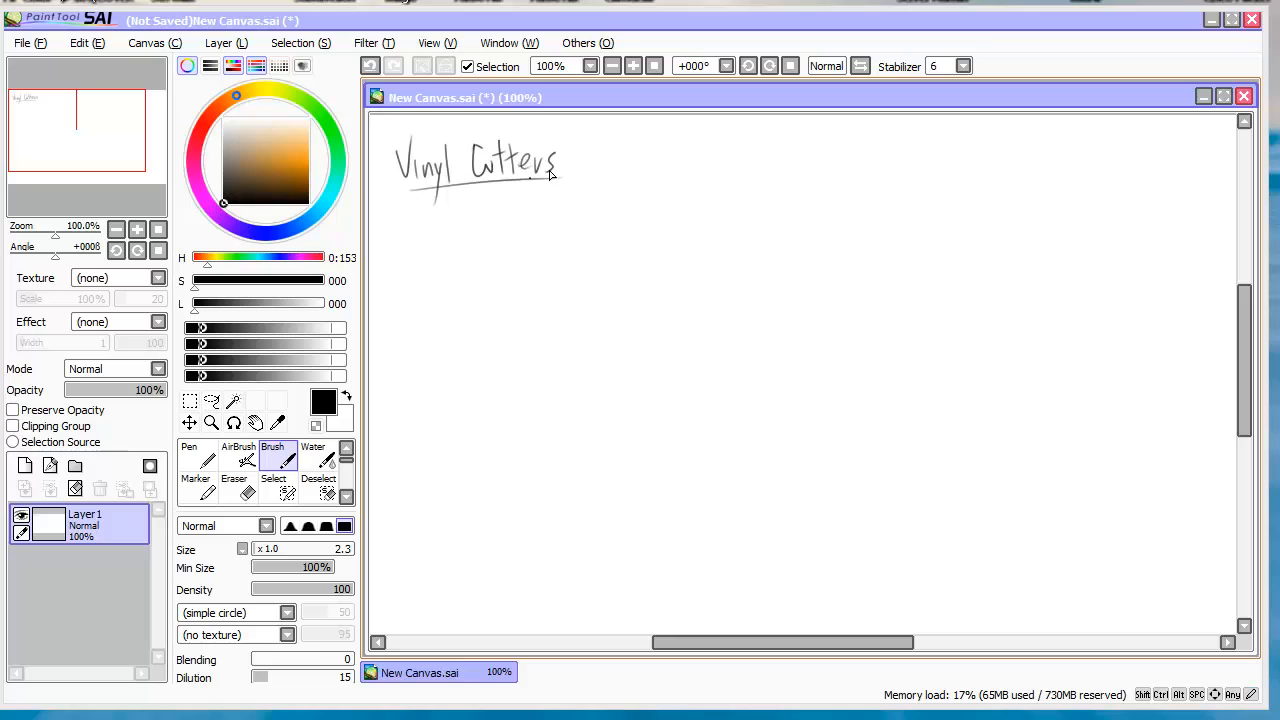
Sketch a slanted roller below the Vinyl Cutters title with two sheet edges running down from it.
drag(660, 234, 652, 270)
drag(540, 232, 668, 266)
drag(548, 210, 666, 238)
drag(554, 240, 482, 286)
drag(648, 264, 596, 310)
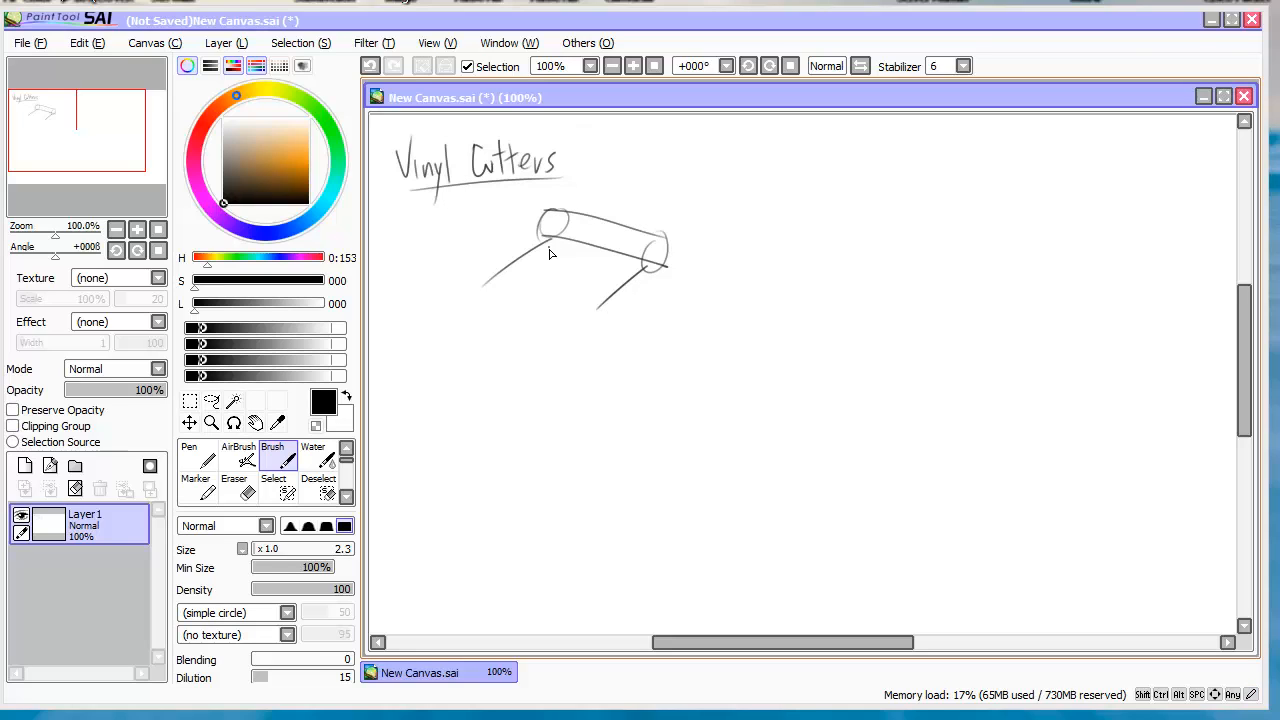
Draw a second roller behind the first, extend the vinyl sheet past it, and dot the sheet's perforated edges.
drag(684, 226, 672, 258)
mouse_move(562, 212)
mouse_down()
mouse_move(592, 196)
mouse_move(690, 222)
mouse_move(734, 192)
mouse_move(646, 168)
mouse_up()
click(619, 188)
click(598, 201)
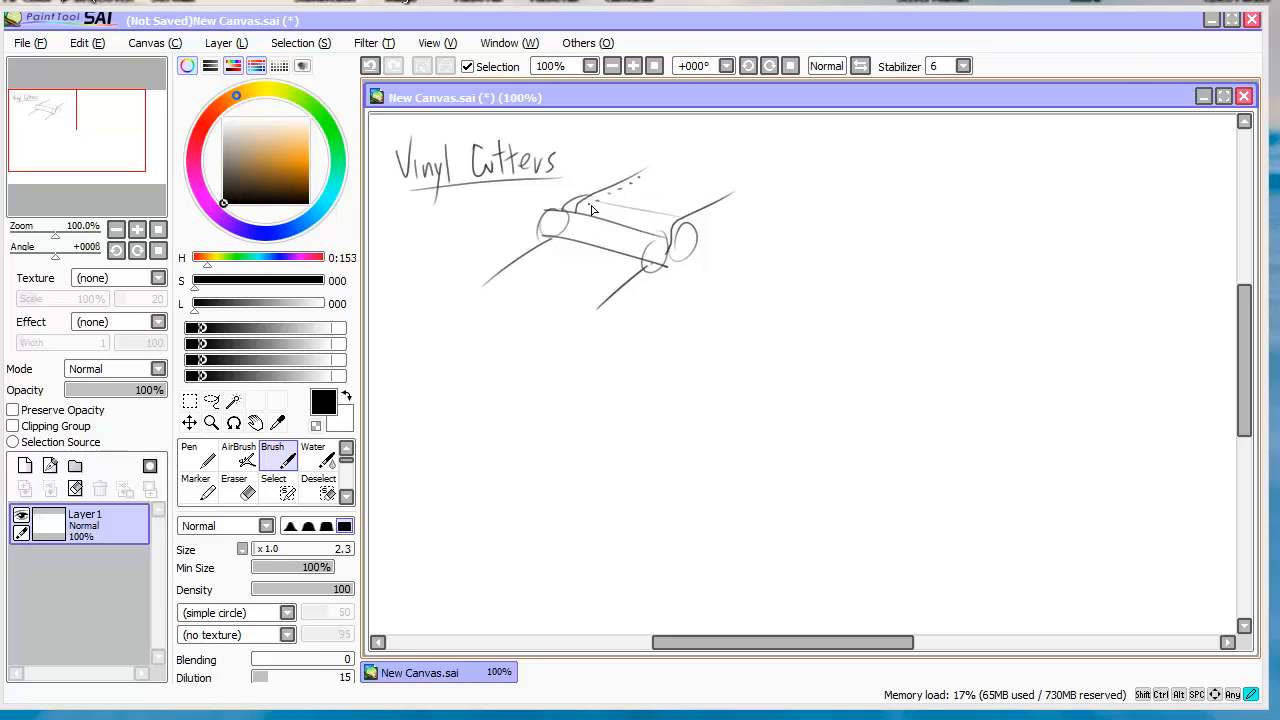
click(545, 250)
click(528, 261)
click(634, 270)
click(613, 289)
click(588, 309)
click(680, 213)
Draw an outlined letter A on the front part of the sheet and a rotation arrow beside the front roller.
mouse_move(532, 282)
mouse_down()
mouse_move(573, 257)
mouse_move(574, 293)
mouse_up()
mouse_move(531, 284)
mouse_down()
mouse_move(571, 291)
mouse_move(566, 280)
mouse_up()
drag(528, 207, 522, 230)
Sketch the cutting blade on its crossing rails above the rear part of the vinyl sheet.
mouse_move(660, 158)
mouse_down()
mouse_move(657, 190)
mouse_move(690, 158)
mouse_up()
mouse_move(608, 182)
mouse_down()
mouse_move(684, 134)
mouse_move(668, 130)
mouse_up()
drag(664, 132, 736, 150)
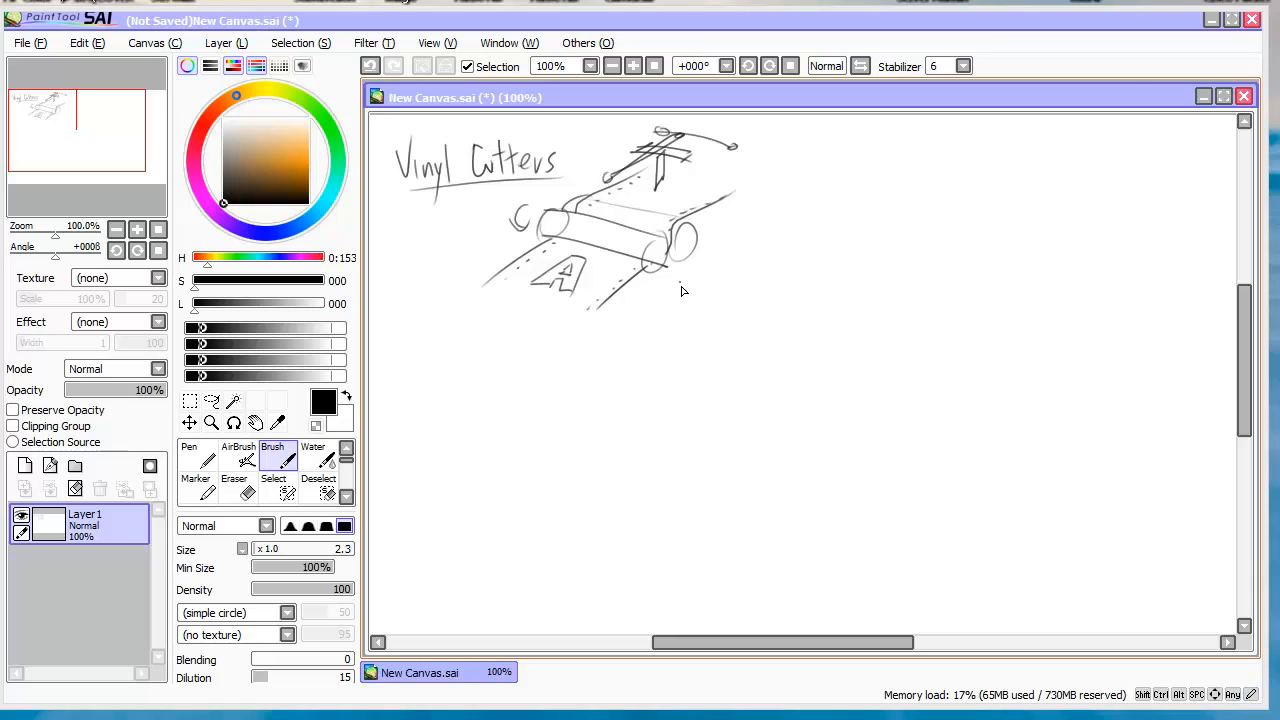
Draw an arrow from the cutter to a separate slanted sheet with torn ends, dotted edges and an outlined letter A.
drag(646, 285, 684, 310)
drag(761, 256, 691, 318)
drag(857, 268, 782, 333)
drag(764, 252, 858, 266)
drag(690, 318, 792, 327)
mouse_move(760, 264)
mouse_down()
mouse_move(714, 312)
mouse_move(784, 272)
mouse_move(773, 298)
mouse_move(783, 279)
mouse_up()
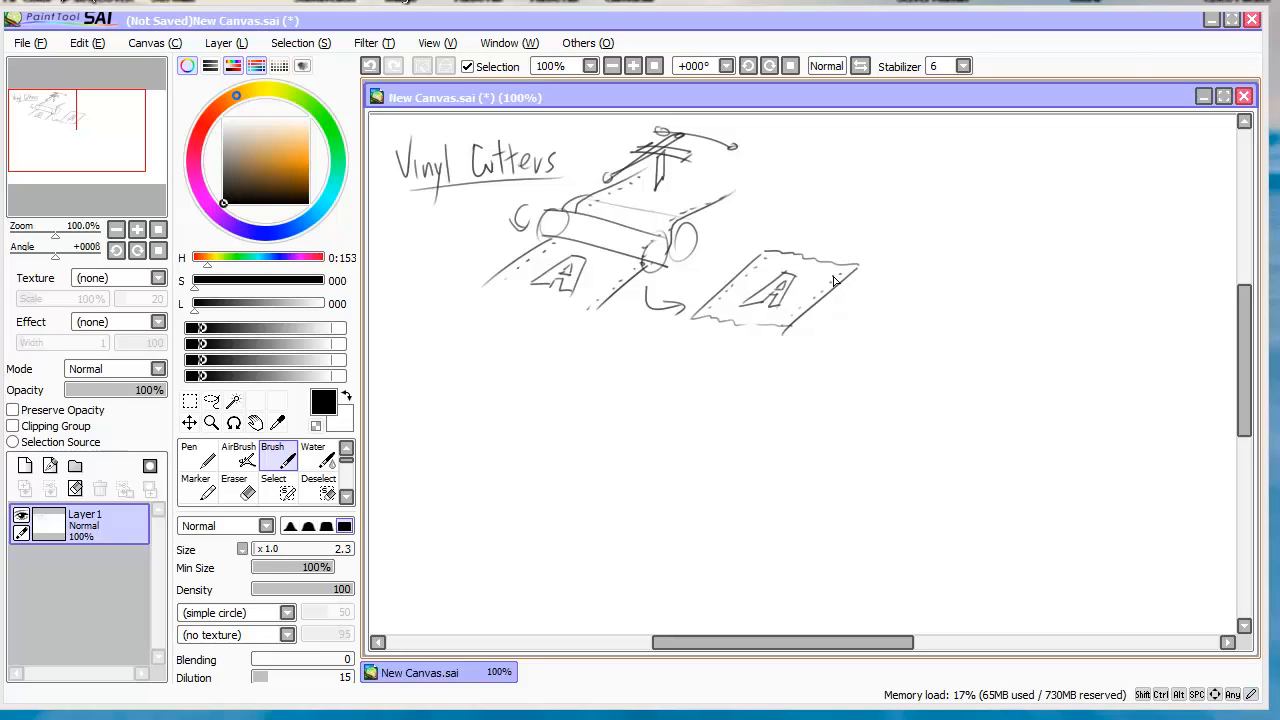
Draw a curved arrow from the cut sheet to a blank slanted sheet beside it.
mouse_move(766, 340)
mouse_down()
mouse_move(806, 358)
mouse_move(802, 374)
mouse_up()
mouse_move(916, 290)
mouse_down()
mouse_move(852, 339)
mouse_move(919, 356)
mouse_up()
mouse_move(921, 284)
mouse_down()
mouse_move(985, 294)
mouse_move(917, 358)
mouse_up()
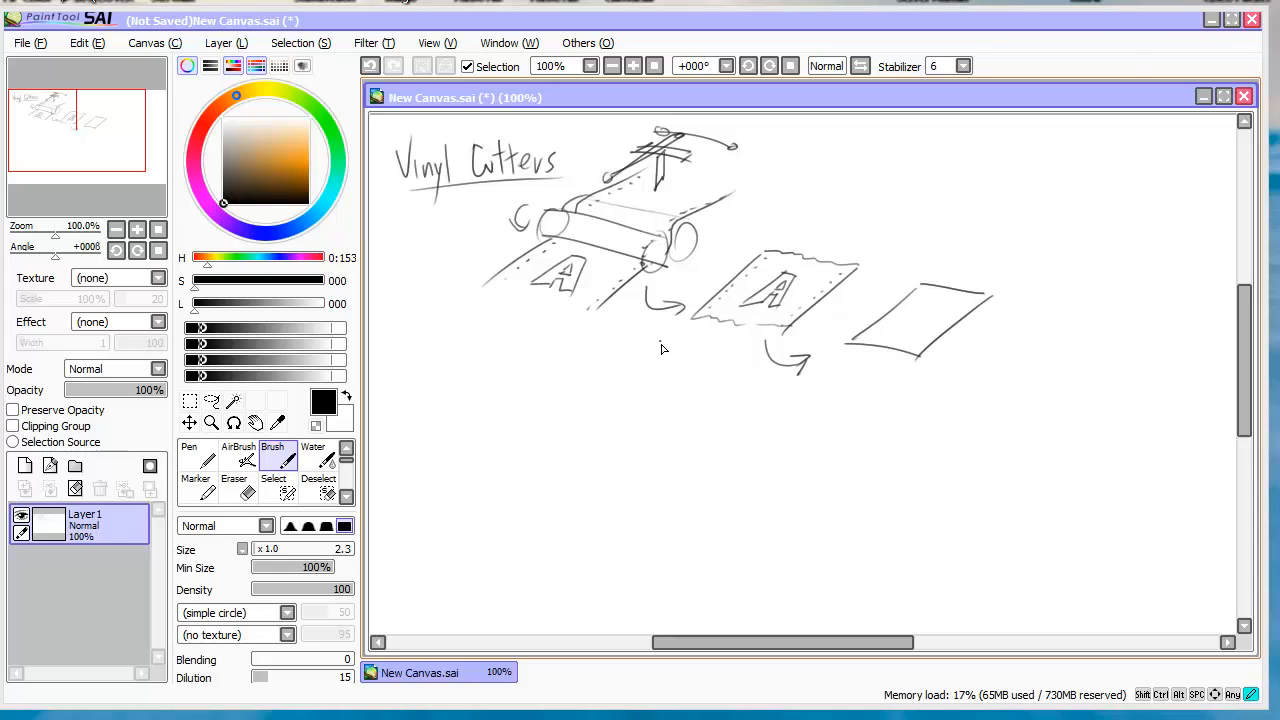
Label the cut sheet "Vinyl" with an arrow pointing to it.
drag(661, 340, 678, 336)
drag(681, 346, 681, 356)
drag(686, 347, 694, 356)
mouse_move(699, 346)
mouse_down()
mouse_move(701, 388)
mouse_move(714, 354)
mouse_up()
drag(722, 354, 752, 343)
Label the blank sheet "(Sticky) TRANSfer Paper" with an arrow pointing to it.
drag(958, 260, 986, 252)
mouse_move(972, 256)
mouse_down()
mouse_move(970, 272)
mouse_move(992, 262)
mouse_up()
drag(994, 270, 1022, 248)
mouse_move(1032, 244)
mouse_down()
mouse_move(1024, 262)
mouse_move(1040, 264)
mouse_up()
drag(1046, 250, 1070, 240)
drag(1010, 268, 1012, 294)
drag(1022, 272, 1040, 294)
drag(1048, 272, 1072, 264)
drag(984, 211, 966, 230)
drag(984, 204, 980, 228)
drag(992, 220, 1004, 228)
drag(1020, 204, 1050, 224)
drag(958, 202, 956, 226)
drag(1030, 210, 1036, 222)
mouse_move(942, 232)
mouse_down()
mouse_move(932, 272)
mouse_move(944, 255)
mouse_up()
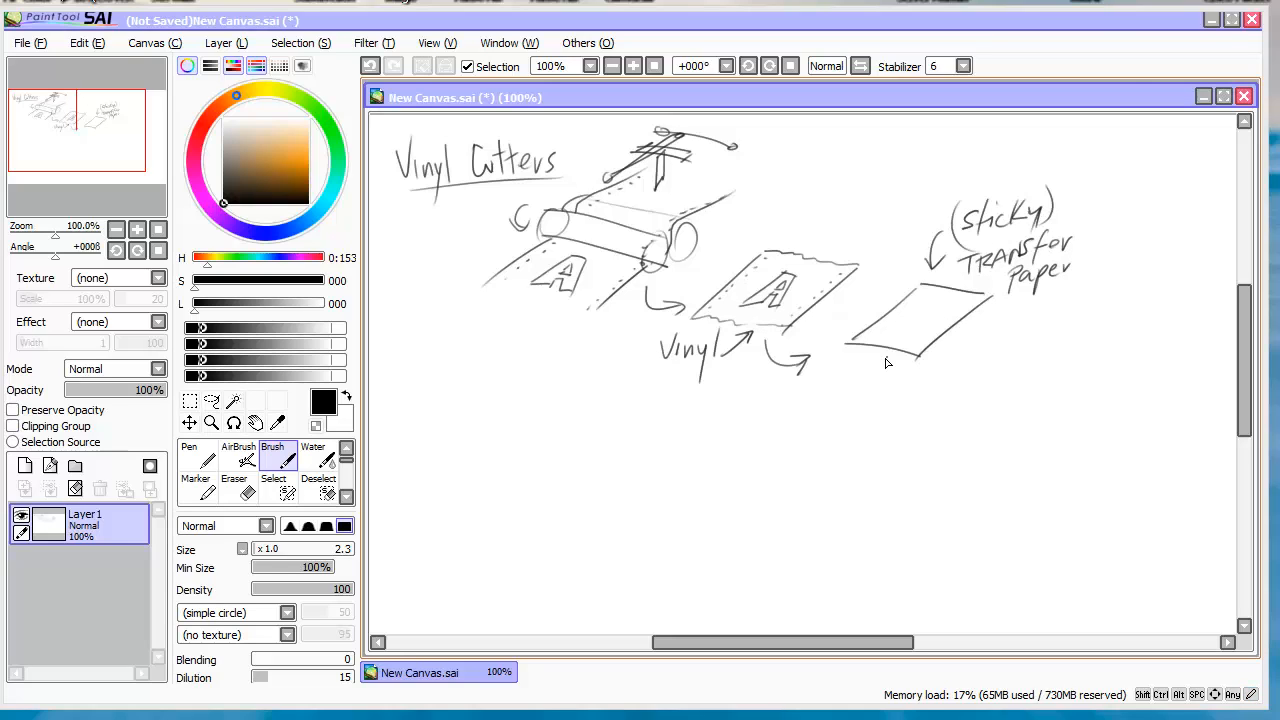
Draw the vinyl sheet's edges beneath the transfer paper and a downward arrow onto the stack.
mouse_move(848, 344)
mouse_down()
mouse_move(842, 368)
mouse_move(950, 368)
mouse_move(988, 318)
mouse_up()
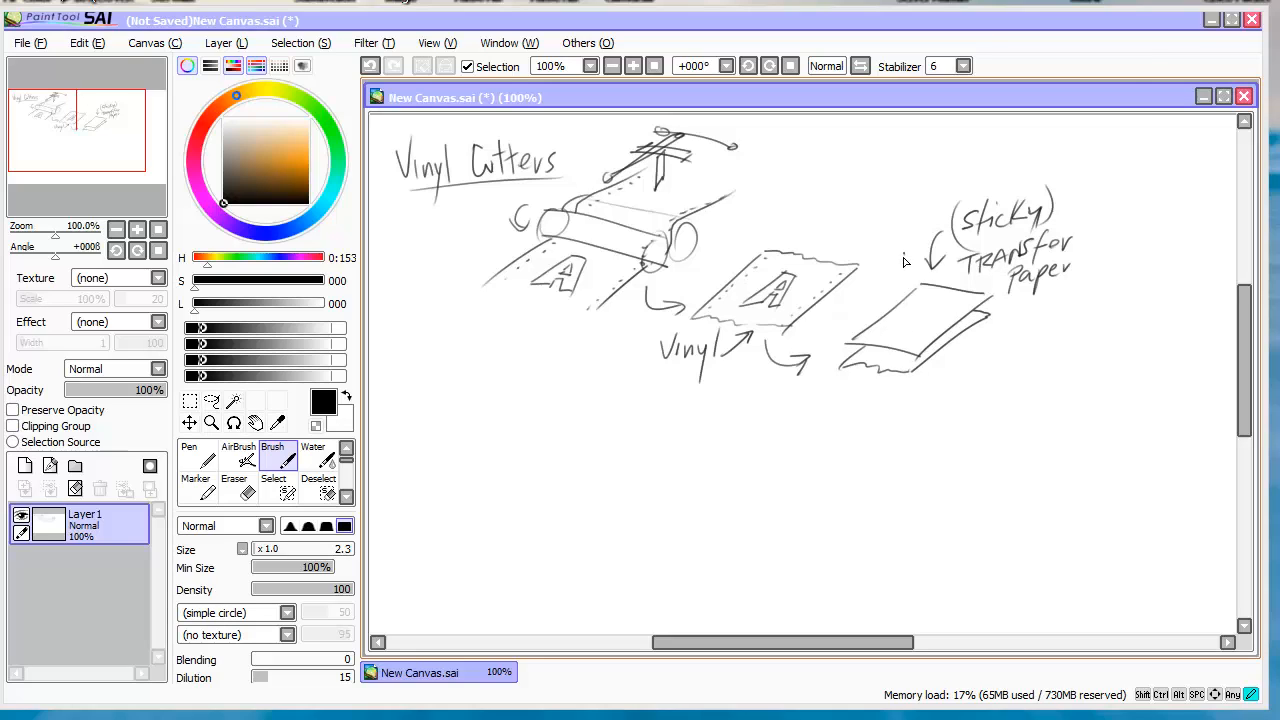
drag(904, 252, 903, 296)
drag(896, 284, 910, 288)
Draw an arrow from the stack to another slanted sheet of transfer paper with a peeled-up corner.
drag(891, 385, 938, 421)
mouse_move(924, 413)
mouse_down()
mouse_move(926, 432)
mouse_move(1048, 363)
mouse_up()
drag(975, 415, 1016, 423)
mouse_move(1060, 390)
mouse_down()
mouse_move(1074, 372)
mouse_move(1090, 396)
mouse_up()
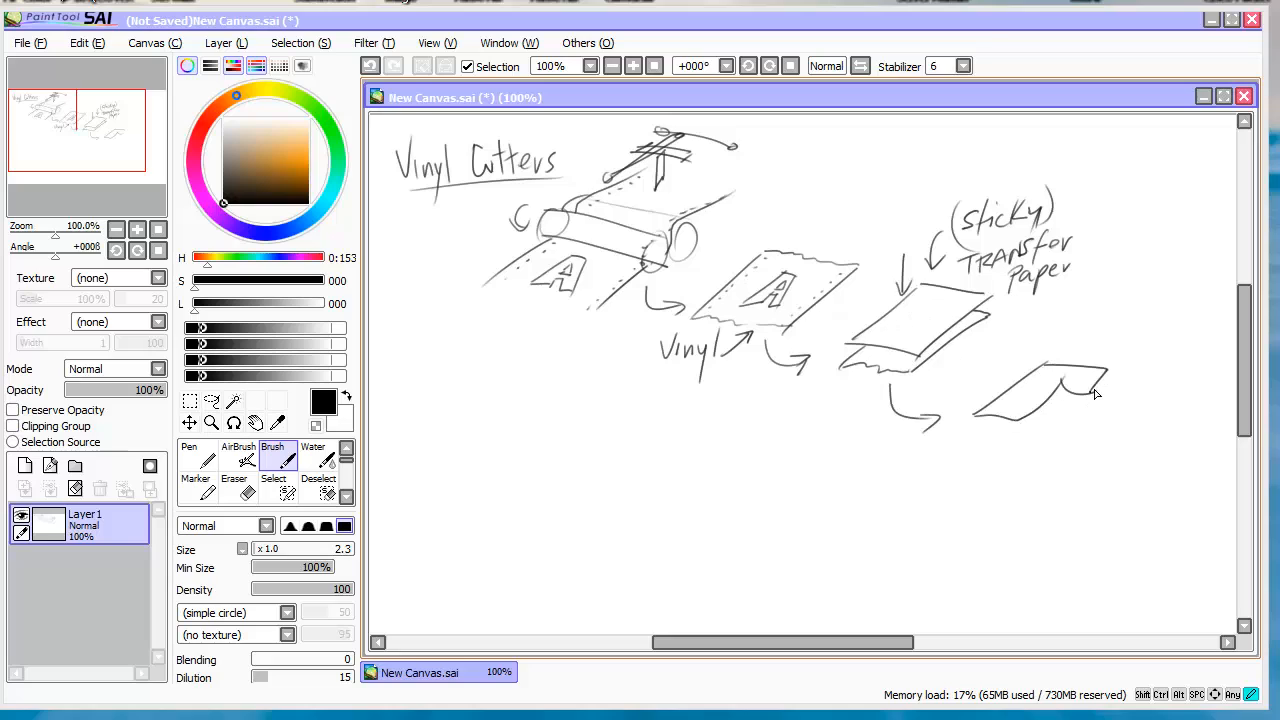
Add the letter A under the peeled corner with its counter filled in, and the torn backing sheet beneath.
mouse_move(1016, 422)
mouse_down()
mouse_move(1085, 400)
mouse_move(1049, 408)
mouse_move(1078, 403)
mouse_move(1057, 431)
mouse_move(1016, 419)
mouse_move(1059, 412)
mouse_up()
drag(975, 430, 1048, 450)
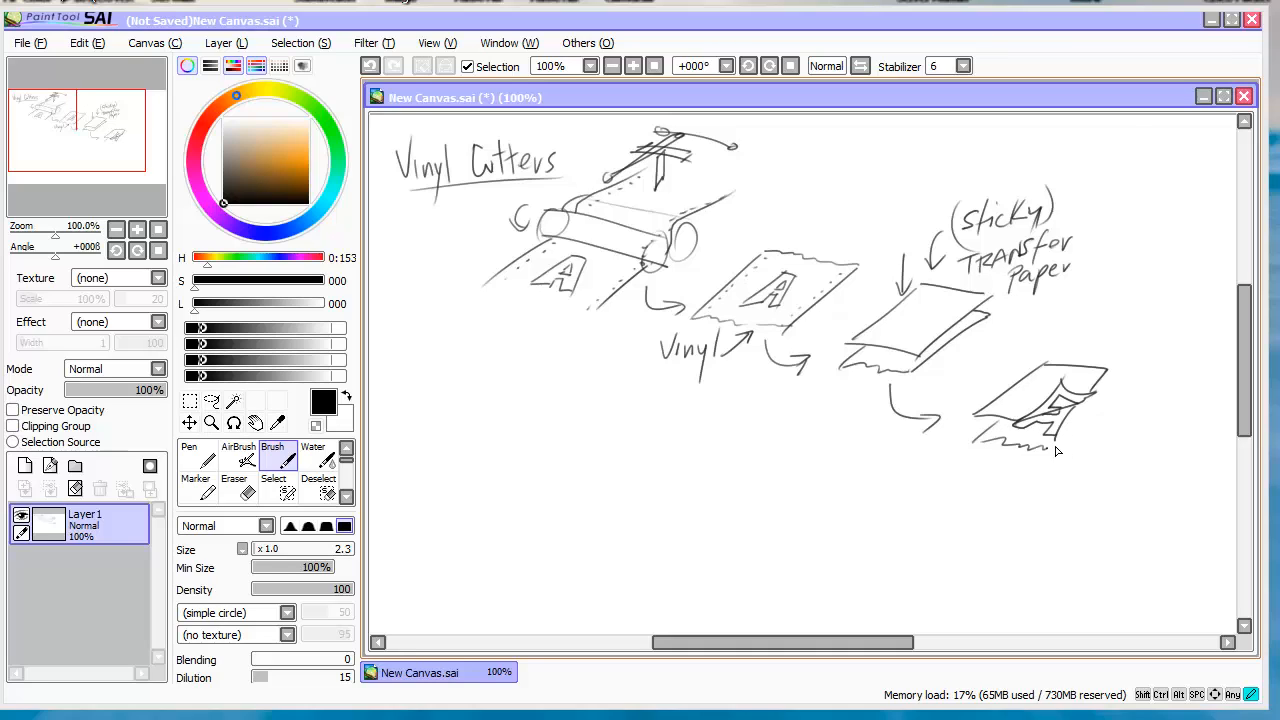
drag(1108, 383, 1058, 458)
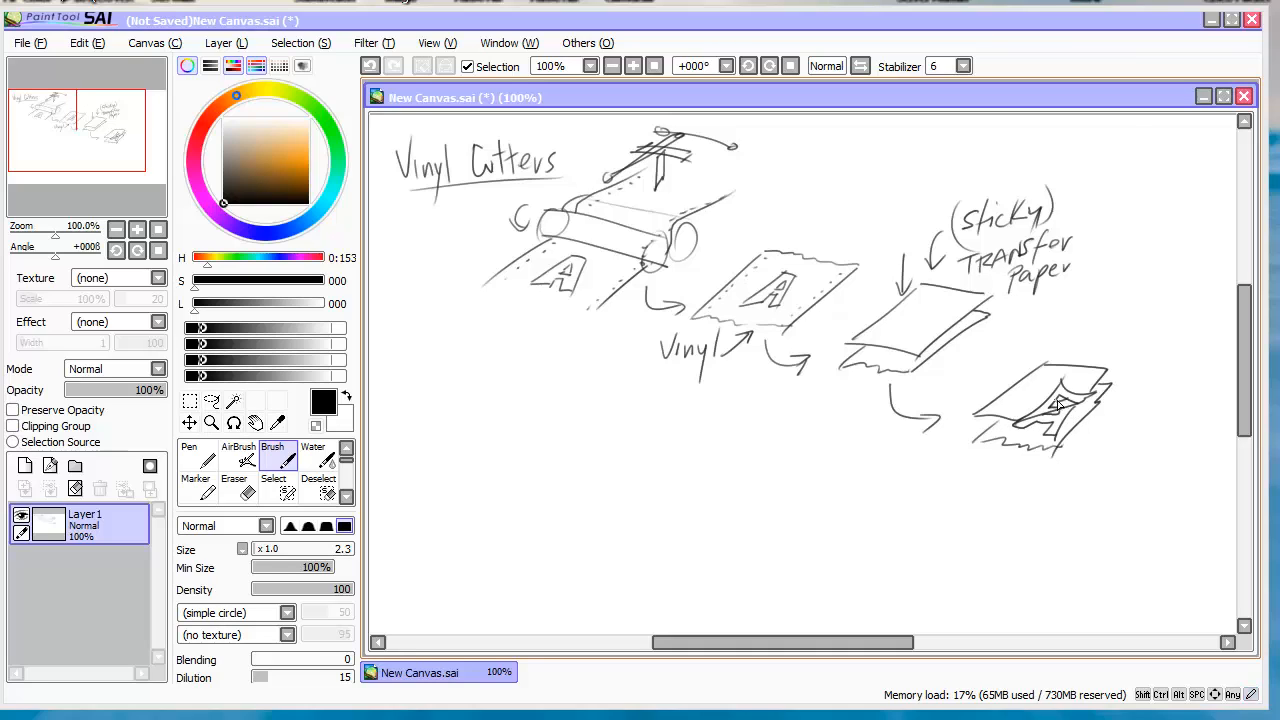
drag(1058, 404, 1066, 410)
Draw an arrow leading away from the peeled sheet and sketch a large front wall with a recessed side wall and door.
drag(988, 458, 936, 488)
click(778, 450)
mouse_move(580, 424)
mouse_down()
mouse_move(586, 578)
mouse_move(750, 422)
mouse_up()
drag(754, 416, 756, 578)
mouse_move(736, 576)
mouse_down()
mouse_move(568, 574)
mouse_move(758, 578)
mouse_up()
mouse_move(580, 424)
mouse_down()
mouse_move(540, 566)
mouse_move(588, 588)
mouse_up()
drag(536, 562, 442, 566)
mouse_move(540, 440)
mouse_down()
mouse_move(422, 446)
mouse_move(472, 560)
mouse_up()
drag(466, 466, 503, 564)
Sketch a rectangular sheet with a curled corner on the large wall and a person smoothing it on with motion arrows.
mouse_move(628, 452)
mouse_down()
mouse_move(706, 448)
mouse_move(634, 502)
mouse_up()
mouse_move(708, 448)
mouse_down()
mouse_move(706, 500)
mouse_move(712, 488)
mouse_up()
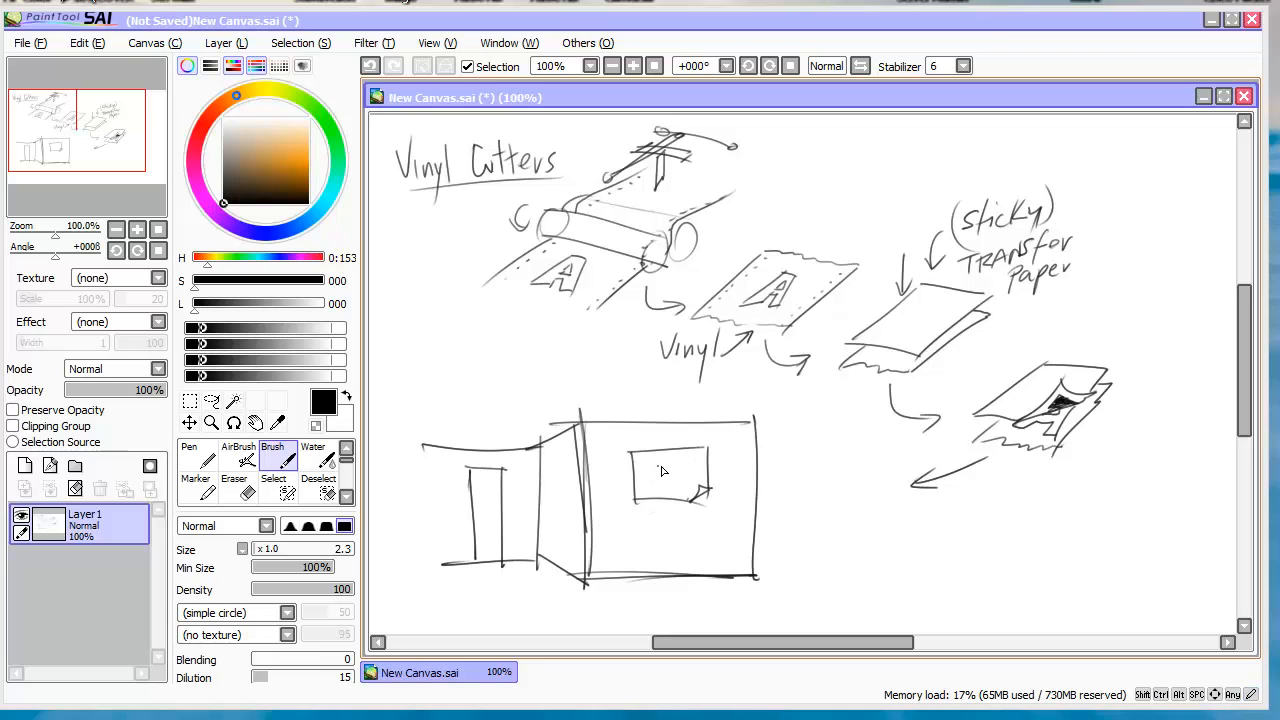
drag(624, 462, 614, 572)
mouse_move(630, 500)
mouse_down()
mouse_move(626, 574)
mouse_move(658, 464)
mouse_move(684, 468)
mouse_up()
mouse_move(656, 468)
mouse_down()
mouse_move(672, 463)
mouse_move(686, 483)
mouse_up()
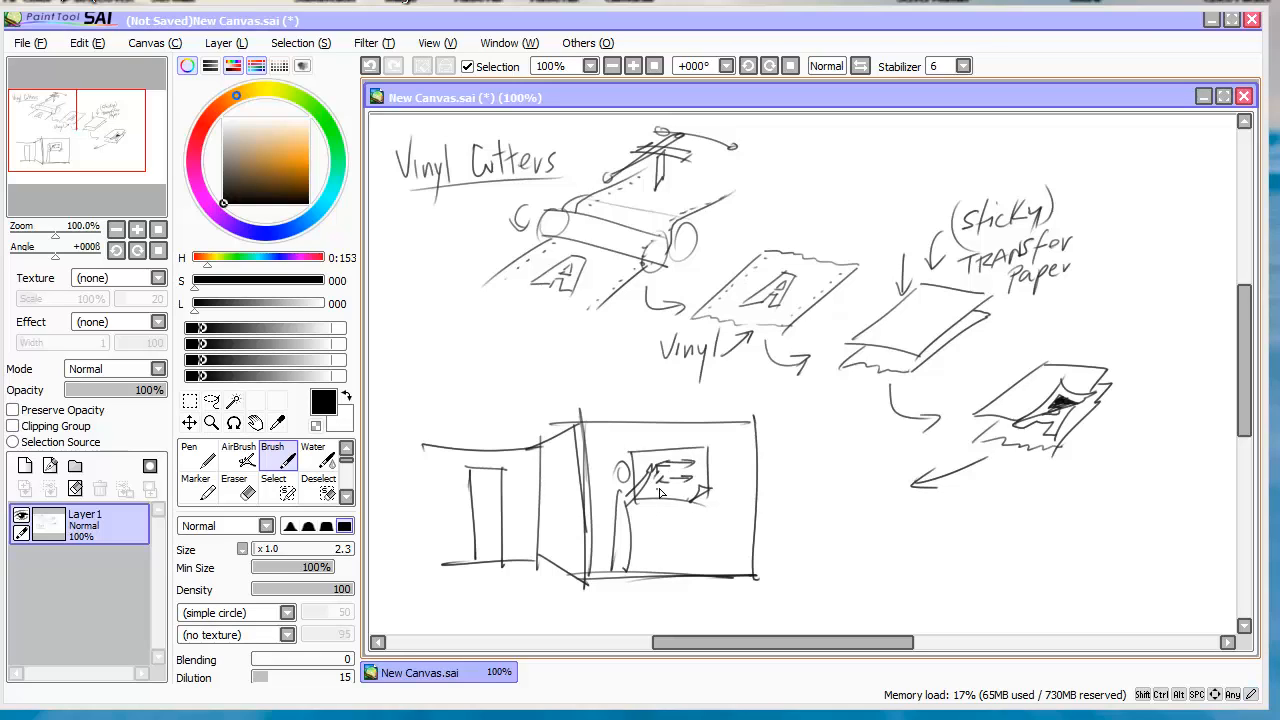
Erase the person and the rectangular sheet from the large wall with a size 32 eraser.
click(235, 486)
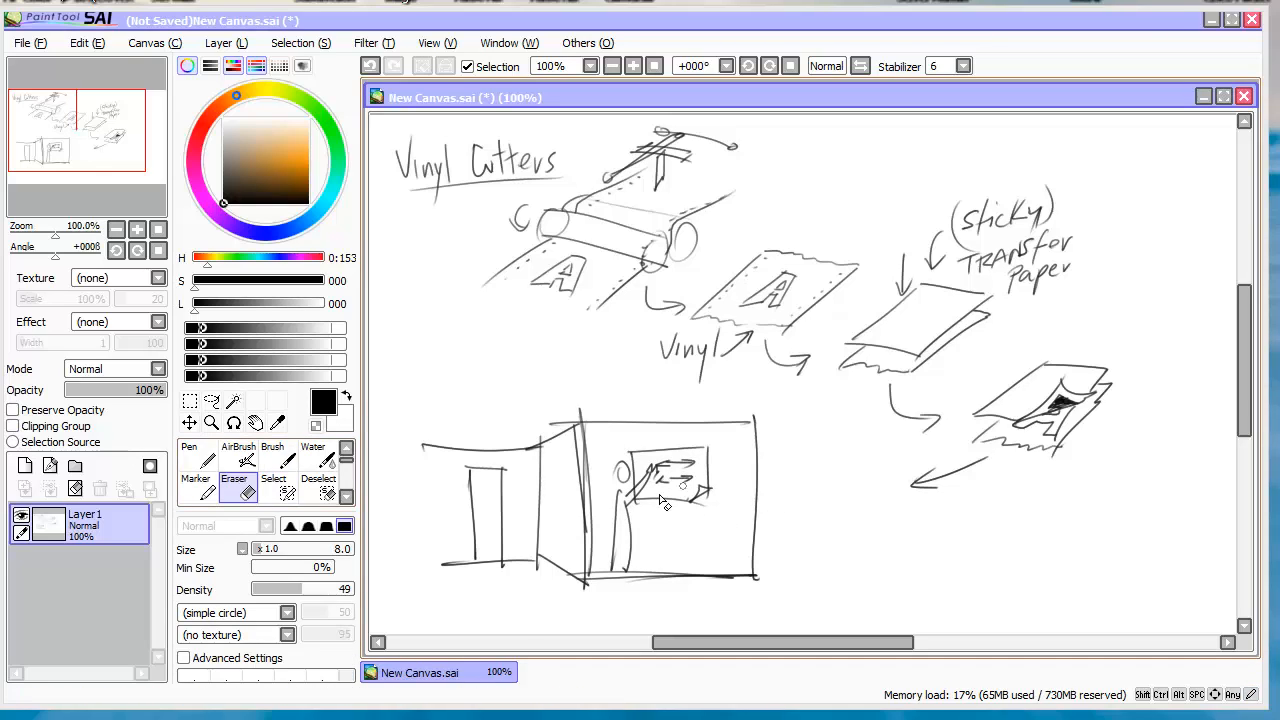
click(284, 550)
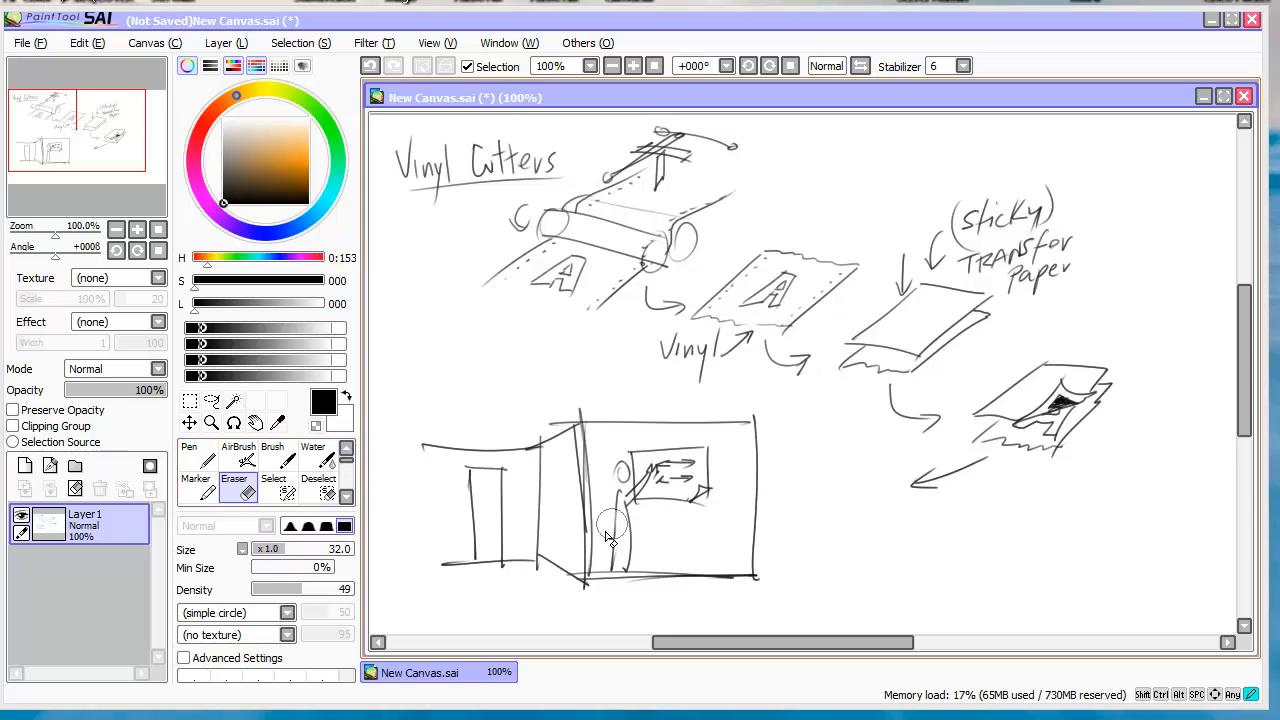
mouse_move(612, 524)
mouse_down()
mouse_move(684, 455)
mouse_move(618, 564)
mouse_move(705, 462)
mouse_up()
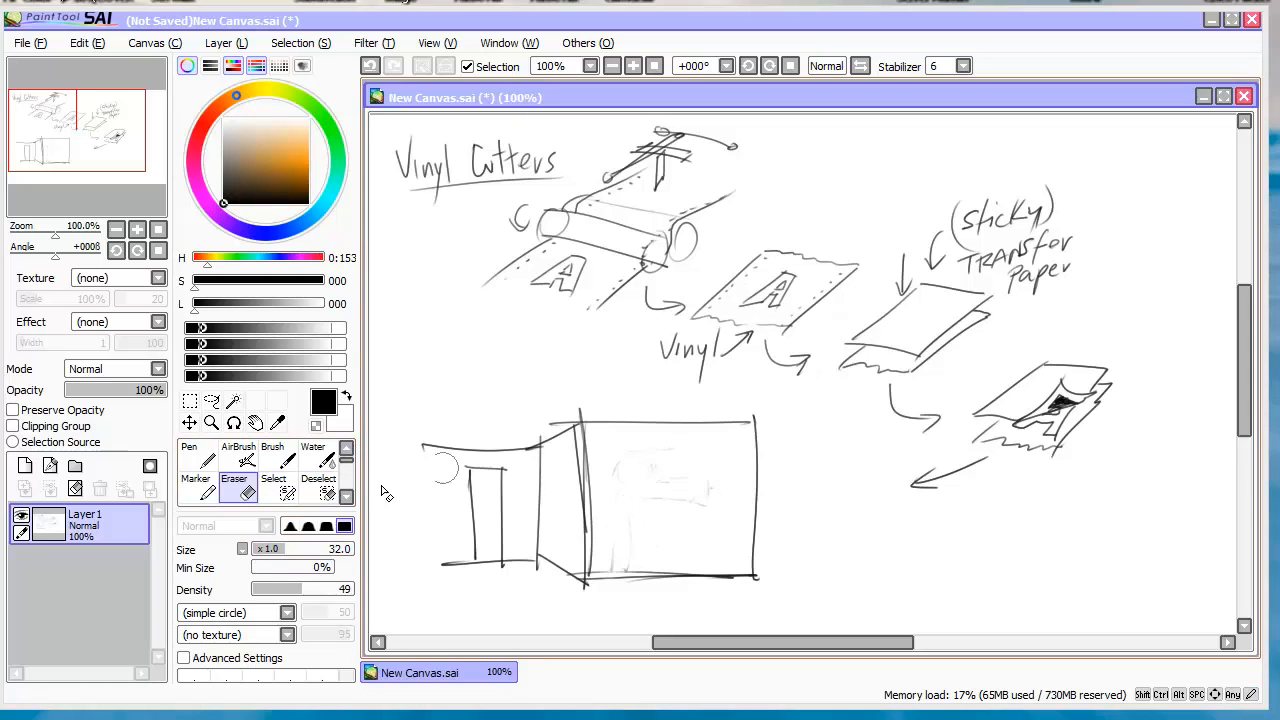
drag(283, 549, 274, 549)
Brush in transfer paper peeling off the large wall, leaving the outlined letters A and B behind.
click(281, 456)
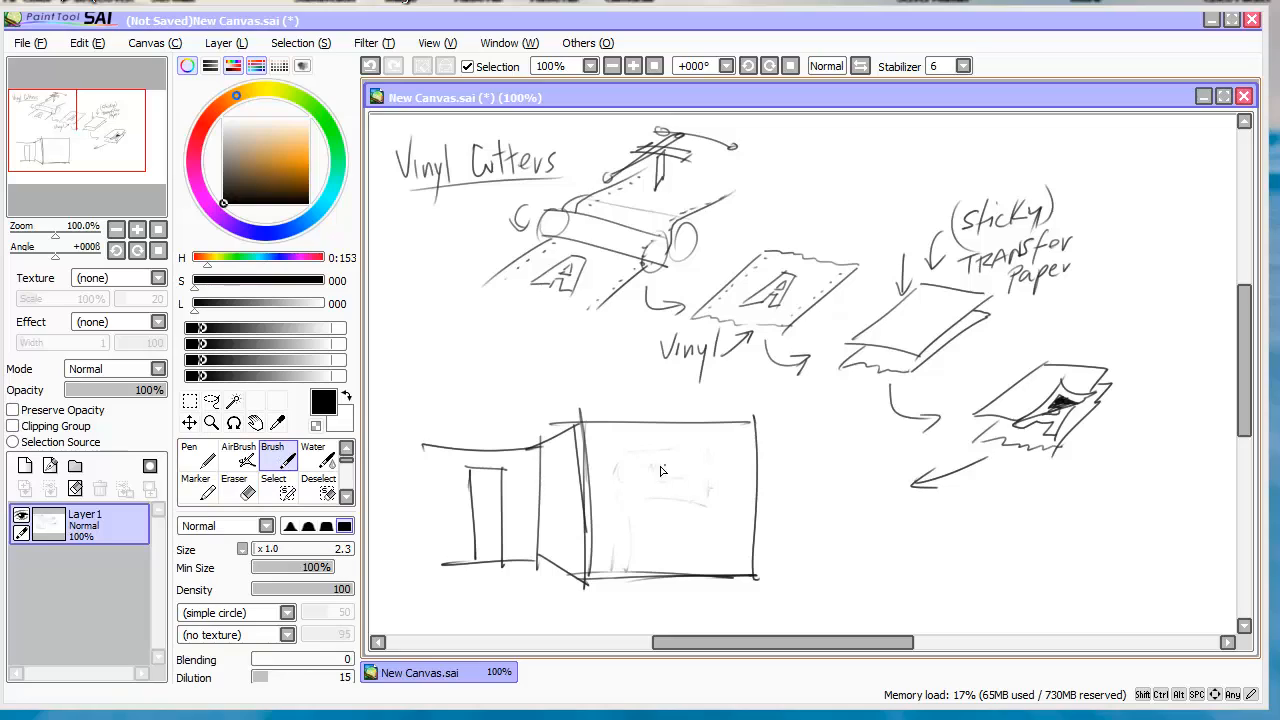
mouse_move(634, 457)
mouse_down()
mouse_move(702, 457)
mouse_move(687, 466)
mouse_move(724, 476)
mouse_up()
mouse_move(686, 458)
mouse_down()
mouse_move(686, 508)
mouse_move(722, 517)
mouse_up()
drag(686, 505, 720, 515)
mouse_move(687, 459)
mouse_down()
mouse_move(710, 456)
mouse_move(697, 512)
mouse_move(716, 510)
mouse_up()
mouse_move(640, 488)
mouse_down()
mouse_move(645, 471)
mouse_move(667, 490)
mouse_up()
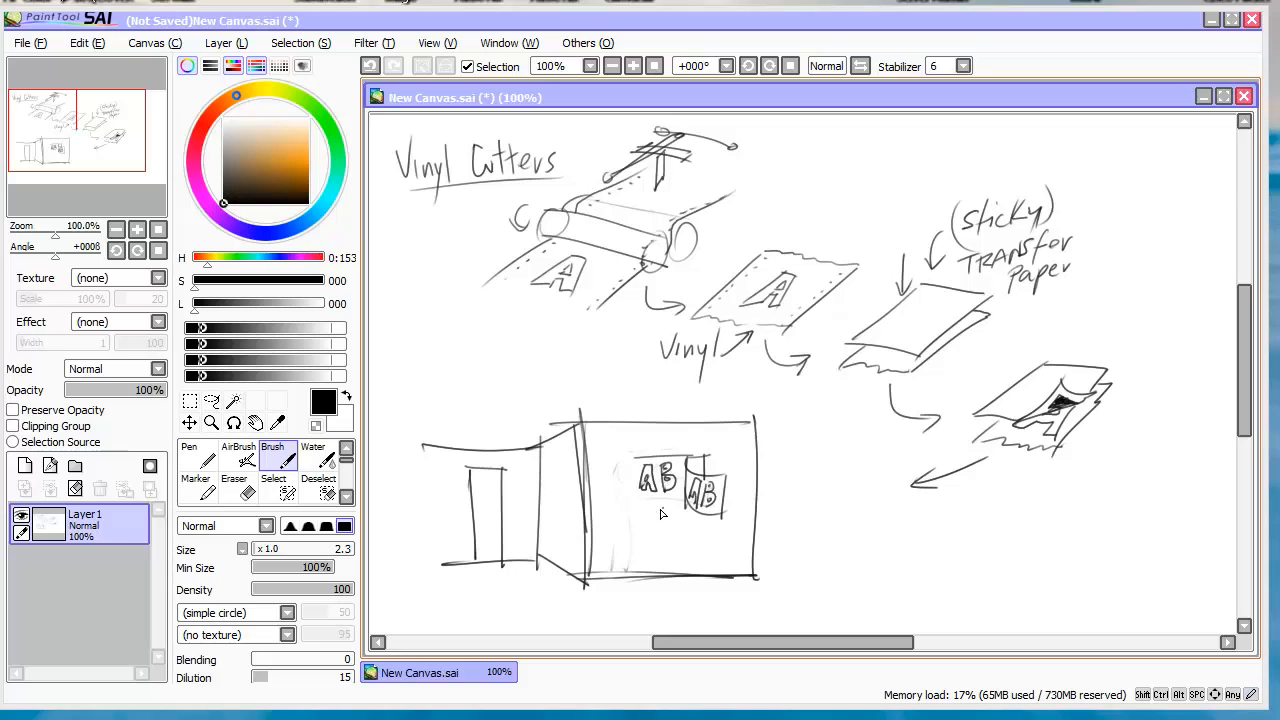
Draw two lamps with light rays above the side wall and two more above the large wall.
mouse_move(454, 422)
mouse_down()
mouse_move(466, 421)
mouse_move(442, 482)
mouse_up()
drag(466, 424, 481, 487)
mouse_move(510, 427)
mouse_down()
mouse_move(522, 427)
mouse_move(499, 475)
mouse_up()
drag(521, 430, 537, 480)
drag(593, 396, 568, 468)
drag(612, 395, 648, 468)
drag(684, 394, 700, 392)
drag(686, 398, 658, 448)
drag(706, 386, 717, 470)
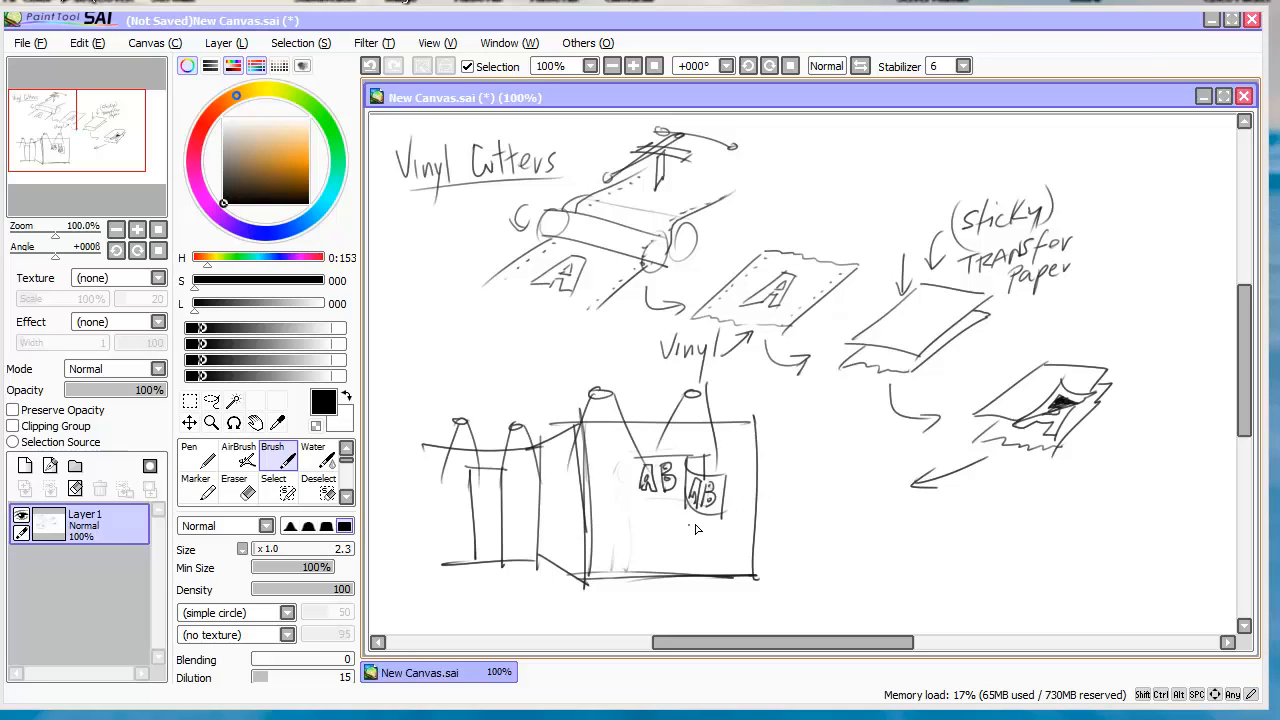
Strengthen the large wall's base line and add small panels with text lines on the door and side wall.
drag(574, 574, 752, 572)
drag(510, 482, 512, 508)
drag(512, 484, 528, 490)
mouse_move(522, 484)
mouse_down()
mouse_move(522, 504)
mouse_move(476, 558)
mouse_up()
drag(478, 476, 500, 478)
mouse_move(500, 478)
mouse_down()
mouse_move(500, 562)
mouse_move(498, 488)
mouse_up()
drag(482, 498, 498, 496)
drag(484, 506, 498, 504)
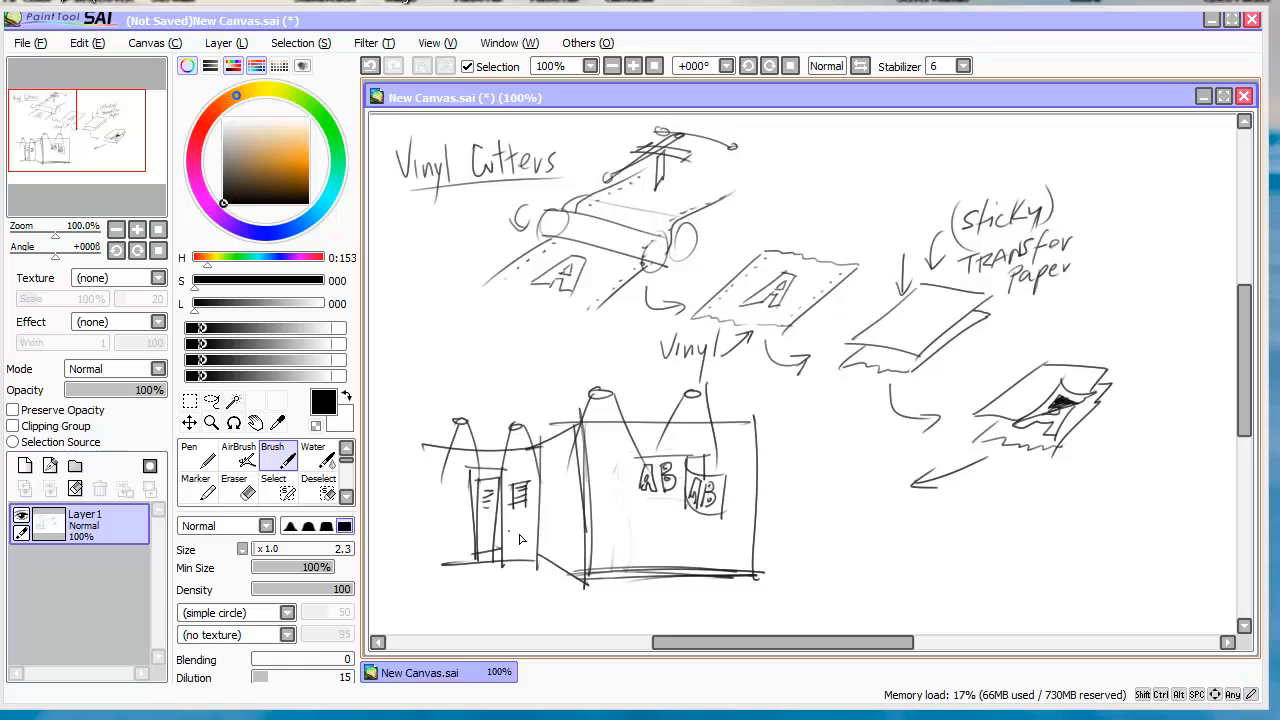
Sketch a freestanding rectangular sign with supporting legs beside the large wall.
drag(798, 460, 790, 540)
drag(796, 462, 856, 462)
mouse_move(852, 464)
mouse_down()
mouse_move(842, 548)
mouse_move(846, 538)
mouse_up()
drag(826, 452, 826, 476)
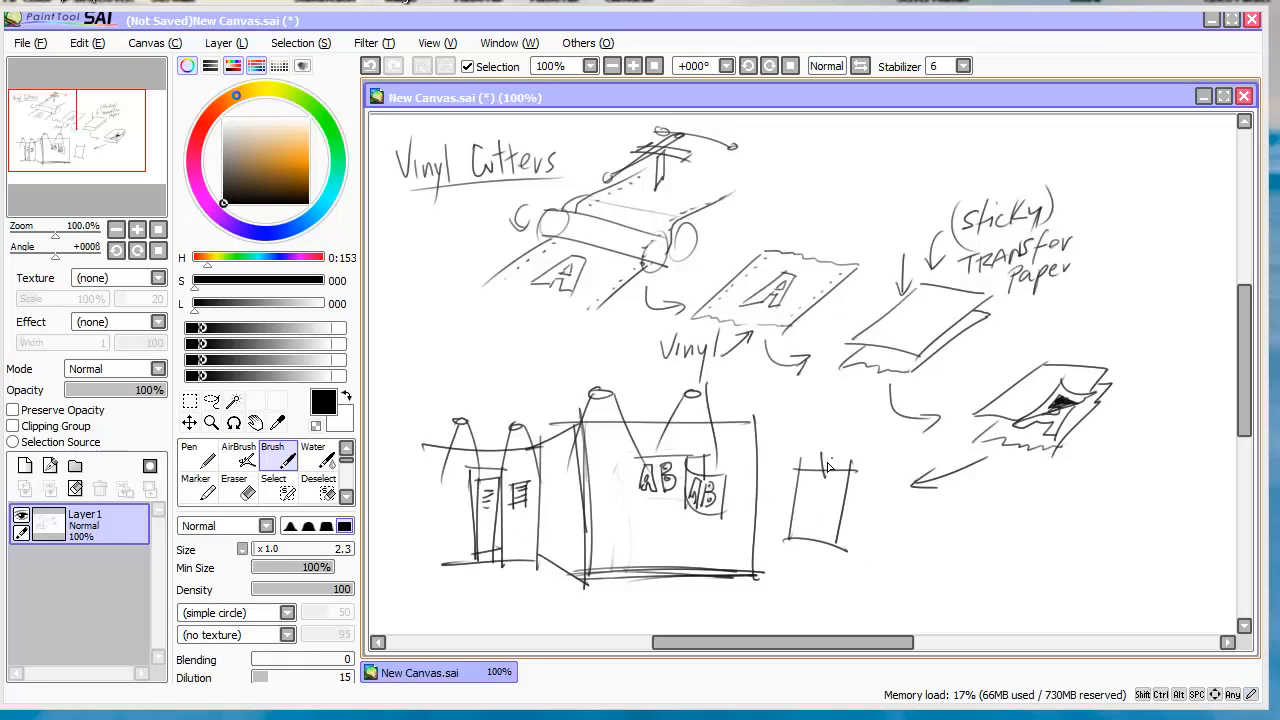
drag(808, 540, 802, 580)
drag(830, 540, 826, 580)
drag(846, 506, 852, 594)
Fill the freestanding sign with text lines and side strokes, and add short strokes to the large wall.
drag(810, 484, 832, 484)
mouse_move(802, 496)
mouse_down()
mouse_move(840, 494)
mouse_move(832, 510)
mouse_up()
drag(796, 522, 830, 520)
drag(808, 478, 804, 530)
drag(830, 482, 836, 534)
mouse_move(612, 486)
mouse_down()
mouse_move(634, 480)
mouse_move(628, 530)
mouse_move(646, 528)
mouse_move(616, 493)
mouse_move(644, 489)
mouse_up()
drag(620, 548, 722, 544)
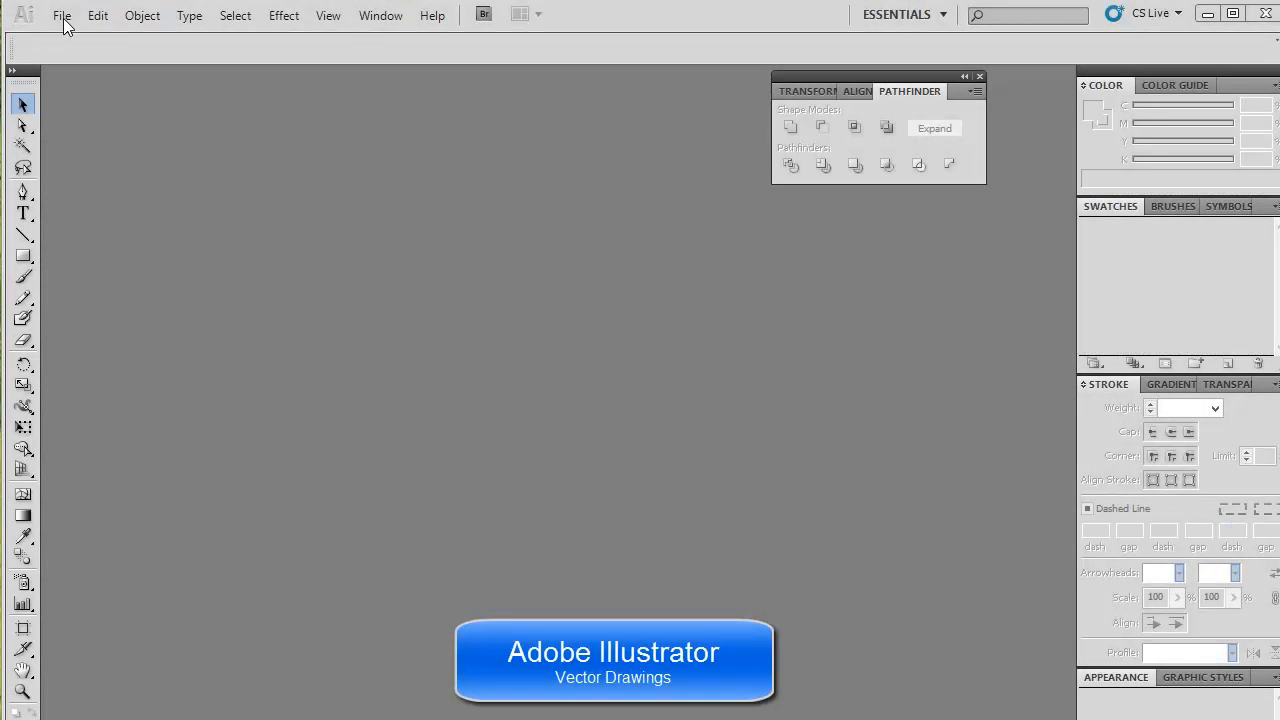
In Adobe Illustrator, create a new document in inches, 20 in wide and 20 in high.
click(63, 18)
click(90, 38)
click(788, 389)
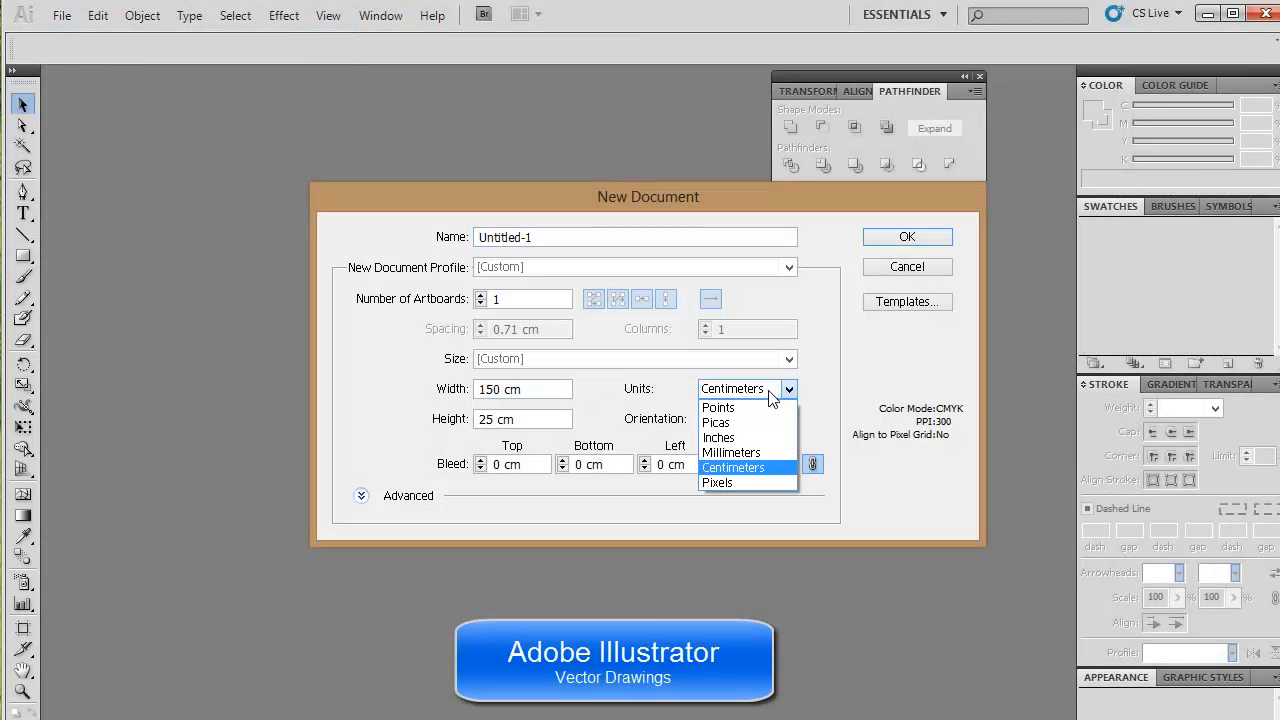
click(718, 437)
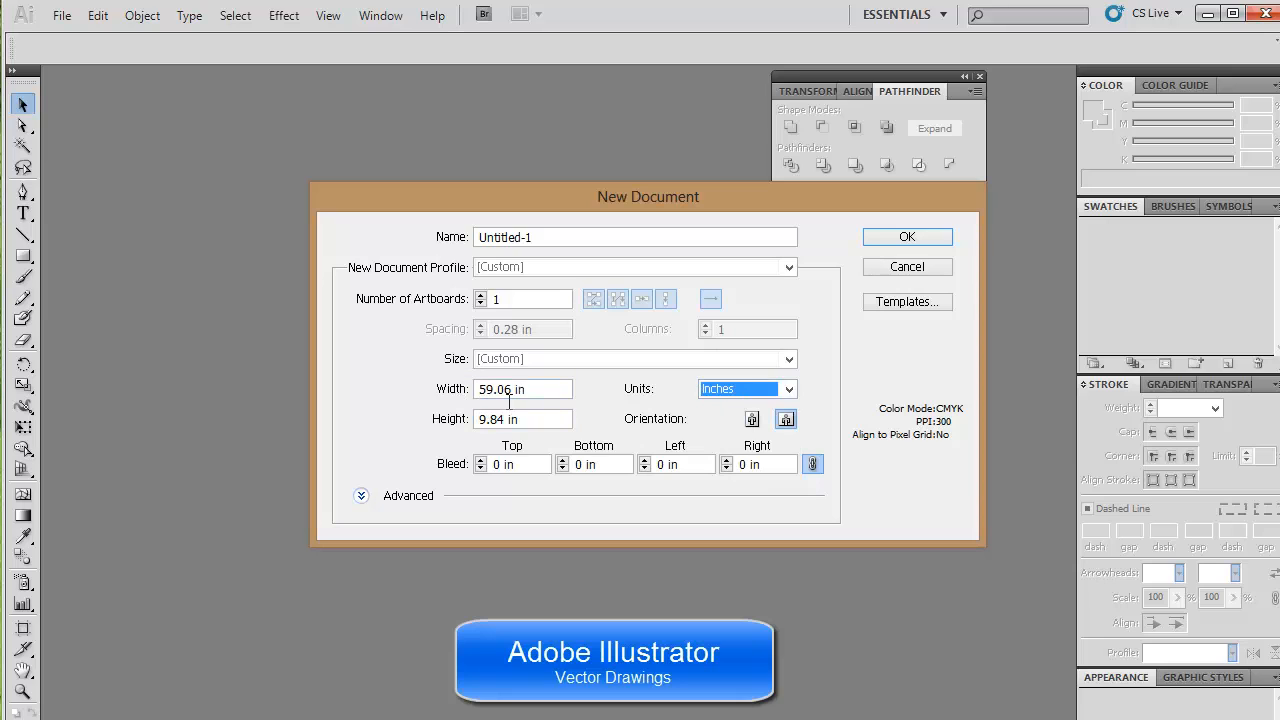
drag(542, 400, 457, 420)
text(20)
text(2)
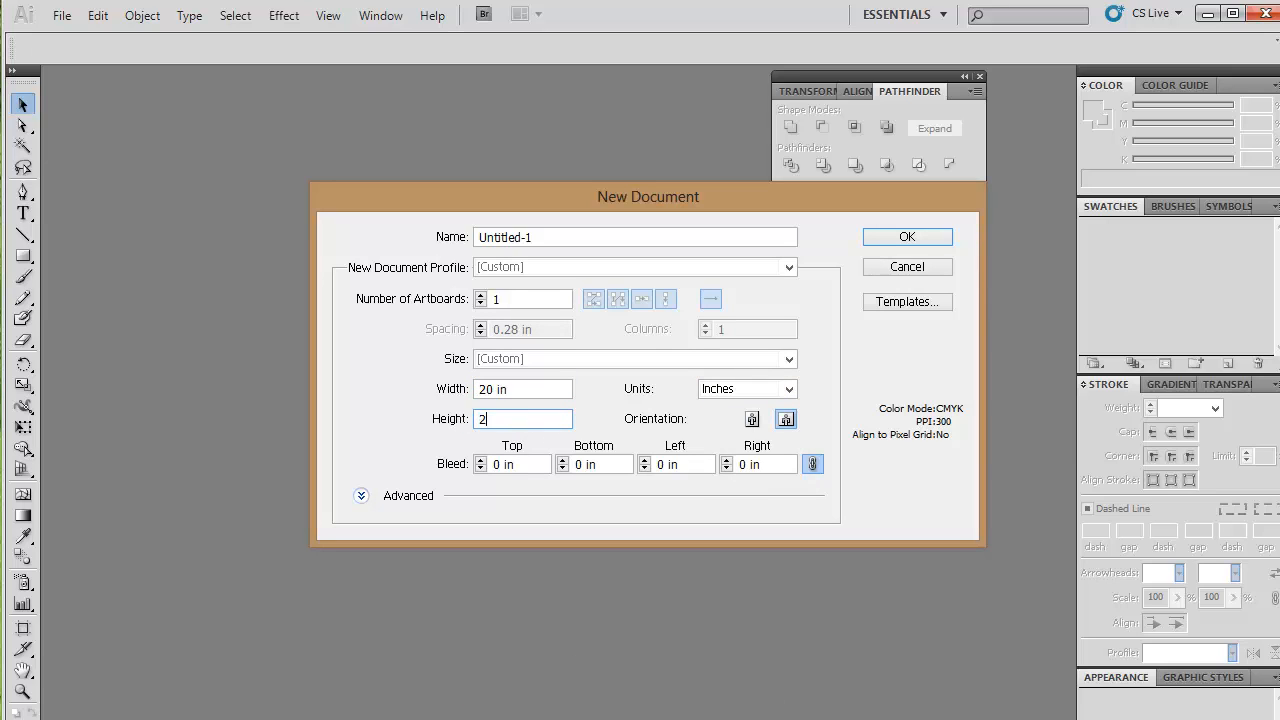
text(0)
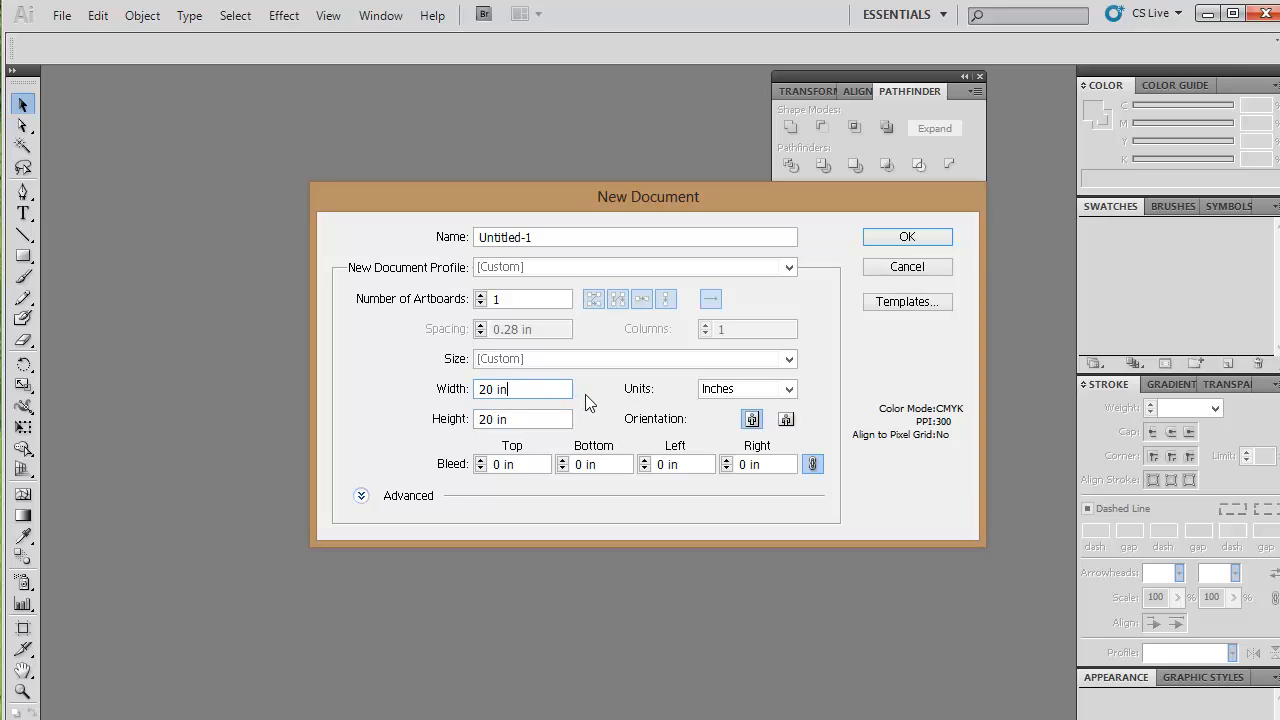
click(900, 240)
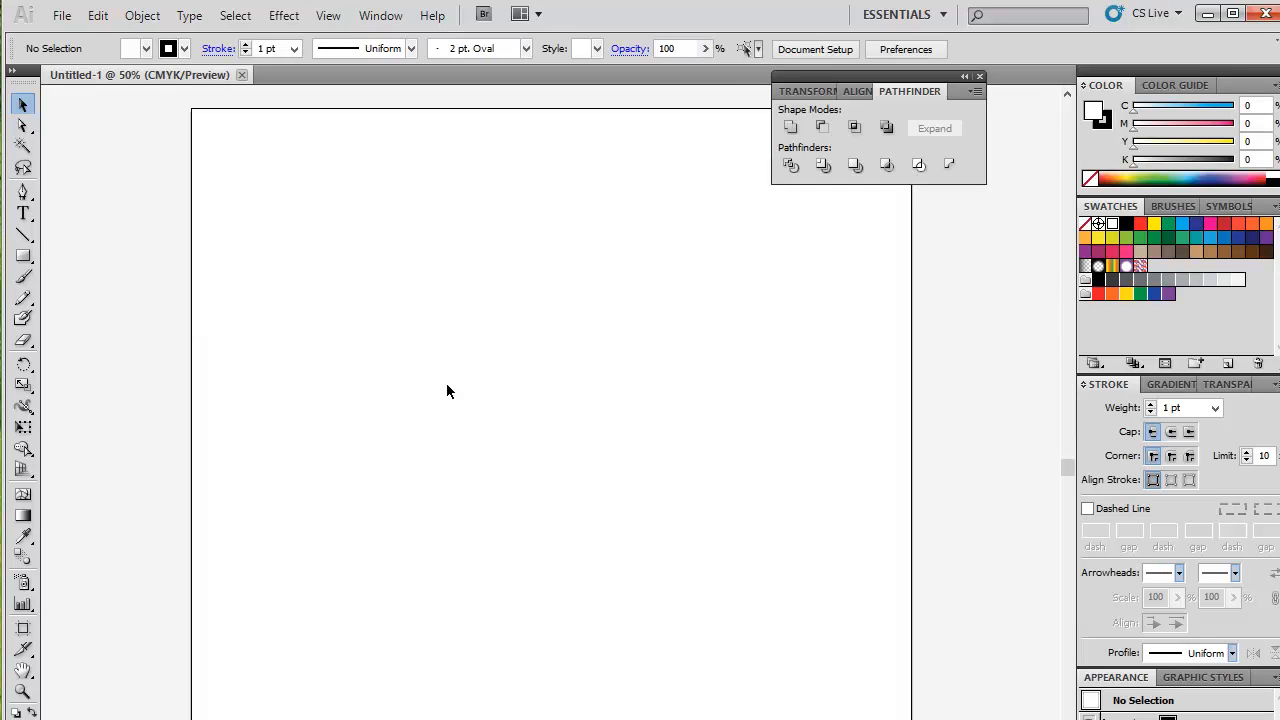
Draw a closed, elongated path of curved and straight segments across the upper artboard with the Pen tool.
click(23, 192)
click(329, 229)
drag(483, 203, 580, 217)
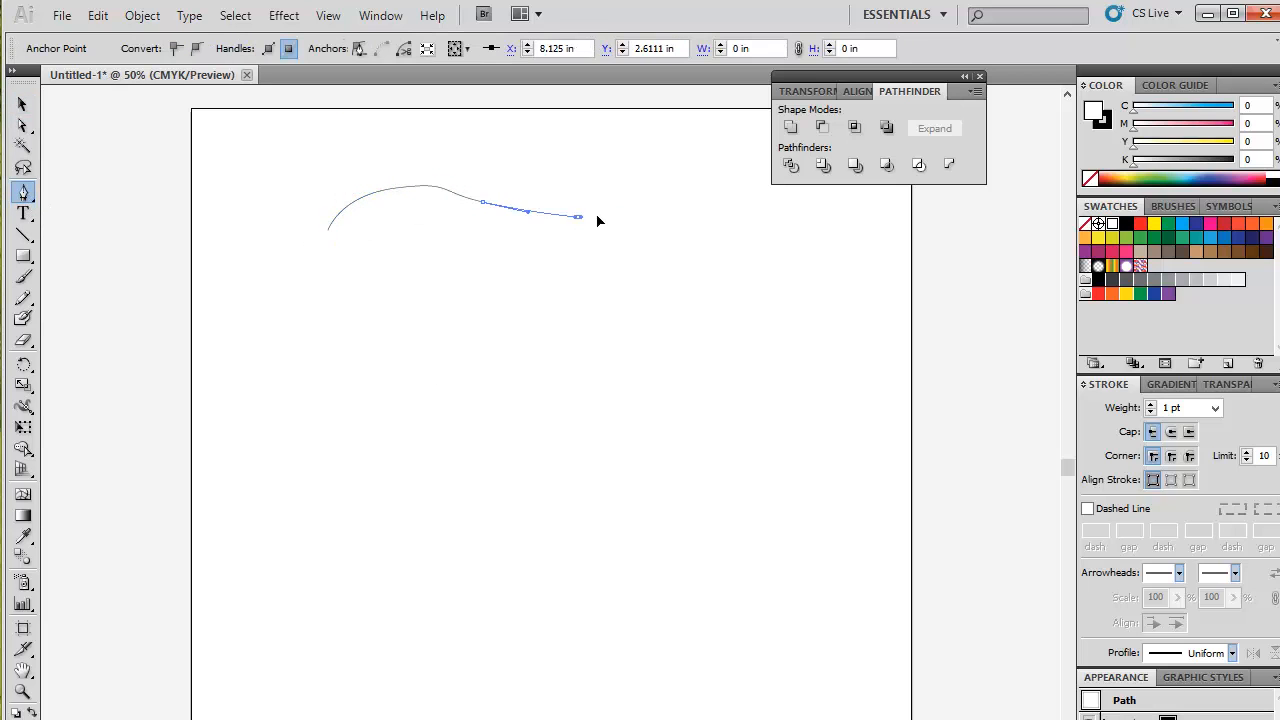
click(662, 203)
drag(729, 263, 767, 264)
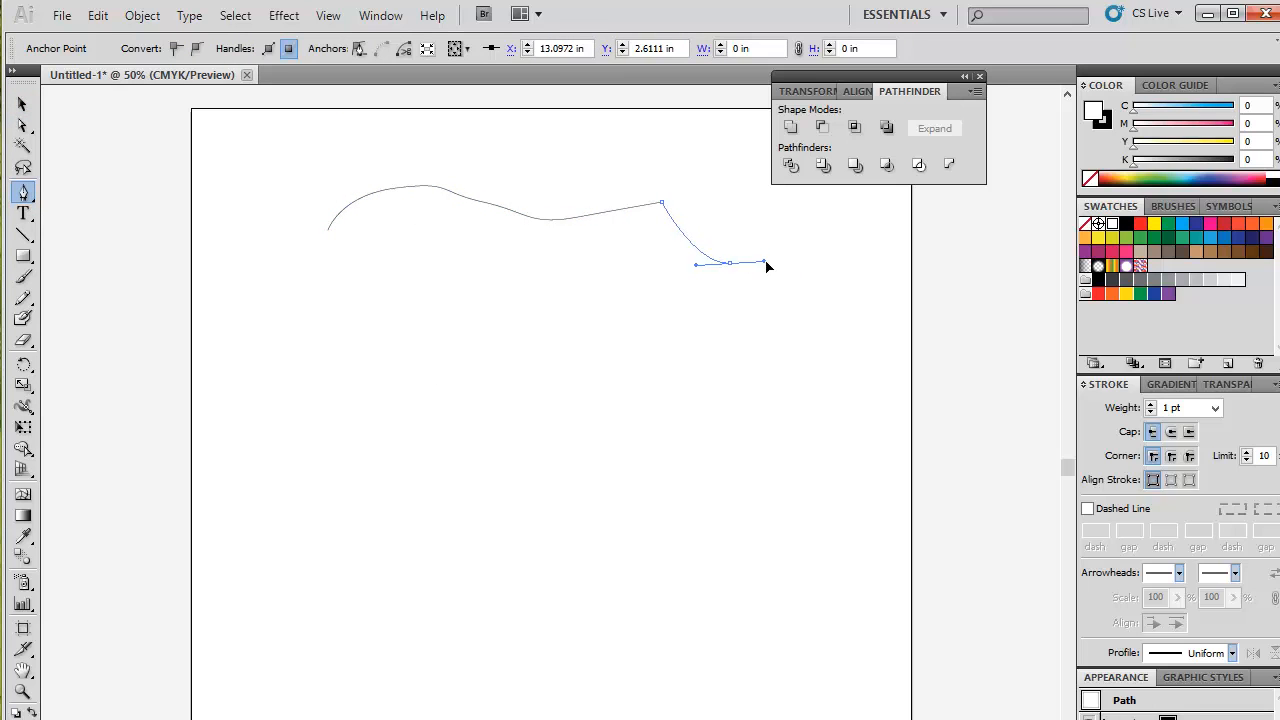
click(796, 263)
drag(535, 297, 446, 316)
drag(359, 288, 328, 265)
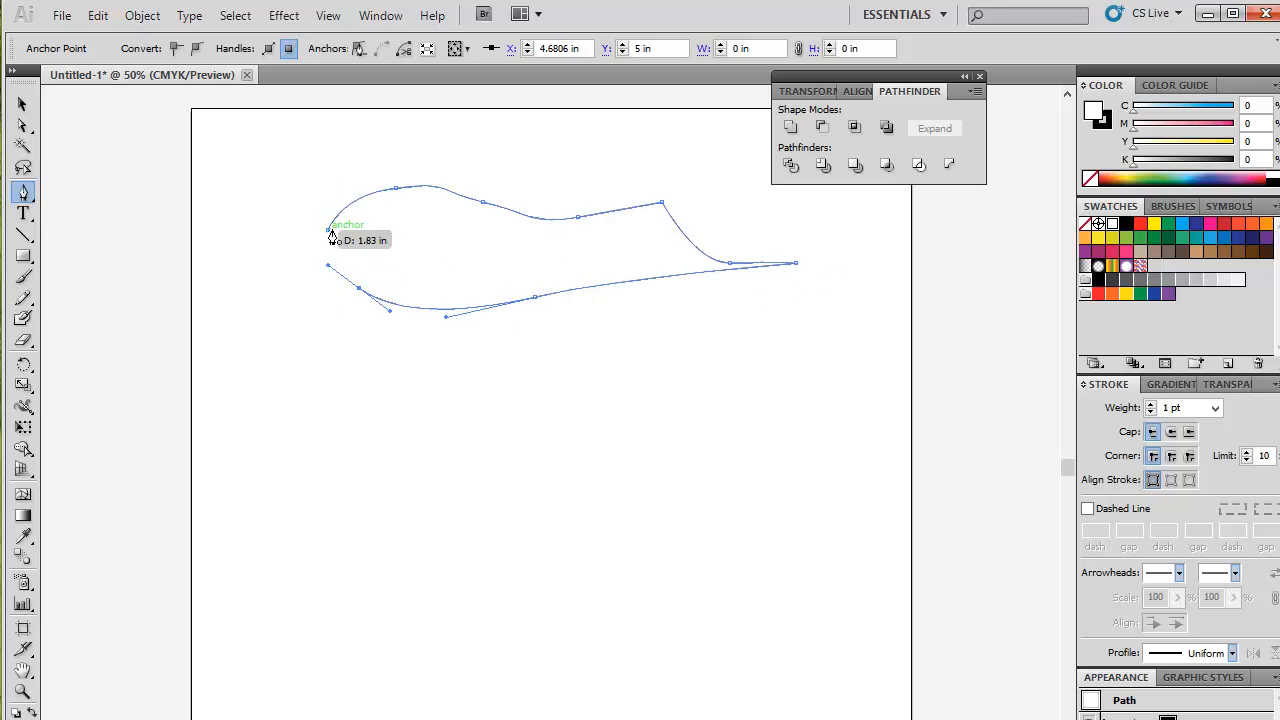
click(329, 231)
Select the closed path and move it slightly down and left on the artboard.
key(v)
click(337, 334)
drag(432, 312, 384, 333)
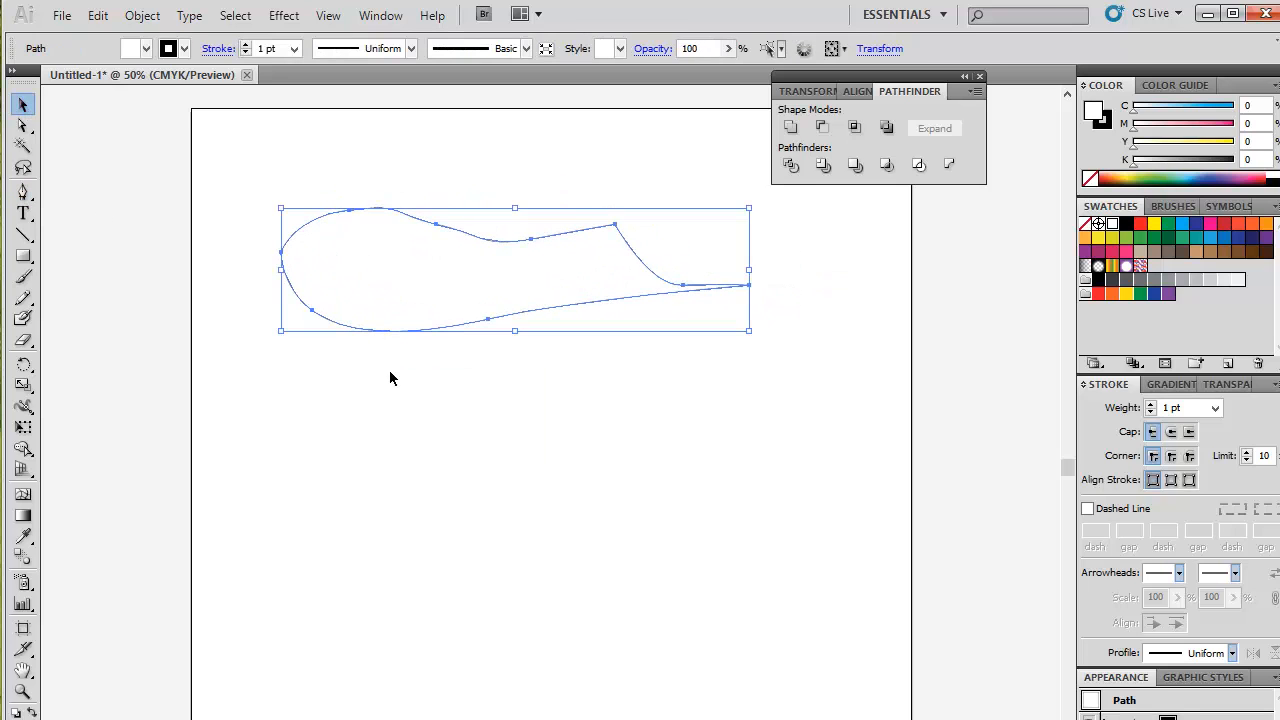
Set the path's stroke weight to 6 pt, and increase it further to 12 pt.
click(294, 48)
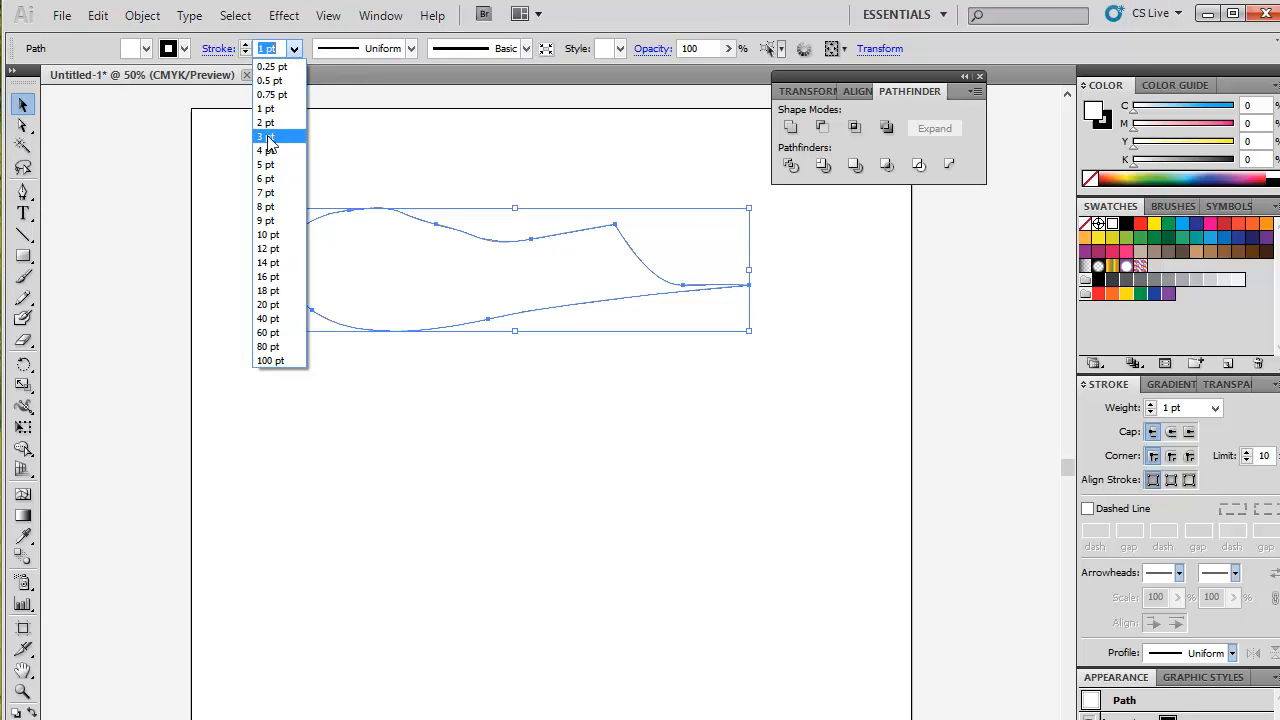
click(266, 178)
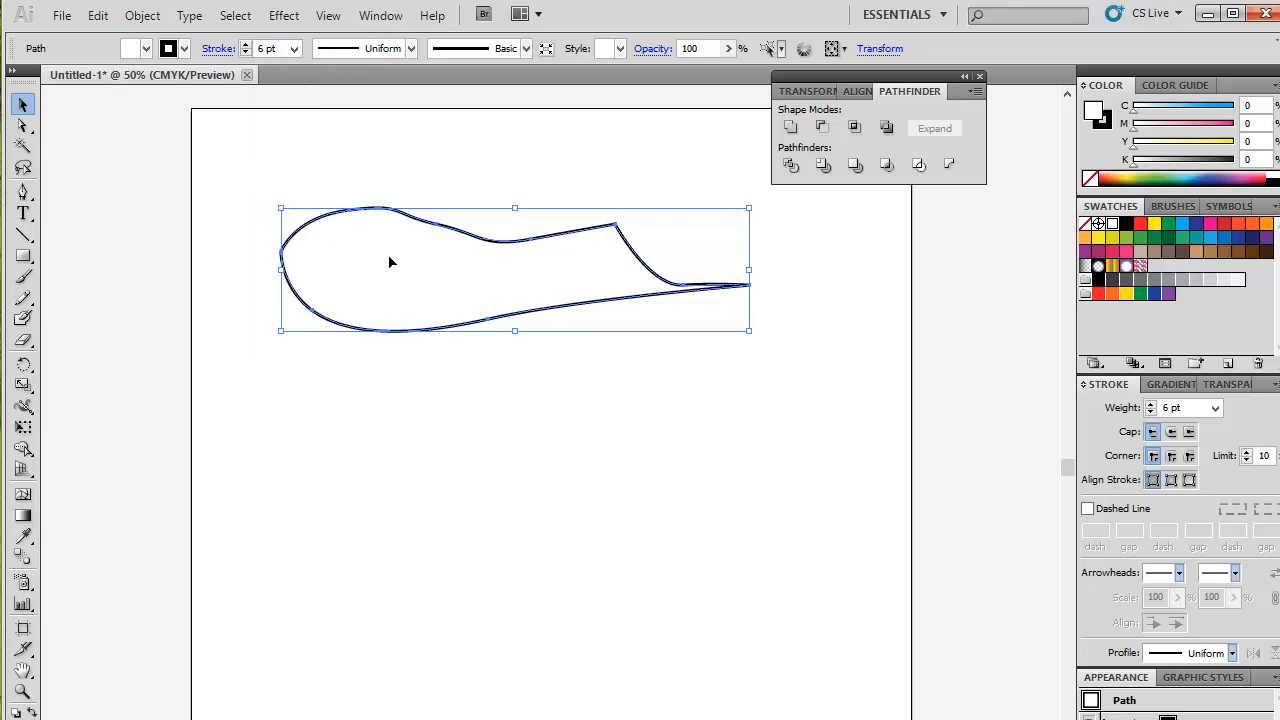
click(294, 48)
click(275, 248)
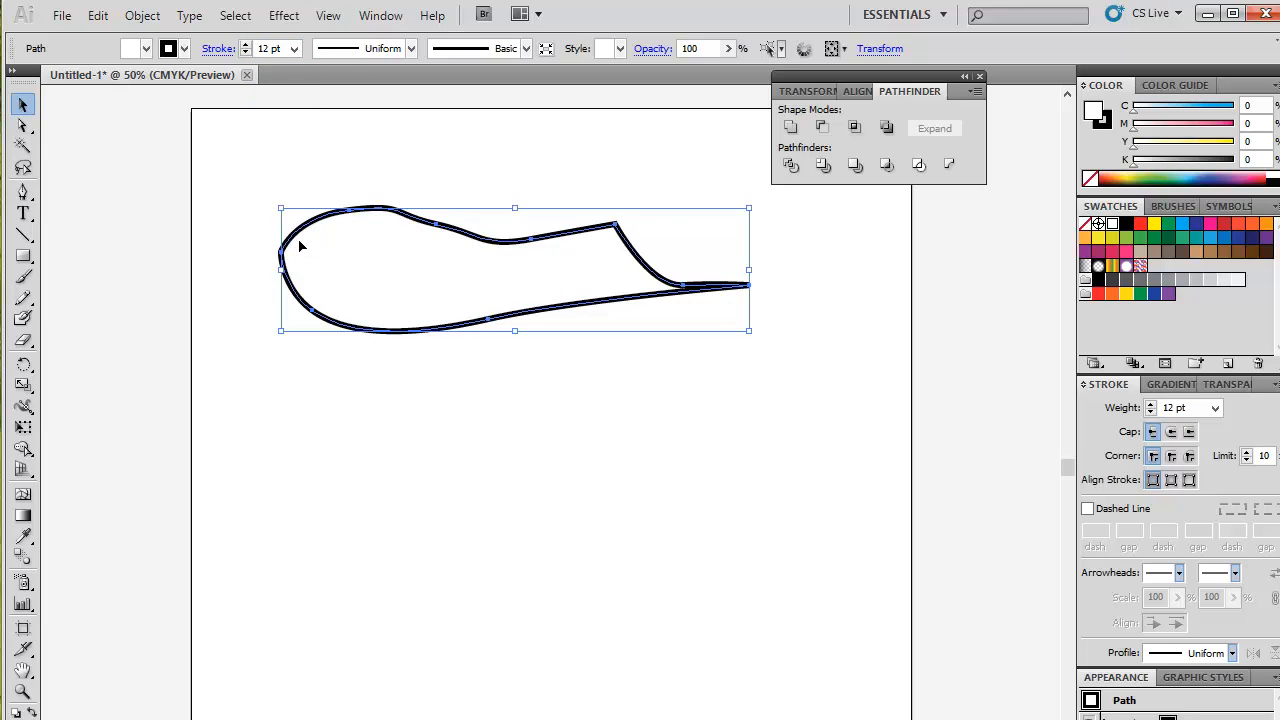
Examine the path's thick stroke and centre line at 100% magnification.
click(80, 714)
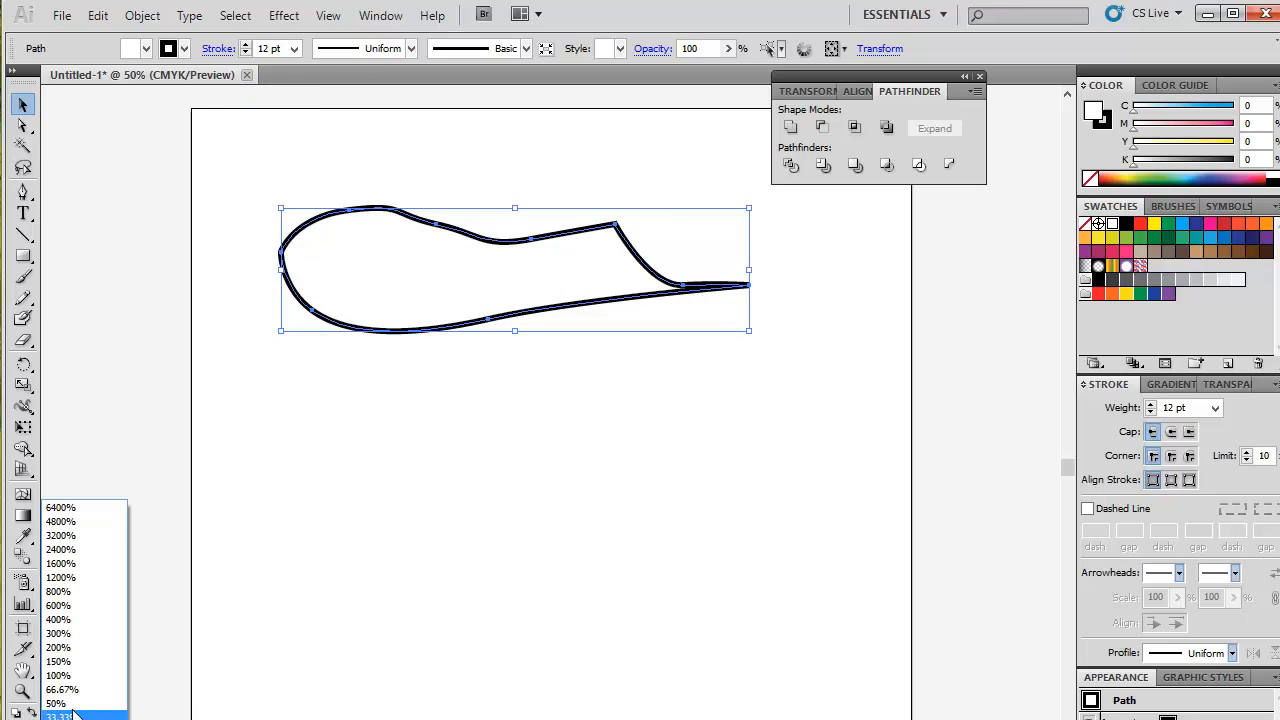
click(118, 642)
drag(129, 122, 357, 444)
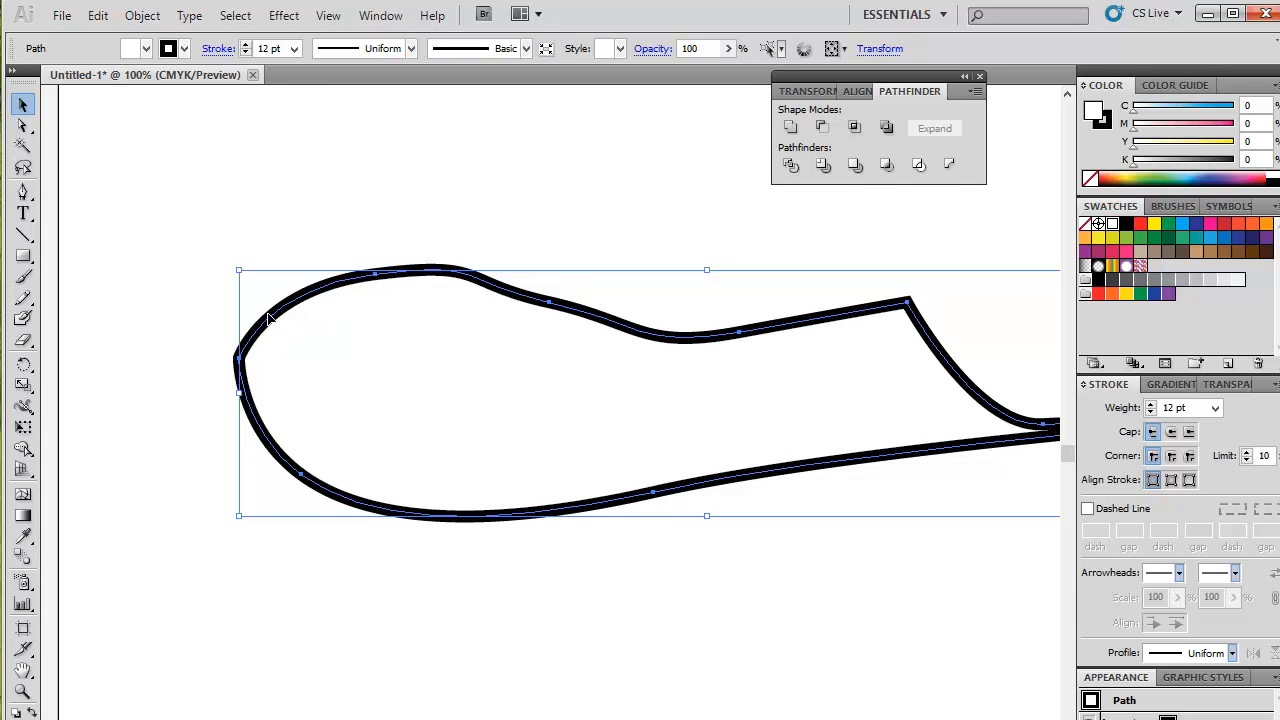
Set the large closed path's stroke weight to 1 pt and move the path slightly up and left.
click(294, 48)
click(266, 108)
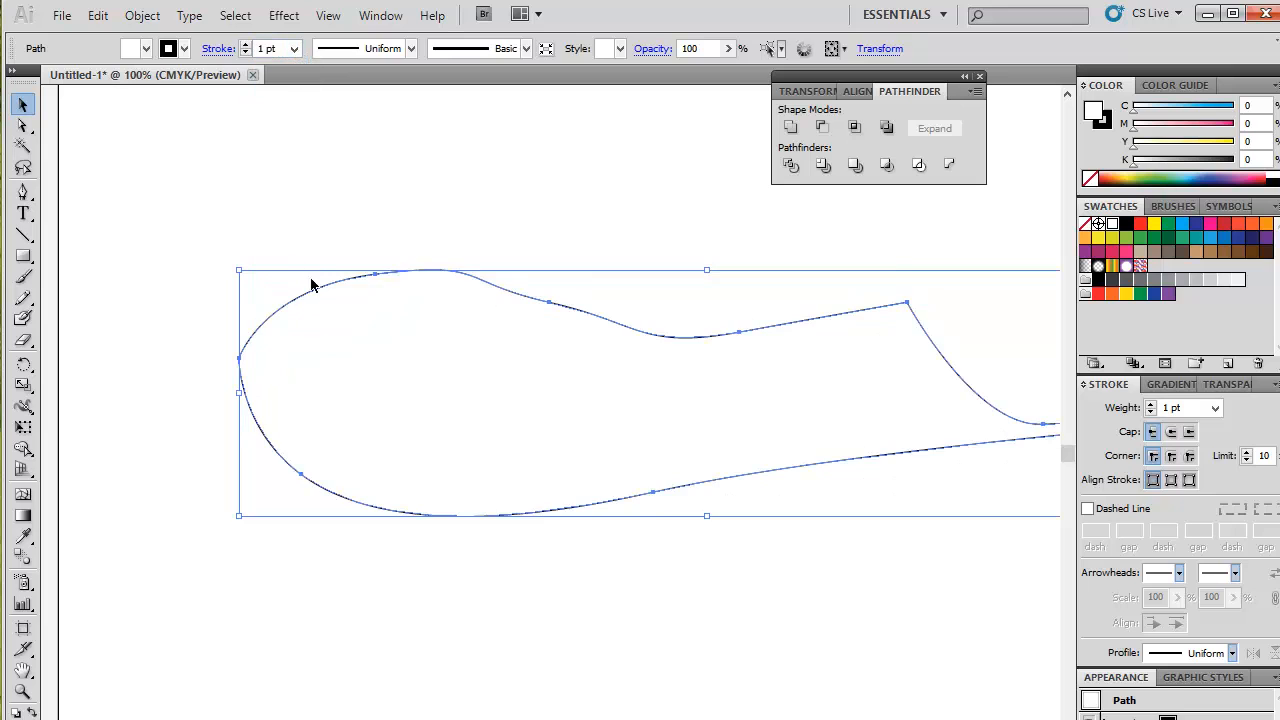
click(294, 249)
mouse_move(298, 291)
mouse_down()
mouse_move(234, 243)
mouse_move(346, 237)
mouse_move(396, 259)
mouse_move(383, 258)
mouse_up()
click(201, 480)
Draw a small closed, eye-like path inside the wide end of the large shape with the Pen tool.
click(23, 193)
click(273, 263)
click(399, 264)
click(341, 284)
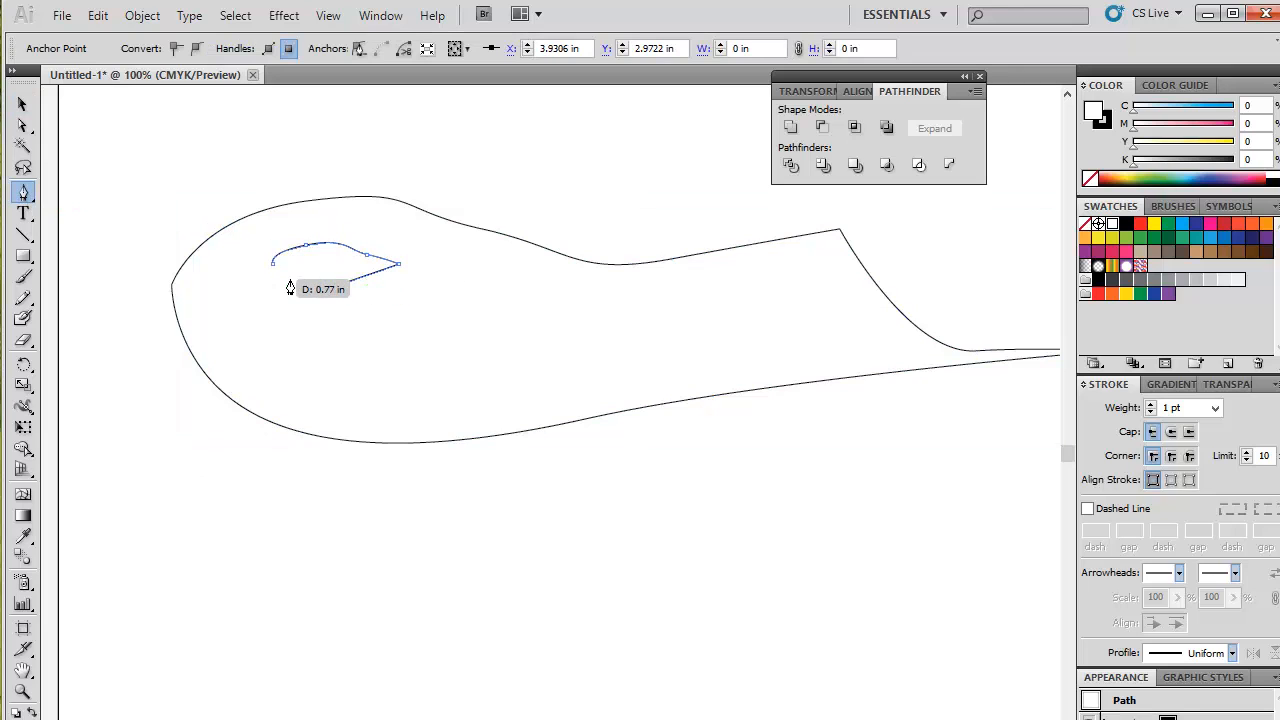
drag(282, 277, 278, 274)
click(273, 264)
click(178, 188)
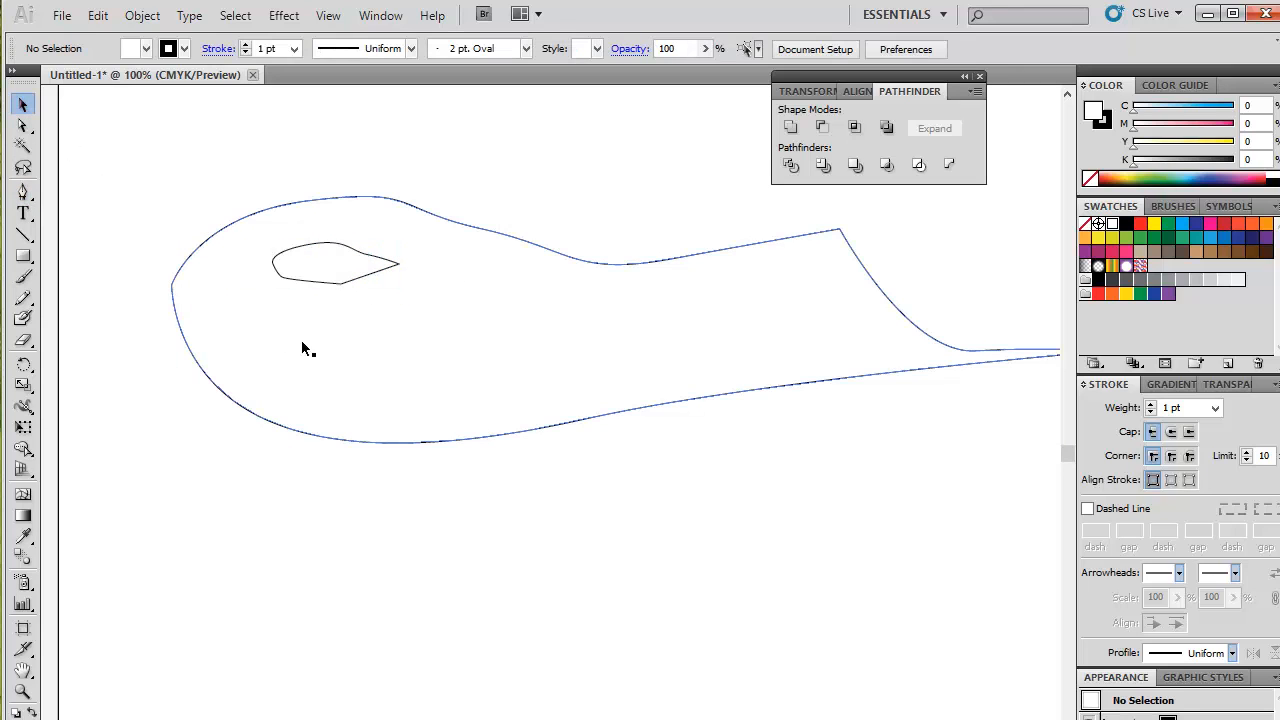
Swap the large shape's fill and stroke so that it is filled black with a white stroke.
click(335, 365)
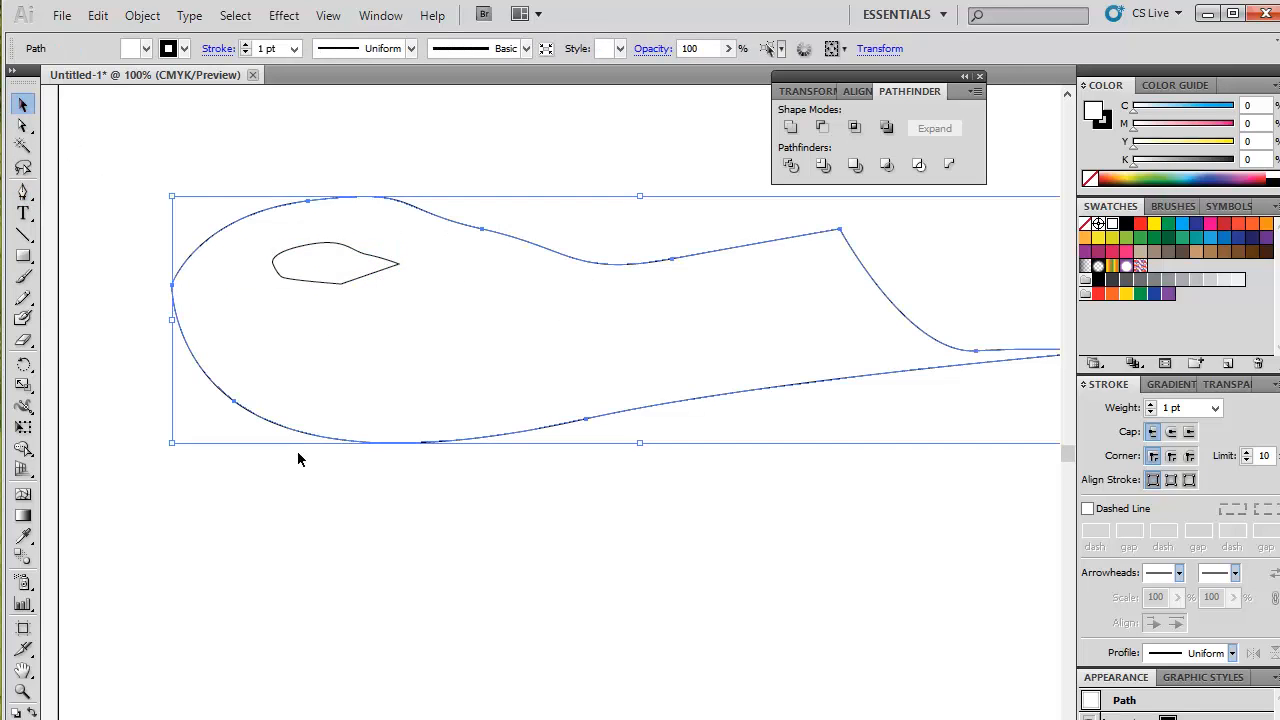
key(shift+x)
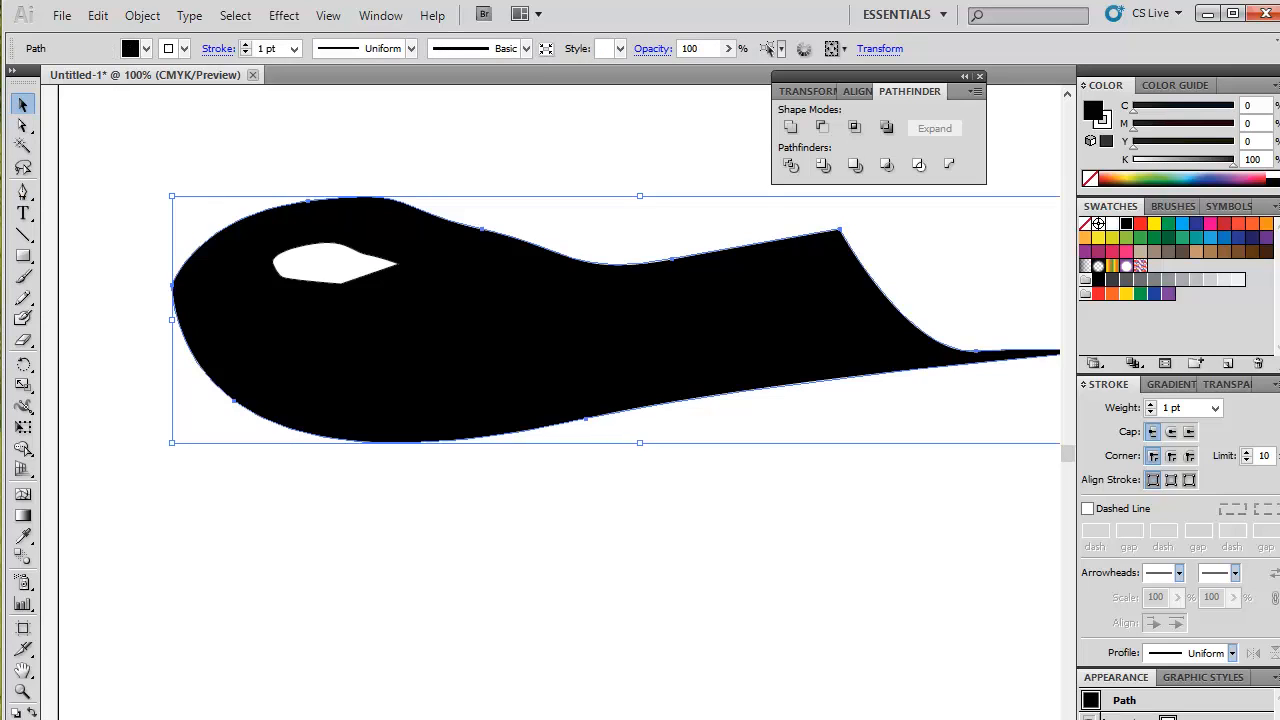
click(328, 540)
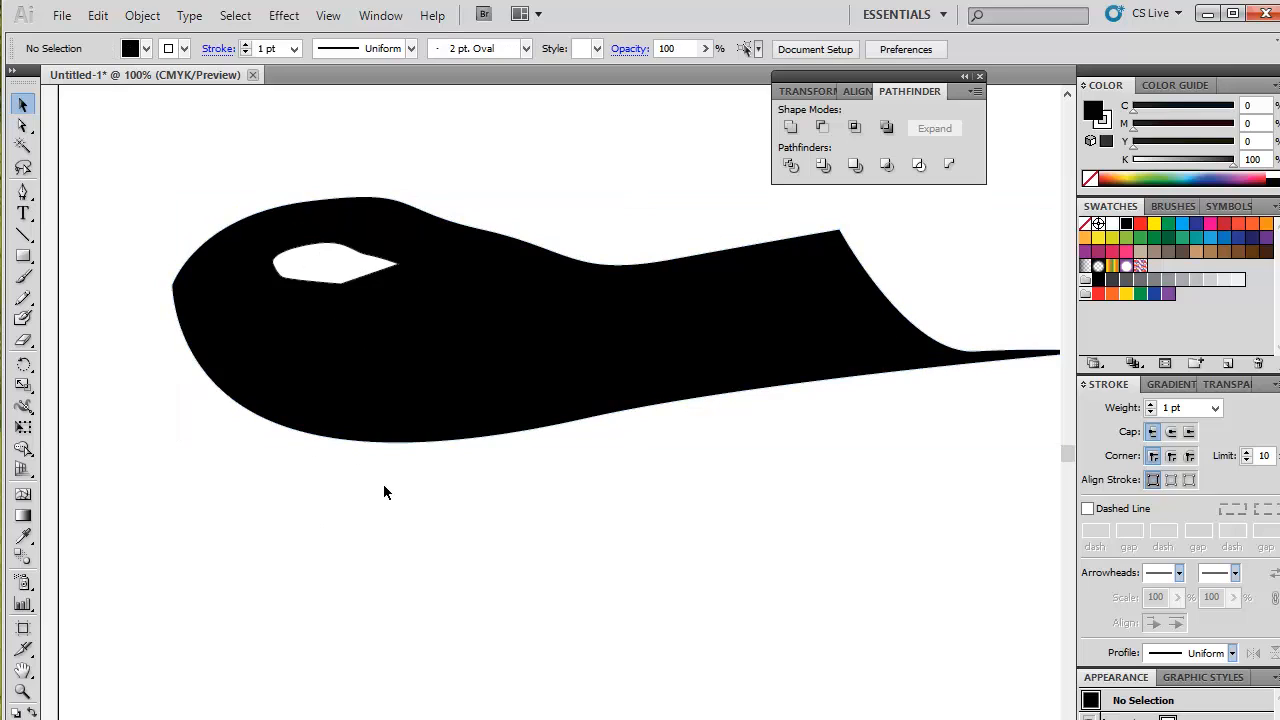
Add the text "Artwork" below the black shape and set its font size to 48 pt.
click(24, 213)
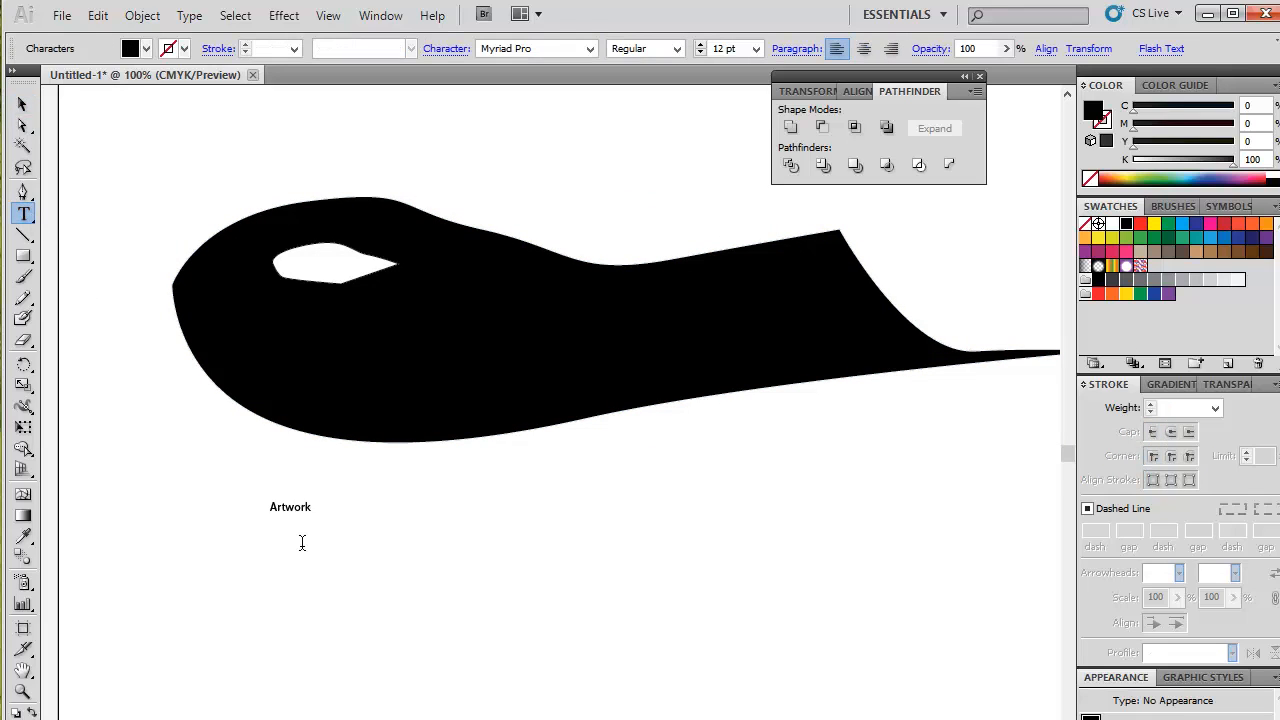
key(ctrl+a)
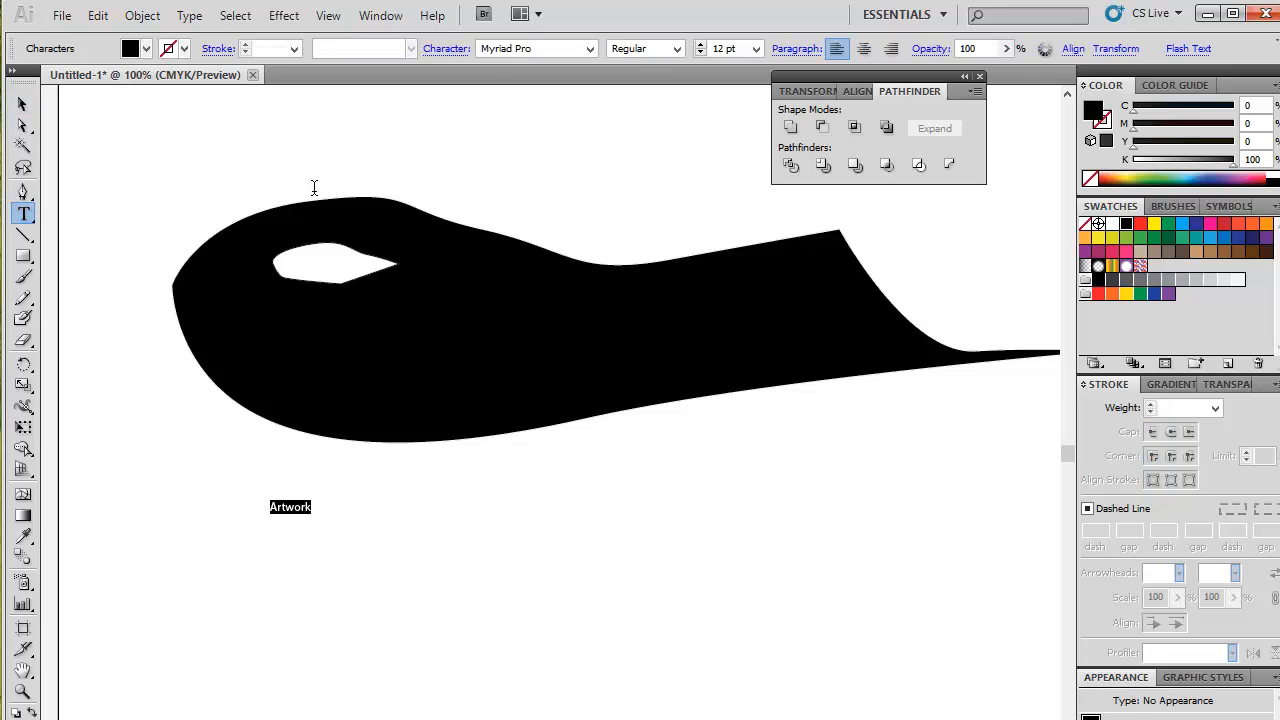
click(756, 48)
click(725, 270)
Scale the Artwork text up proportionally to about 163.5 pt and position it beneath the black shape.
click(24, 104)
drag(309, 497, 259, 474)
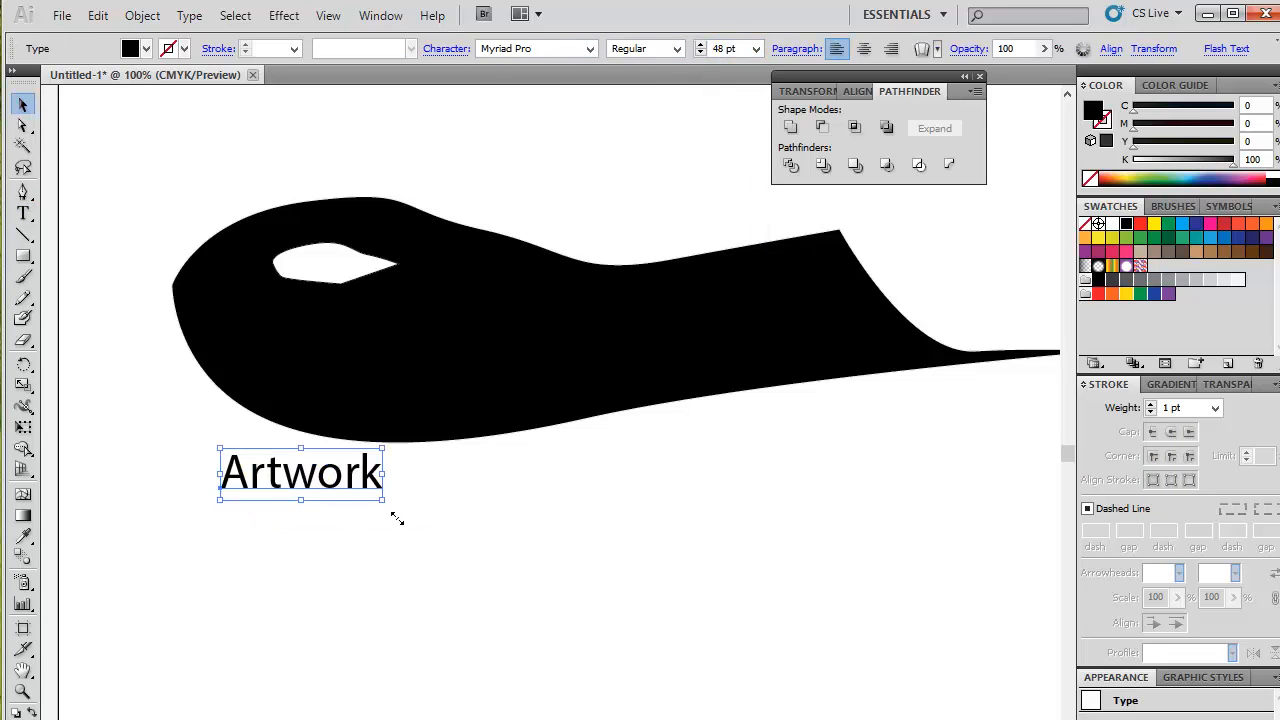
shift+drag(386, 503, 773, 664)
drag(520, 574, 506, 600)
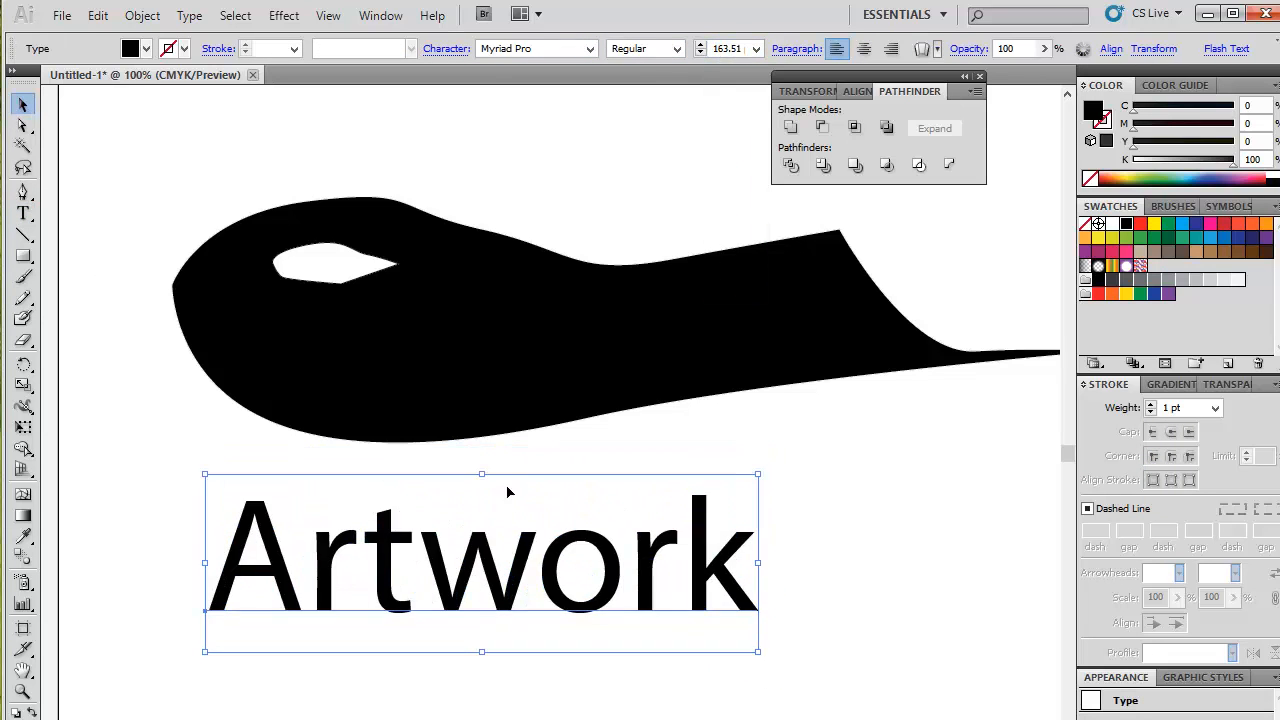
click(506, 466)
Review the file formats available for saving the document, and cancel without saving.
click(64, 16)
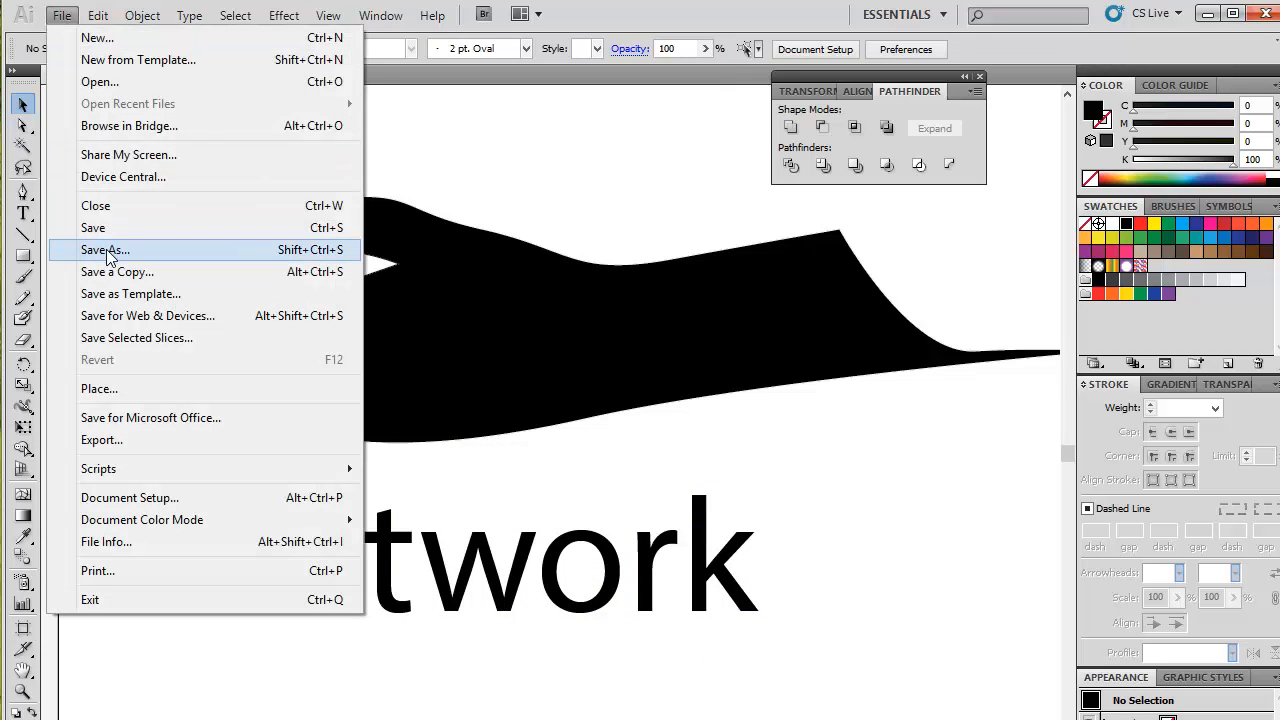
click(106, 250)
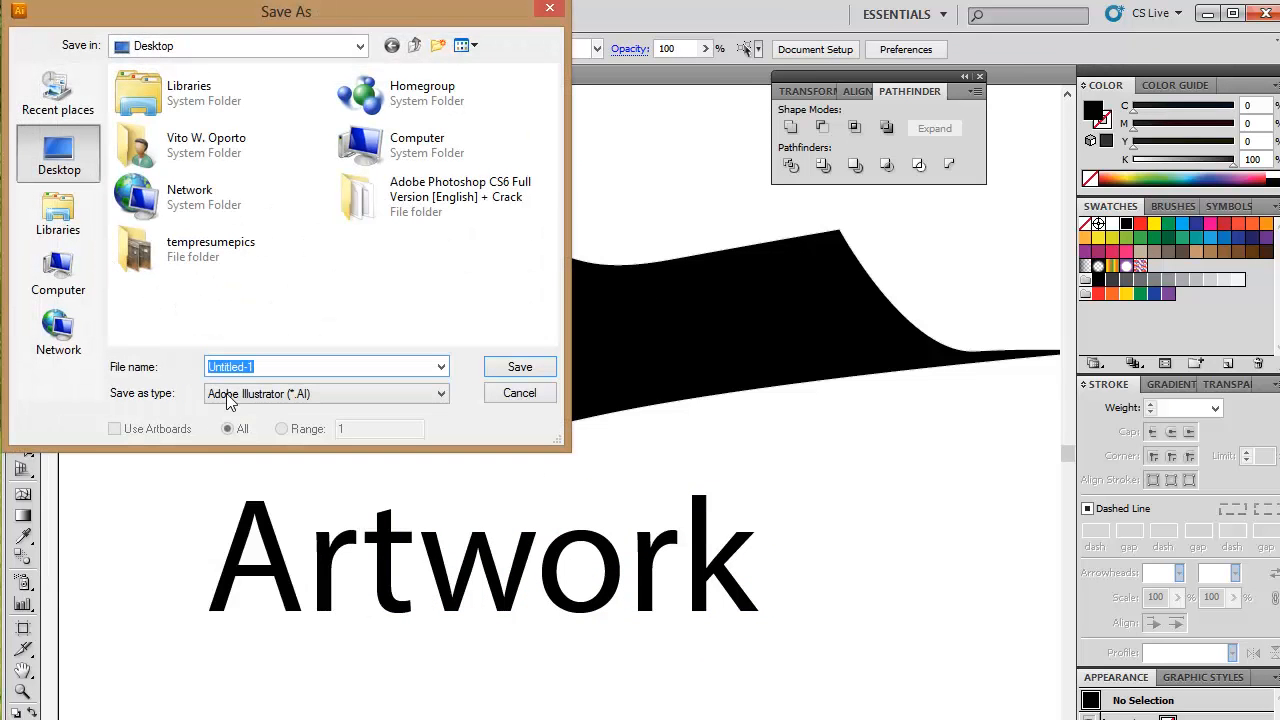
click(400, 397)
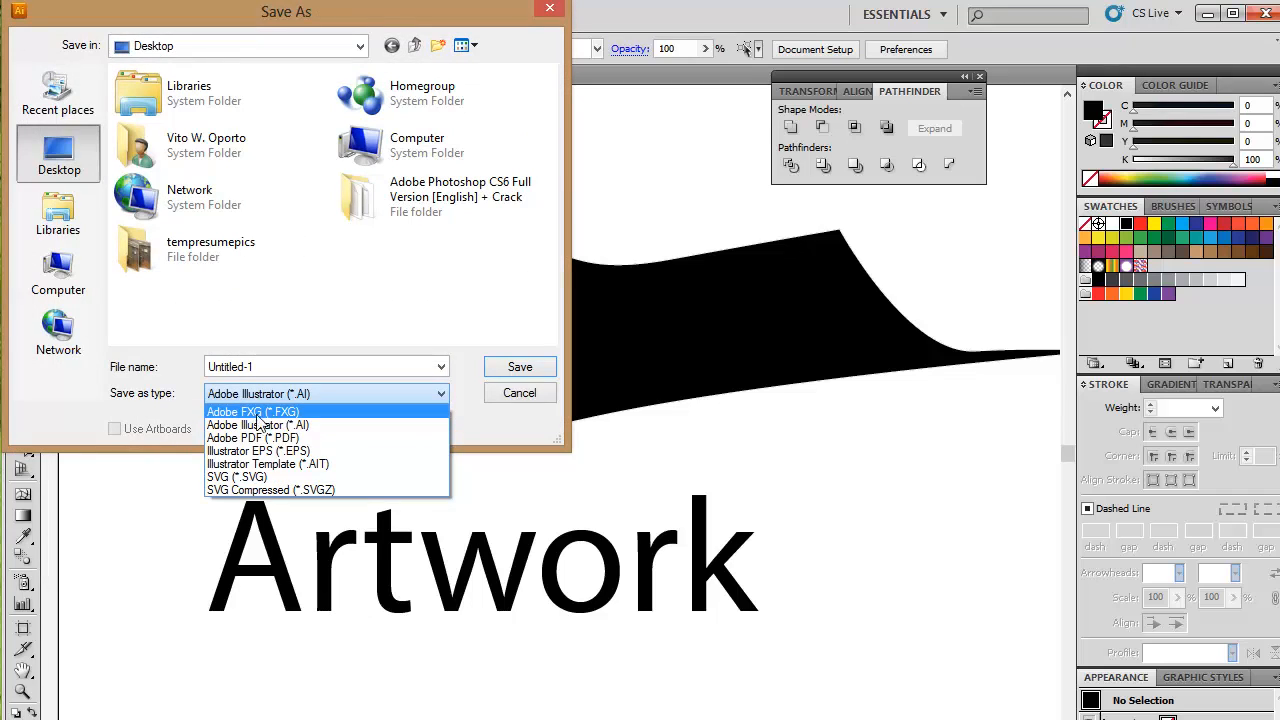
click(462, 361)
click(524, 392)
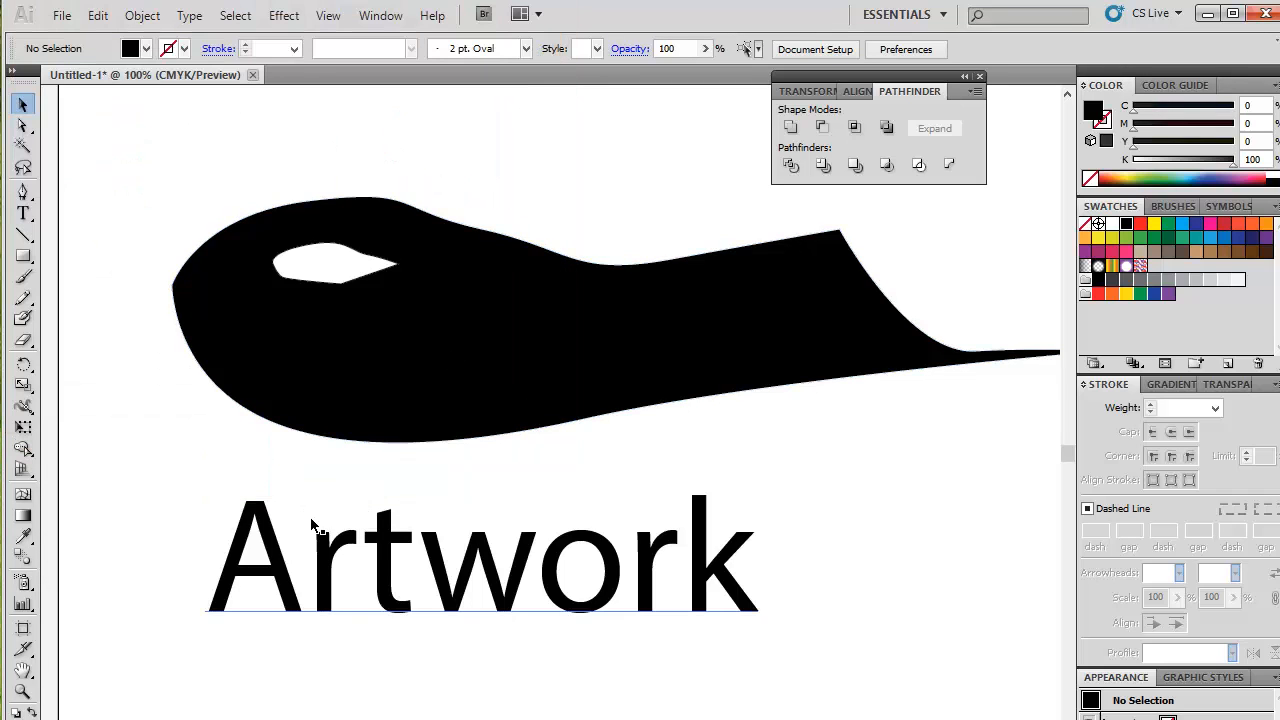
Nudge the Artwork text up, convert it to outlines, and shift the letters "twork" slightly right.
mouse_move(263, 561)
mouse_down()
mouse_move(247, 531)
mouse_move(257, 549)
mouse_up()
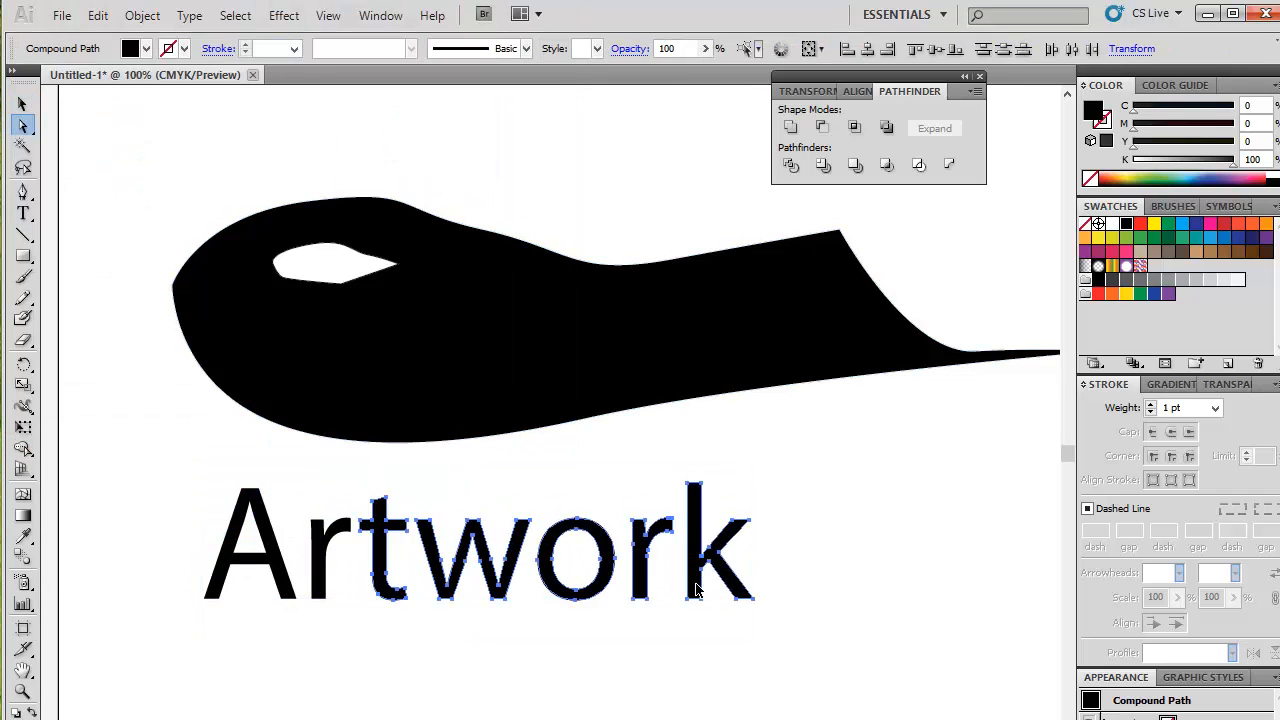
drag(696, 589, 704, 589)
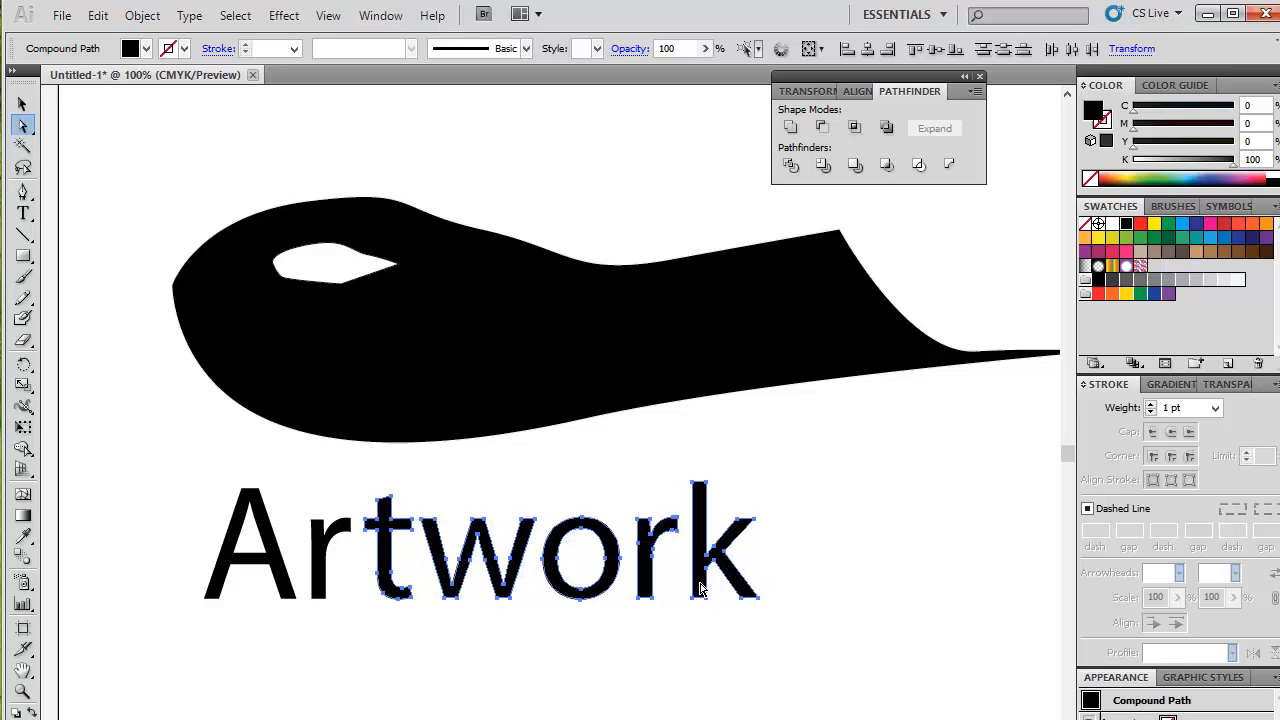
click(486, 668)
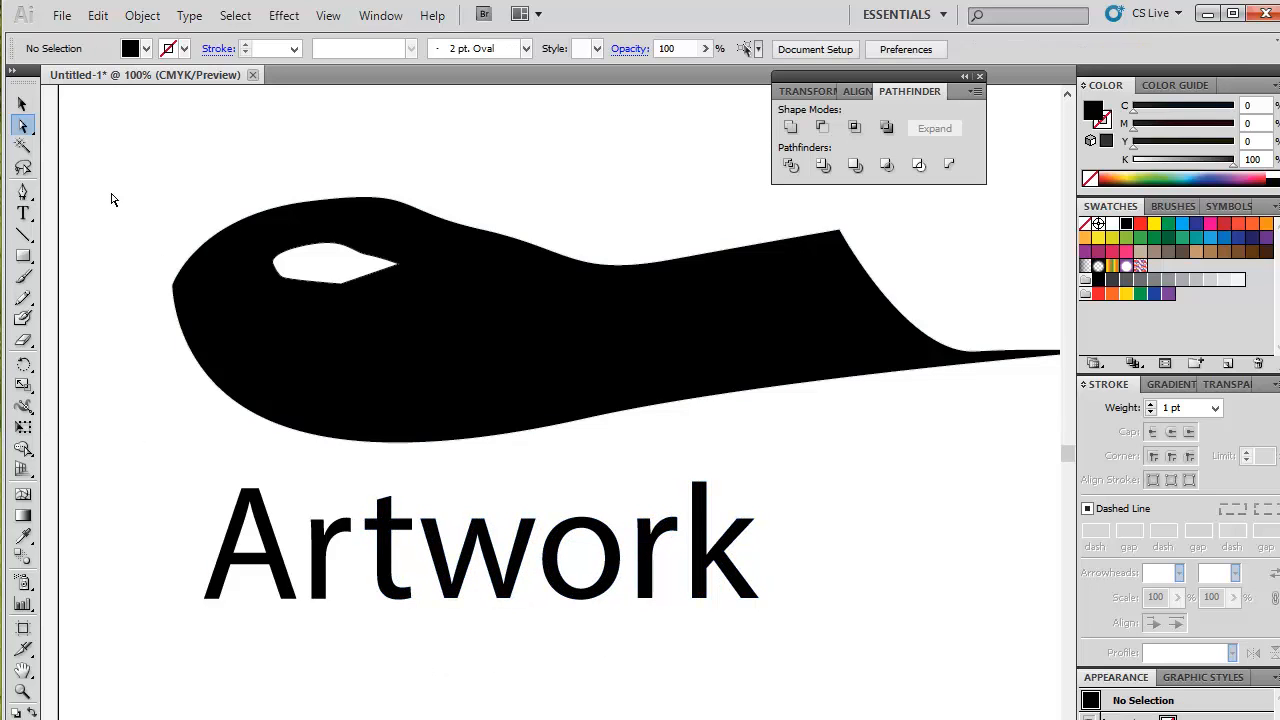
Select the outlined Artwork group, undo a trial resize, and enlarge the group slightly toward its lower right.
click(23, 104)
click(248, 520)
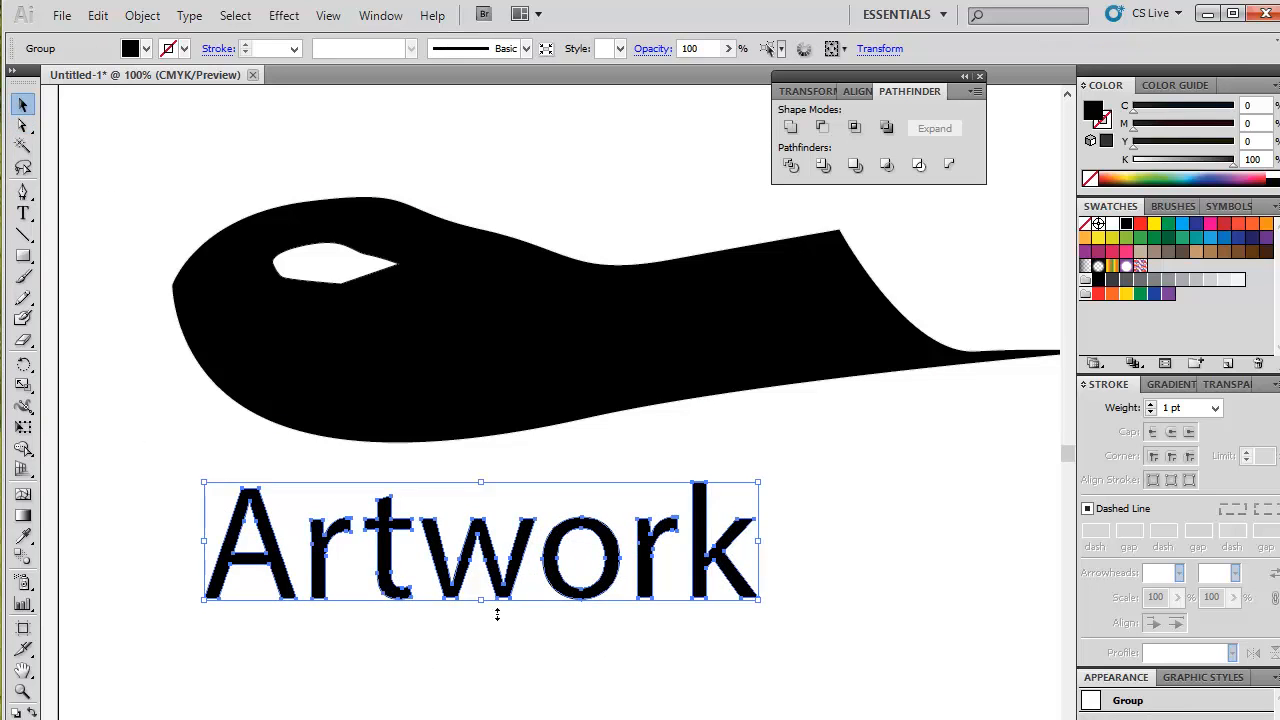
drag(497, 614, 360, 713)
key(ctrl+z)
drag(758, 601, 812, 640)
click(489, 657)
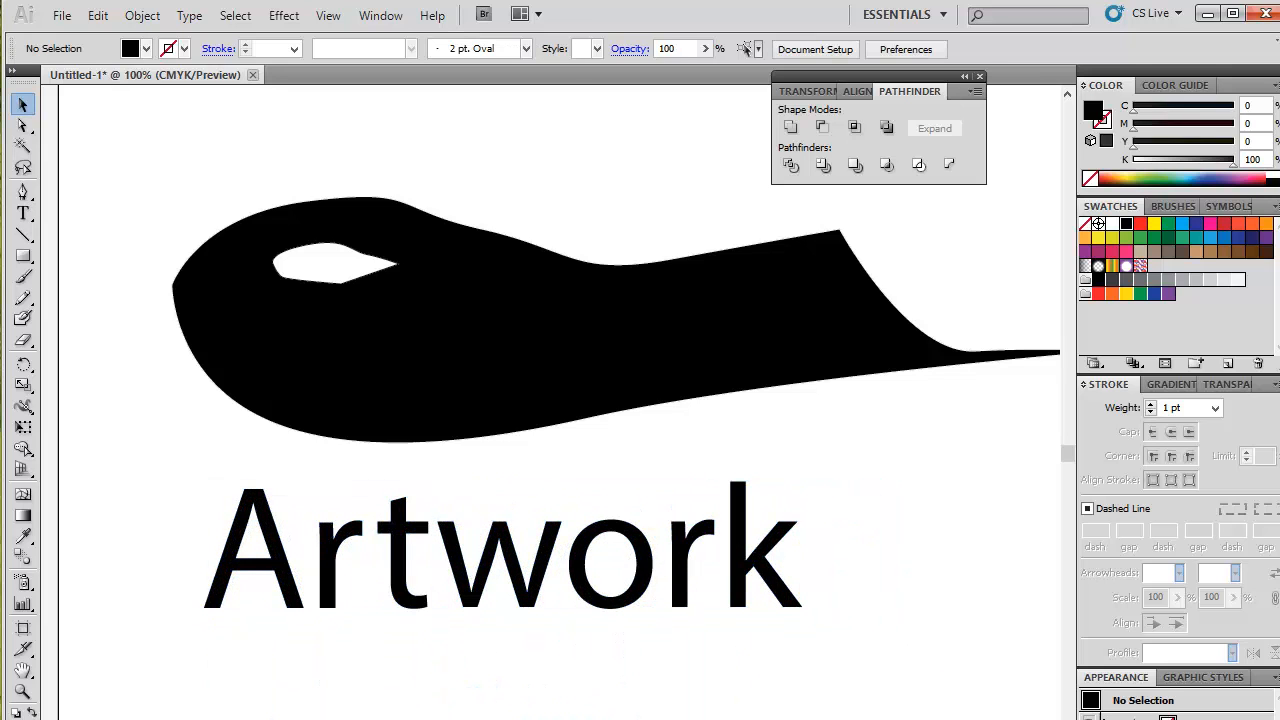
Examine the edges and anchor points of the outlined letters at 400% magnification, and return to 100%.
click(120, 718)
click(58, 619)
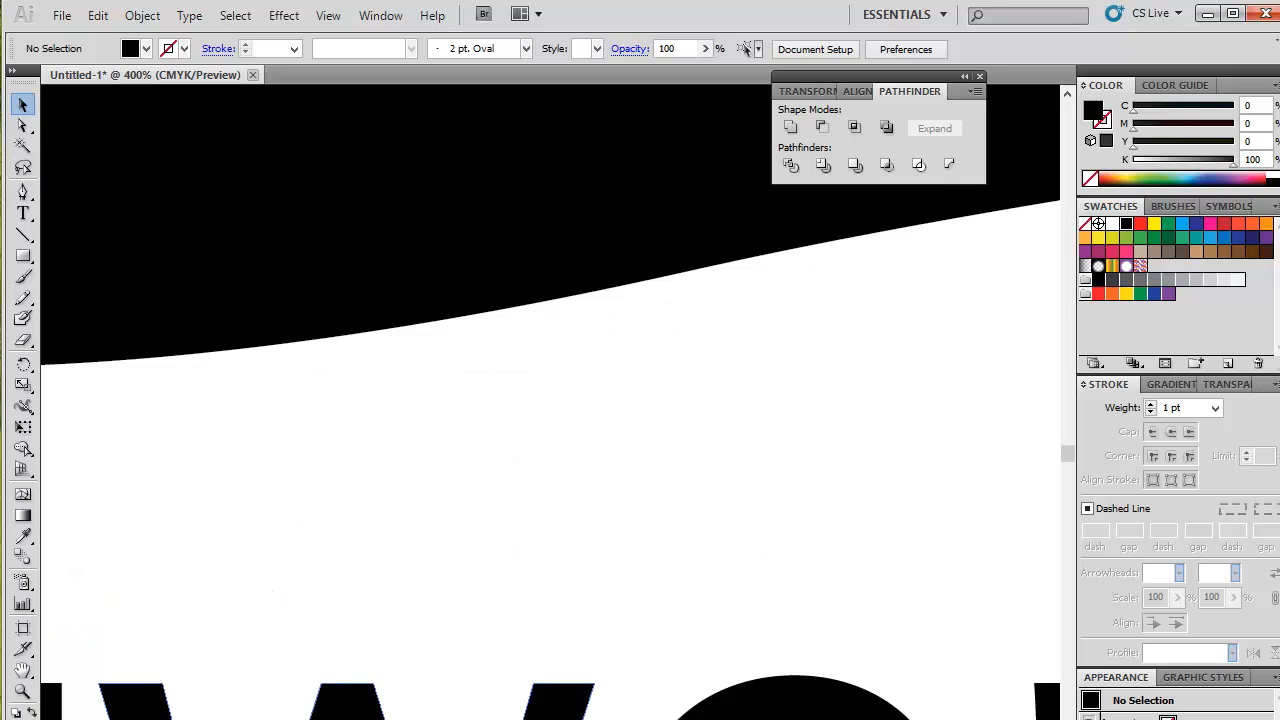
scroll(506, 580, down, 3)
drag(334, 563, 561, 566)
drag(280, 671, 767, 609)
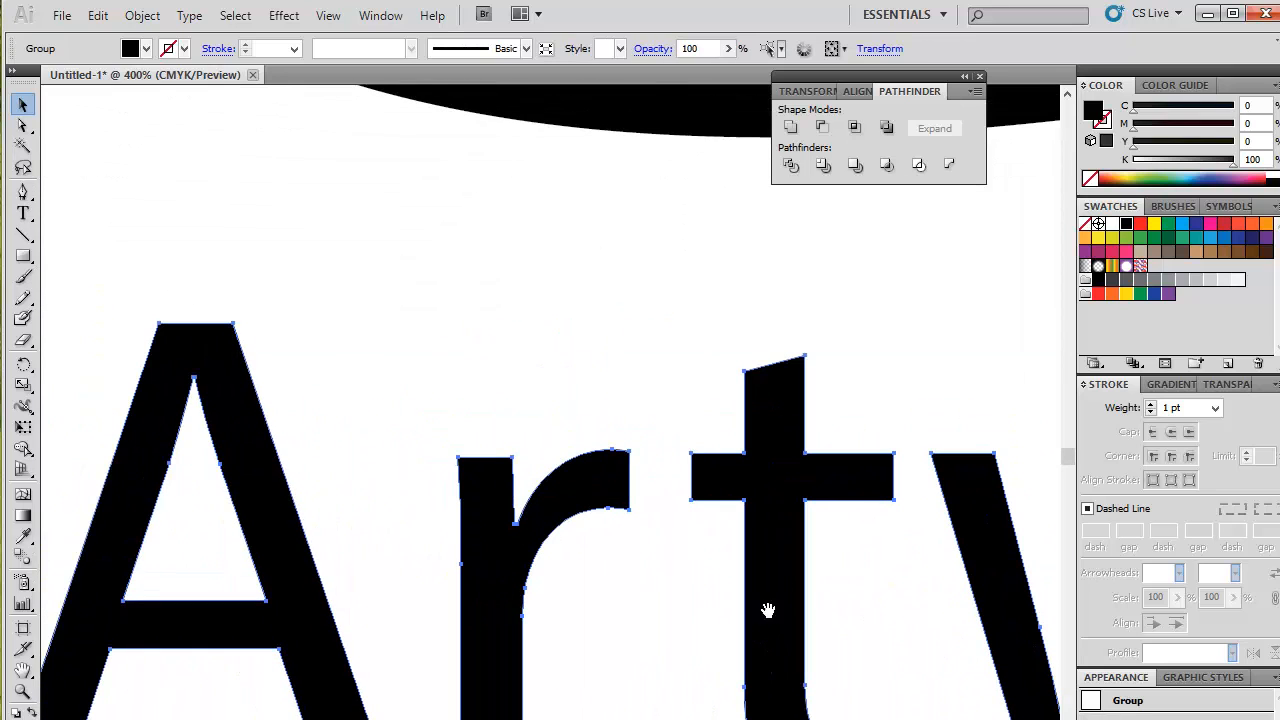
click(544, 465)
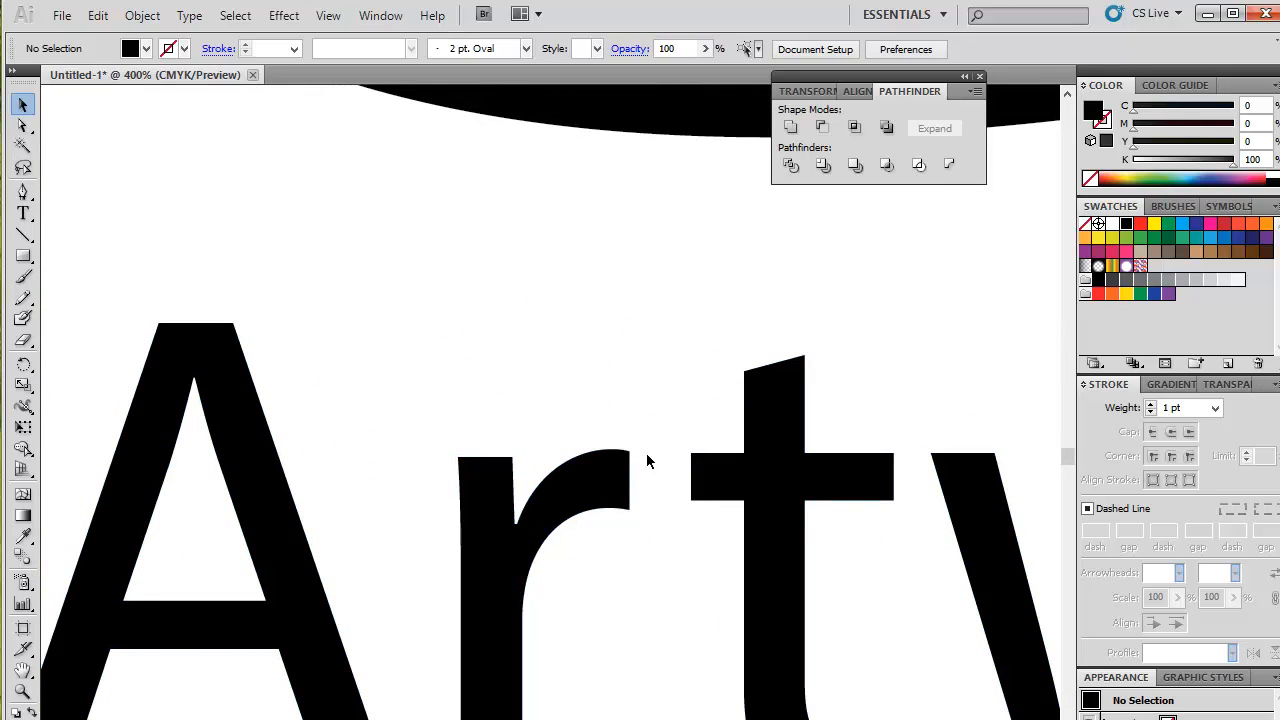
click(96, 716)
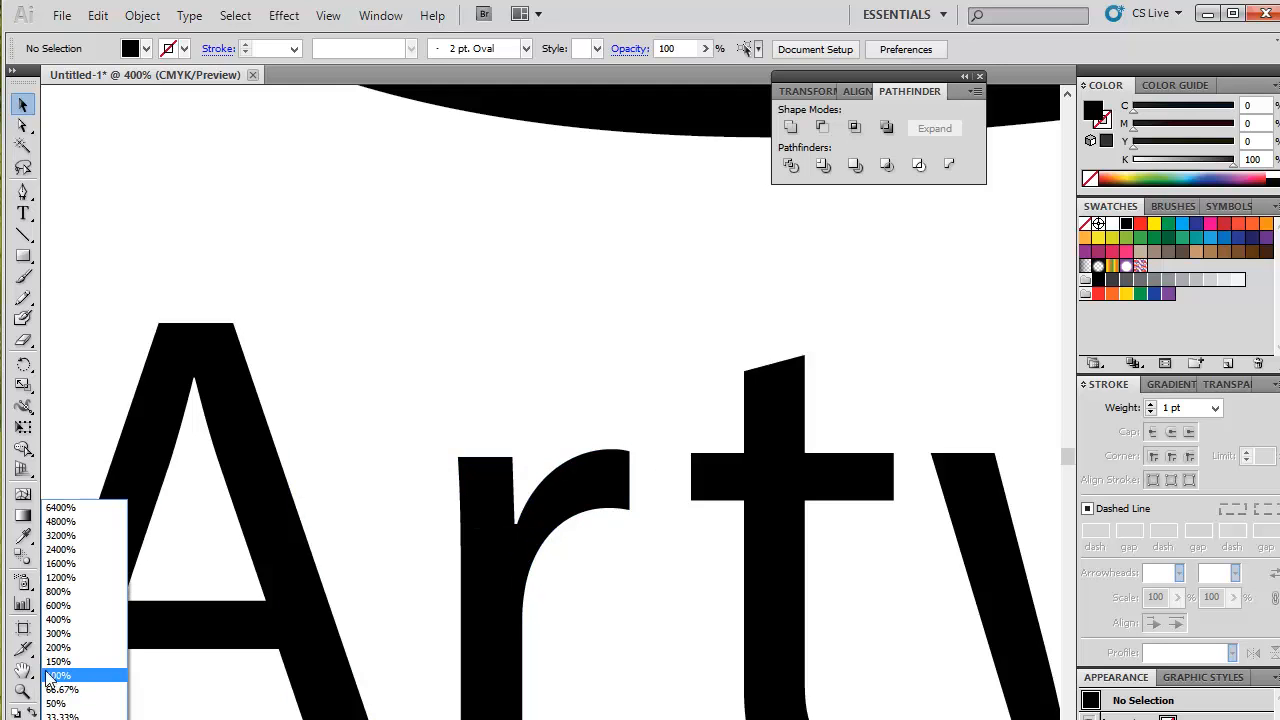
click(56, 677)
Ungroup the outlined letters and move the letter A down, below the rest of the word.
click(540, 526)
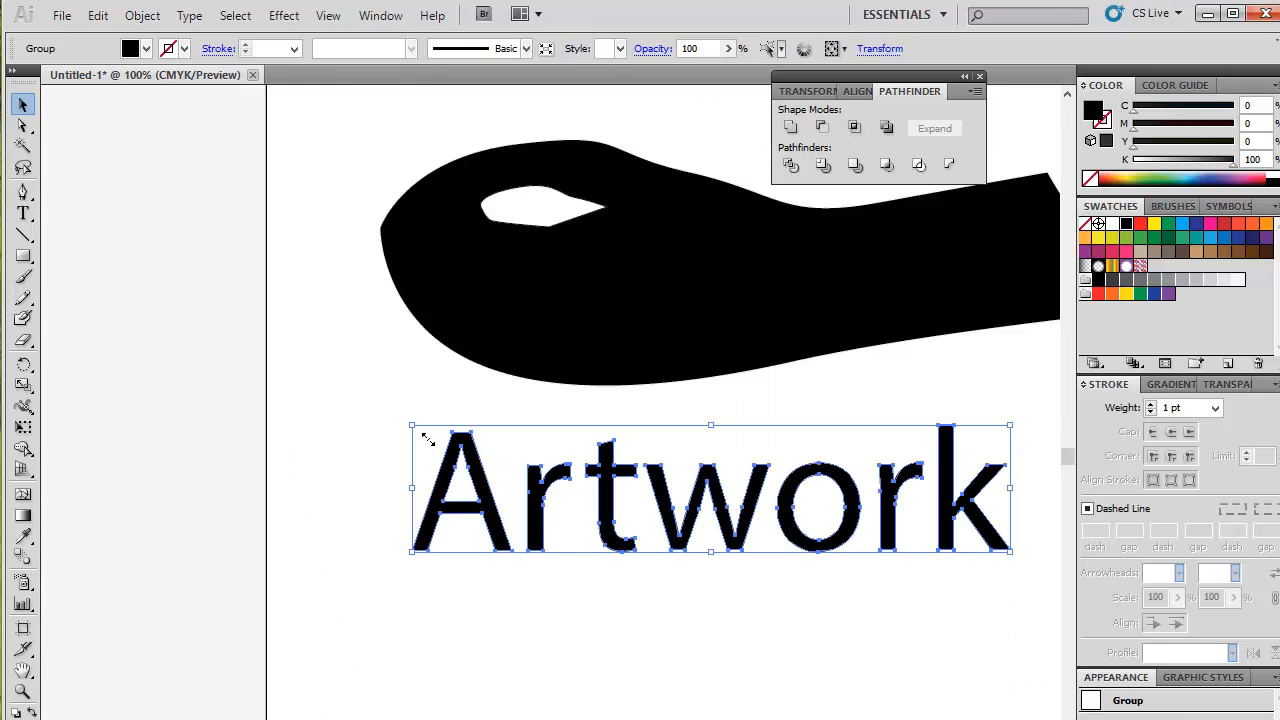
click(142, 15)
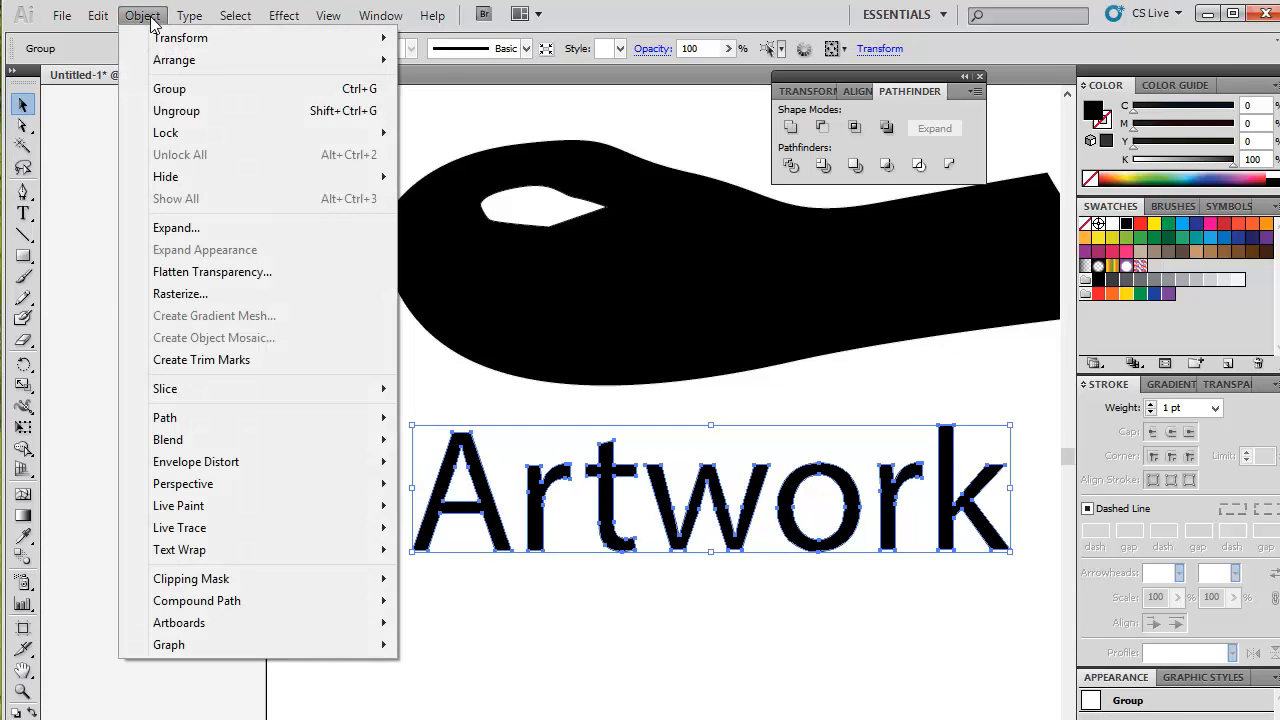
click(165, 107)
click(350, 311)
drag(454, 477, 355, 441)
key(ctrl+z)
drag(460, 480, 446, 618)
Release the compound path of the letter A and move its inner triangle out to the left.
click(143, 16)
mouse_move(189, 417)
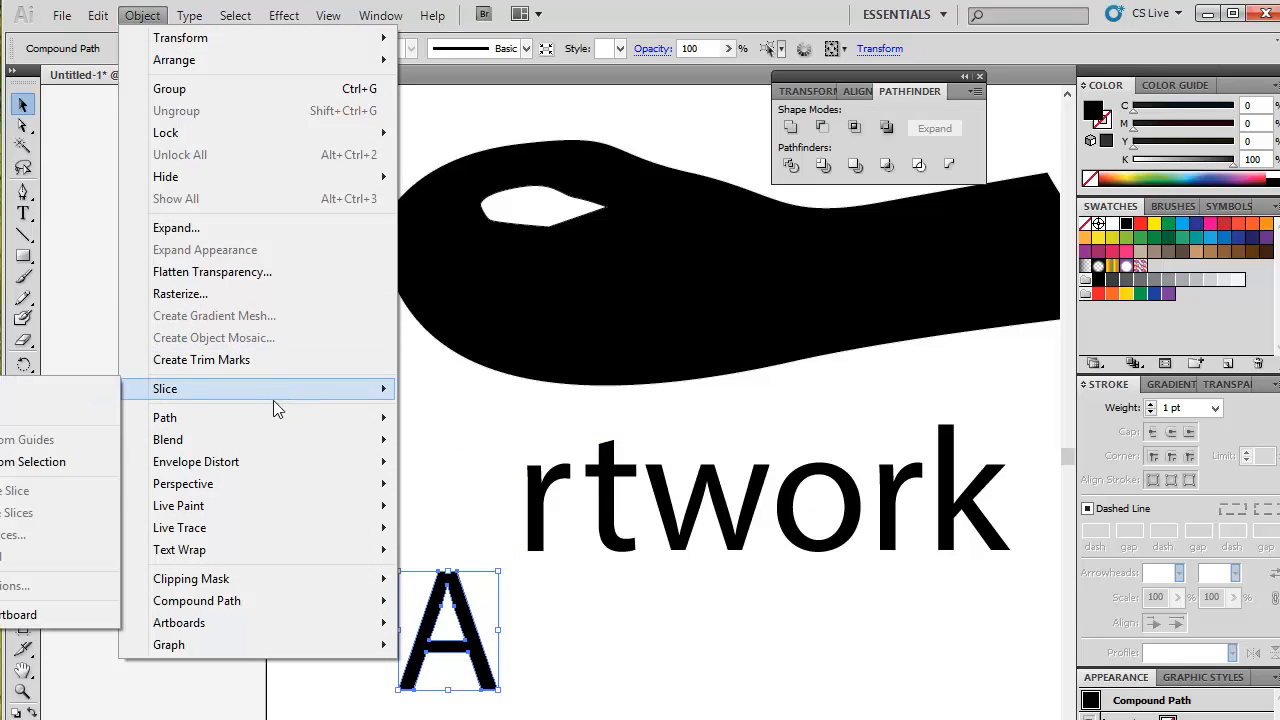
mouse_move(246, 578)
mouse_move(240, 604)
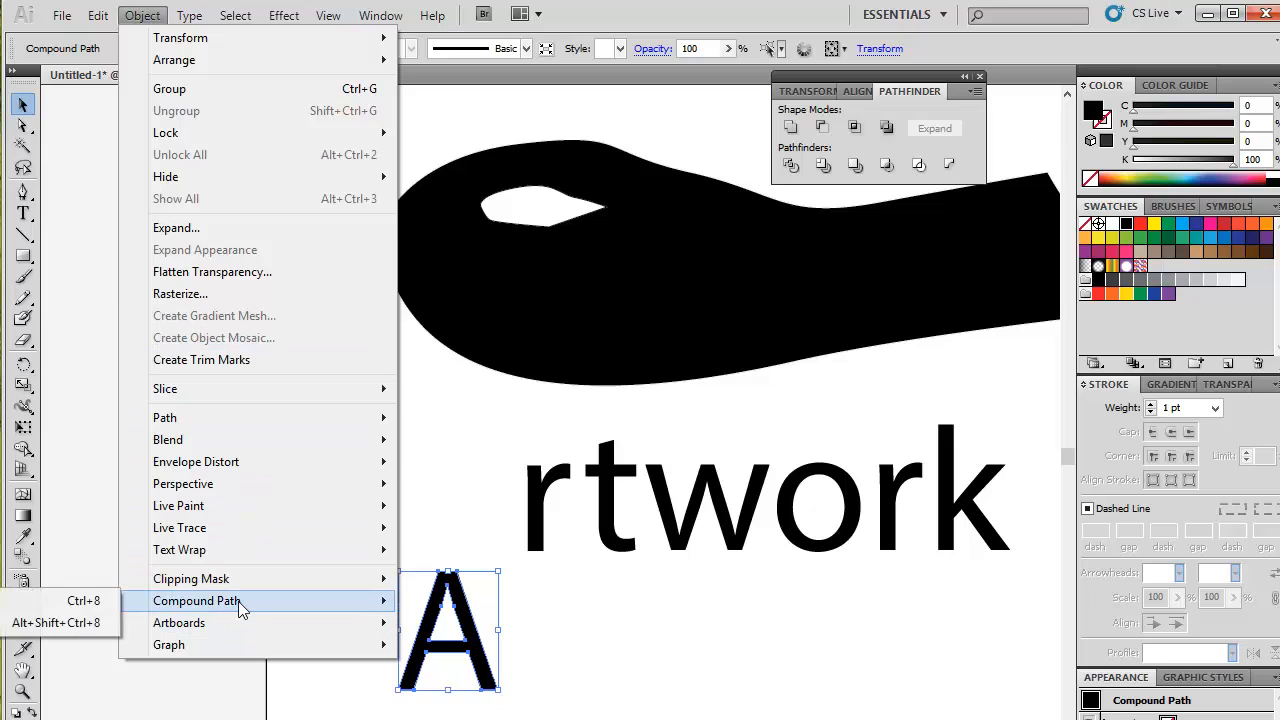
click(82, 621)
click(340, 634)
drag(449, 635, 413, 640)
click(450, 630)
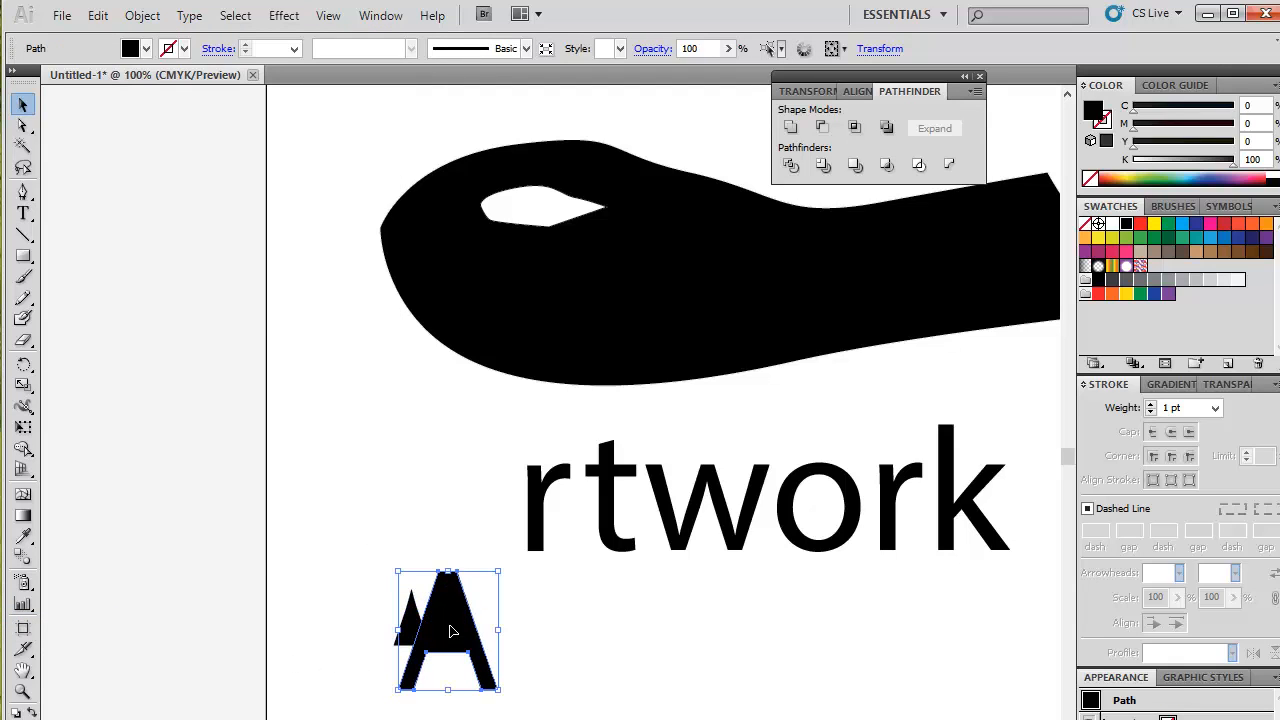
Move the triangle back inside the letter A and fill it white.
click(335, 615)
drag(410, 625, 444, 615)
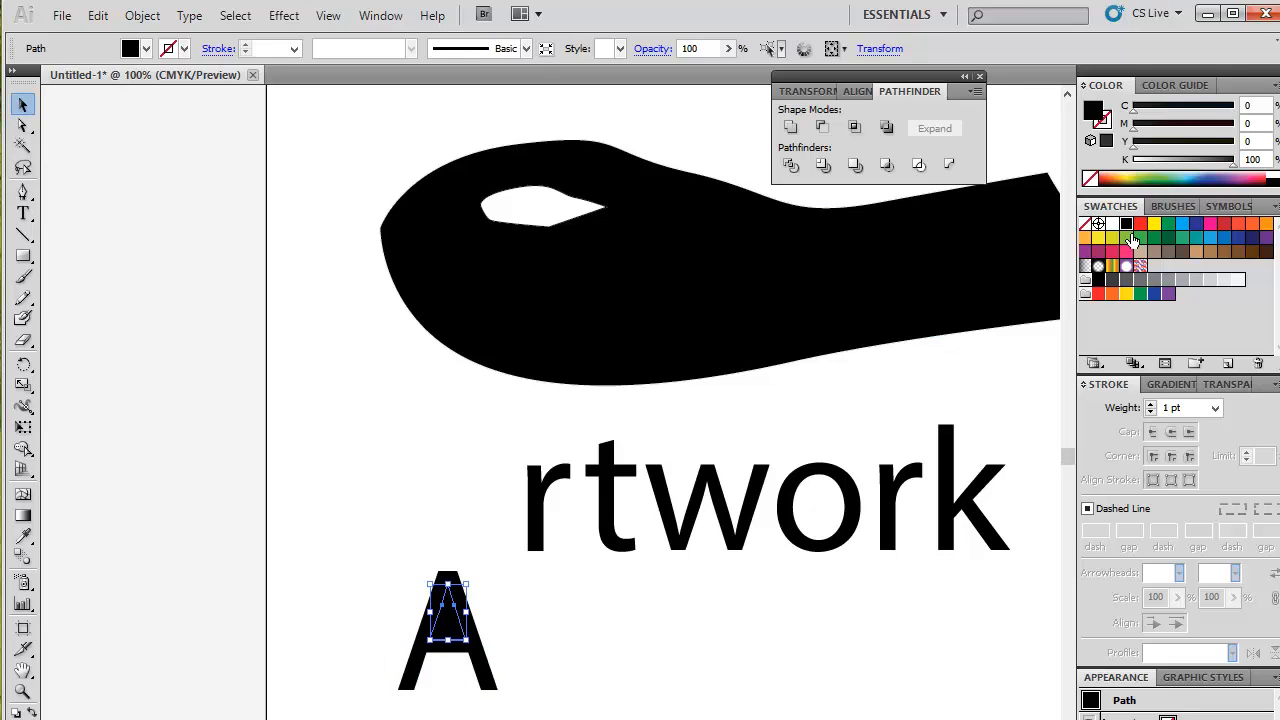
click(414, 545)
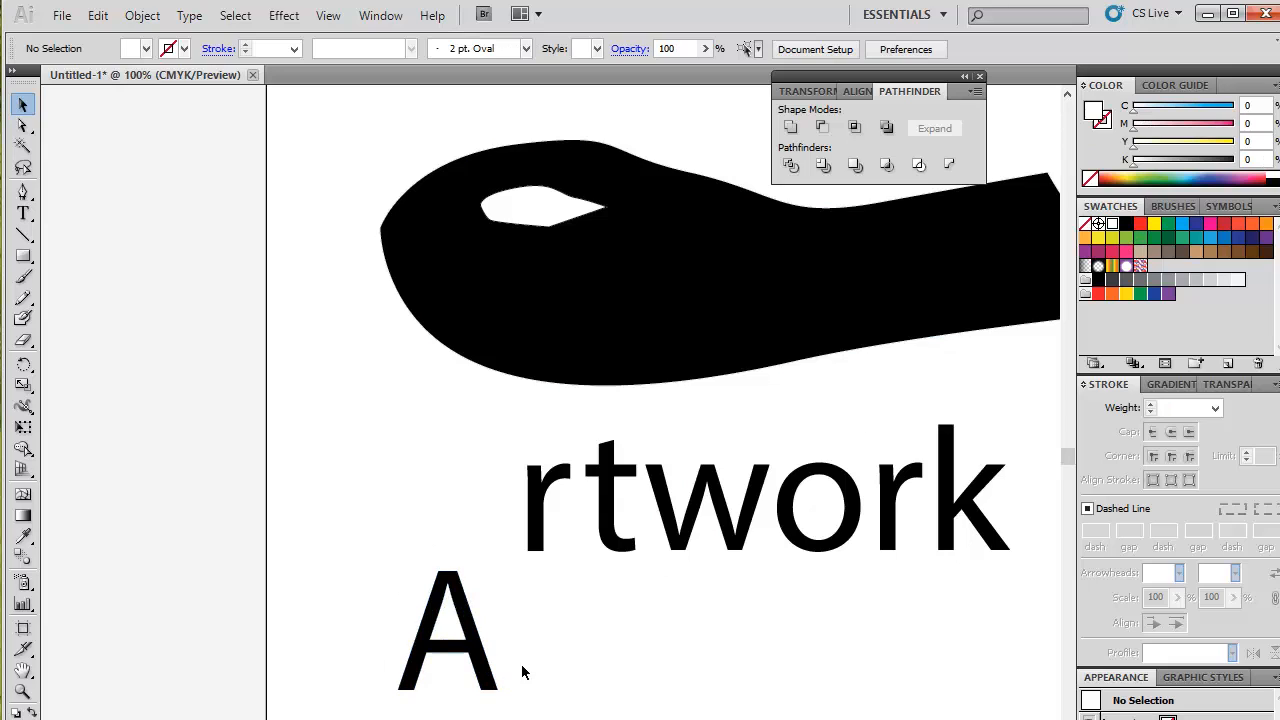
Fill the triangle inside the letter A with black.
click(454, 624)
click(1127, 224)
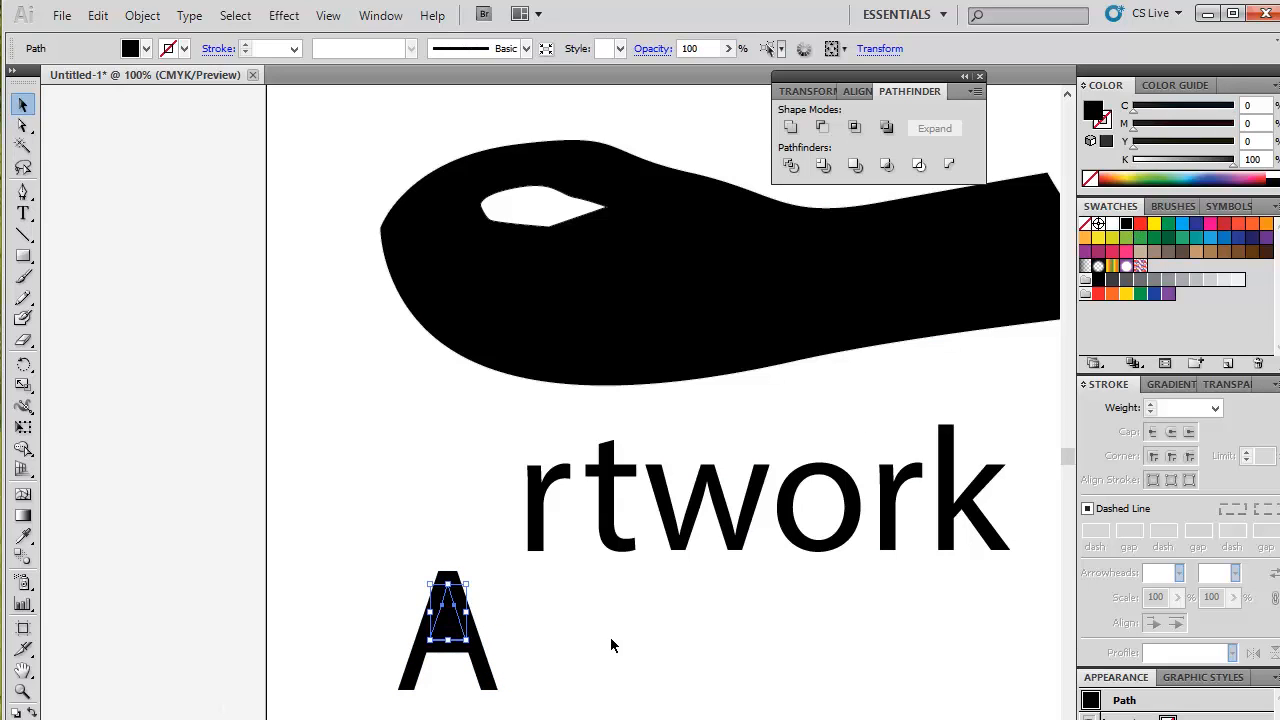
click(610, 637)
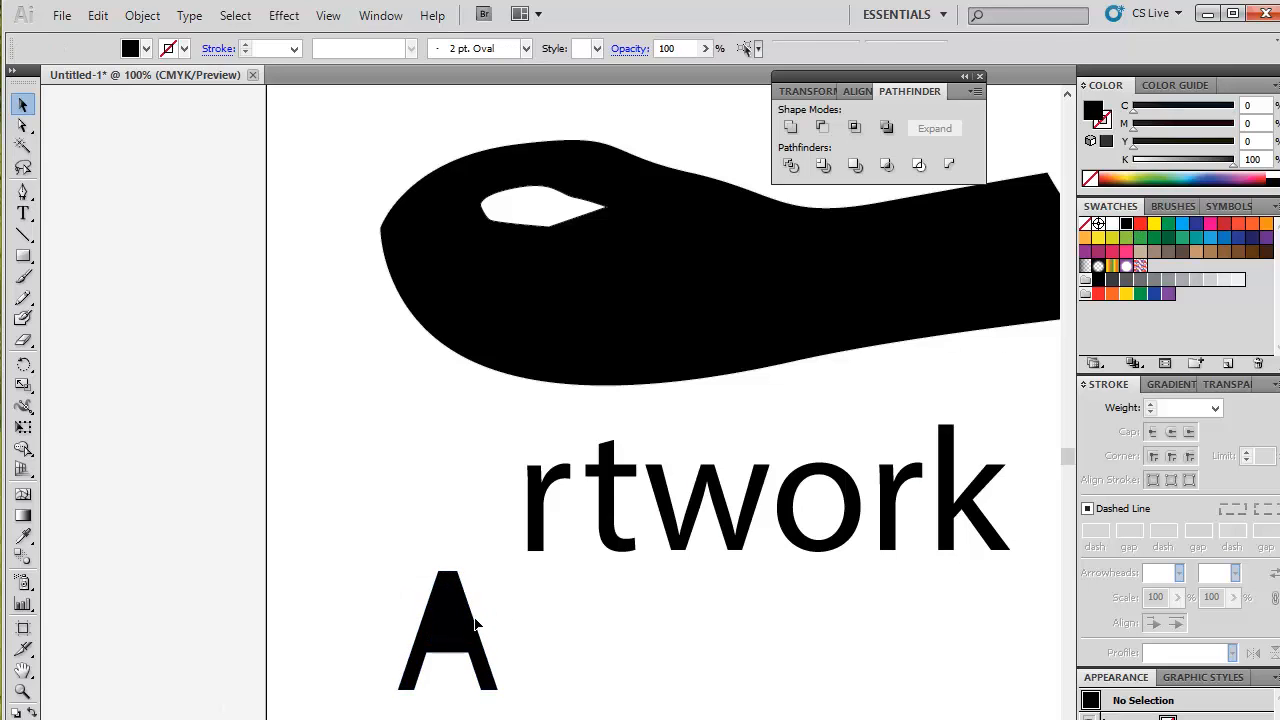
Select the A and its inner triangle and cut the triangle out with Pathfinder's Minus Front.
click(463, 610)
drag(810, 94, 306, 392)
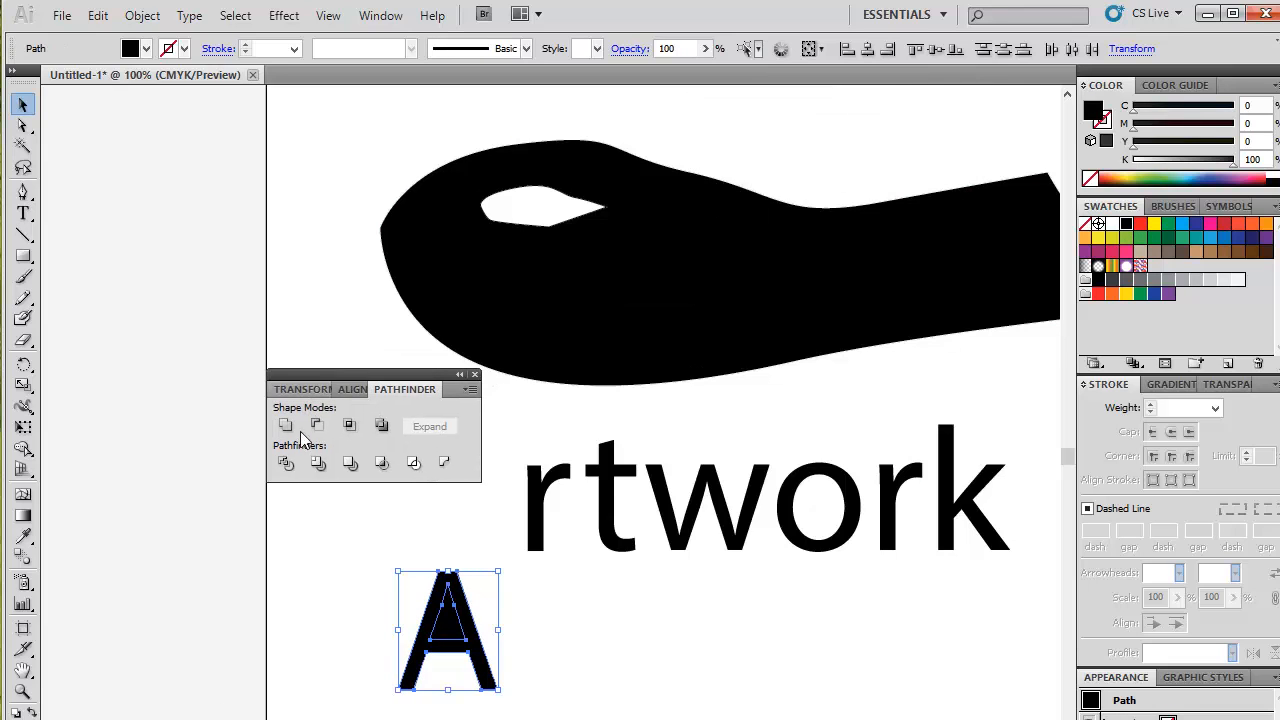
click(325, 430)
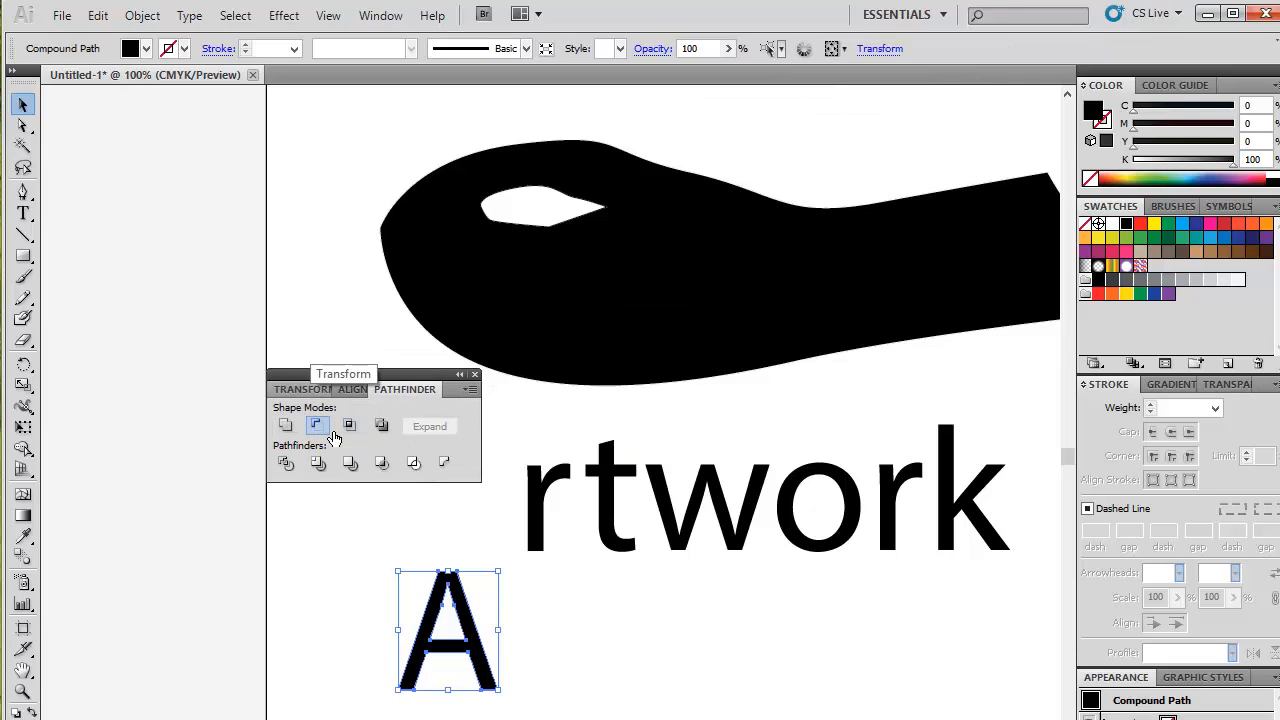
Move the compound letter A around and place it overlapping the letters "w" and "o".
click(334, 592)
drag(435, 626, 367, 597)
drag(368, 597, 516, 561)
click(508, 662)
drag(558, 599, 785, 627)
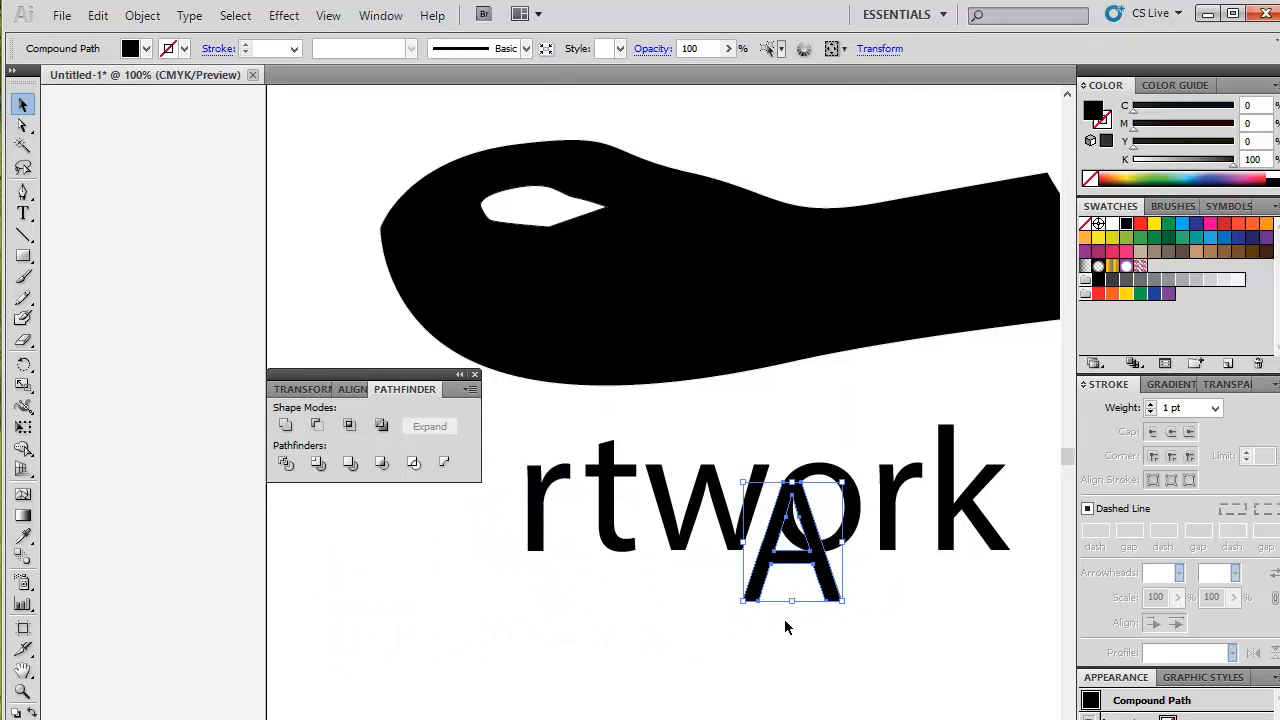
Move the compound letter A over the lower edge of the large black shape, change its stacking order and deselect it.
drag(820, 585, 743, 670)
right_click(737, 625)
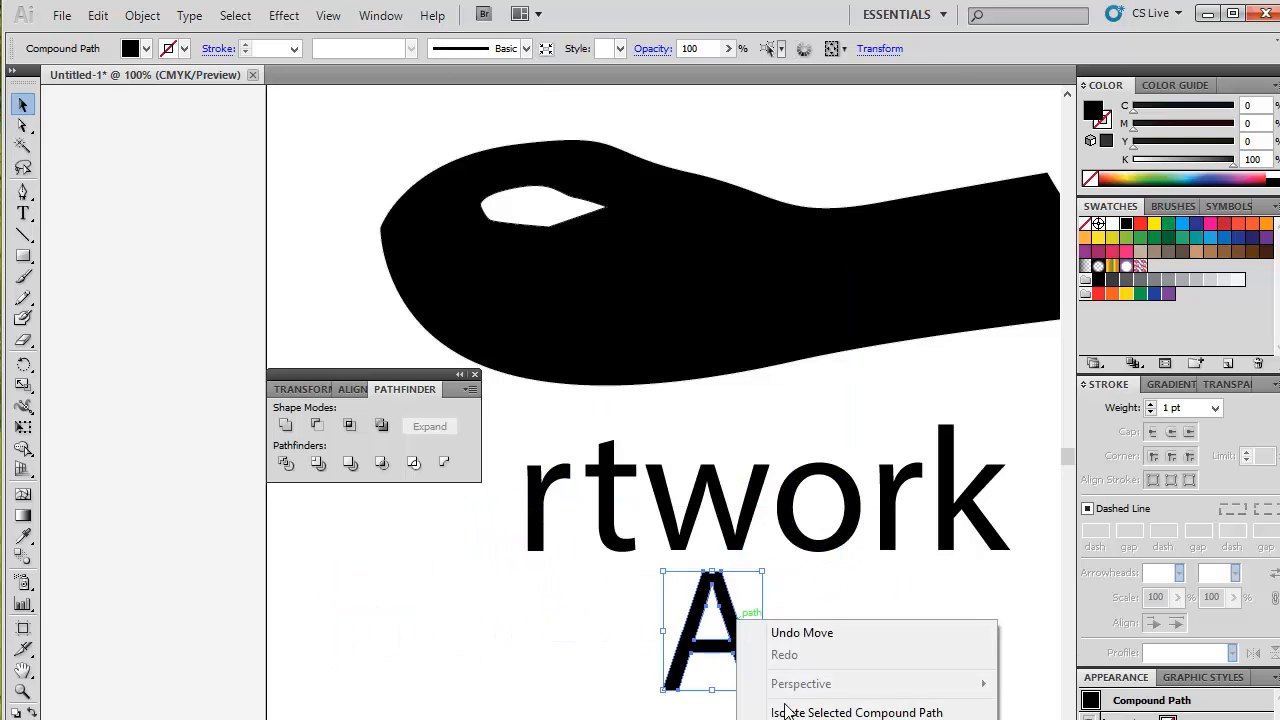
drag(737, 625, 752, 392)
right_click(752, 398)
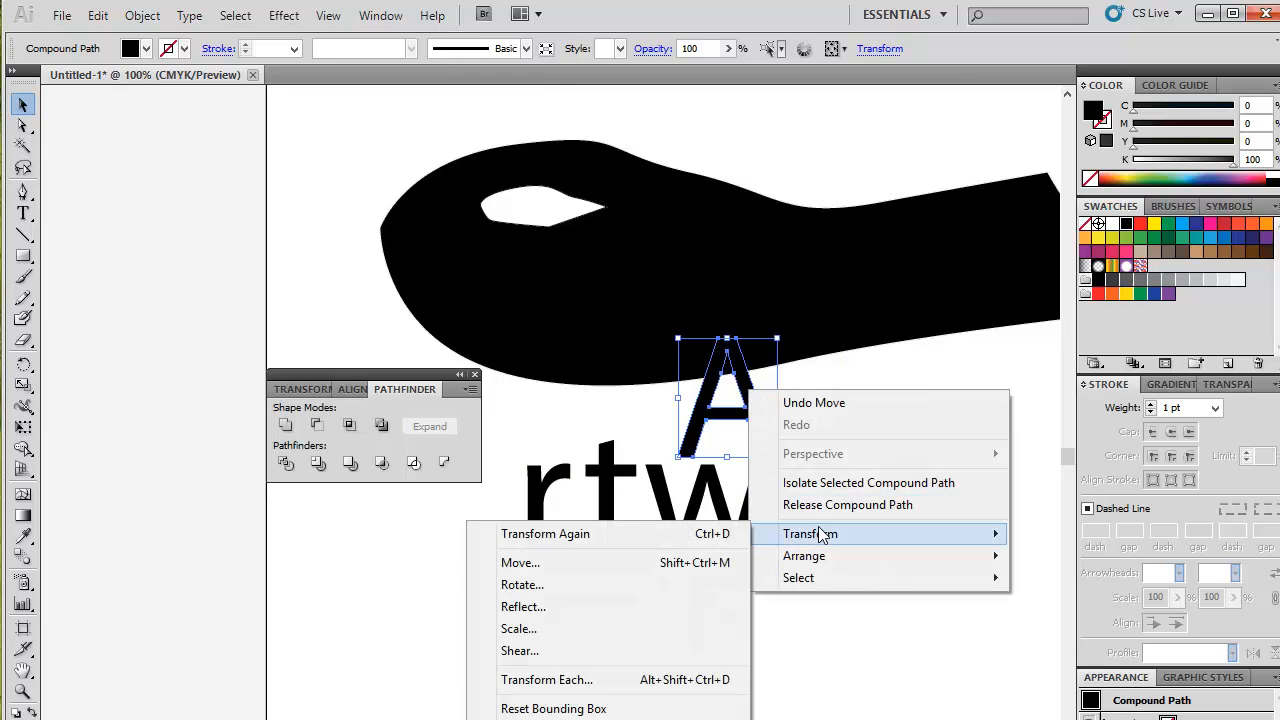
mouse_move(812, 557)
click(600, 623)
click(834, 386)
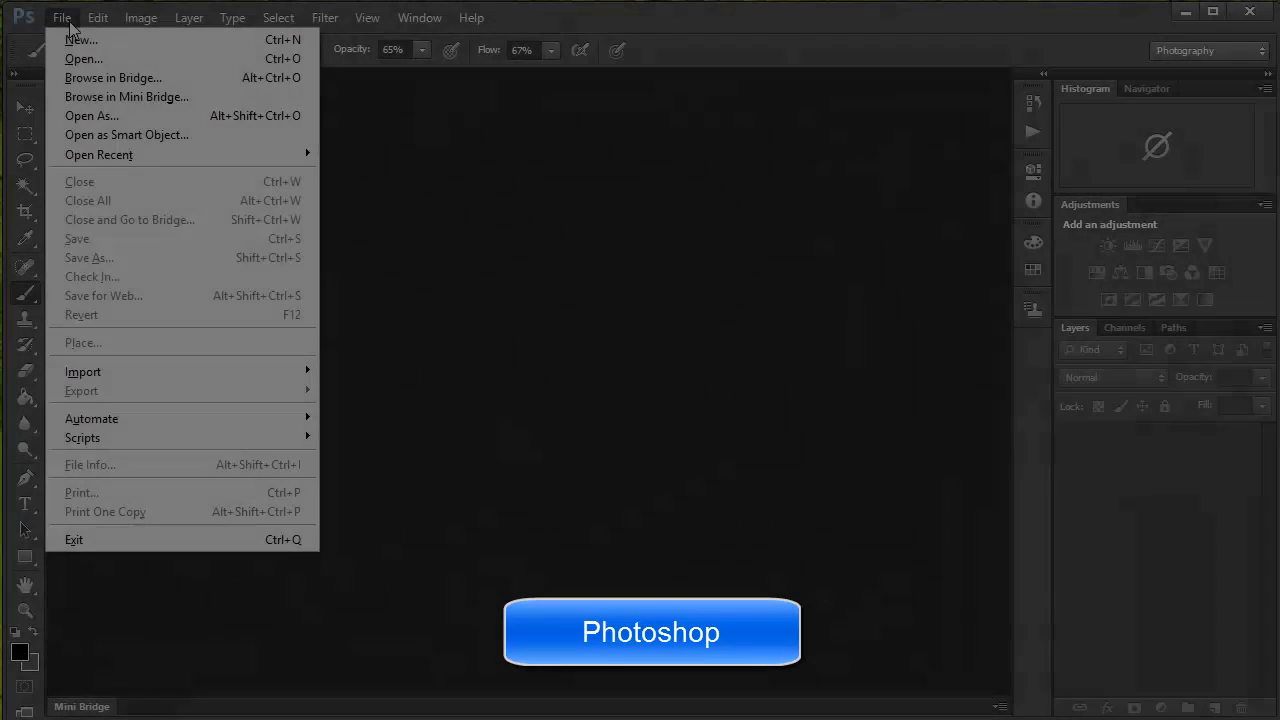
In Photoshop, create a grayscale document of 1200 × 700 pixels at 150 pixels/inch with a white background.
click(63, 34)
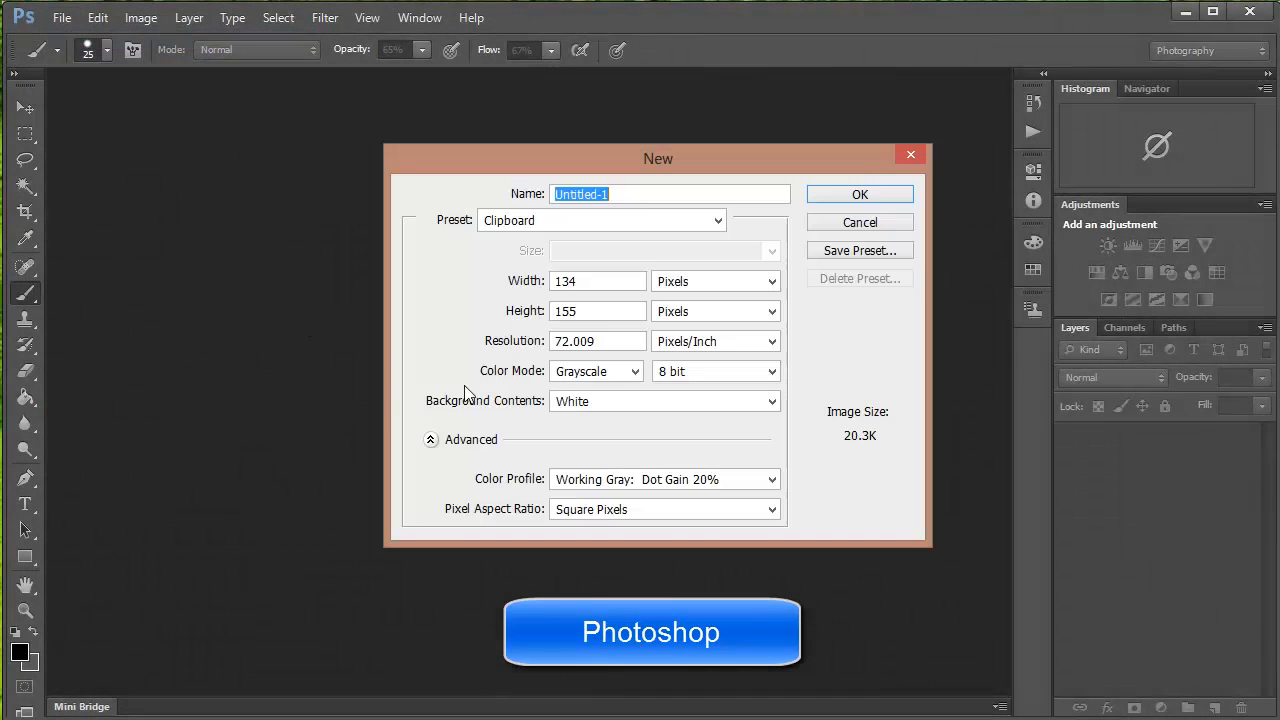
click(518, 290)
text(1200)
click(523, 314)
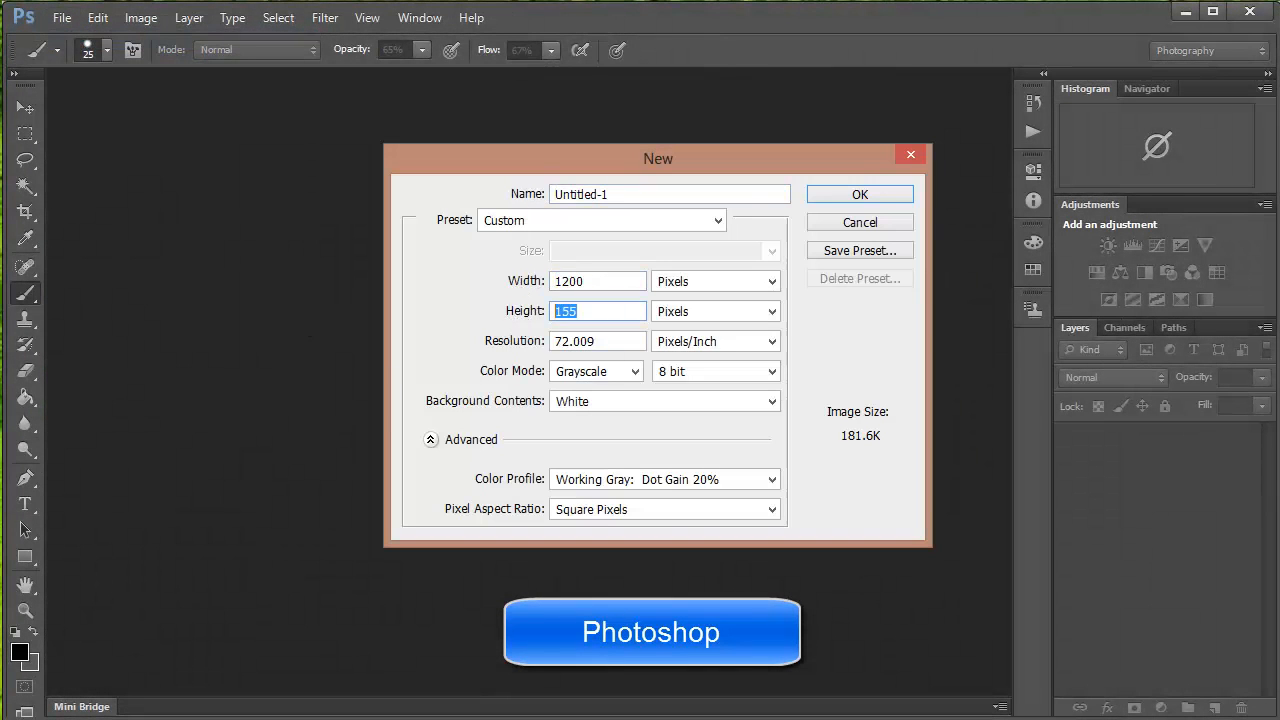
text(700)
click(526, 343)
text(150)
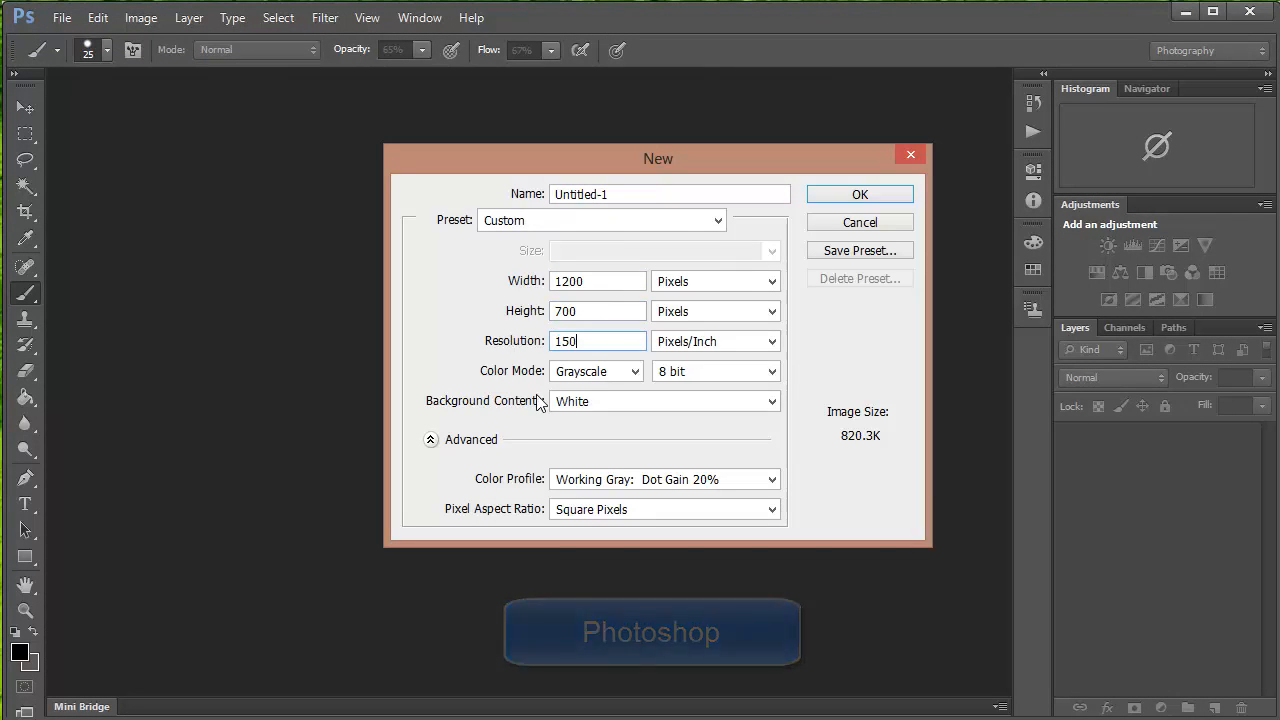
click(605, 375)
click(598, 410)
click(866, 198)
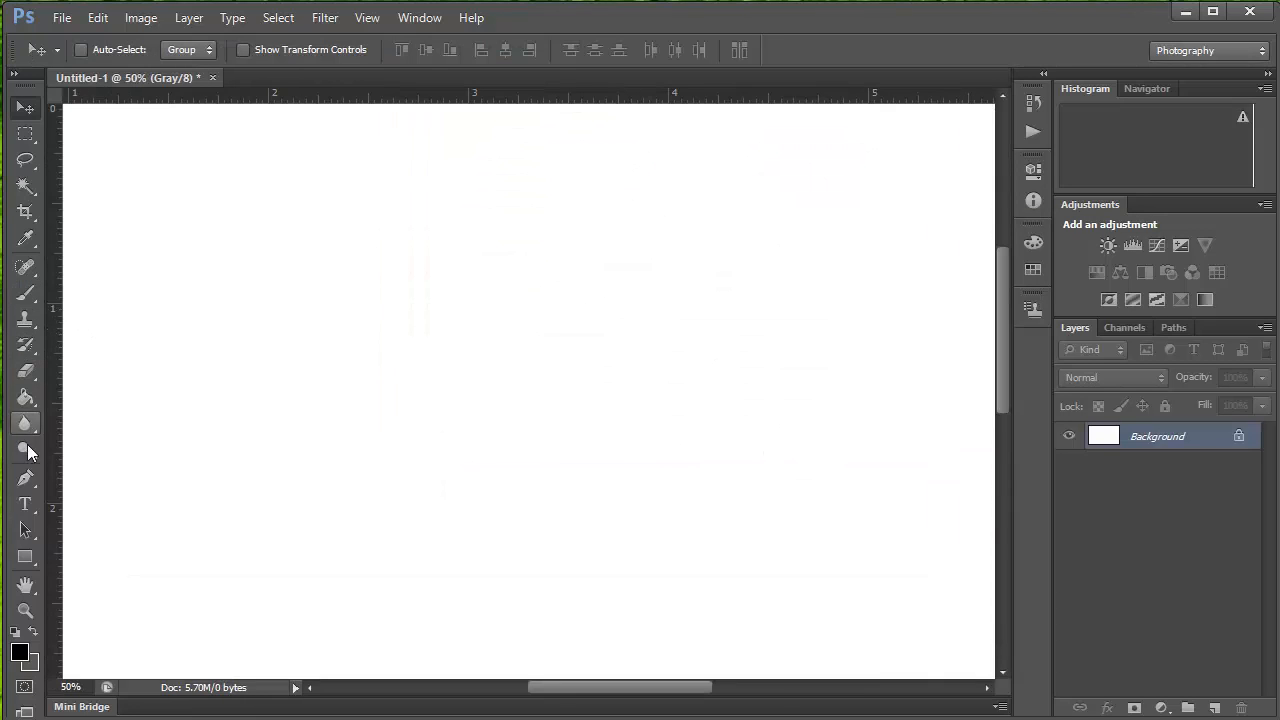
Add the text "Vinyl" in black 60 pt Impact and move it fully inside the visible upper canvas area.
click(25, 504)
click(337, 231)
text(Vinyl)
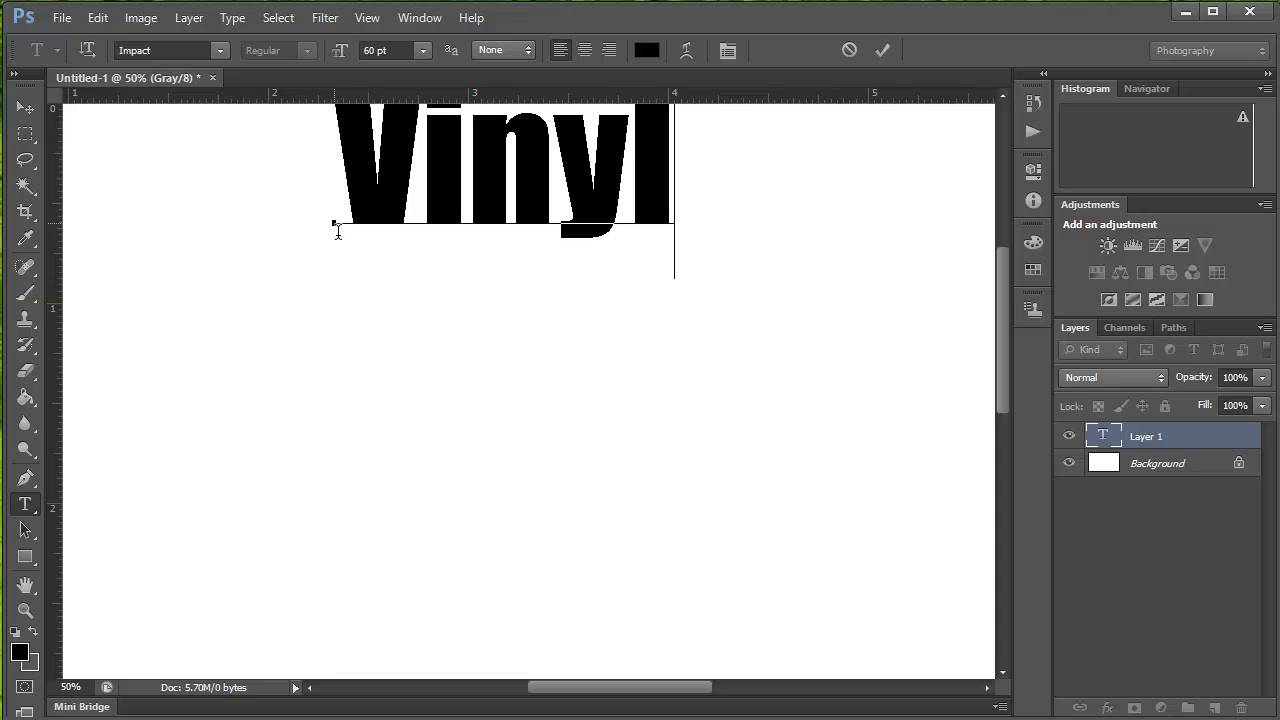
click(25, 107)
drag(374, 132, 294, 200)
Scale the Vinyl text proportionally to about 144% and apply the transformation.
click(97, 17)
mouse_move(149, 414)
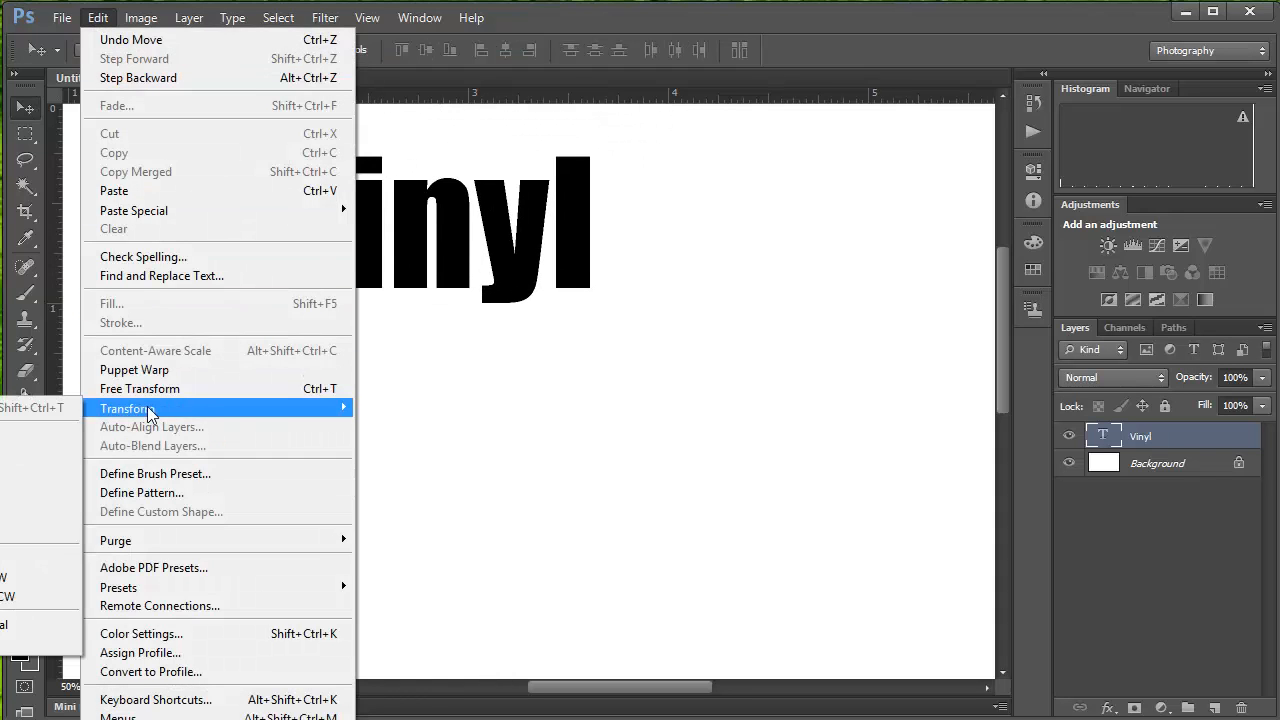
click(45, 430)
shift+drag(595, 343, 731, 471)
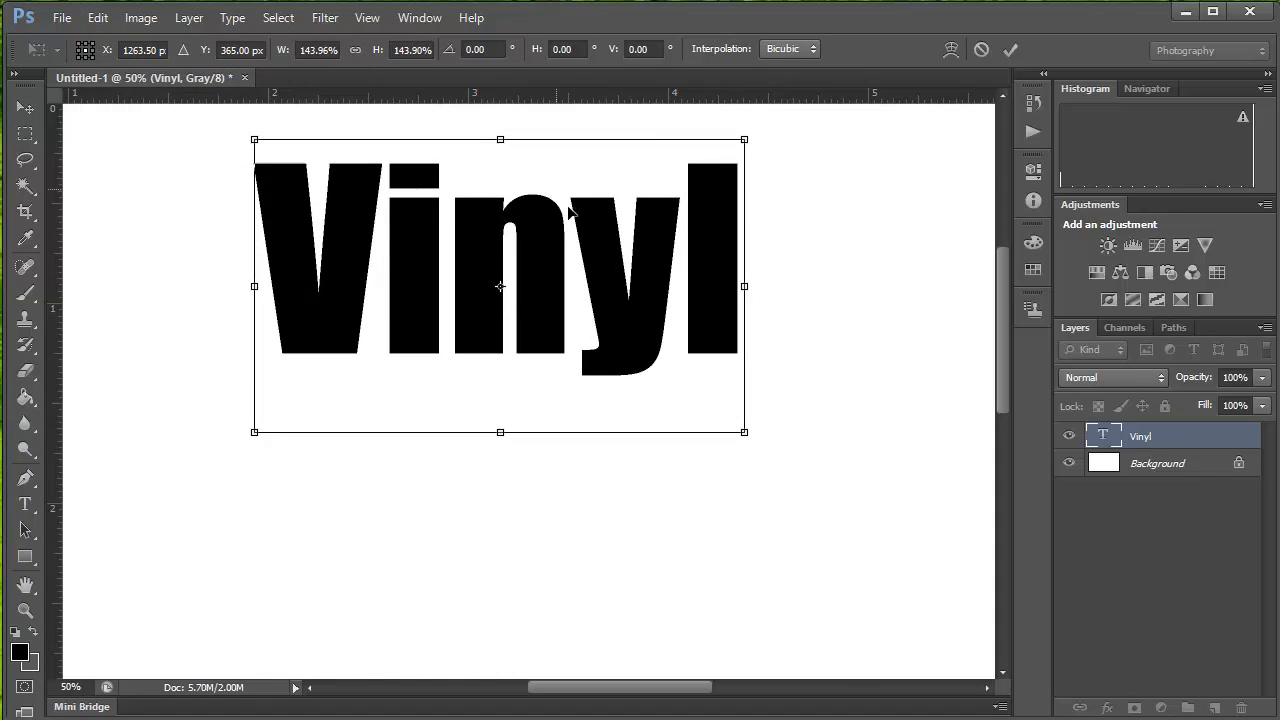
key(b)
click(570, 297)
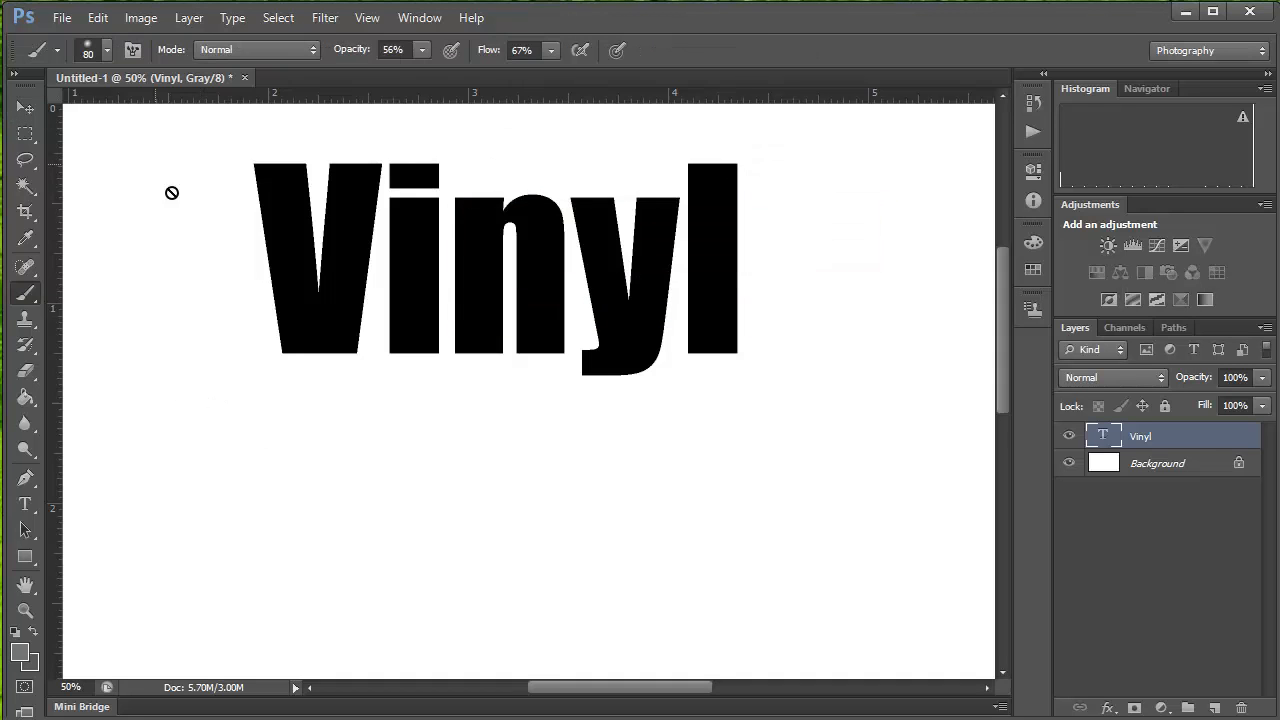
Set up a hard round 80 px brush with 100% opacity and flow, and make the foreground colour black.
click(106, 50)
click(84, 210)
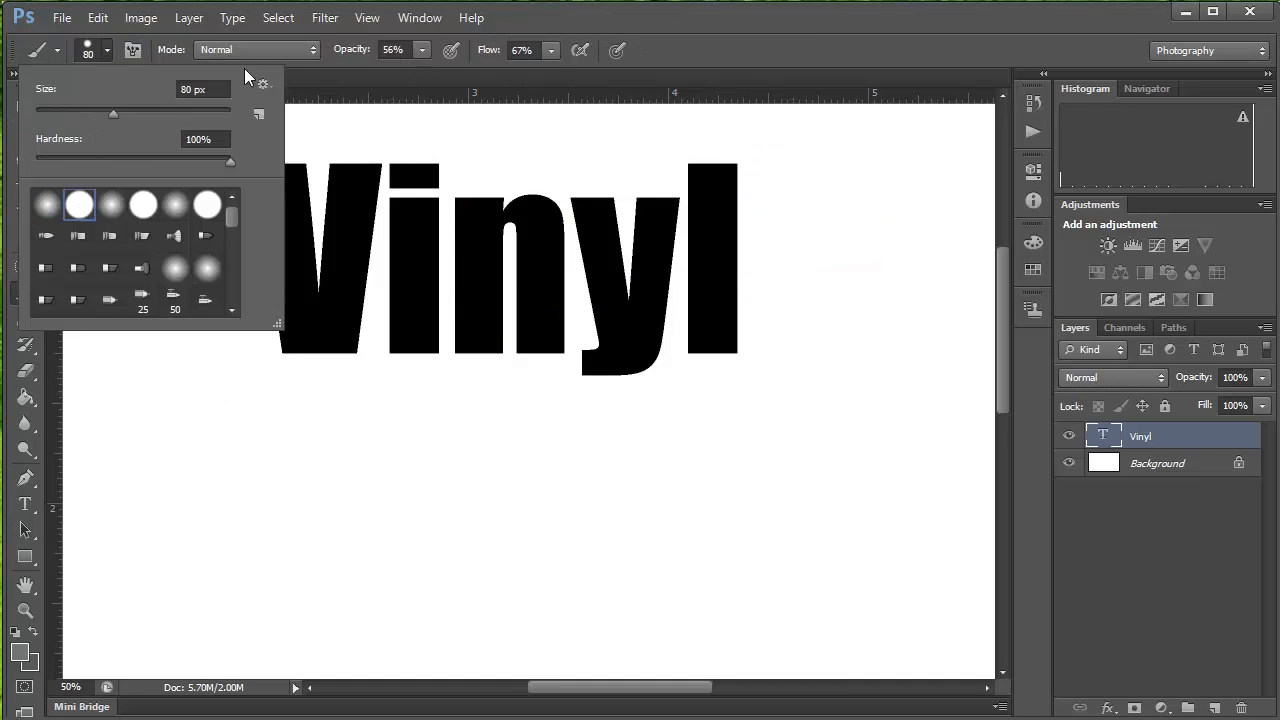
click(422, 50)
click(550, 50)
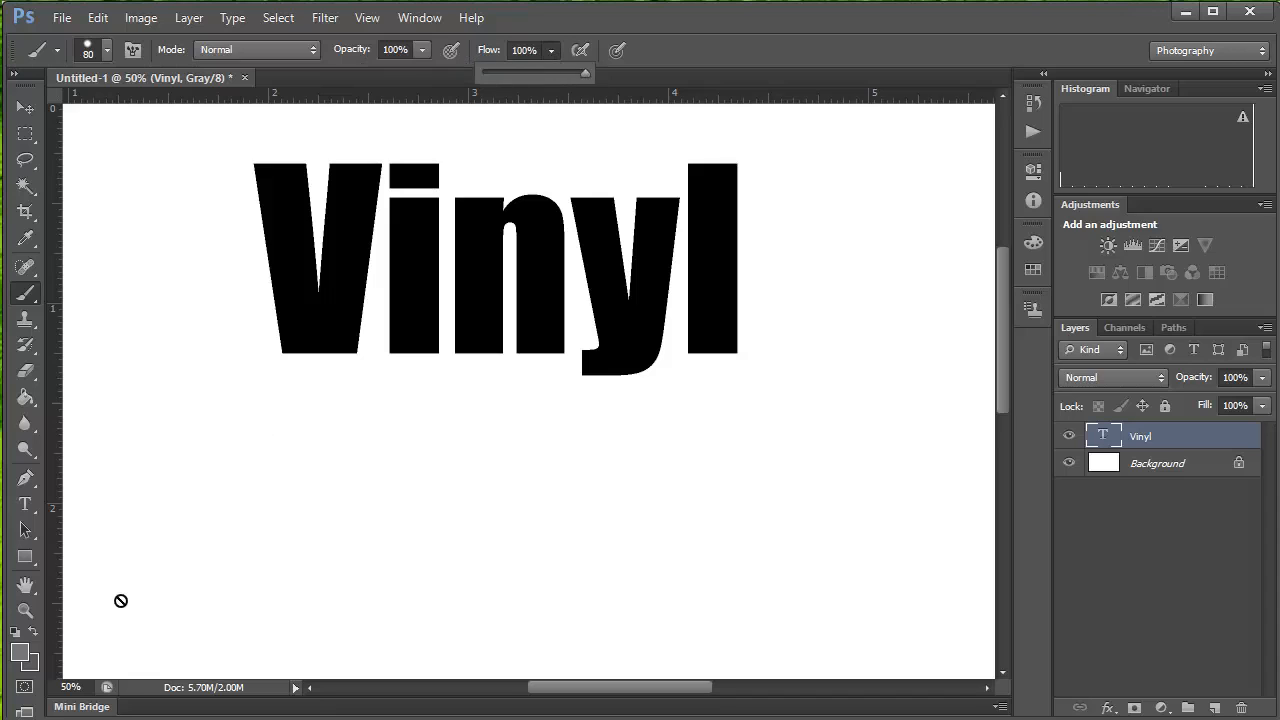
click(19, 652)
drag(778, 354, 760, 460)
click(1183, 140)
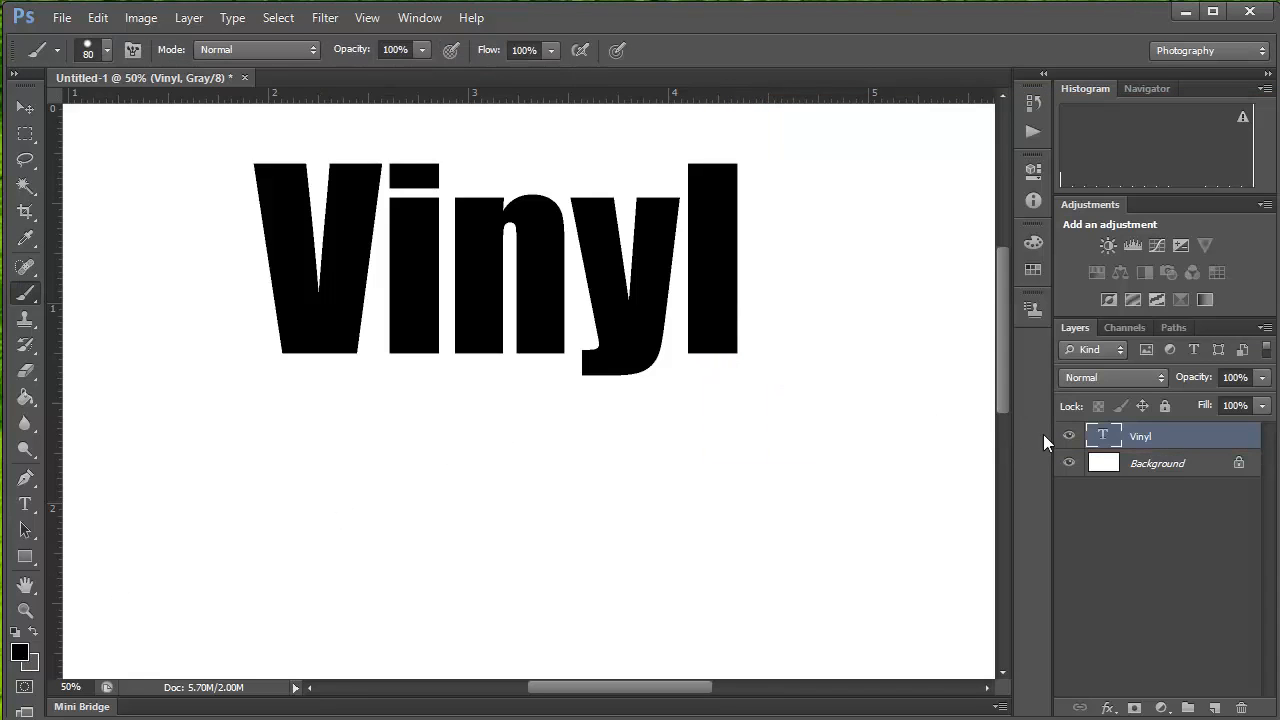
Hand-letter the word "for" on the Background layer beneath the Vinyl text with a 35 px brush.
click(1160, 463)
drag(188, 585, 422, 500)
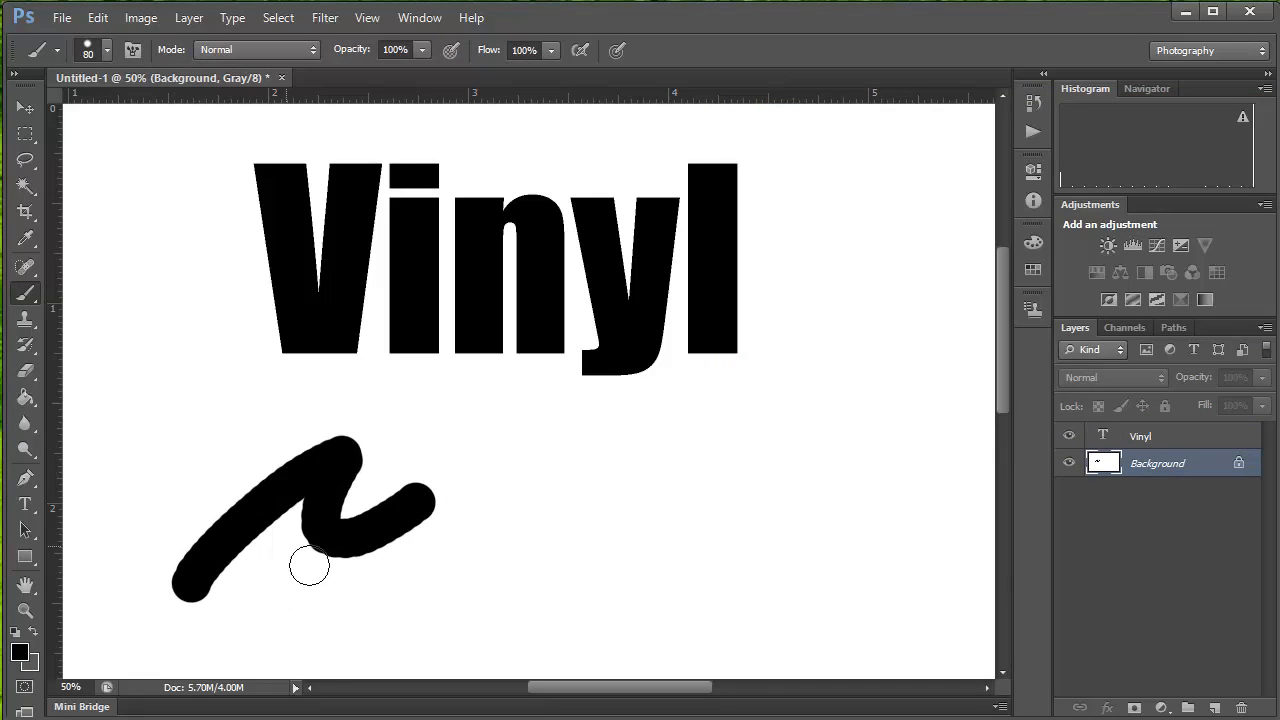
key(ctrl+z)
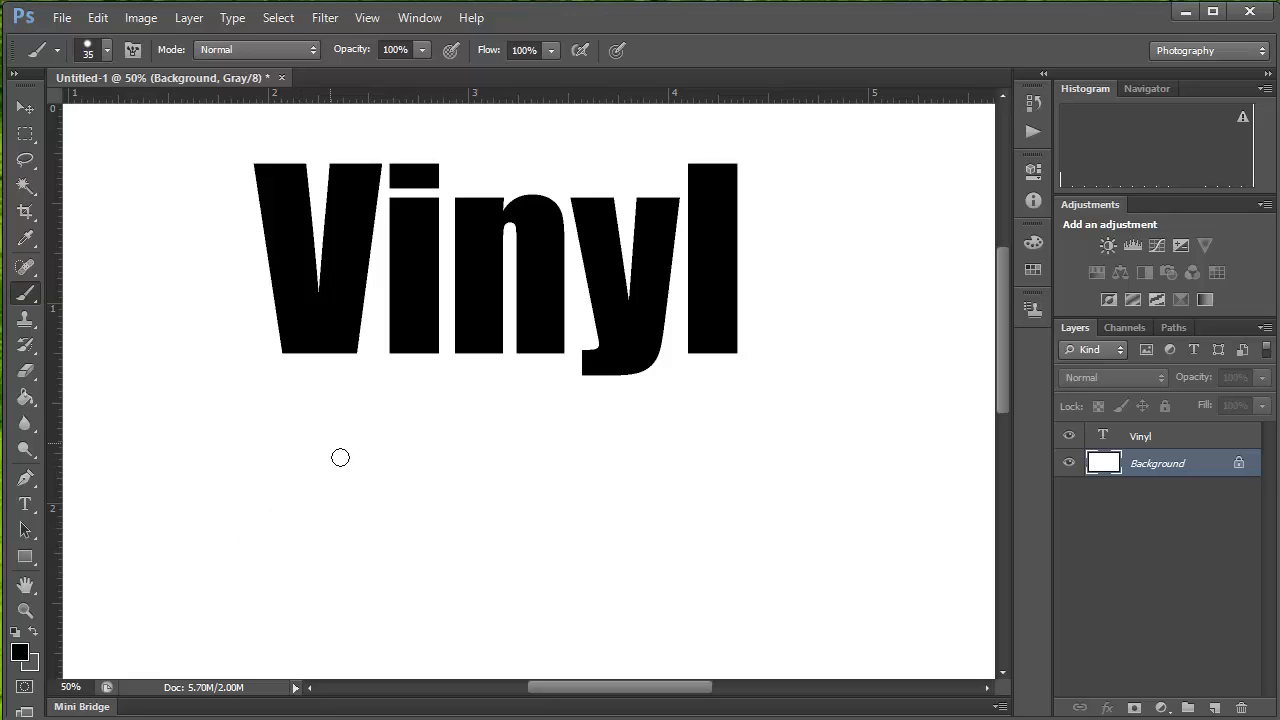
drag(362, 425, 270, 572)
drag(245, 508, 357, 480)
drag(400, 445, 455, 522)
drag(465, 440, 527, 515)
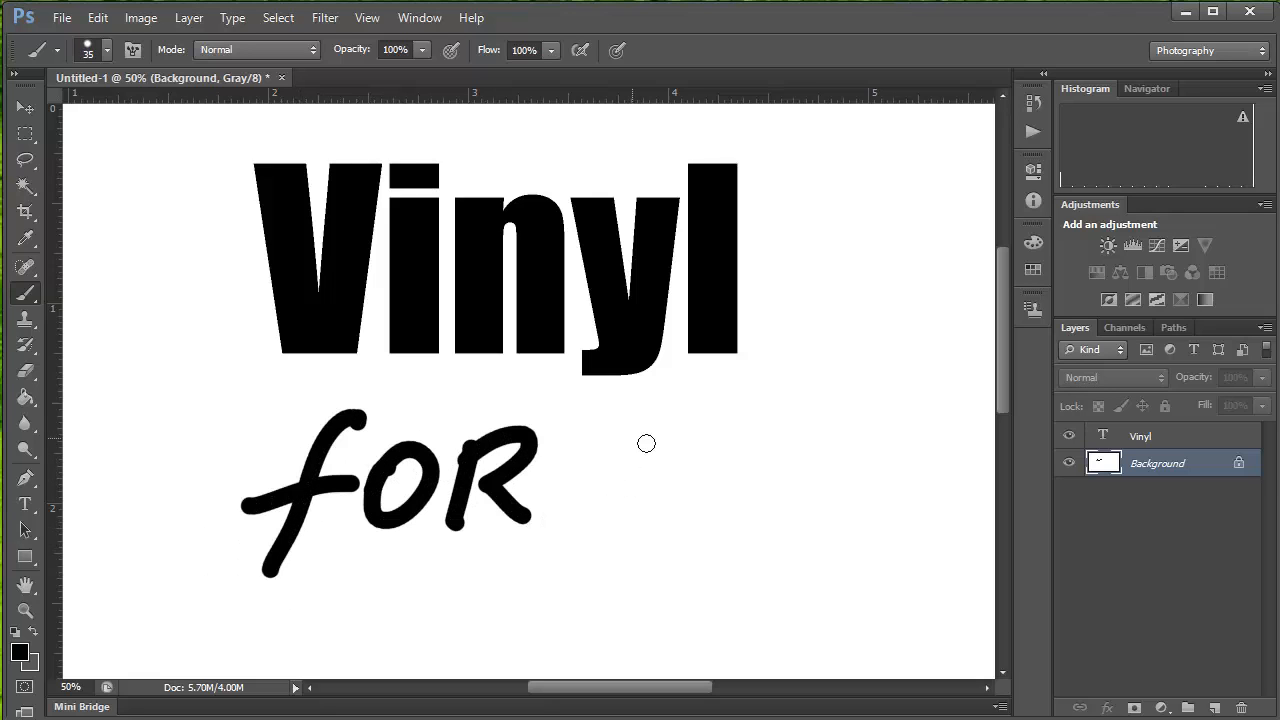
Hand-letter "YOU!" after the word "for", with a thick exclamation mark and a round dot.
drag(619, 410, 660, 452)
drag(687, 394, 612, 580)
drag(742, 452, 738, 448)
drag(782, 433, 843, 425)
drag(887, 370, 888, 480)
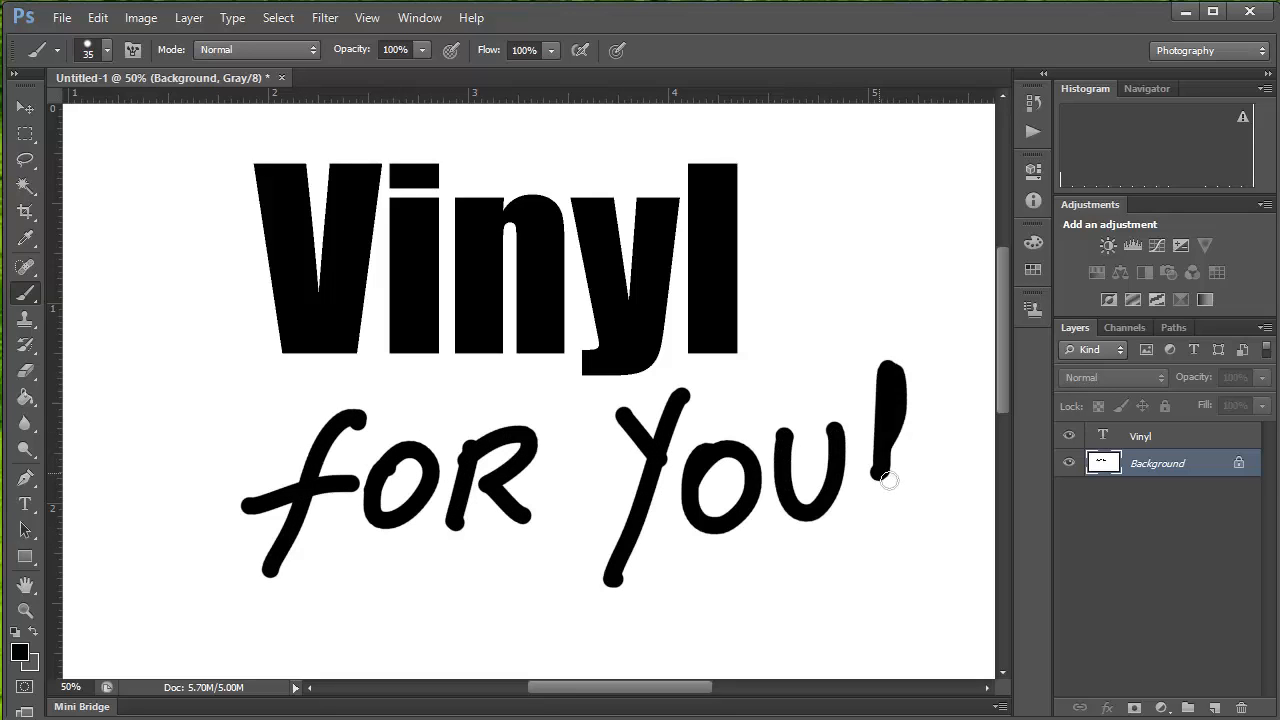
drag(903, 420, 875, 537)
mouse_move(893, 358)
mouse_down()
mouse_move(885, 478)
mouse_move(908, 366)
mouse_move(896, 483)
mouse_up()
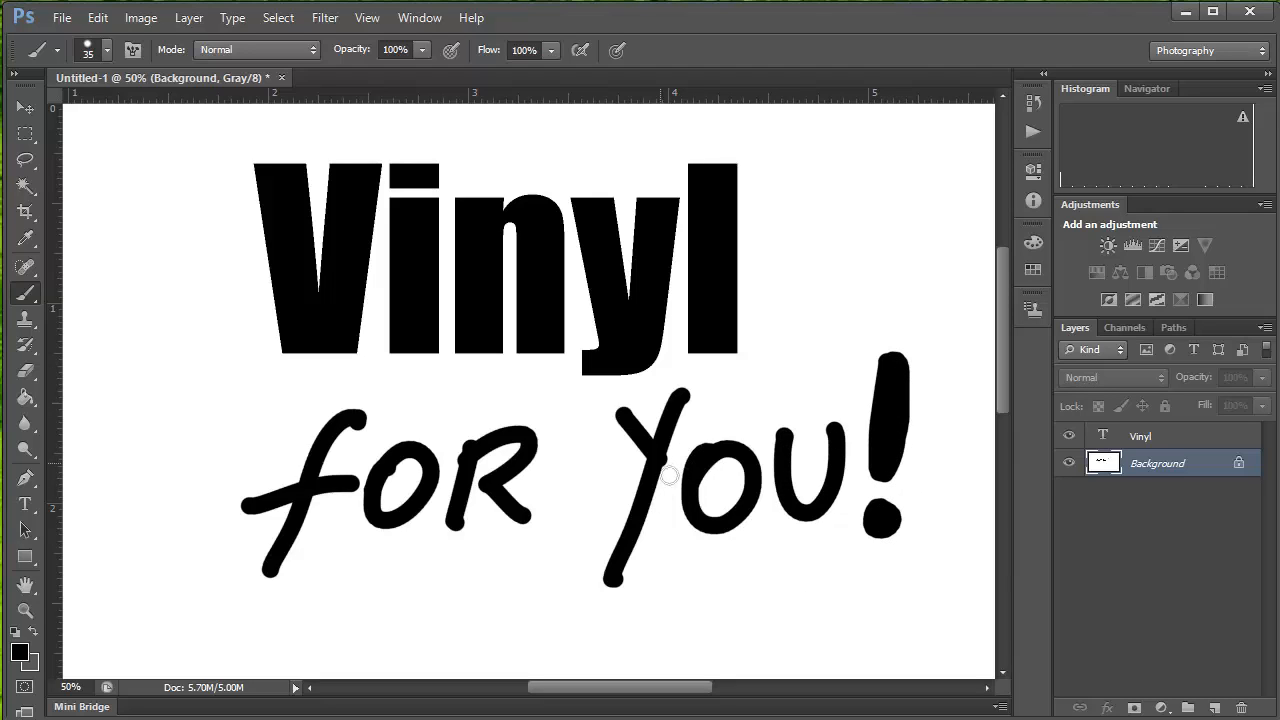
Flatten the Vinyl text and the hand-painted lettering into a single Background layer.
click(62, 18)
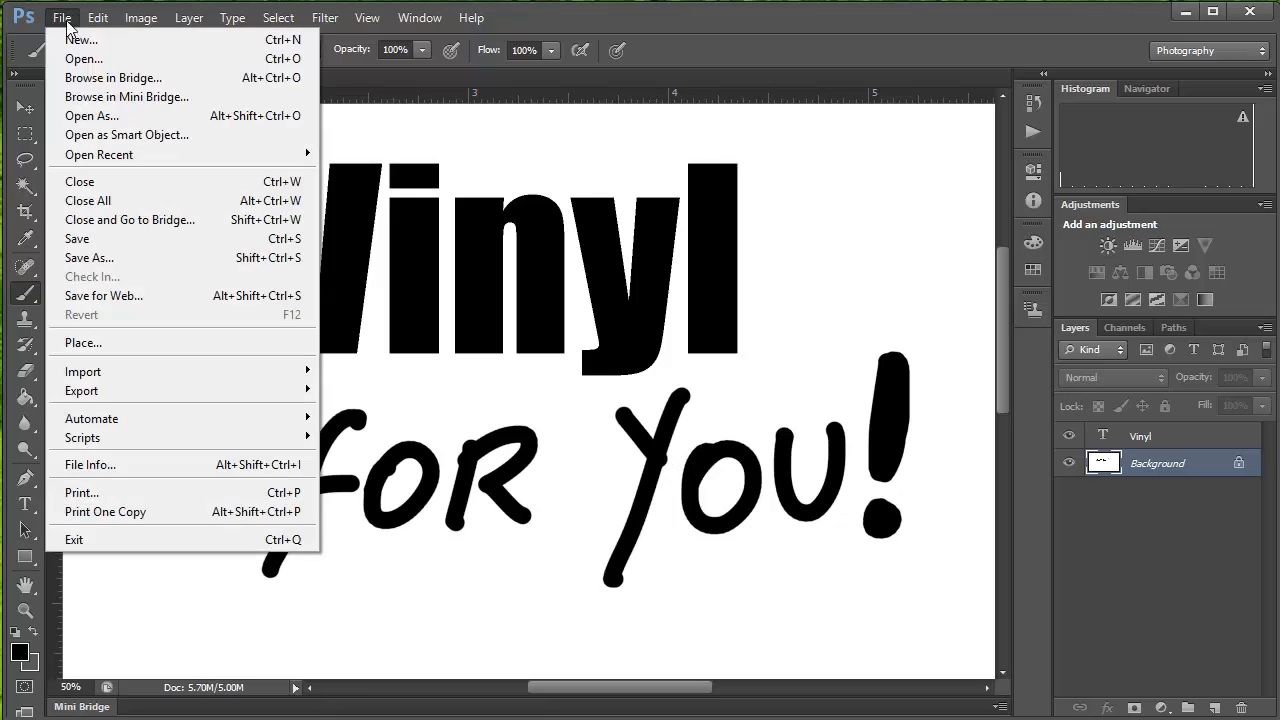
mouse_move(141, 18)
click(1140, 437)
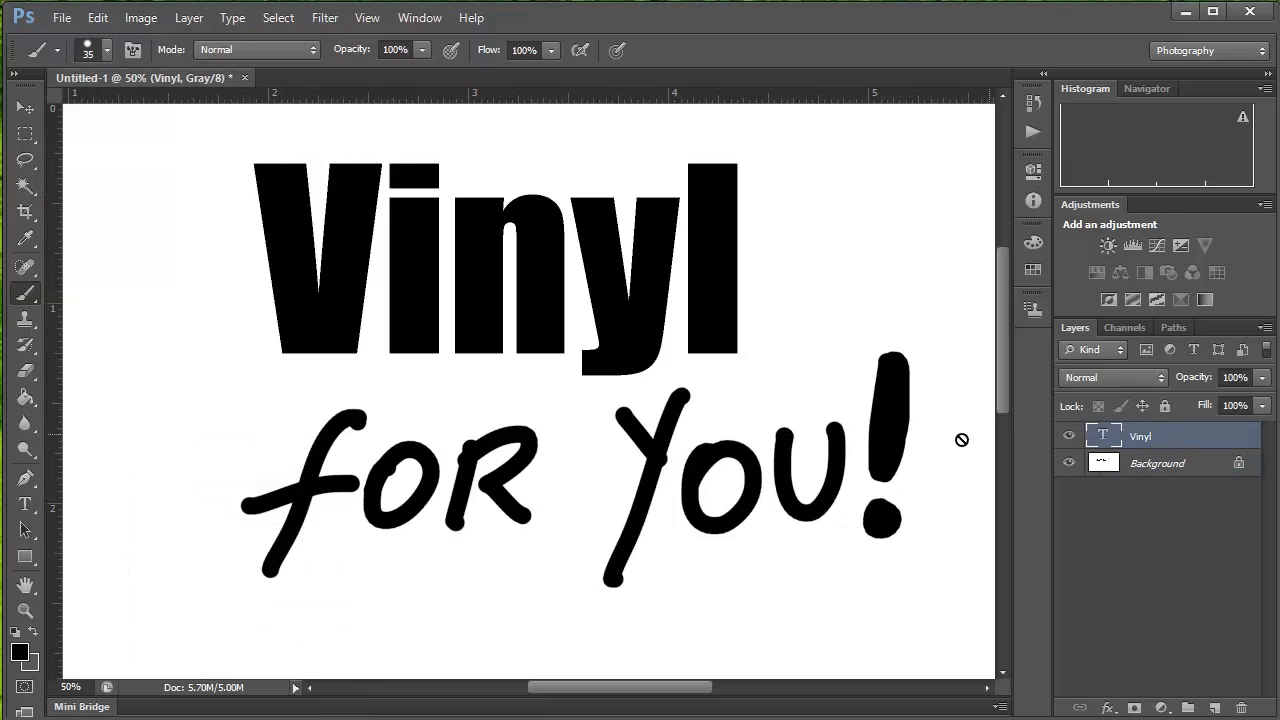
click(189, 18)
click(223, 651)
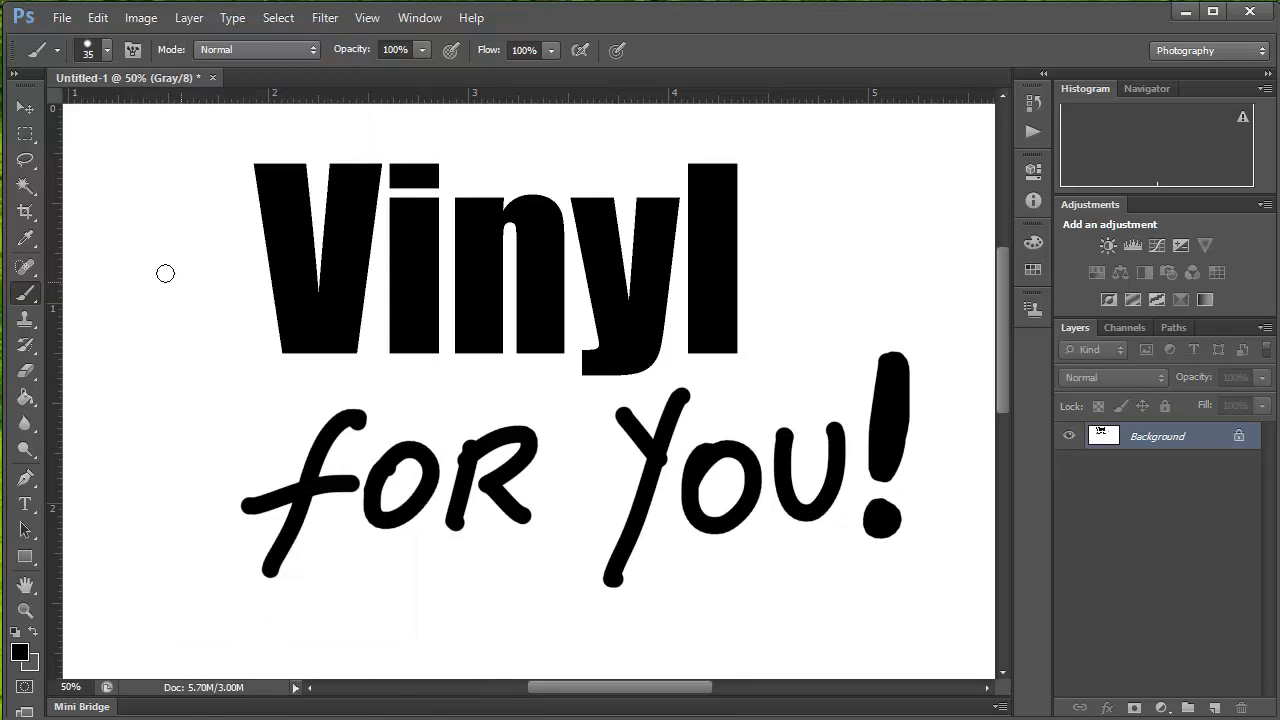
Select a rectangle closely around all the lettering and crop the image to it.
key(m)
drag(211, 145, 924, 618)
click(141, 18)
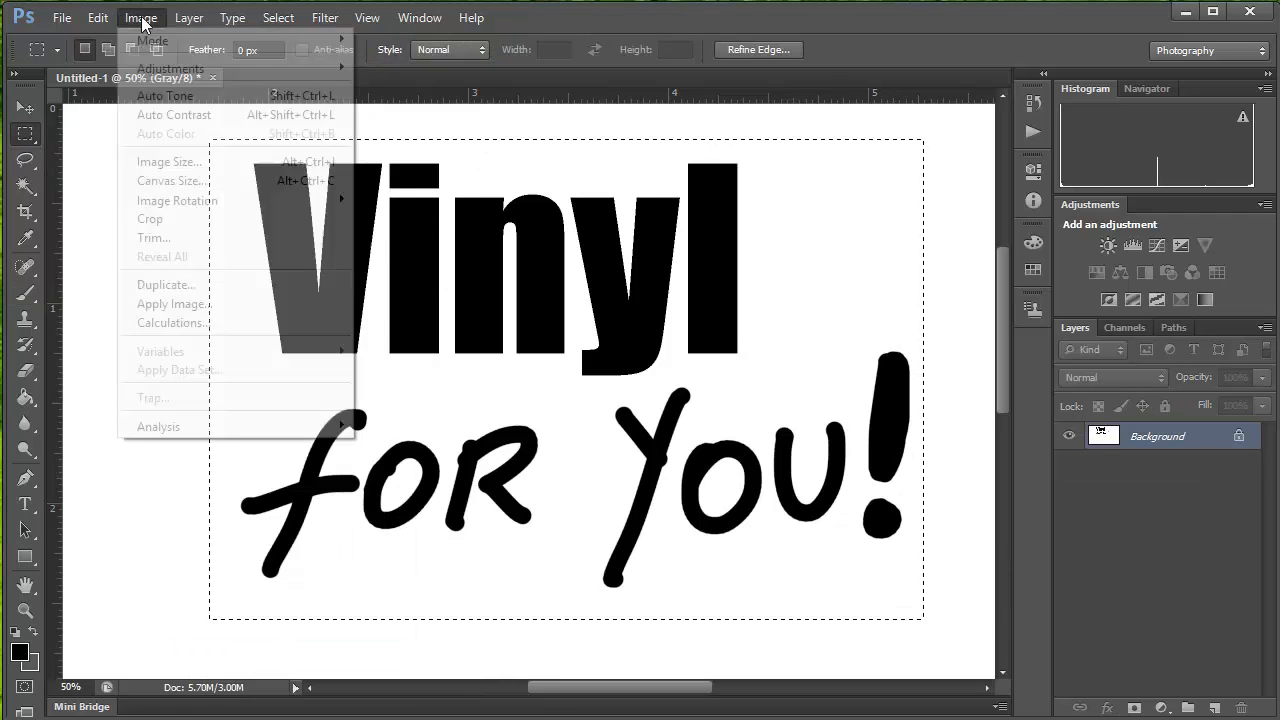
click(160, 214)
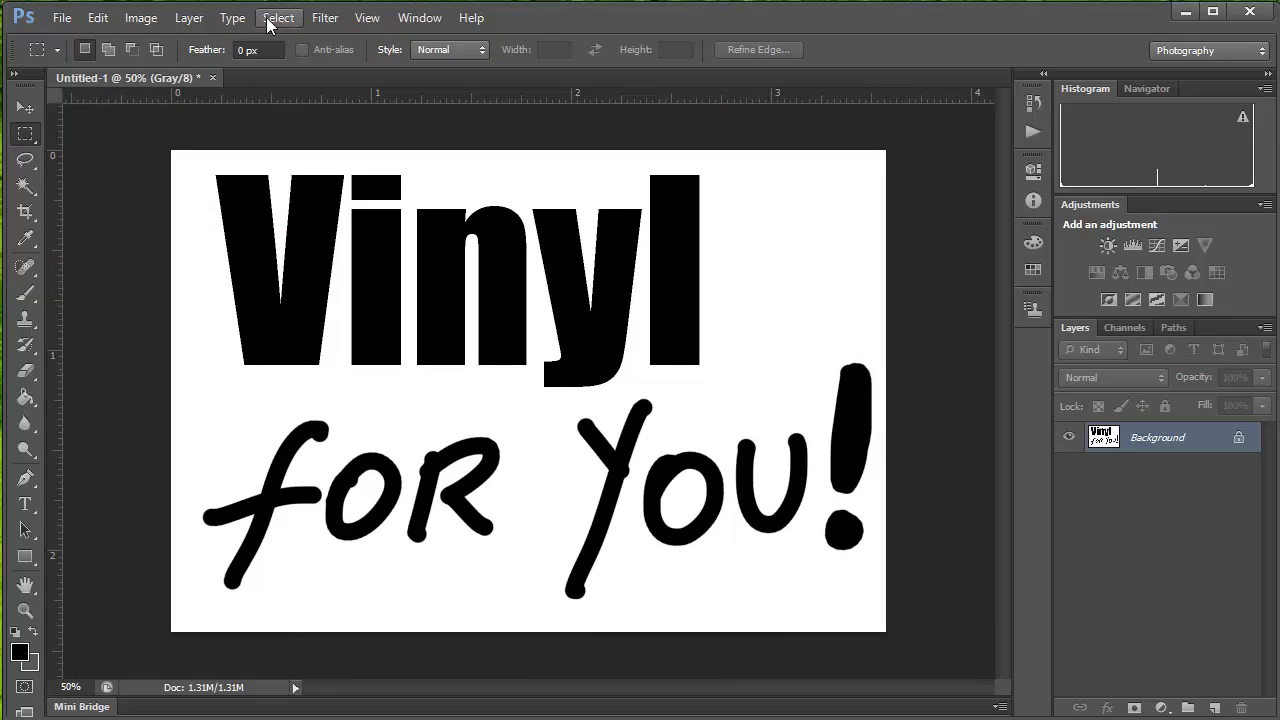
Invert the image so the lettering is white on a black background.
click(141, 18)
mouse_move(168, 78)
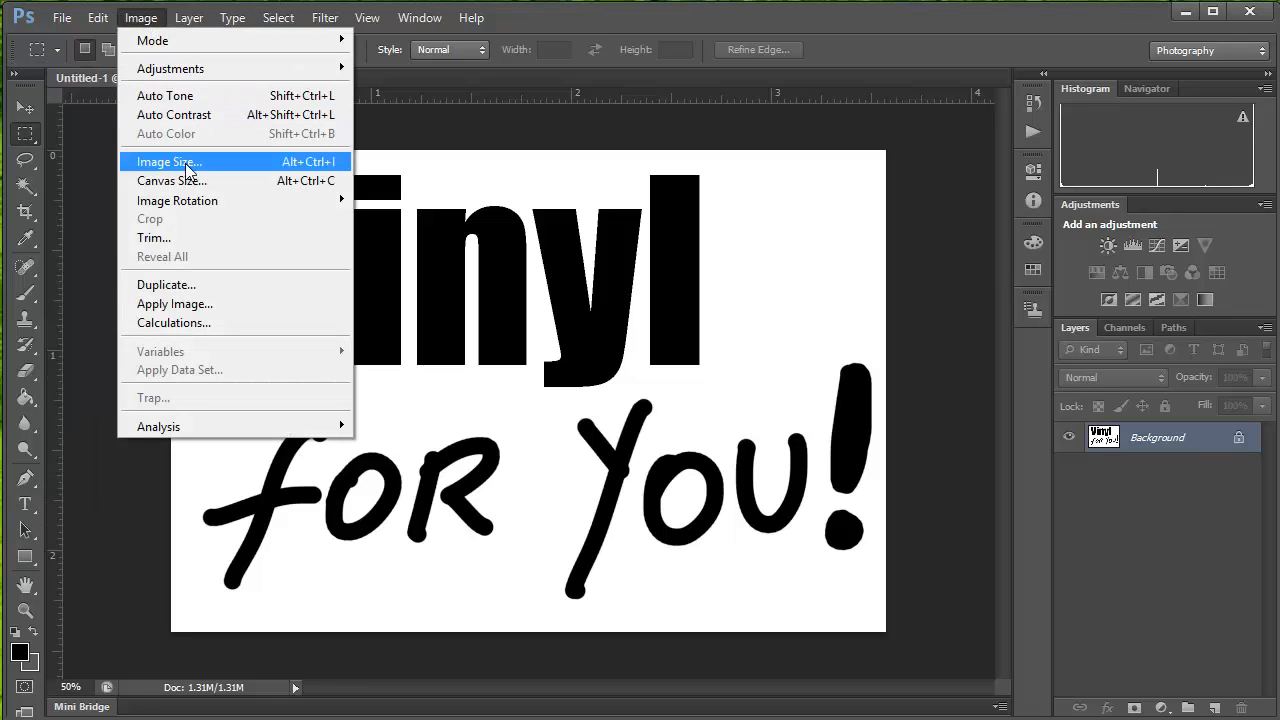
click(104, 295)
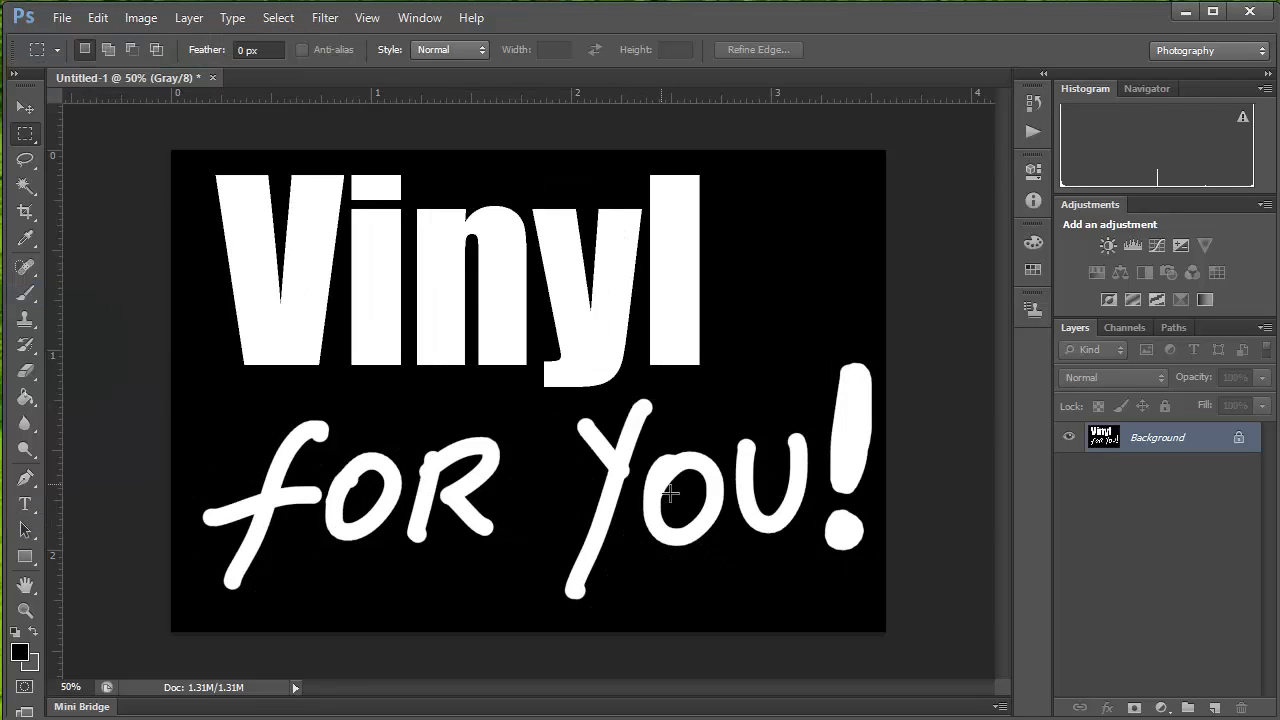
Set the foreground colour to white and paint a freehand underline beneath the word "for".
click(25, 293)
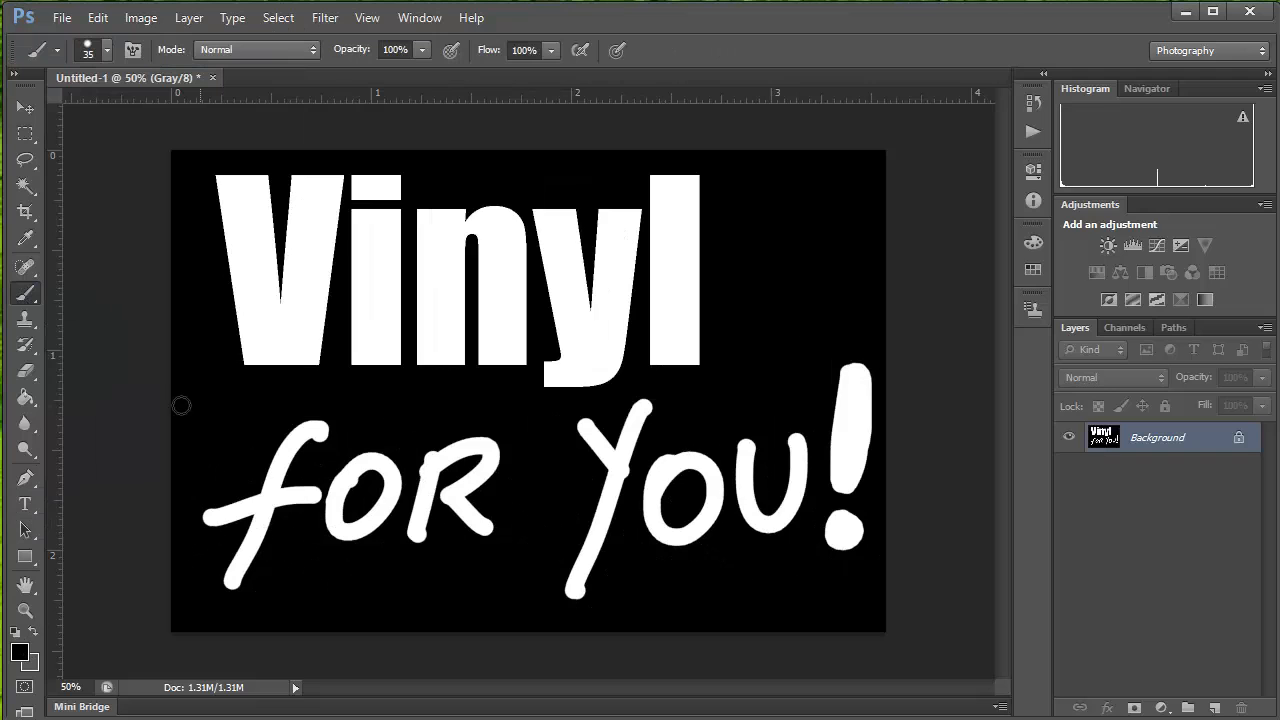
click(19, 652)
click(735, 142)
click(1200, 137)
drag(333, 597, 555, 537)
click(27, 110)
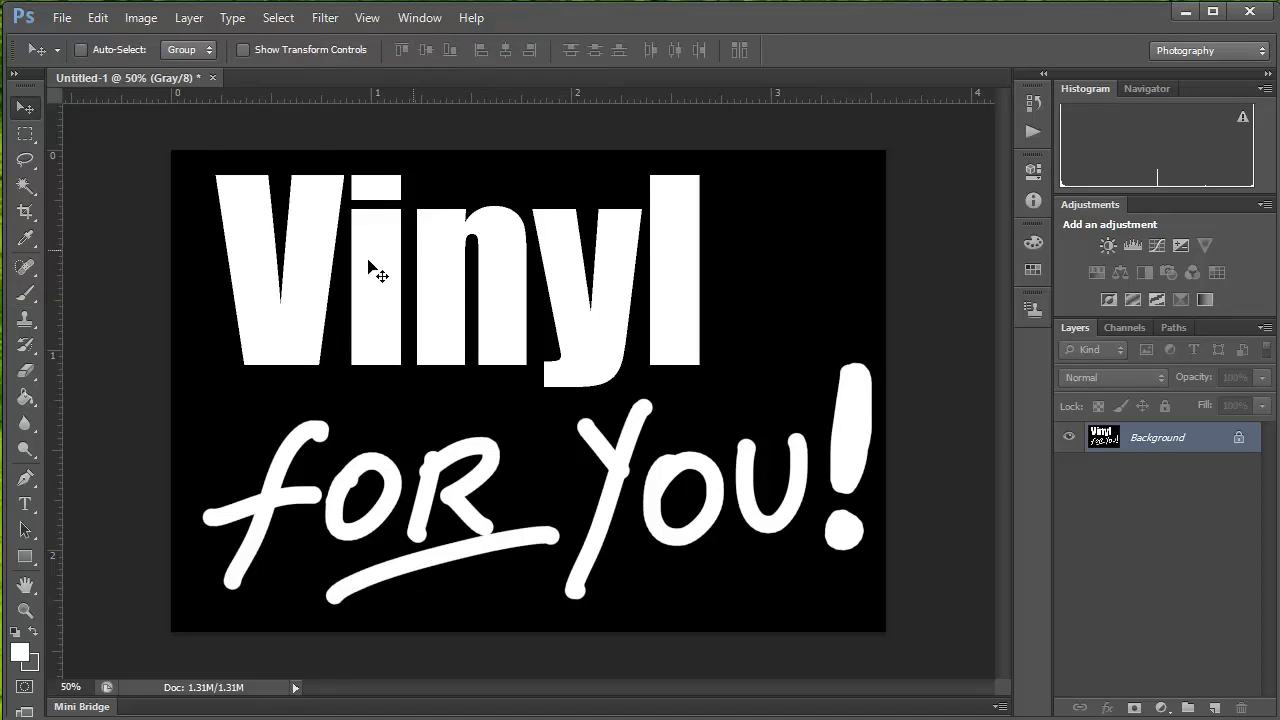
Save the image to the Desktop as a JPEG named "letters".
click(61, 17)
click(100, 251)
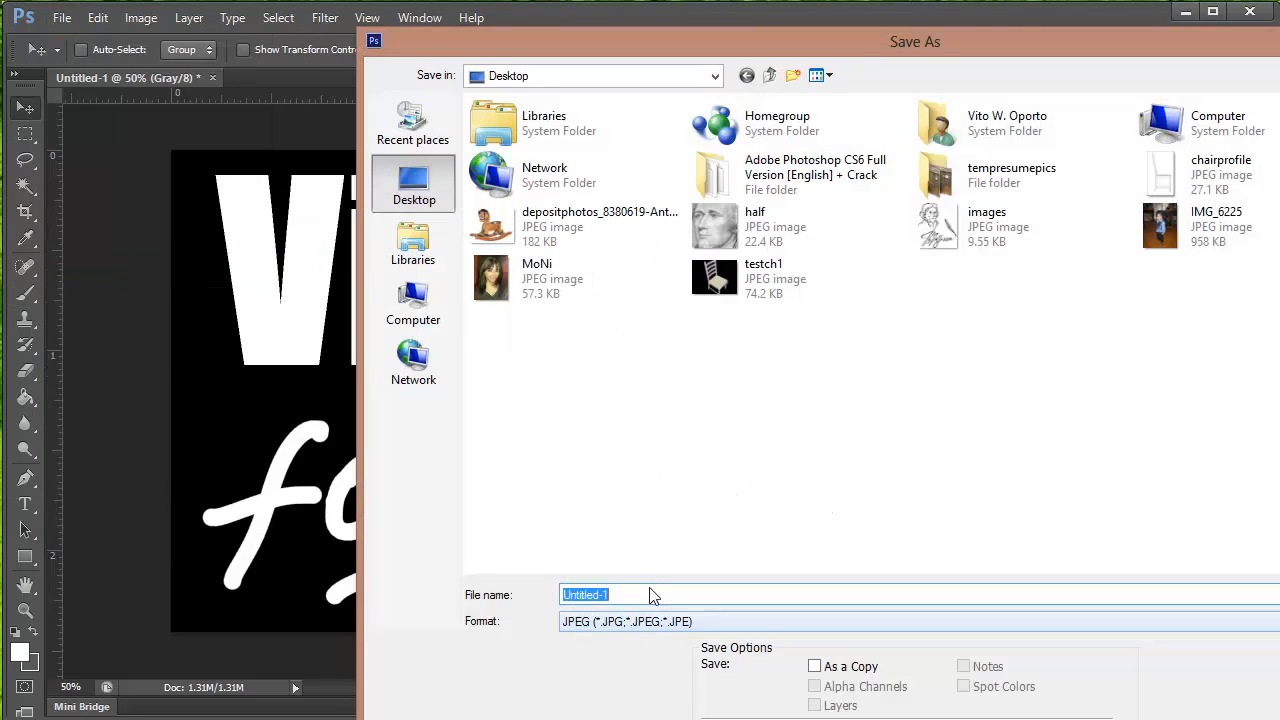
drag(614, 52, 452, 73)
click(495, 645)
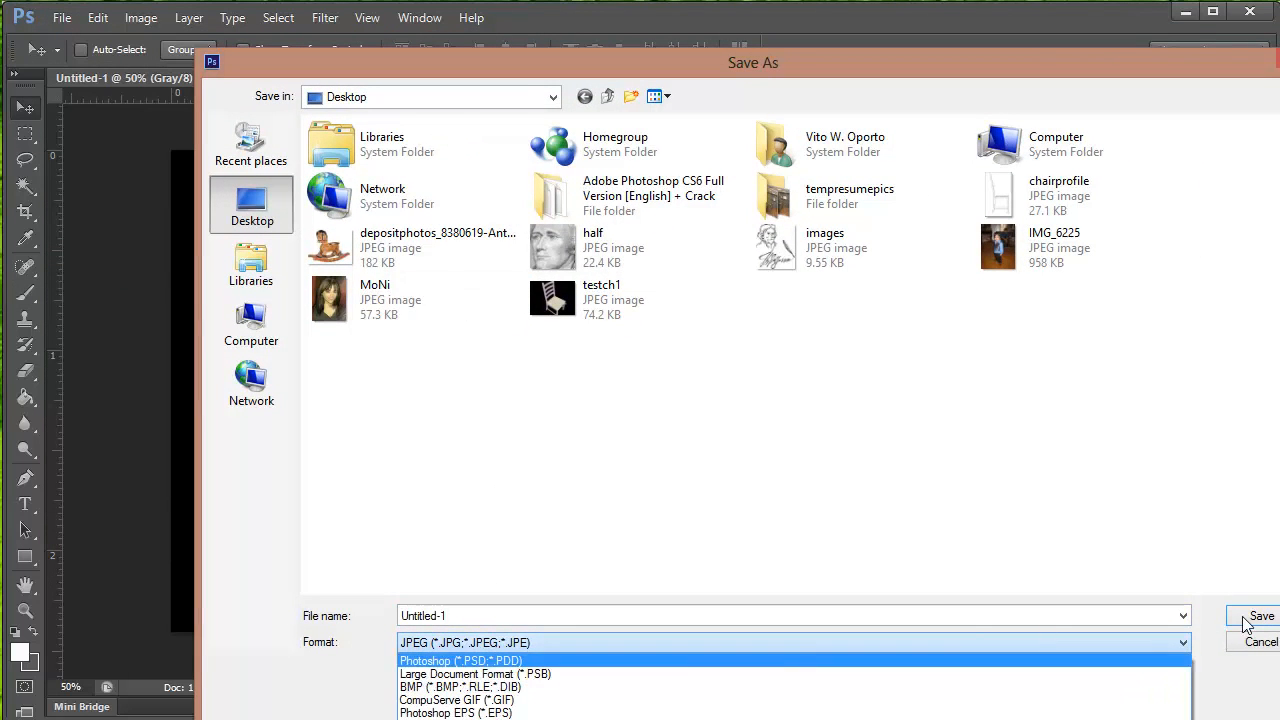
click(506, 622)
click(474, 617)
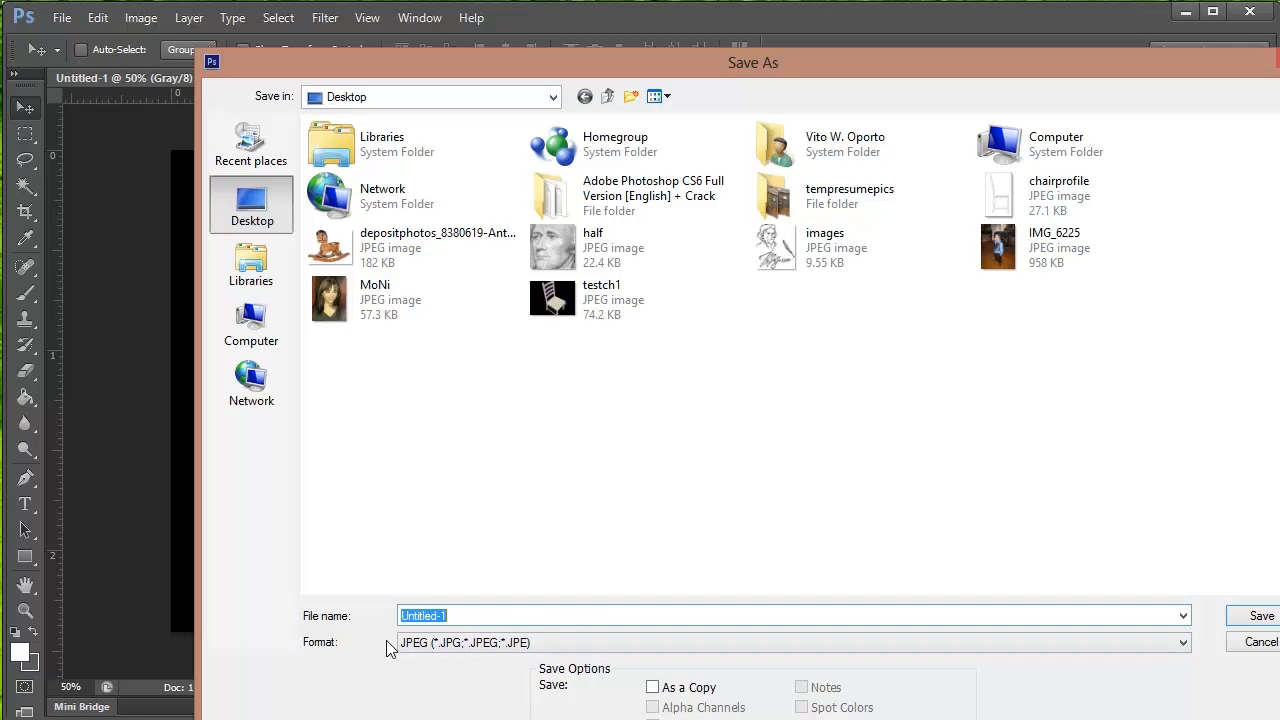
text(letters)
key(Return)
click(752, 206)
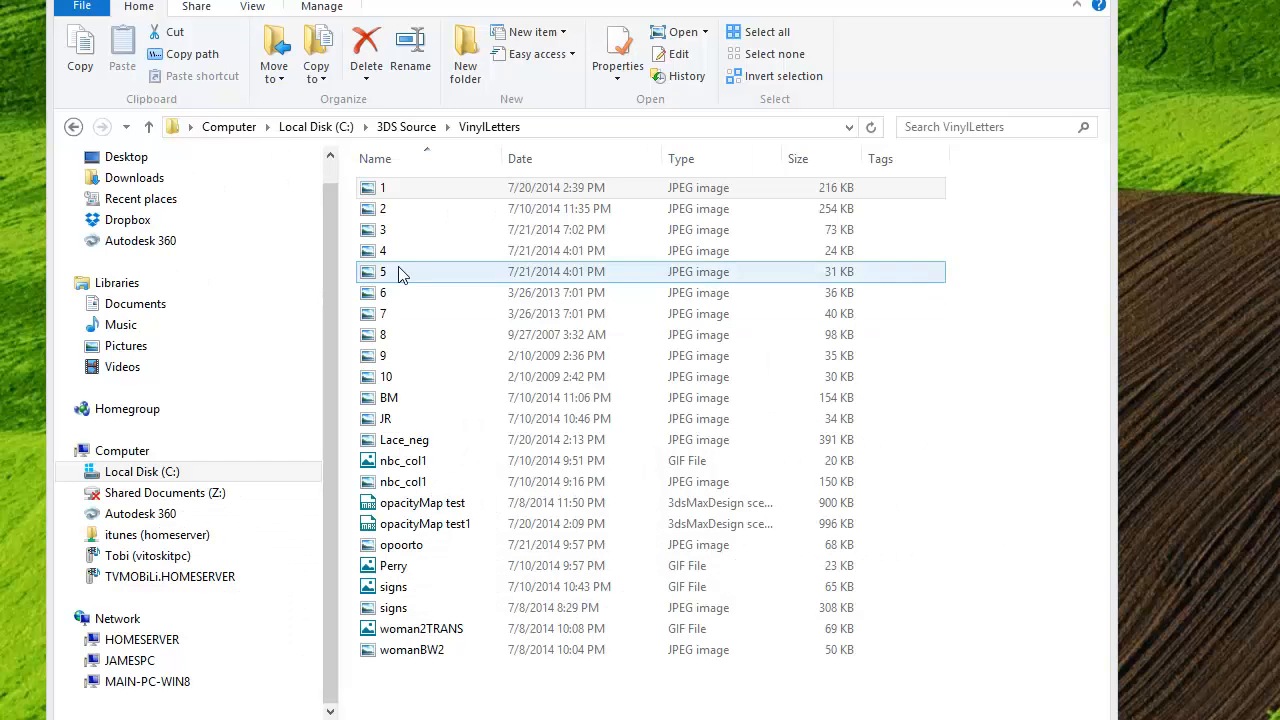
In File Explorer, open the VinylLetters folder under 3DS Source and view its sponsor sign images in the photo viewer.
click(410, 128)
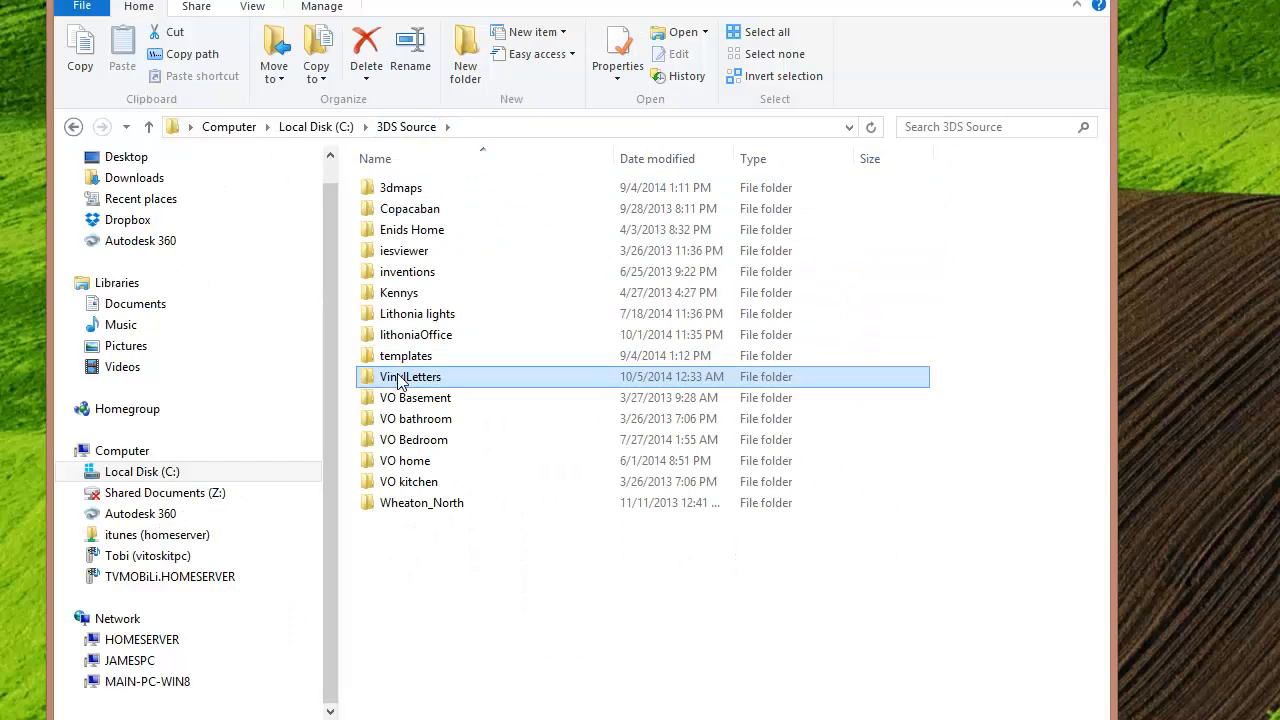
double_click(398, 376)
click(382, 188)
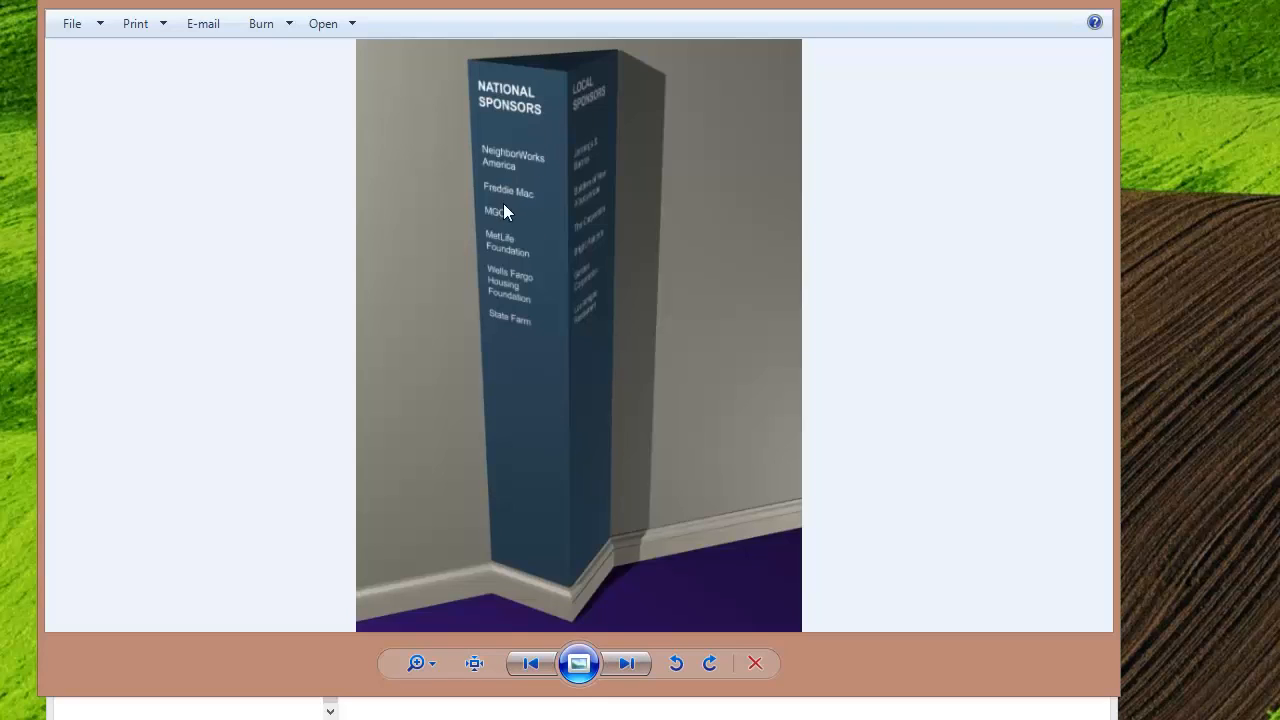
click(616, 660)
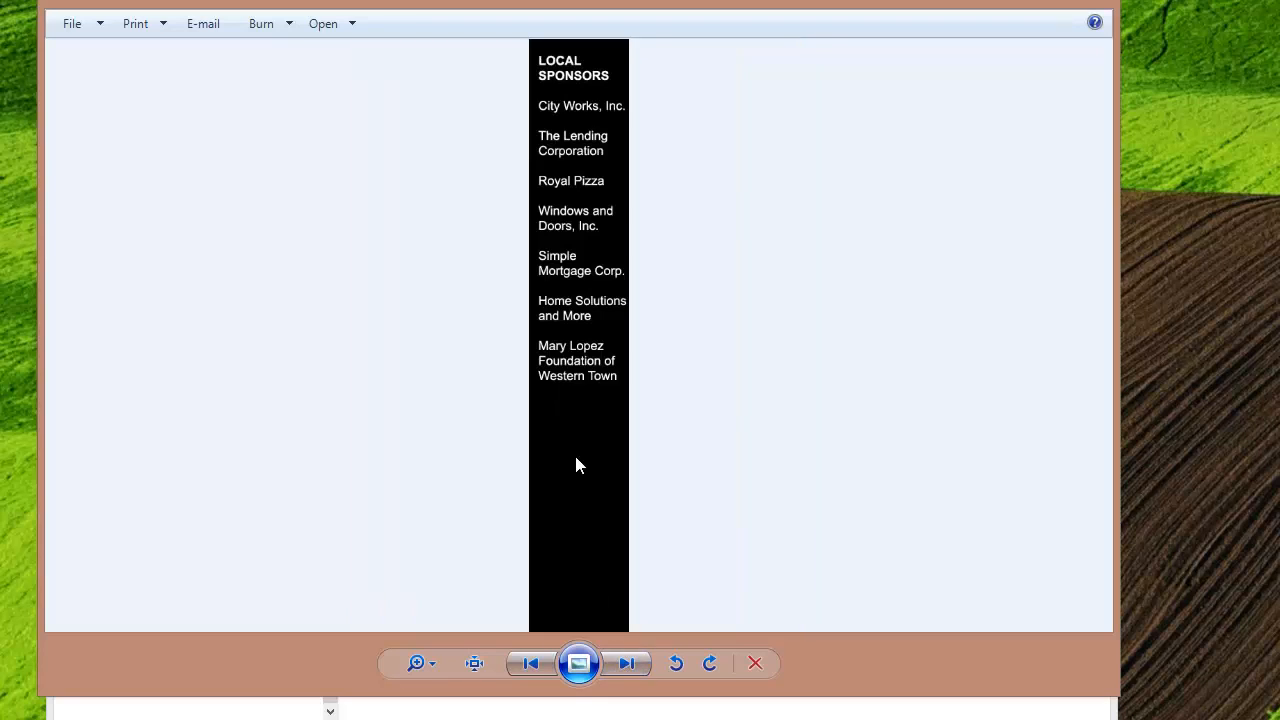
Page through the remaining example sponsor, logo, sign and silhouette images in the photo viewer.
click(618, 660)
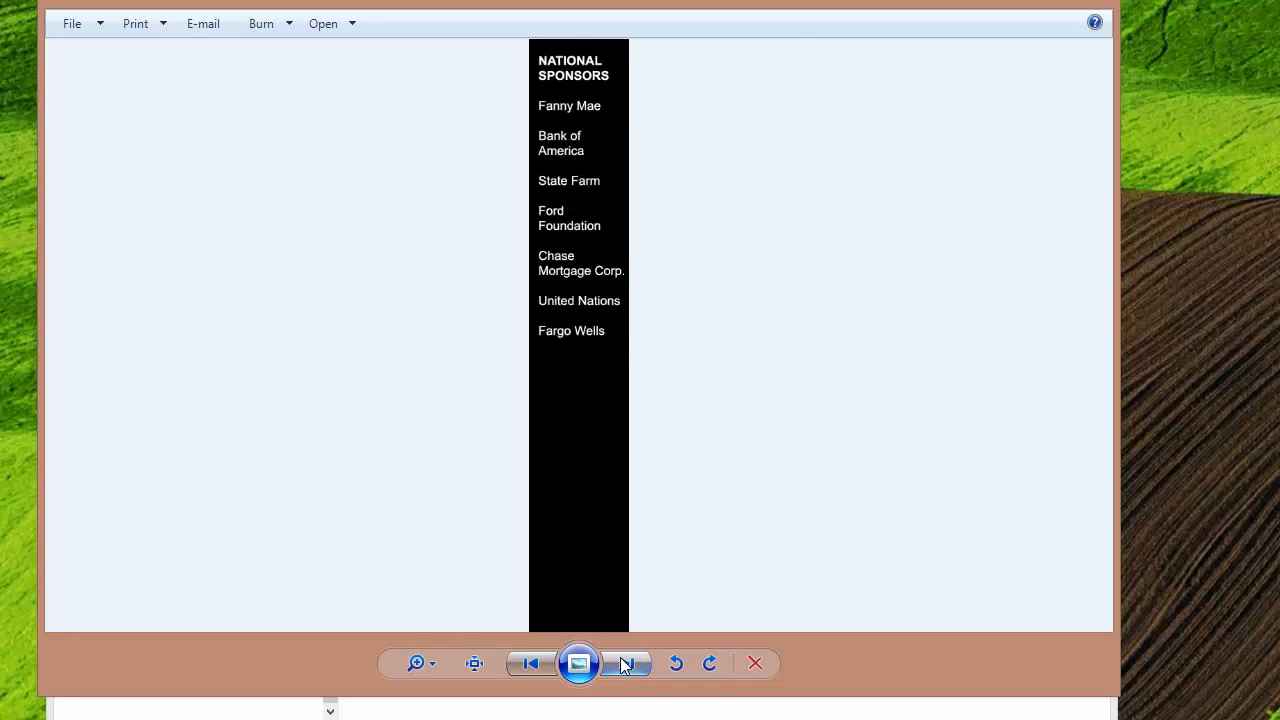
click(621, 660)
click(621, 664)
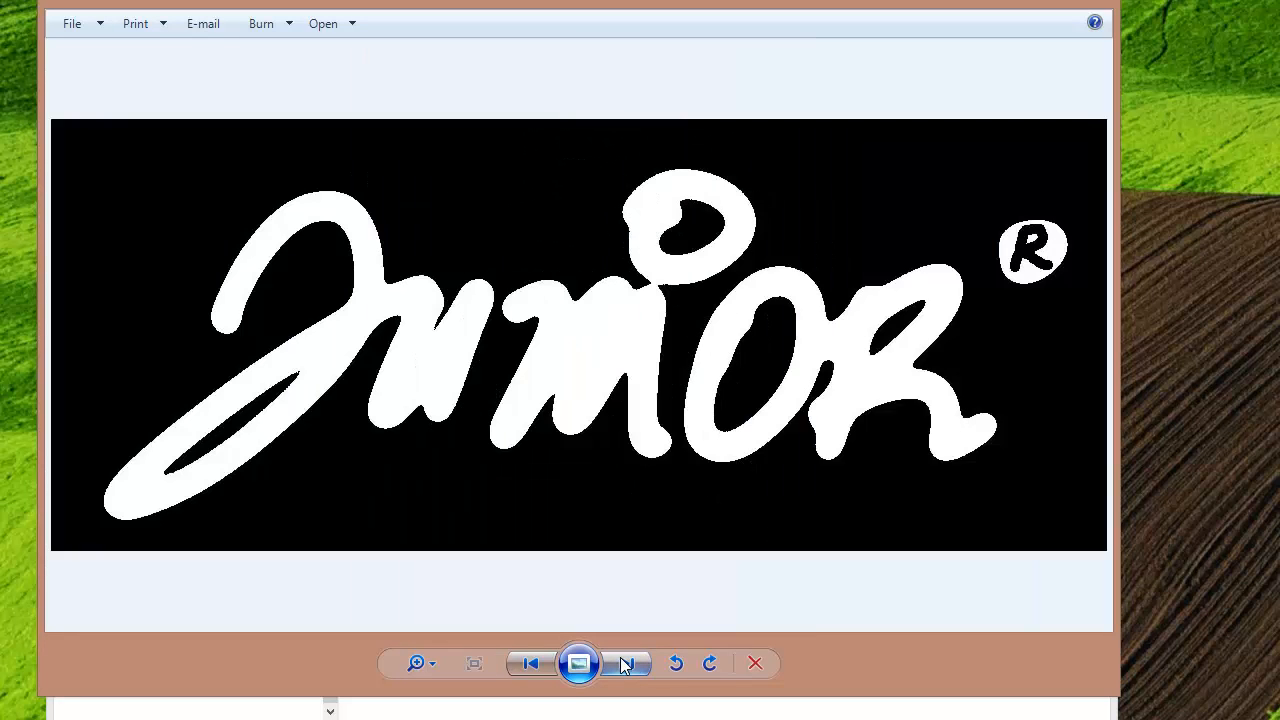
click(622, 665)
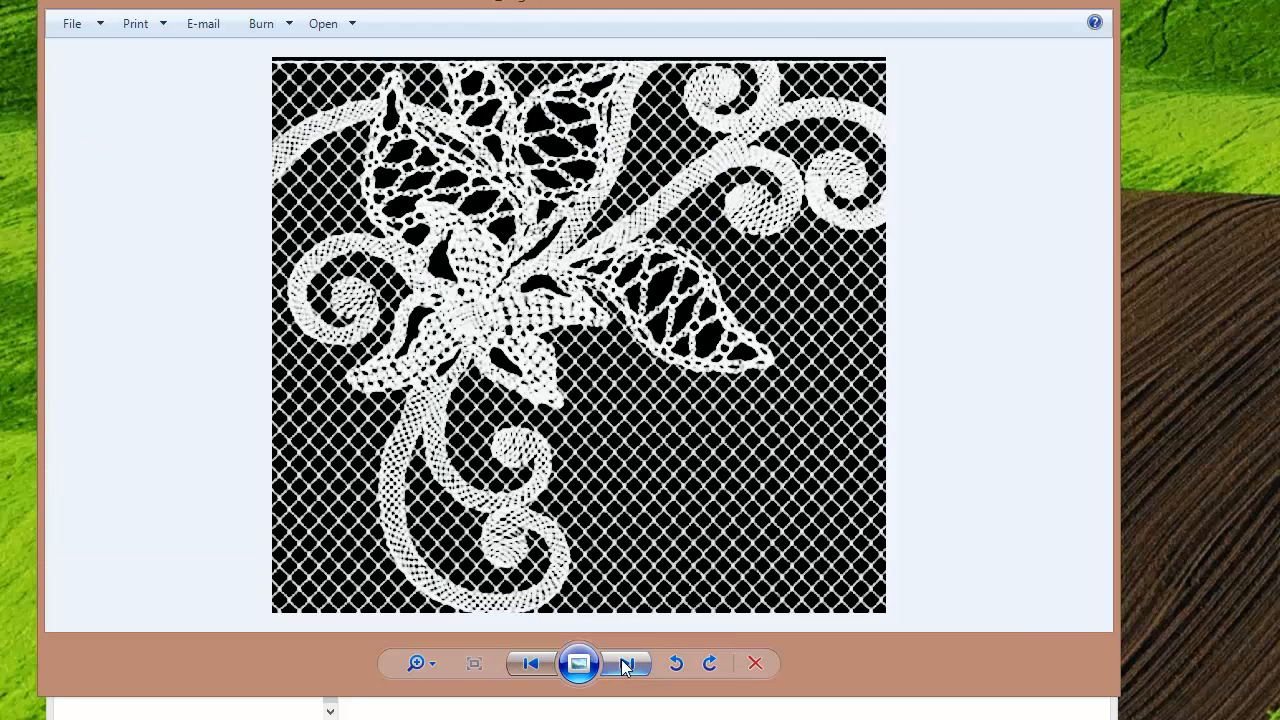
click(624, 665)
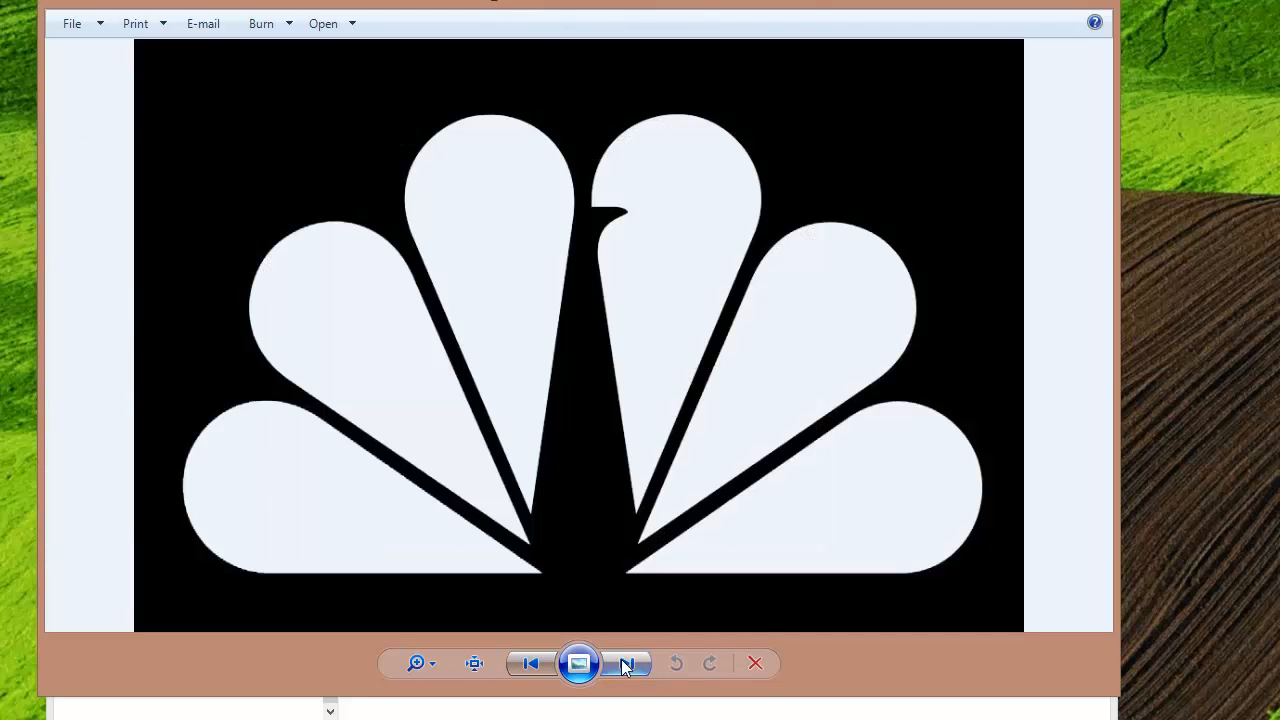
click(625, 662)
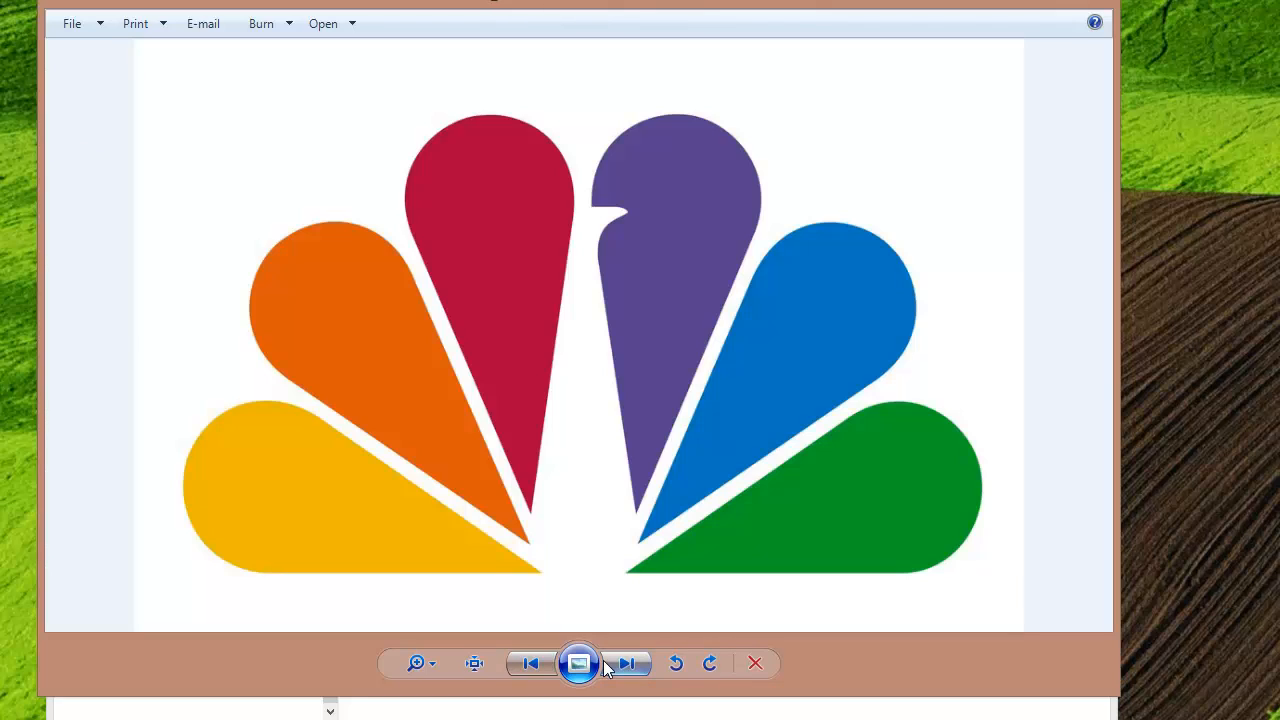
click(617, 658)
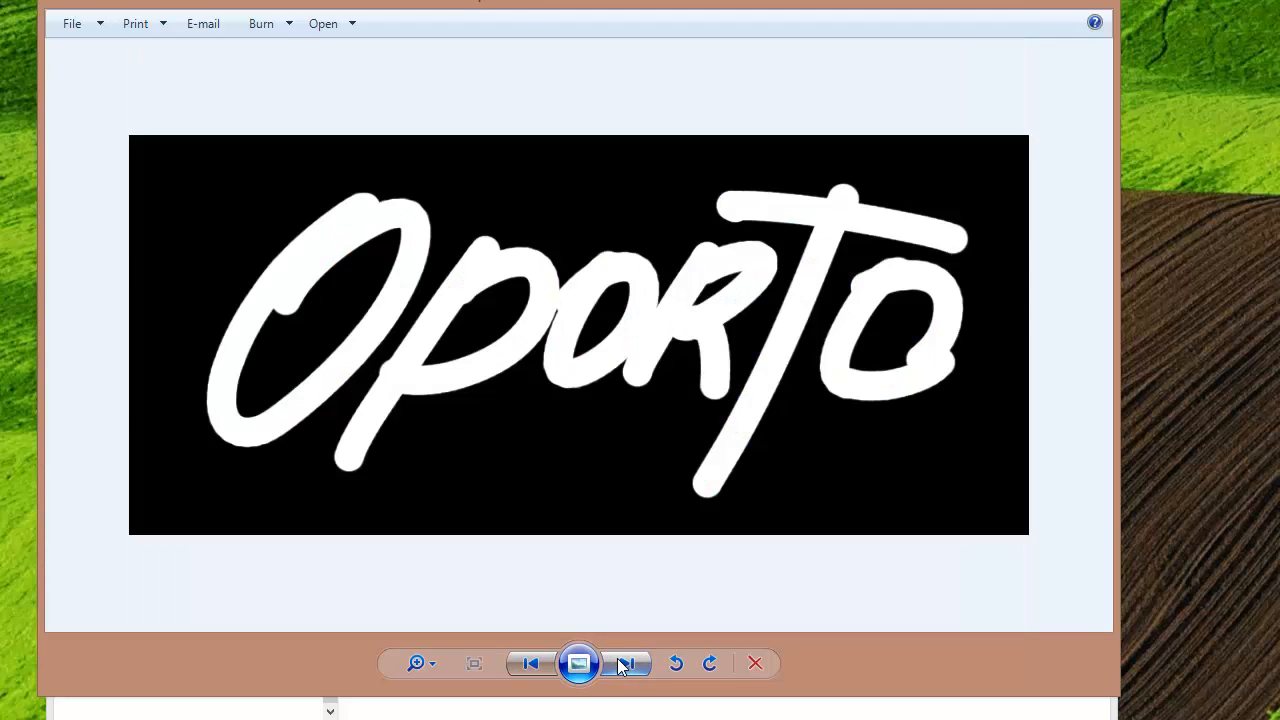
click(617, 658)
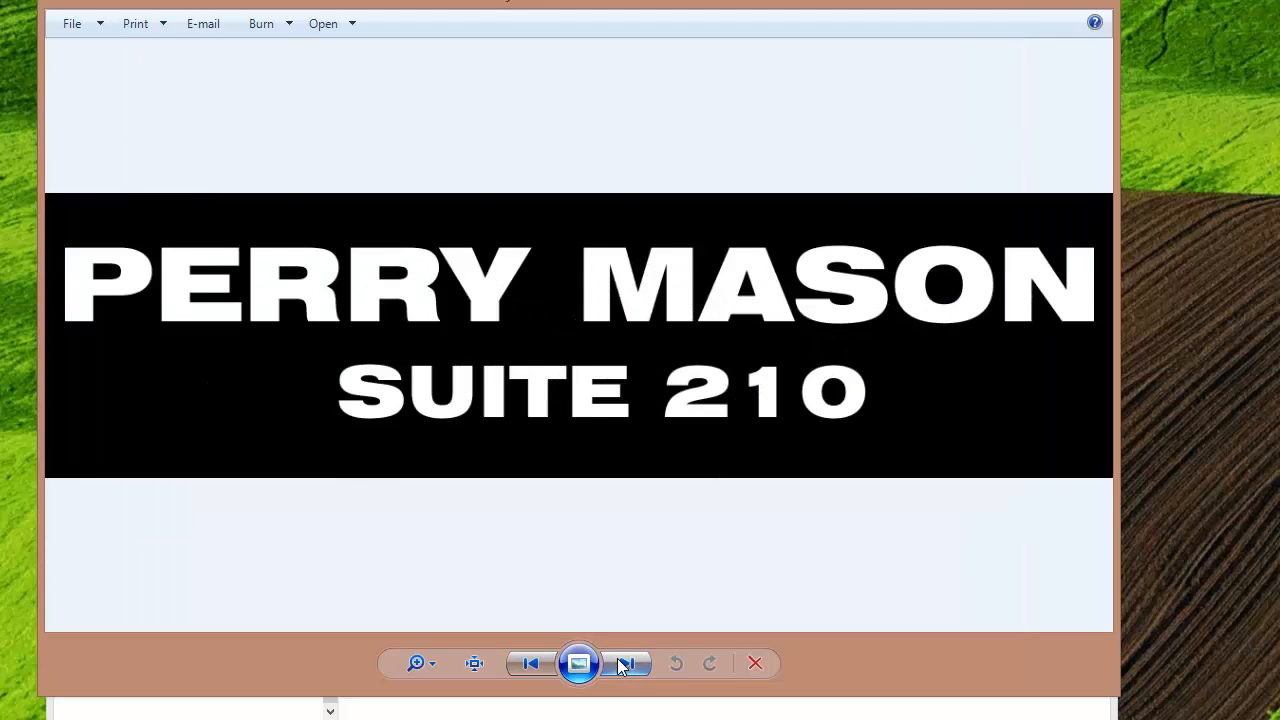
click(617, 658)
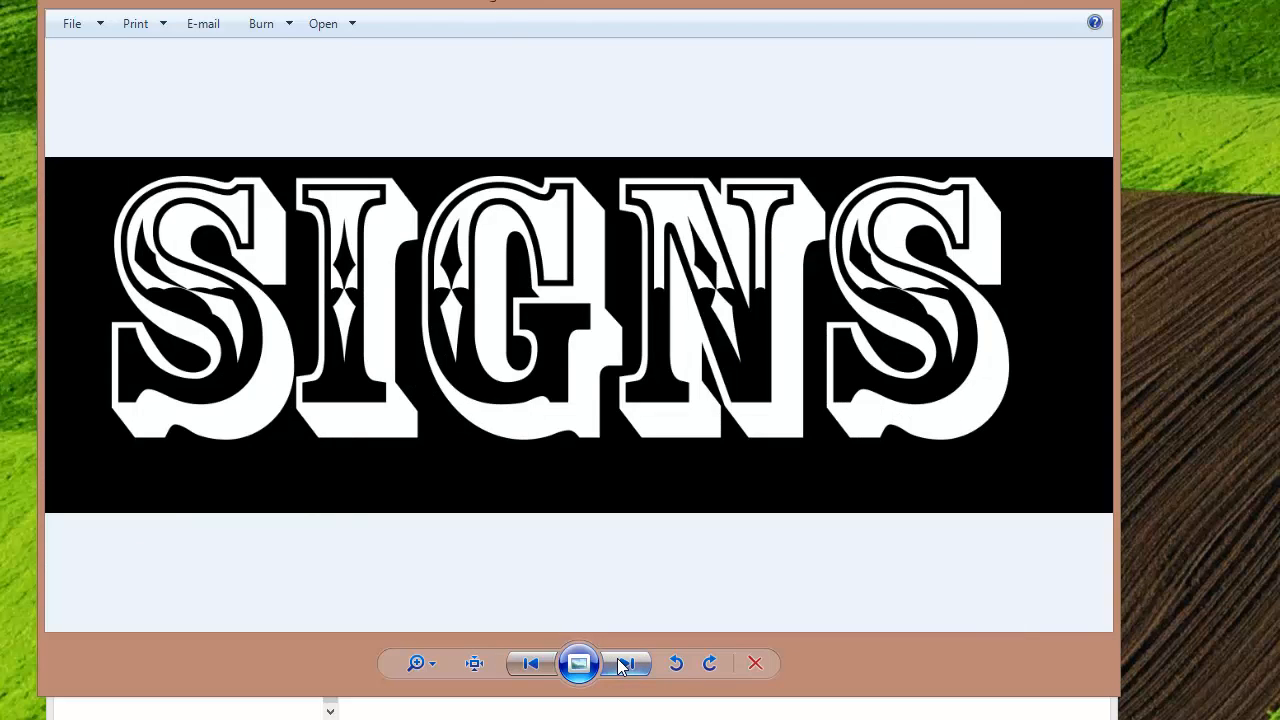
click(622, 662)
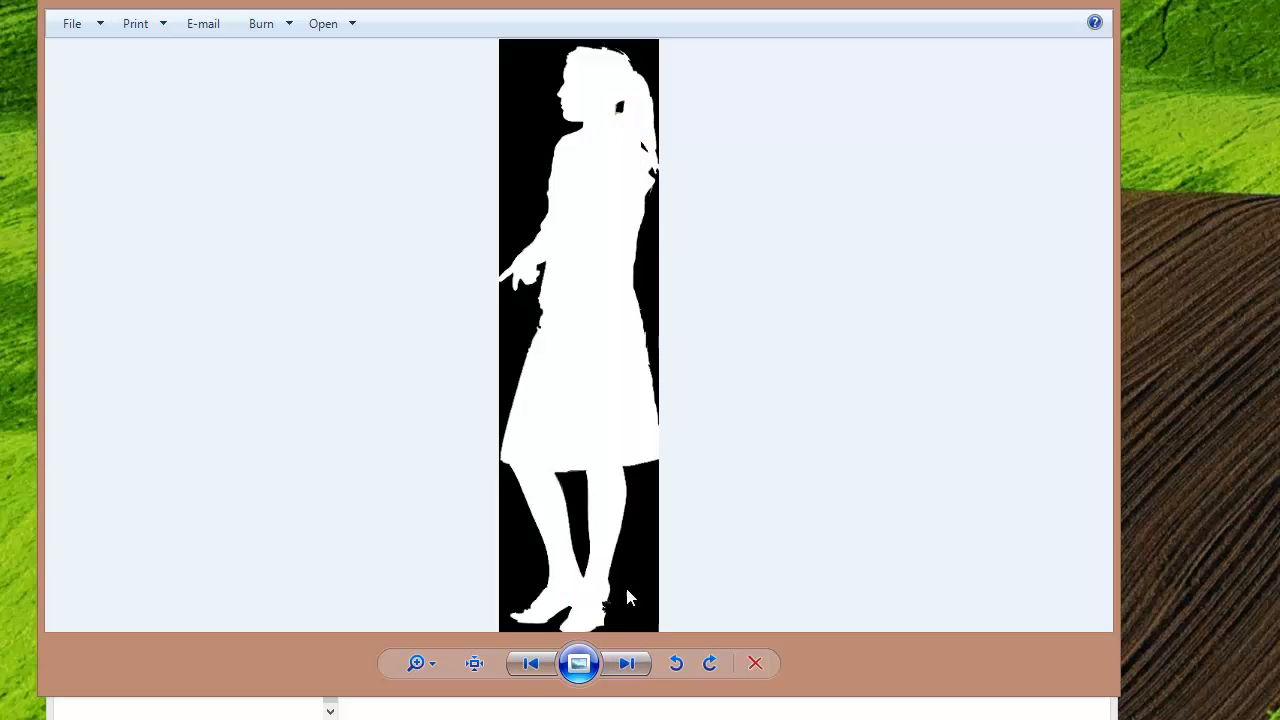
click(627, 664)
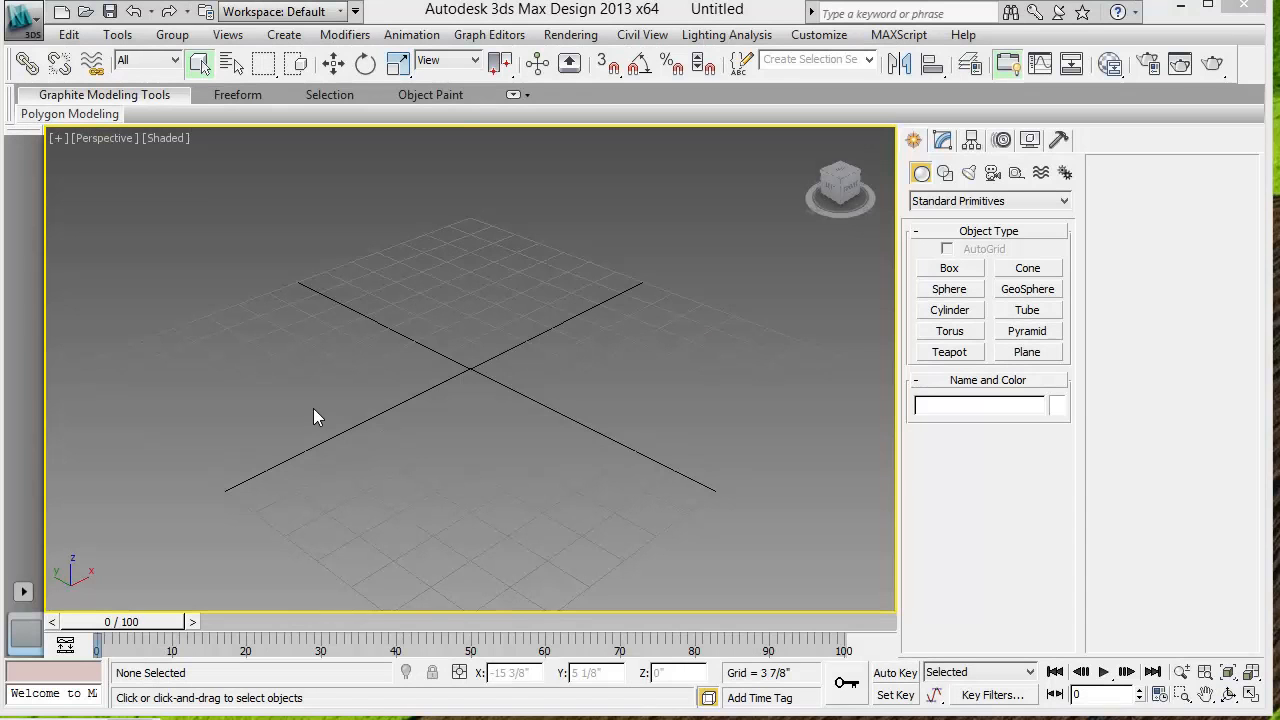
Switch to 3ds Max and examine which renderers are assigned in Render Setup.
click(1027, 352)
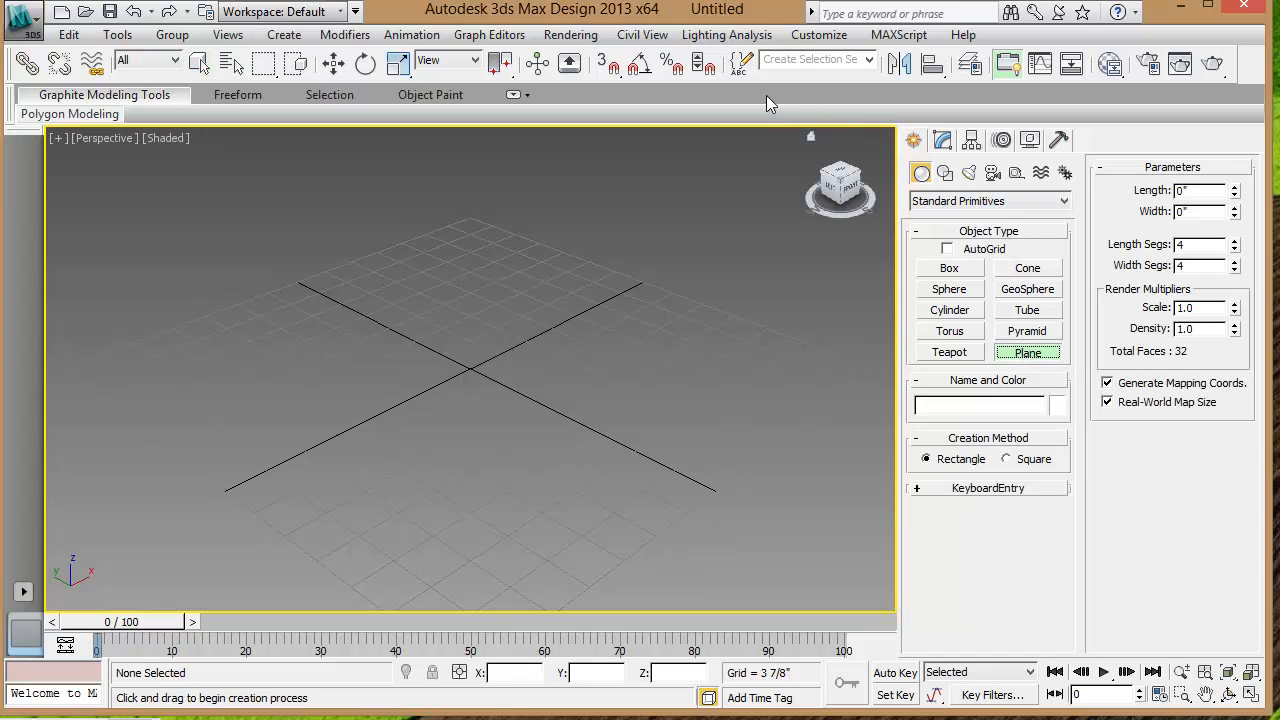
click(819, 35)
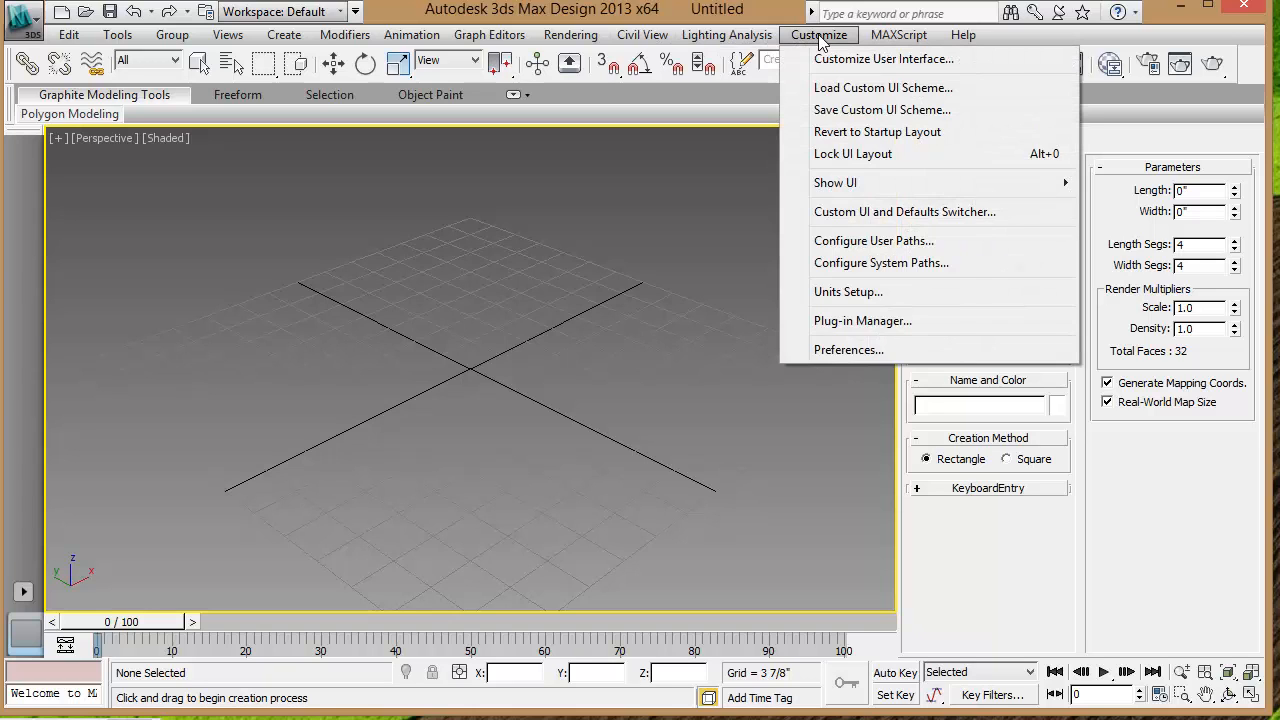
click(819, 35)
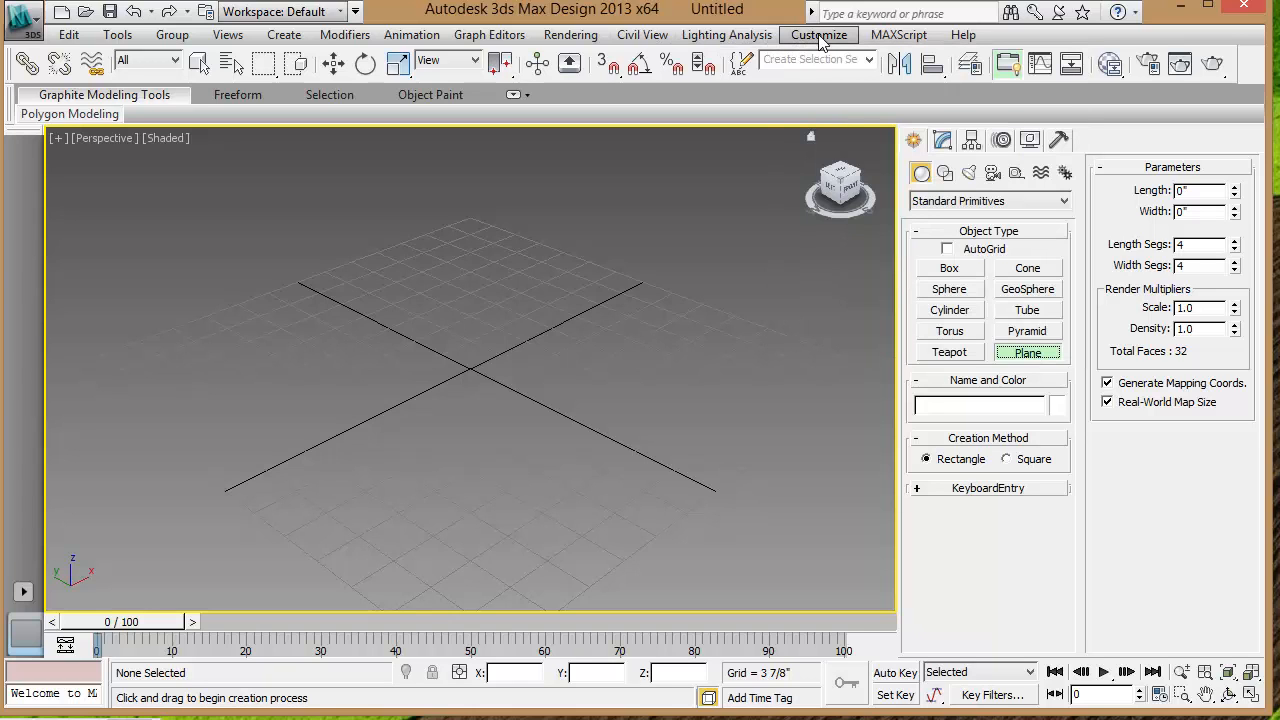
click(1156, 72)
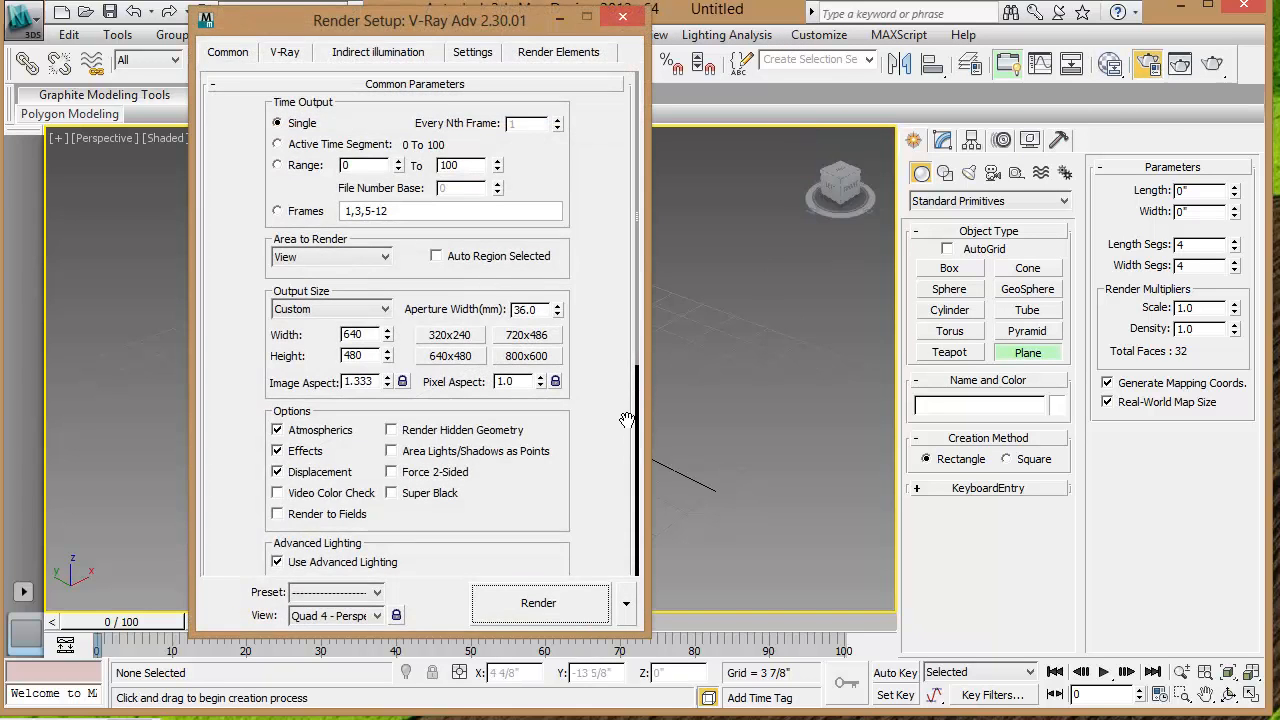
scroll(586, 289, down, 3)
scroll(586, 289, down, 3)
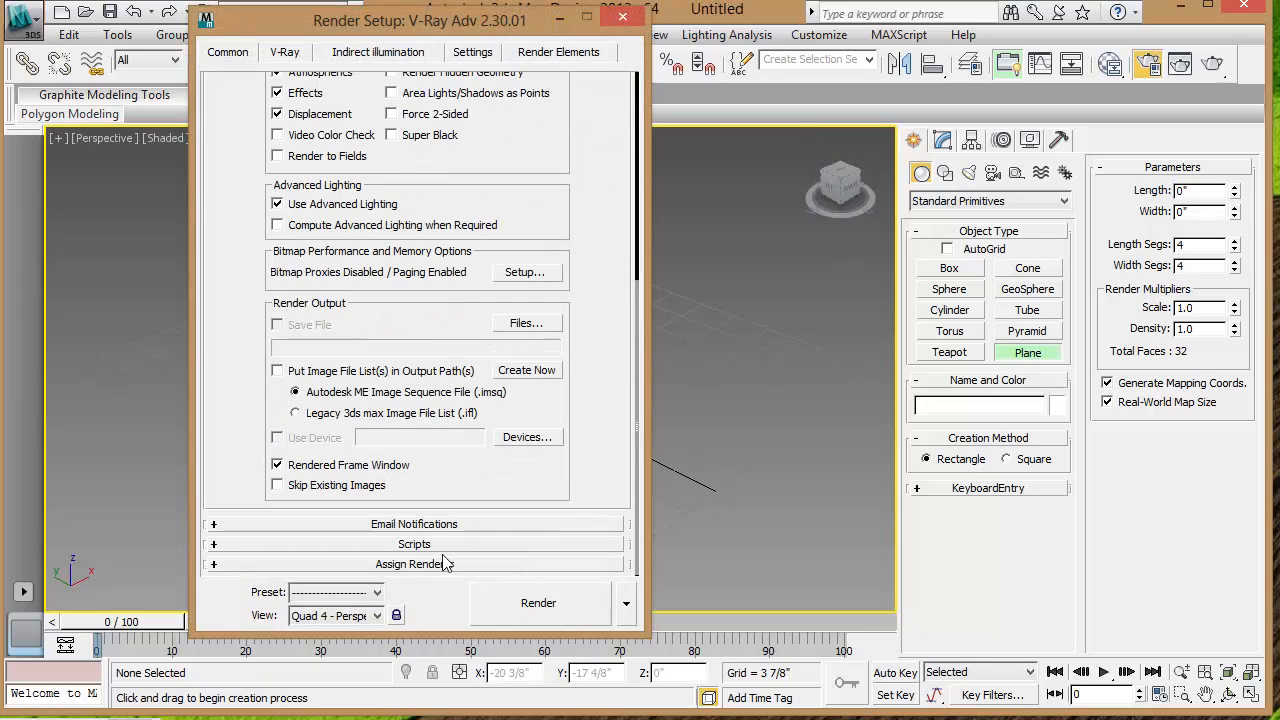
click(414, 564)
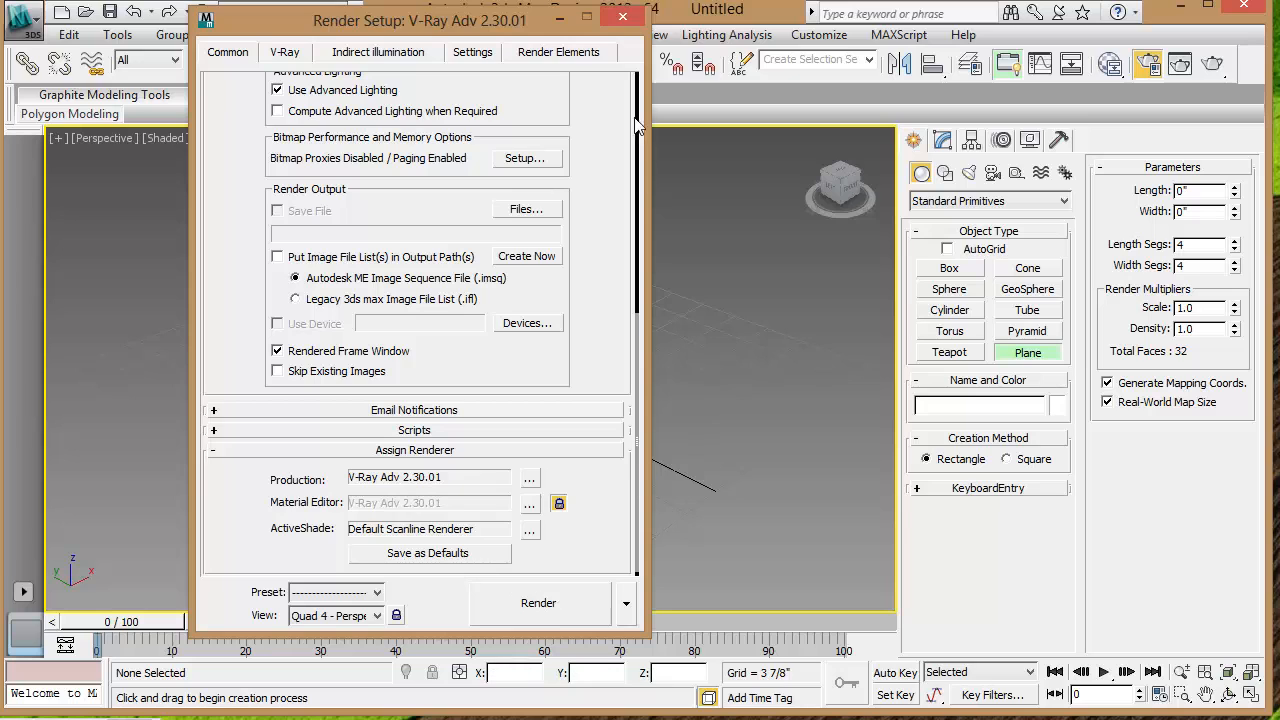
click(623, 18)
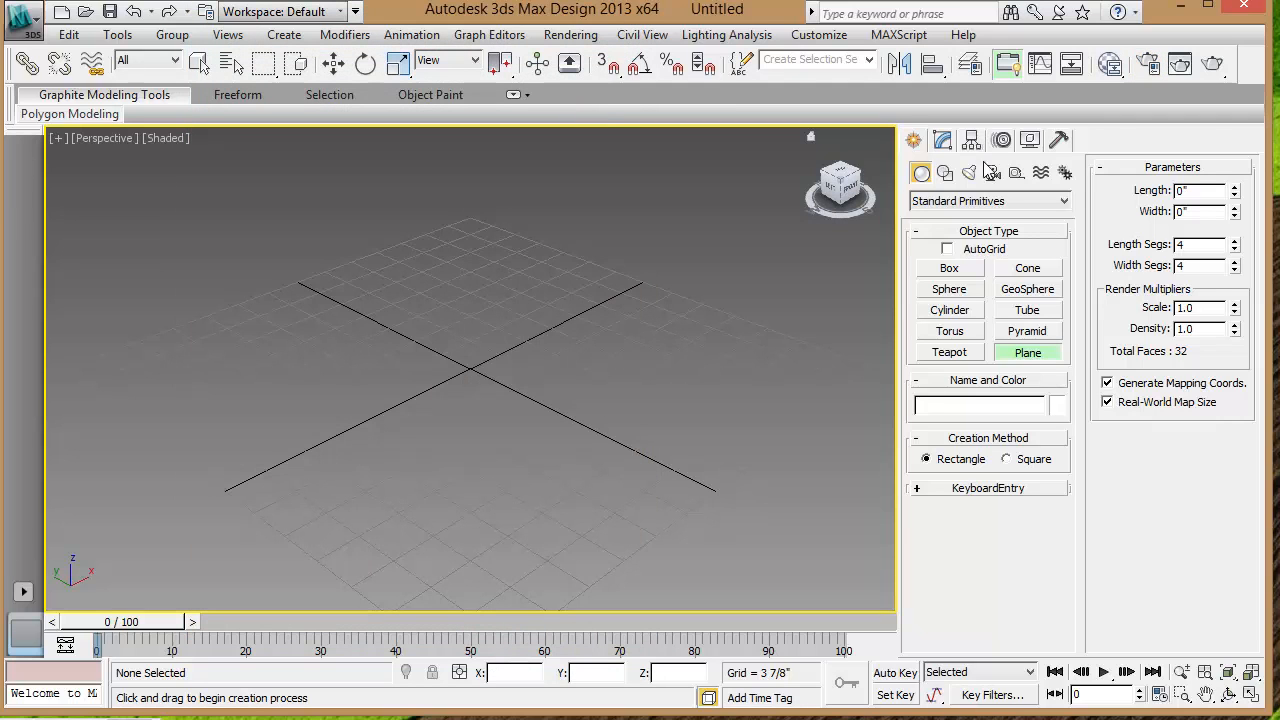
Place a VRayPlane near the grid's centre and give it a pale off-white object colour.
click(939, 203)
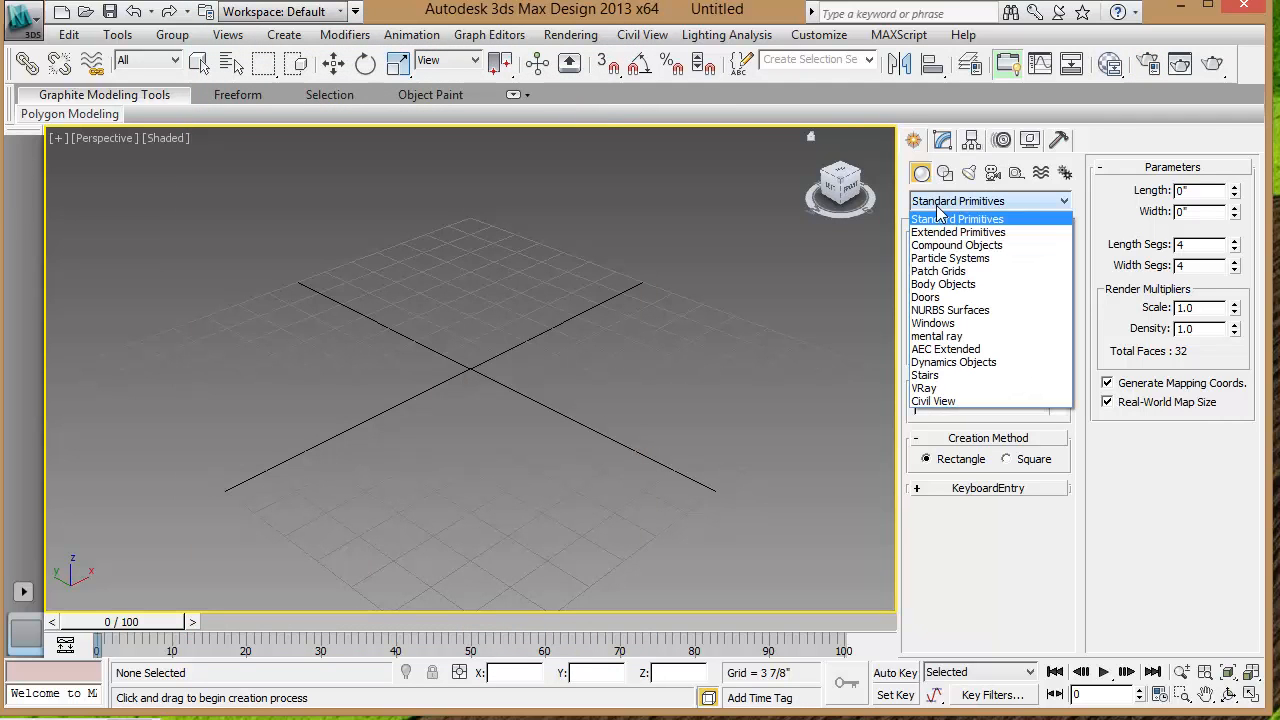
click(937, 388)
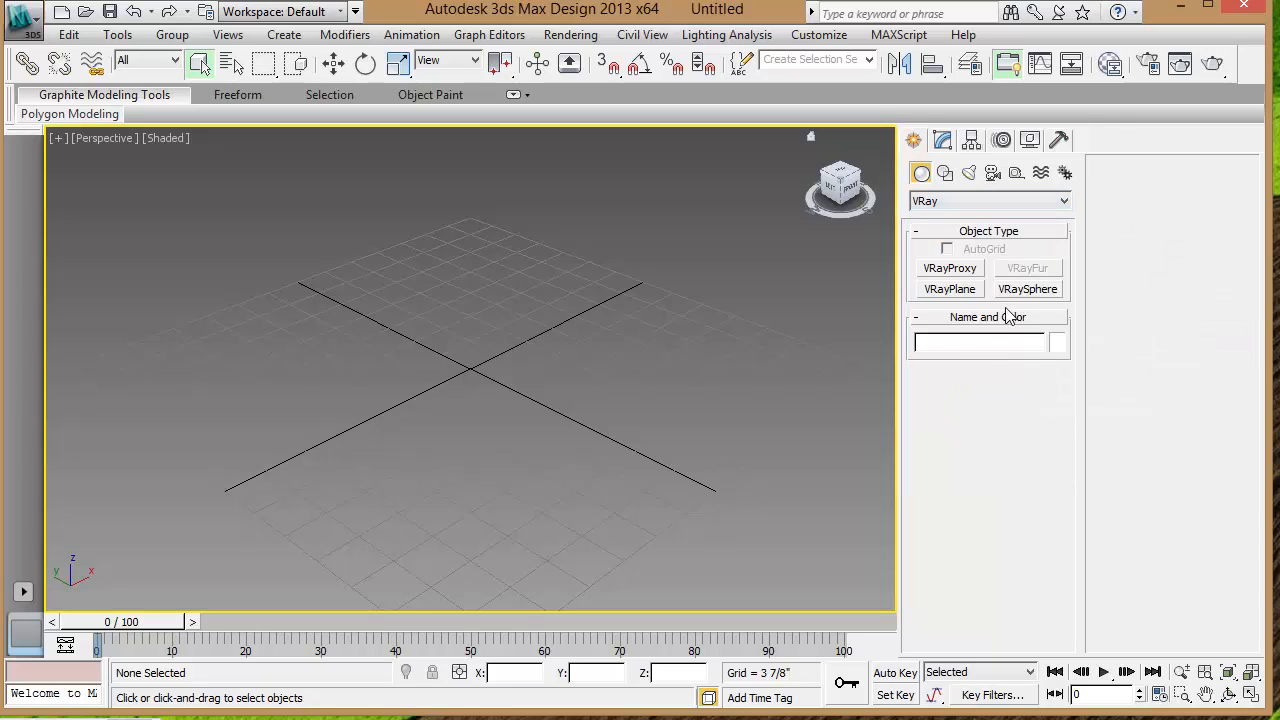
click(951, 290)
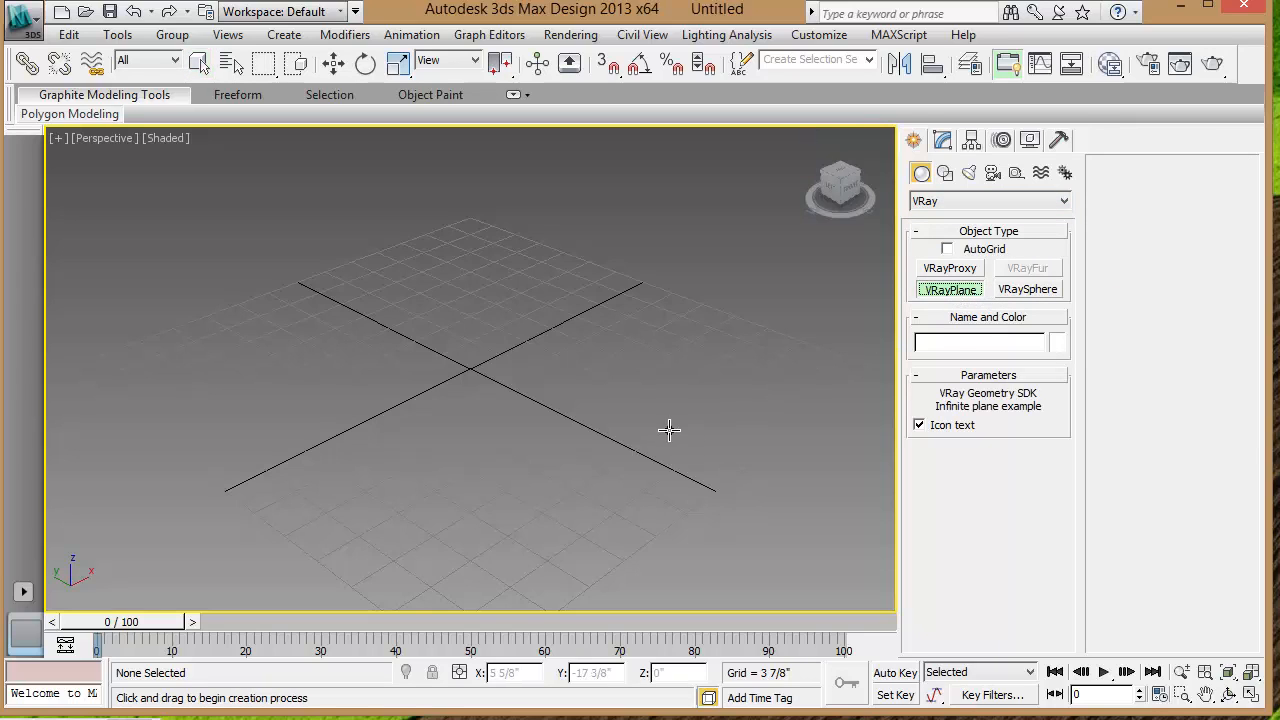
click(576, 382)
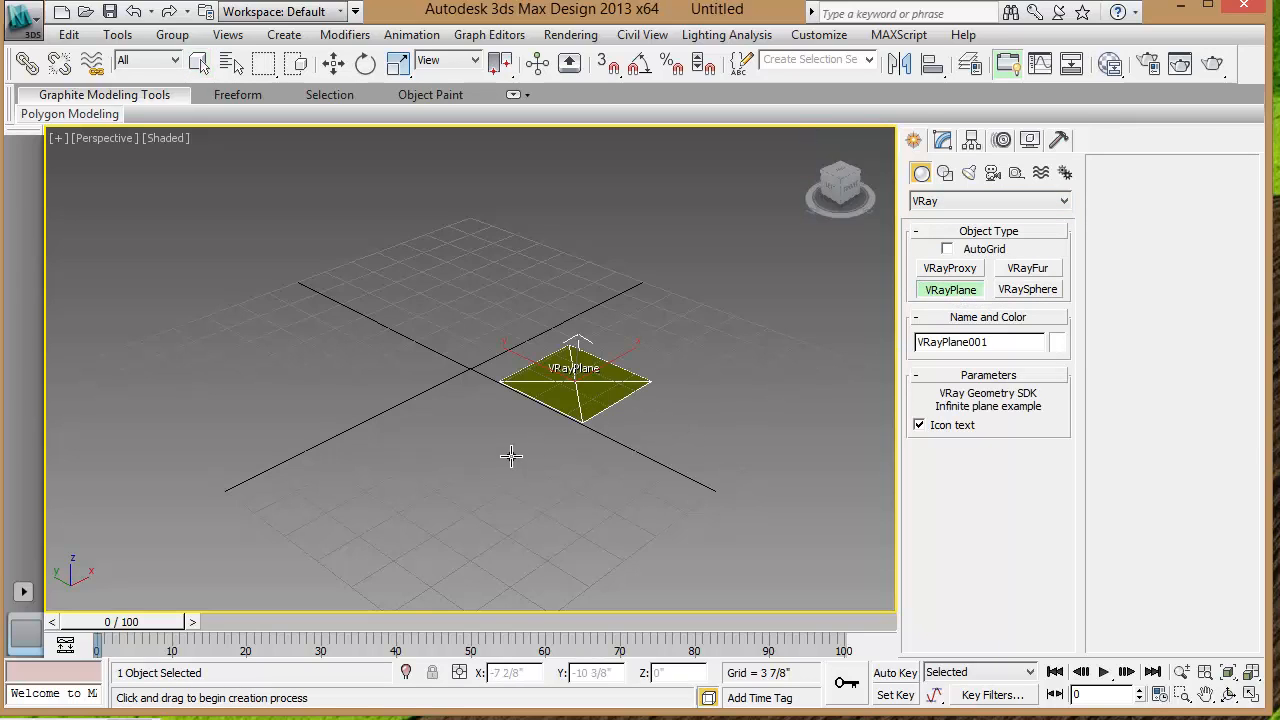
click(1056, 344)
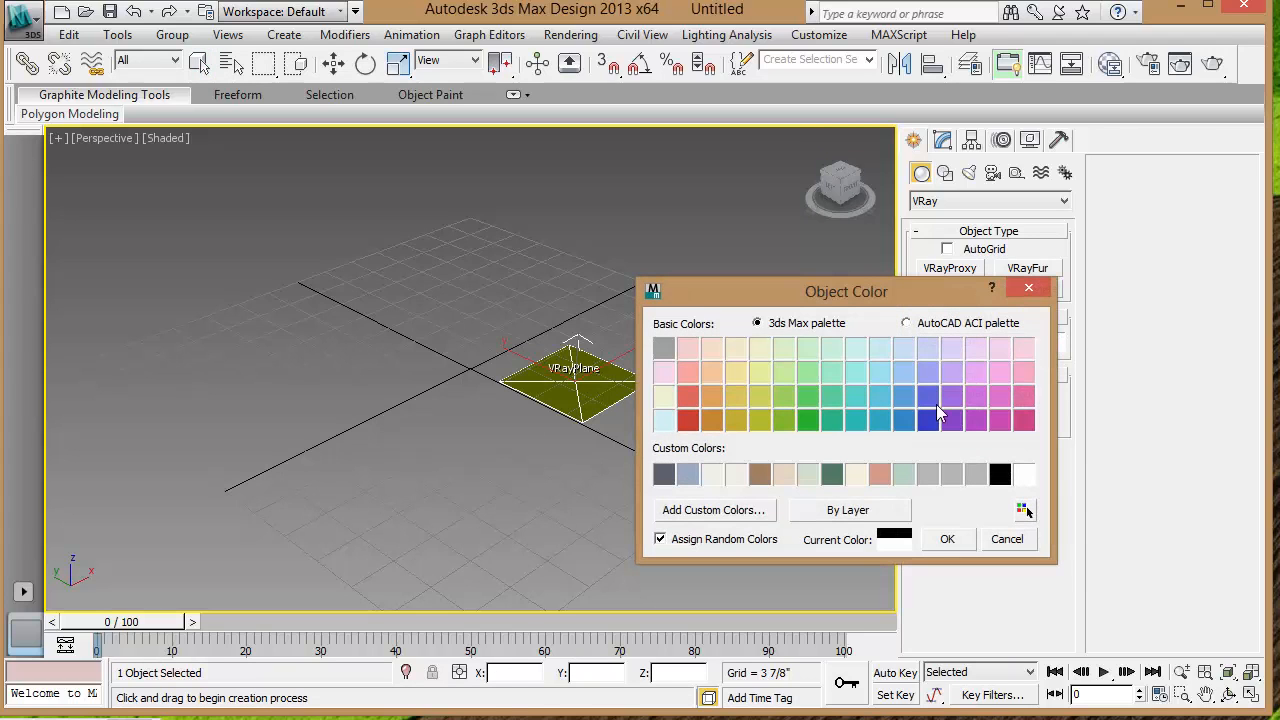
click(736, 474)
click(947, 539)
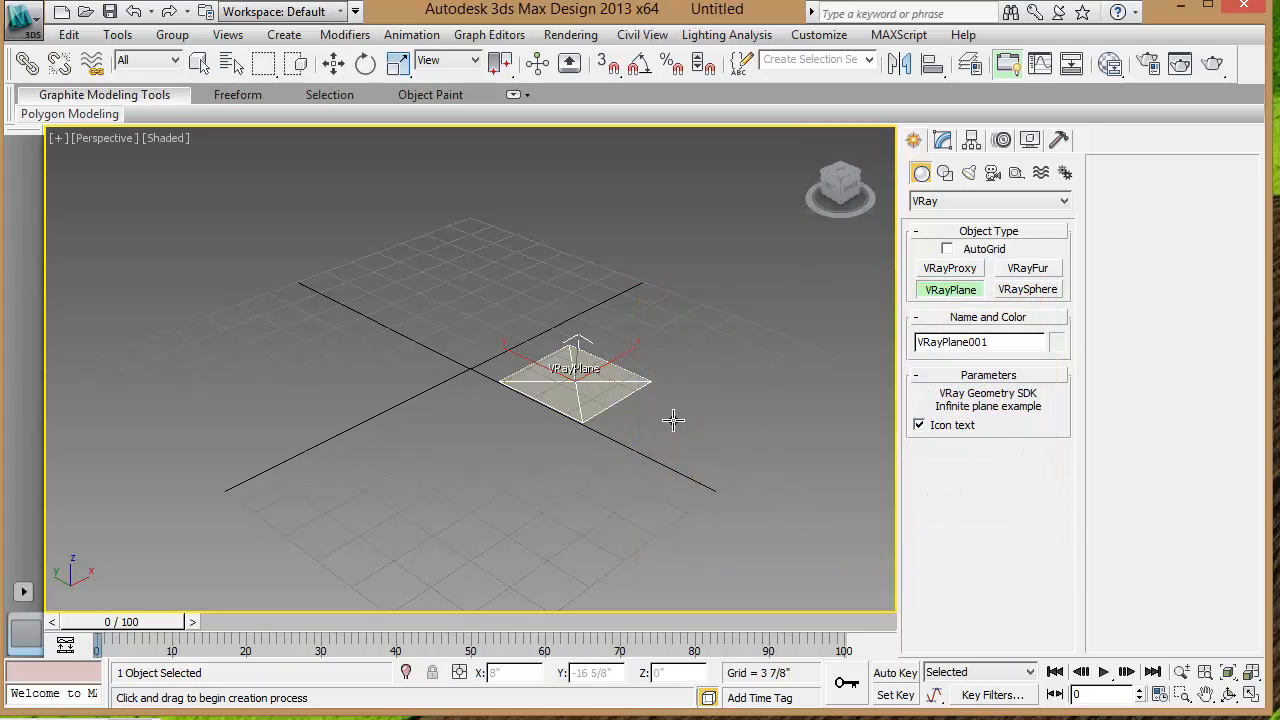
Create a thin upright standard box over the VRayPlane, about 190" long, 5" wide and 96" high.
click(922, 201)
click(921, 218)
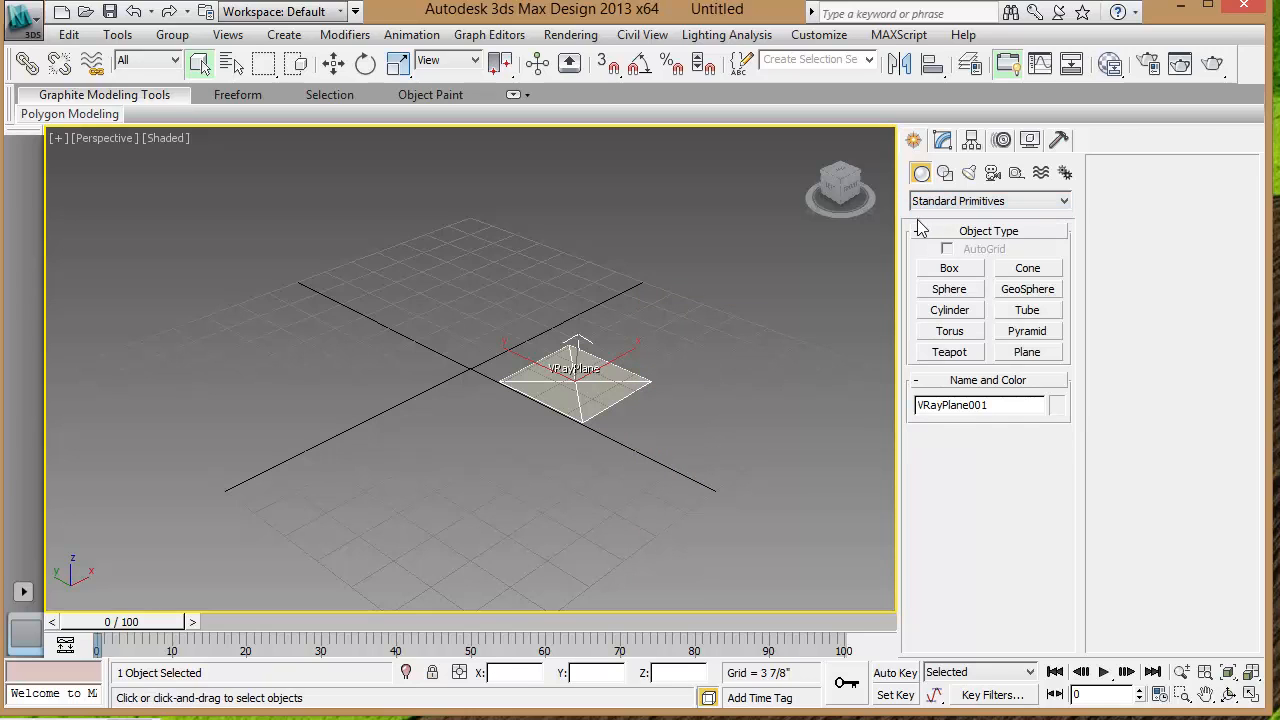
click(949, 272)
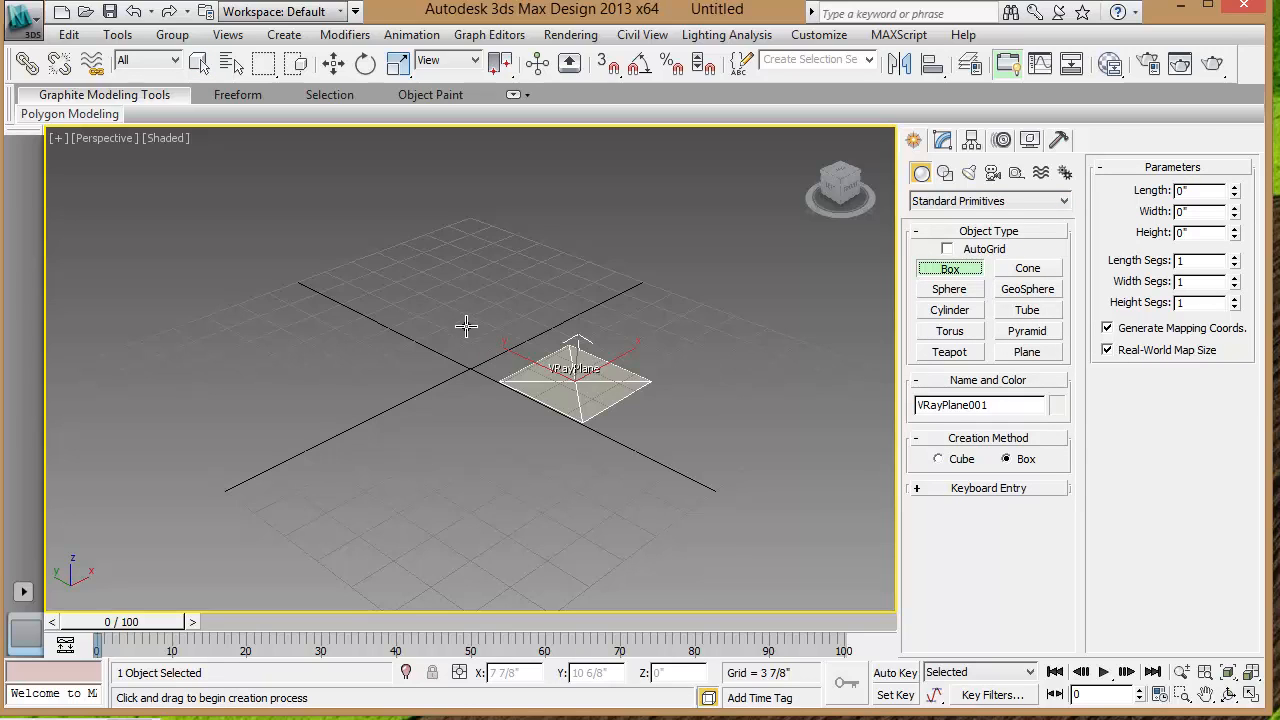
drag(463, 344, 707, 455)
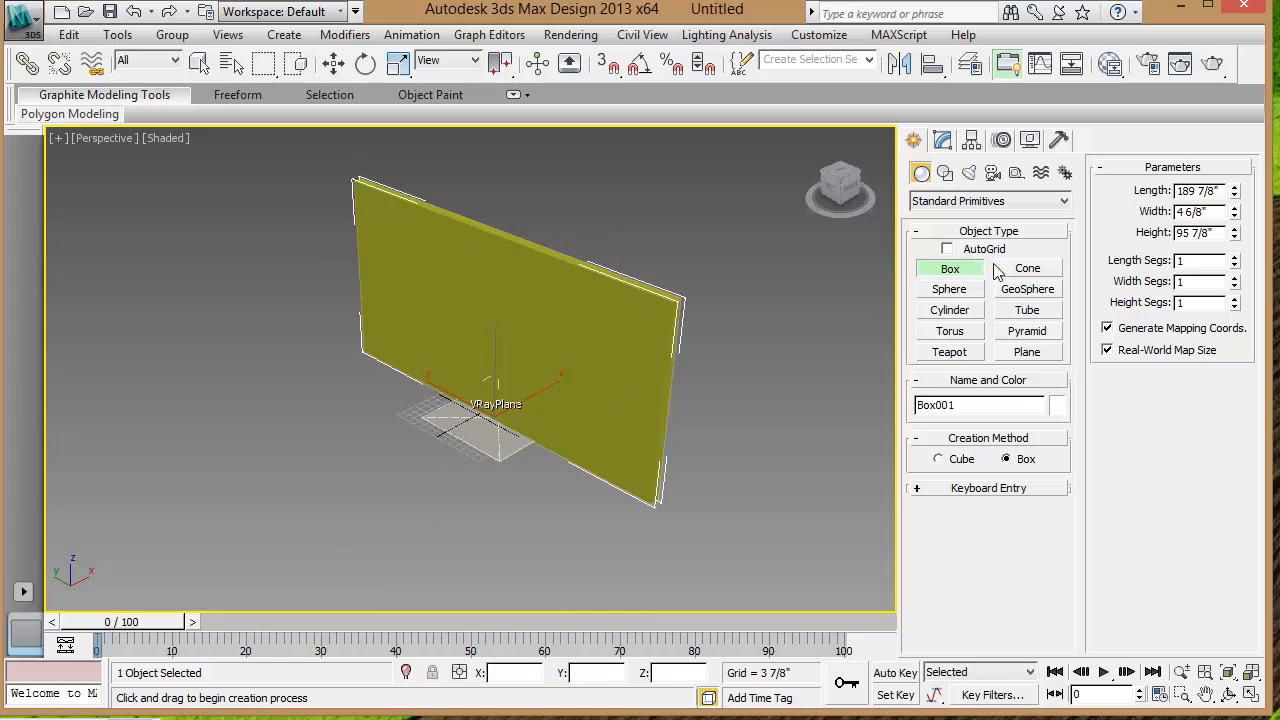
key(w)
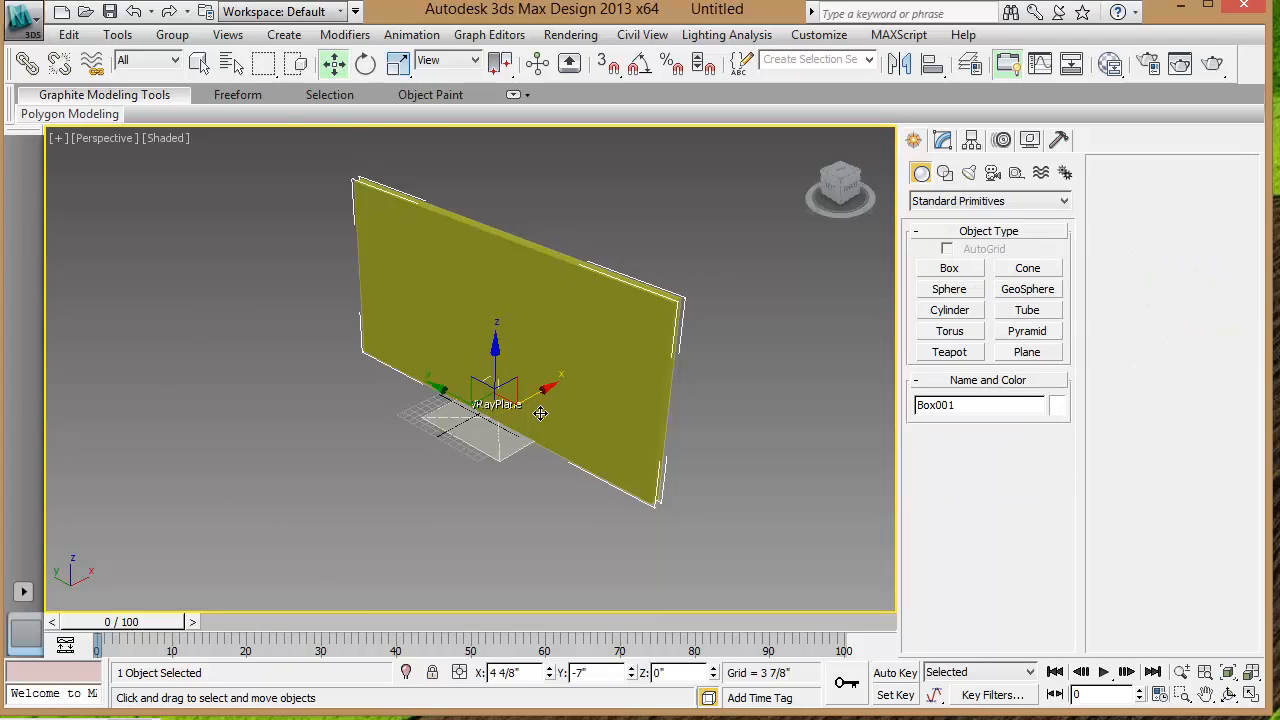
Convert the upright box to an Editable Poly.
alt+middle_drag(552, 406, 614, 411)
right_click(596, 337)
mouse_move(658, 521)
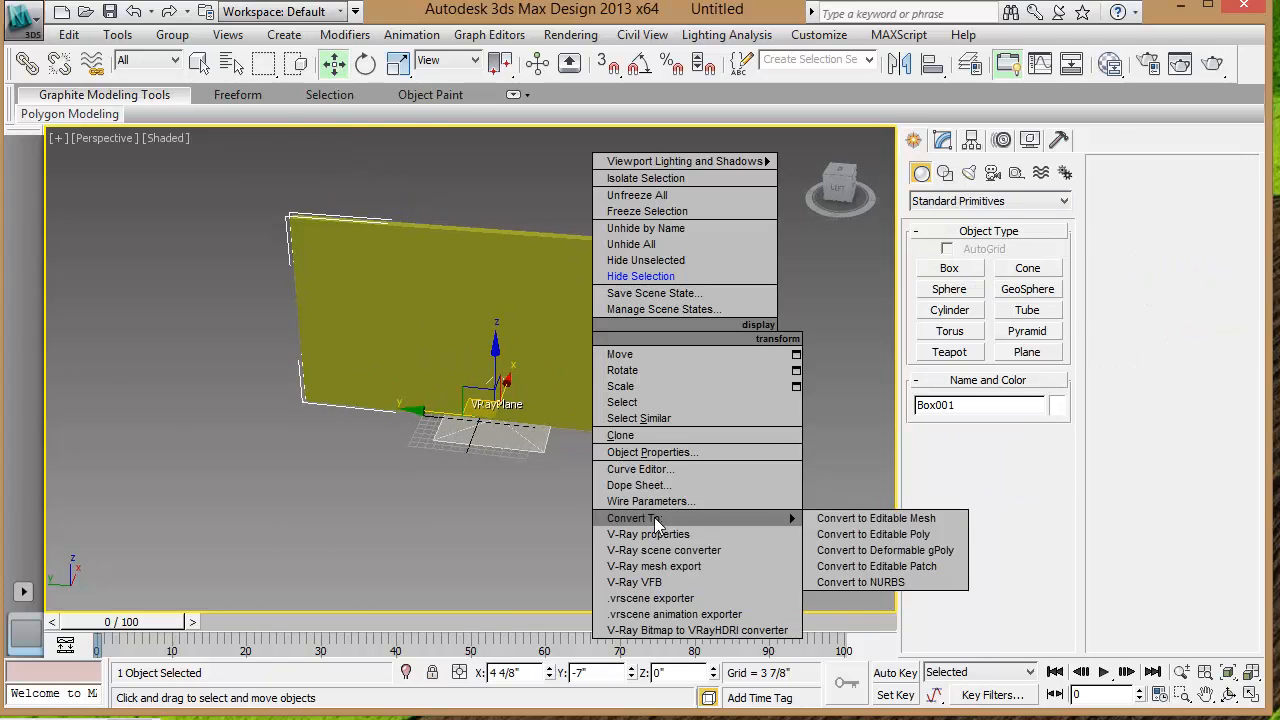
click(872, 536)
Connect the box's four long horizontal edges with 2 segments pinched close together at the middle.
click(961, 335)
drag(543, 207, 580, 490)
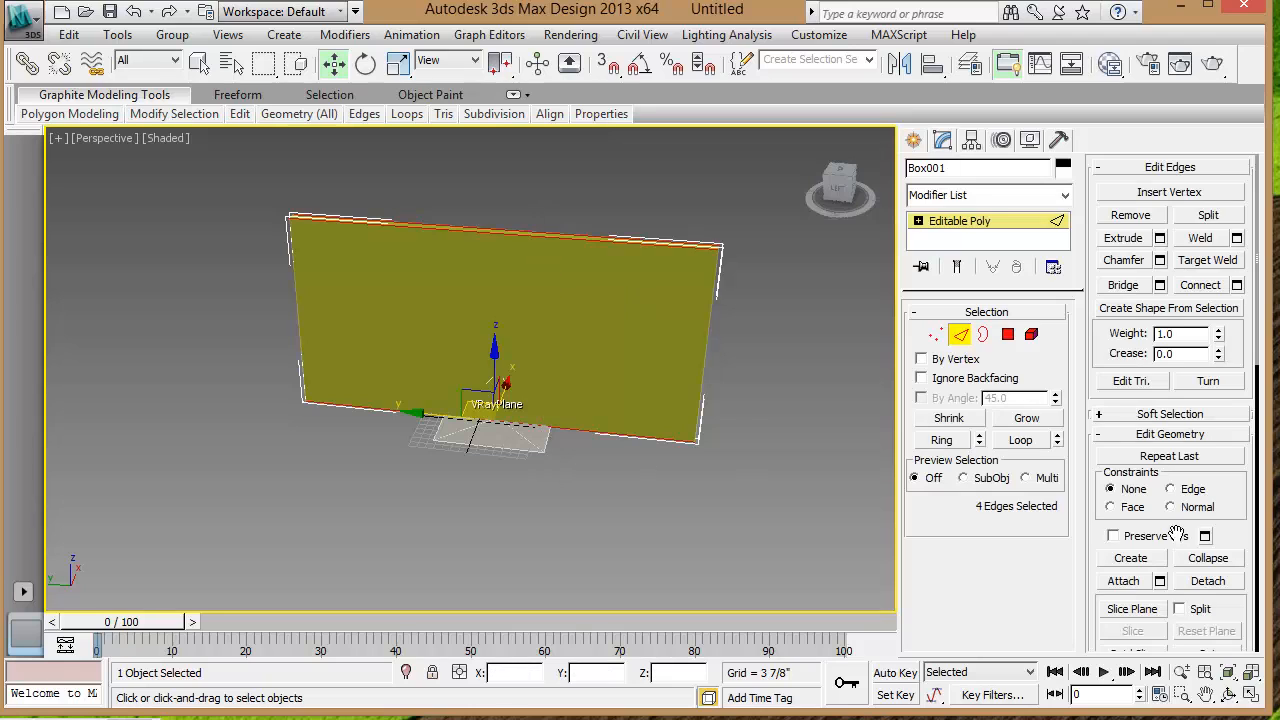
click(1238, 286)
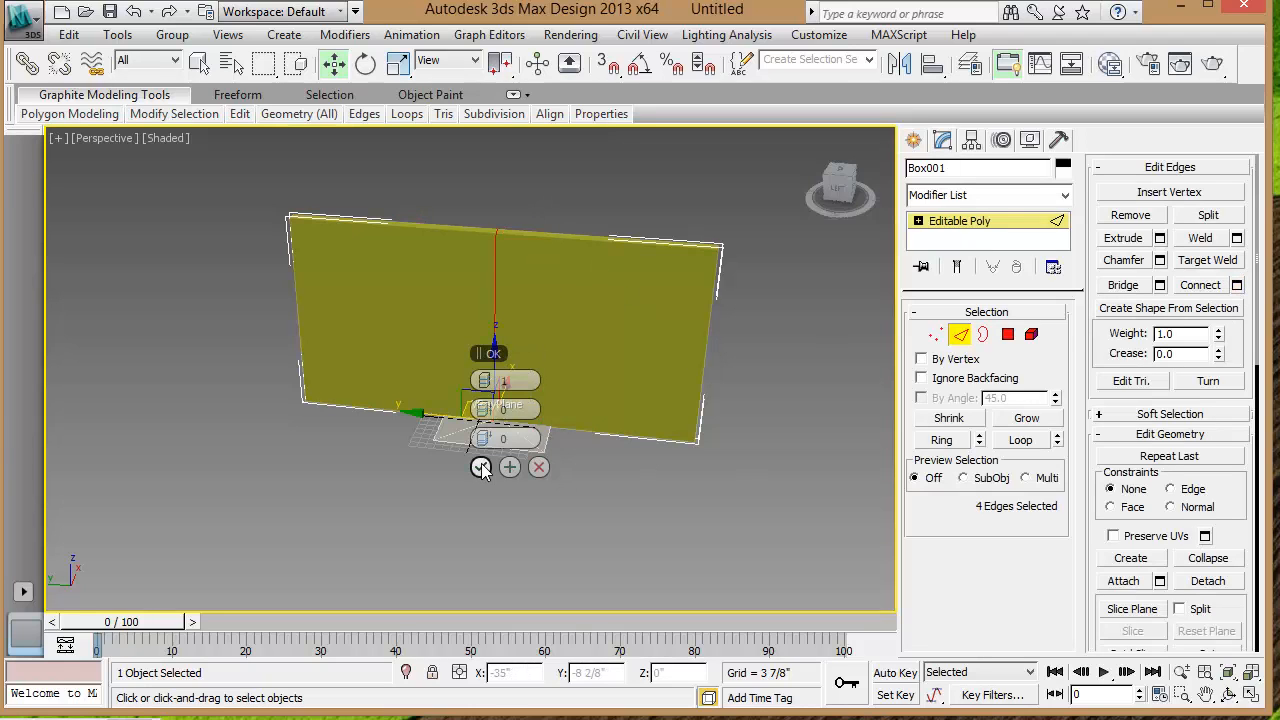
click(490, 381)
drag(505, 410, 128, 364)
click(481, 467)
key(1)
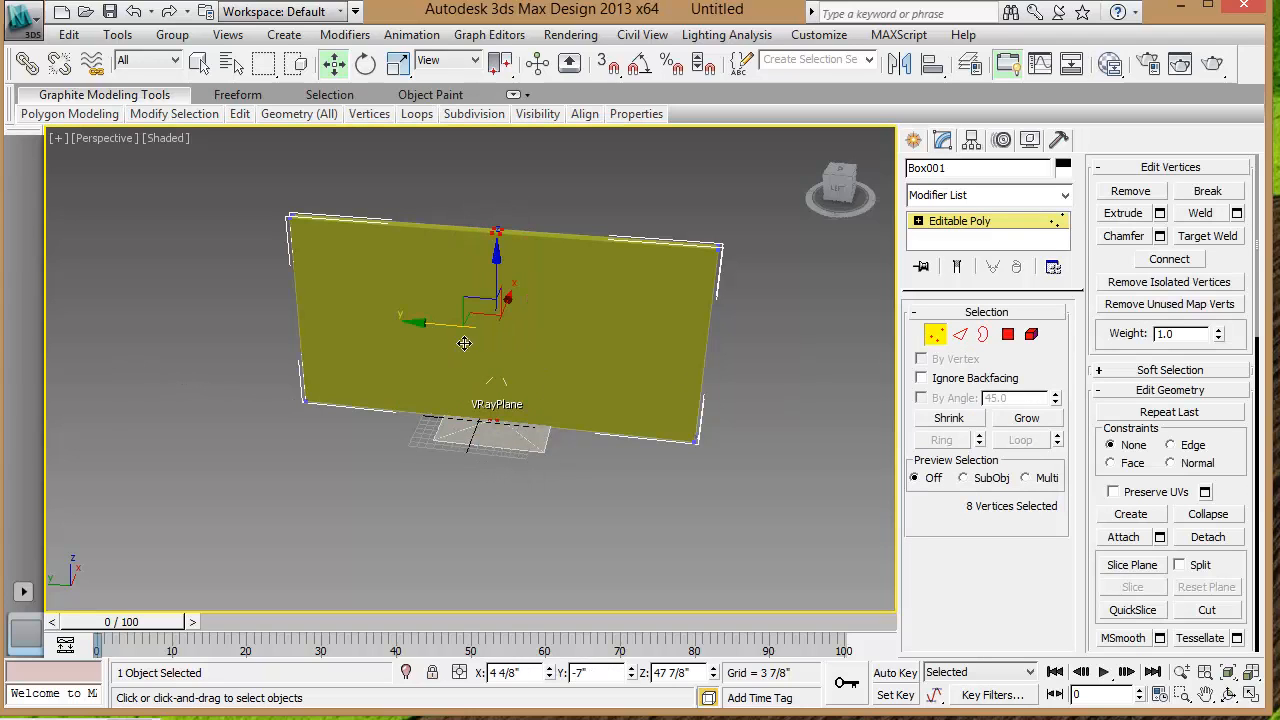
Set the viewport shading to Hidden Line and extrude the wall's narrow middle polygon into a long perpendicular wall.
click(1008, 334)
click(158, 150)
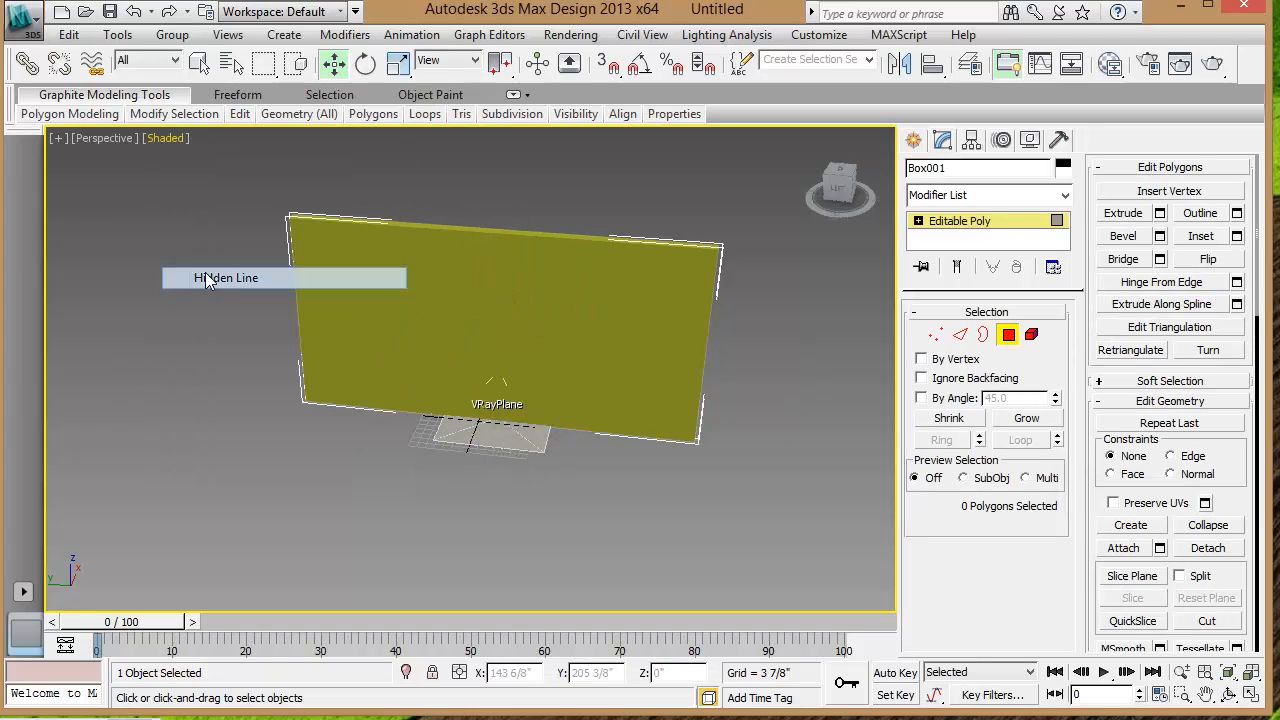
click(200, 277)
click(597, 340)
click(1160, 213)
alt+middle_drag(532, 510, 645, 540)
drag(491, 410, 743, 389)
drag(490, 409, 774, 374)
click(483, 438)
alt+middle_drag(510, 440, 683, 449)
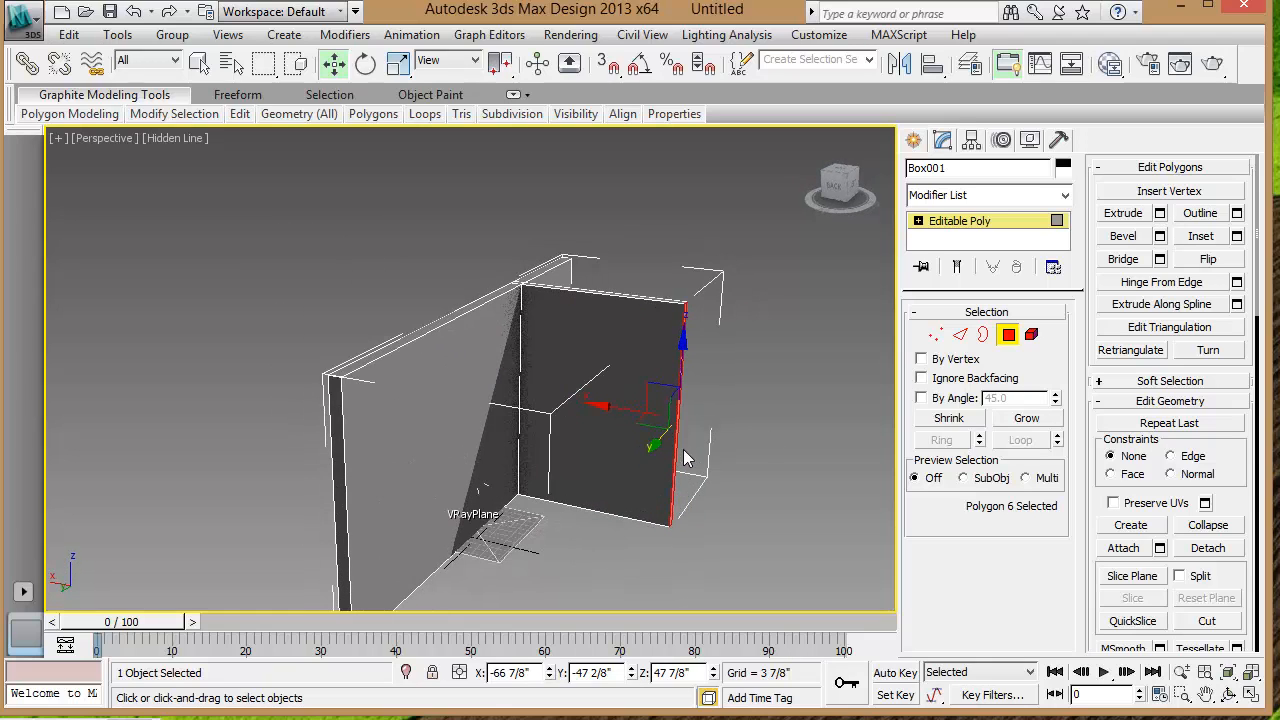
Connect the perpendicular wall's four horizontal edges with 2 segments and a pinch of about -81.
click(958, 337)
alt+middle_drag(560, 310, 630, 273)
double_click(630, 278)
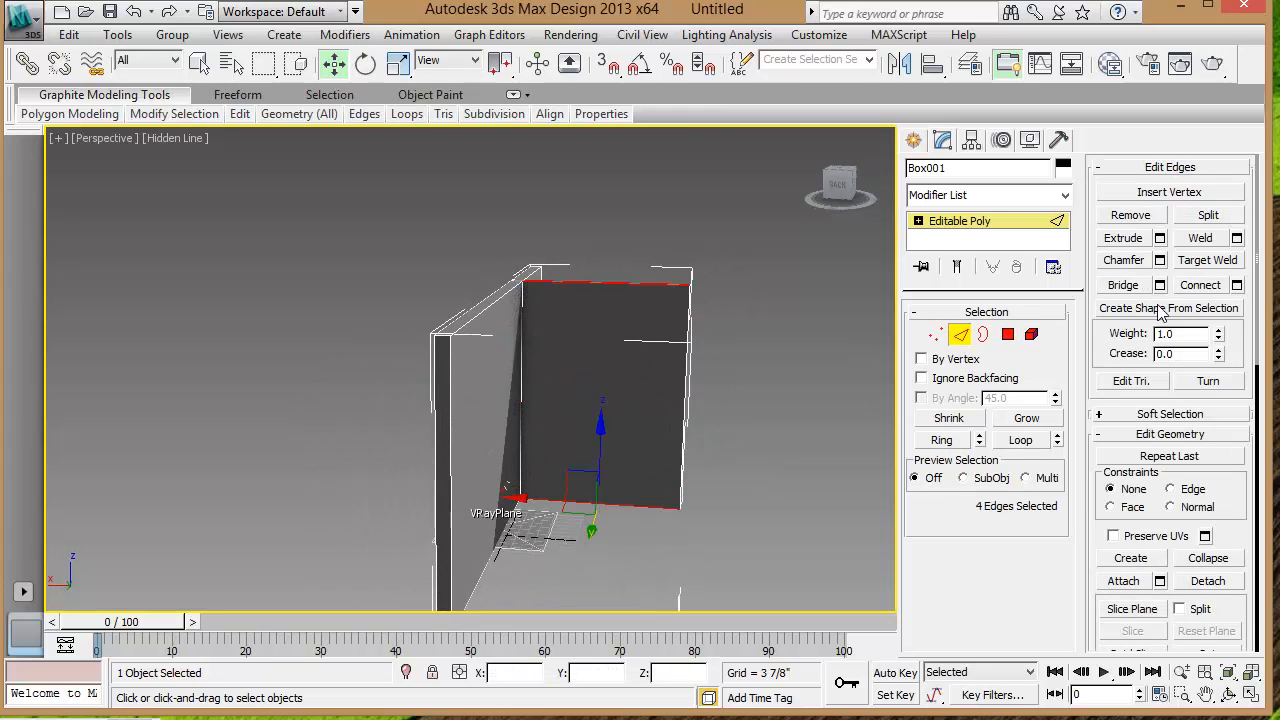
click(1237, 285)
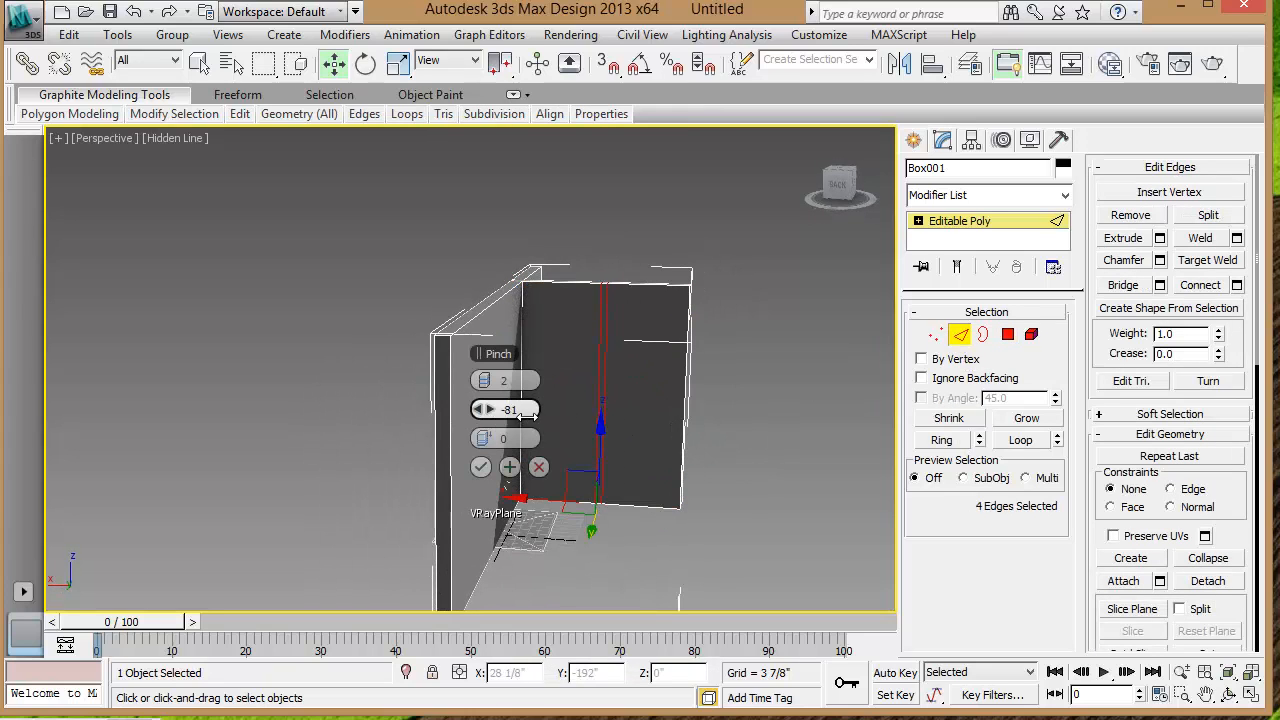
click(481, 467)
Move the eight vertices of the new edge pair along the perpendicular wall to near its free end.
click(935, 335)
alt+middle_drag(740, 325, 722, 362)
drag(578, 264, 634, 512)
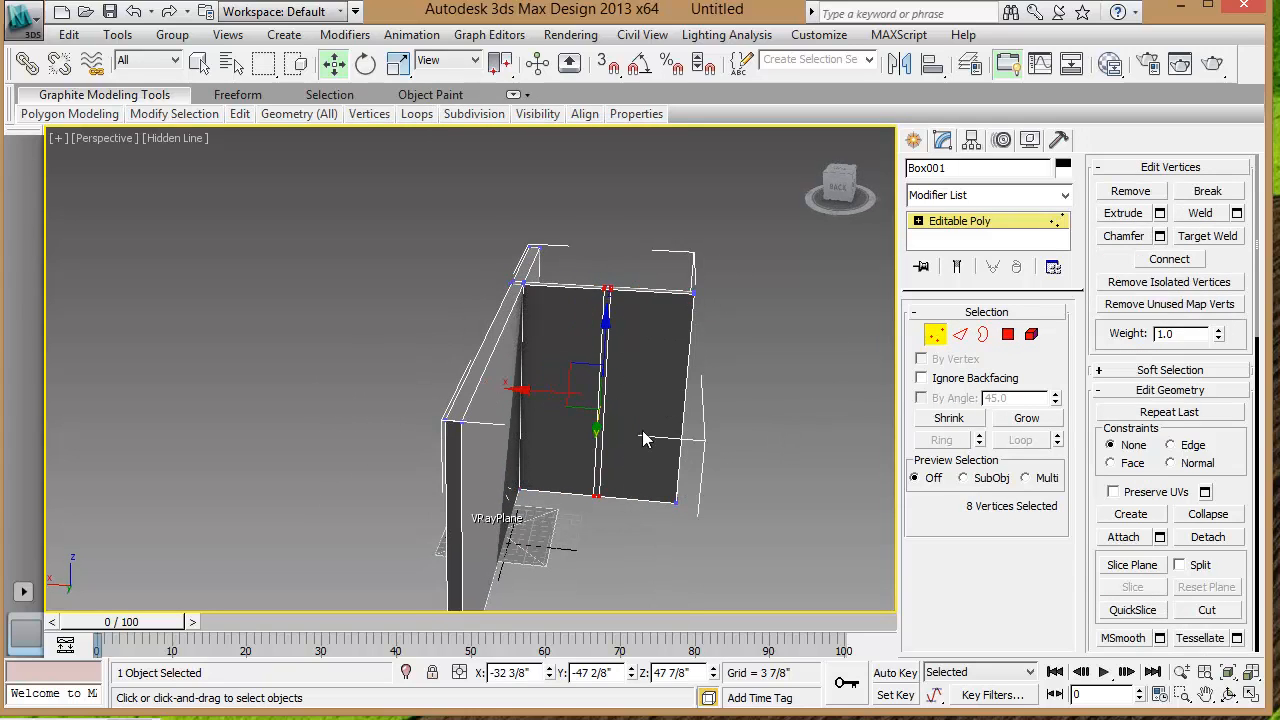
drag(548, 404, 619, 410)
Extrude the narrow polygon near the perpendicular wall's free end by about 14 4/8" to form a short return wall.
key(4)
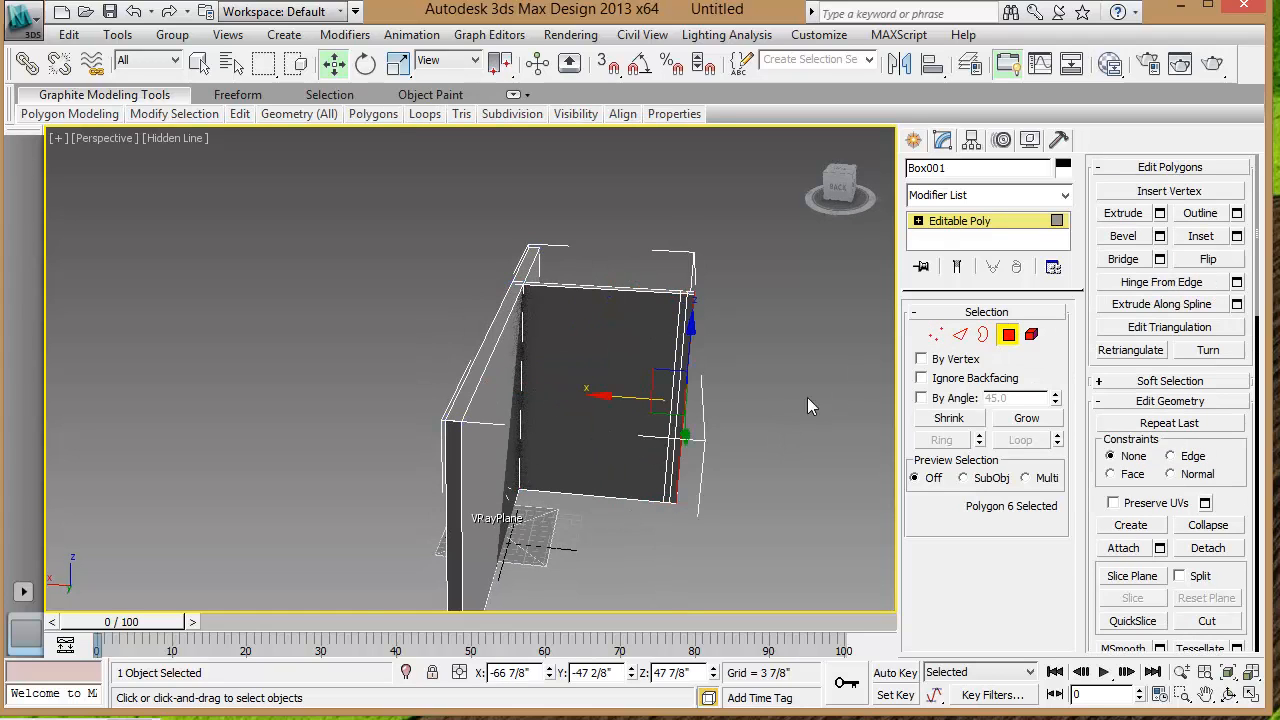
alt+middle_drag(612, 415, 585, 404)
click(690, 400)
click(1159, 214)
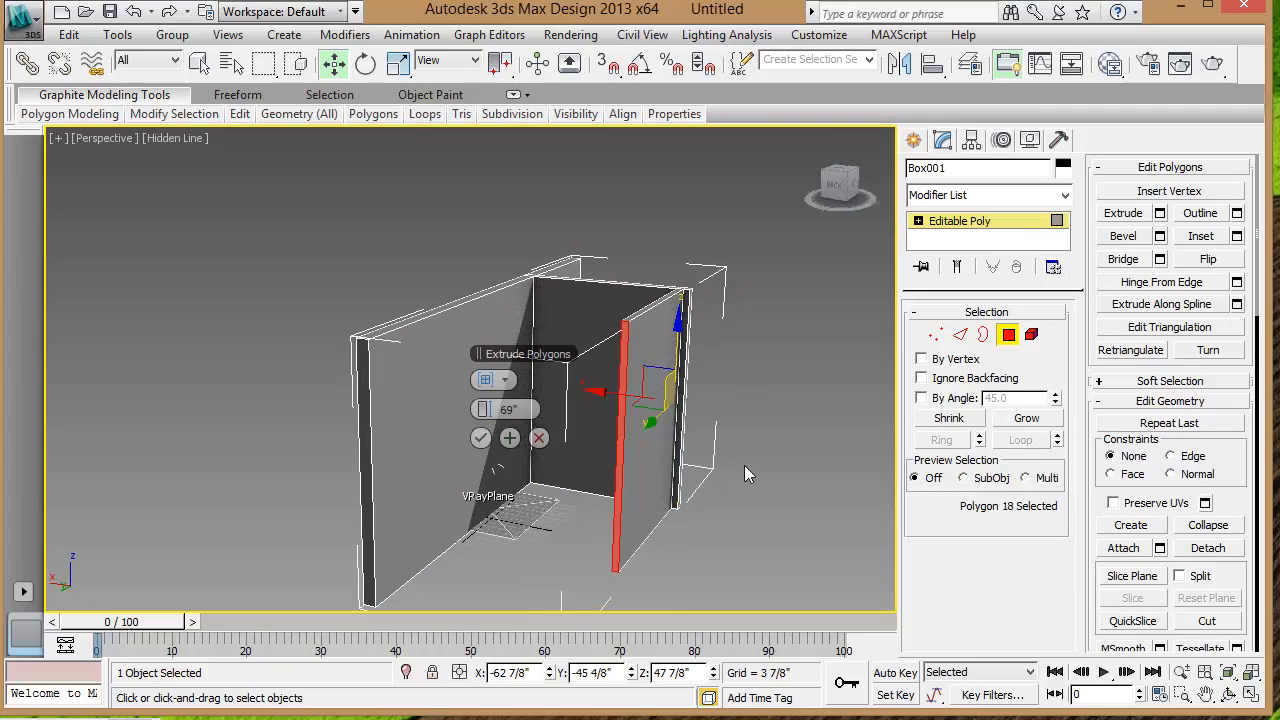
alt+middle_drag(748, 472, 690, 486)
drag(483, 411, 203, 406)
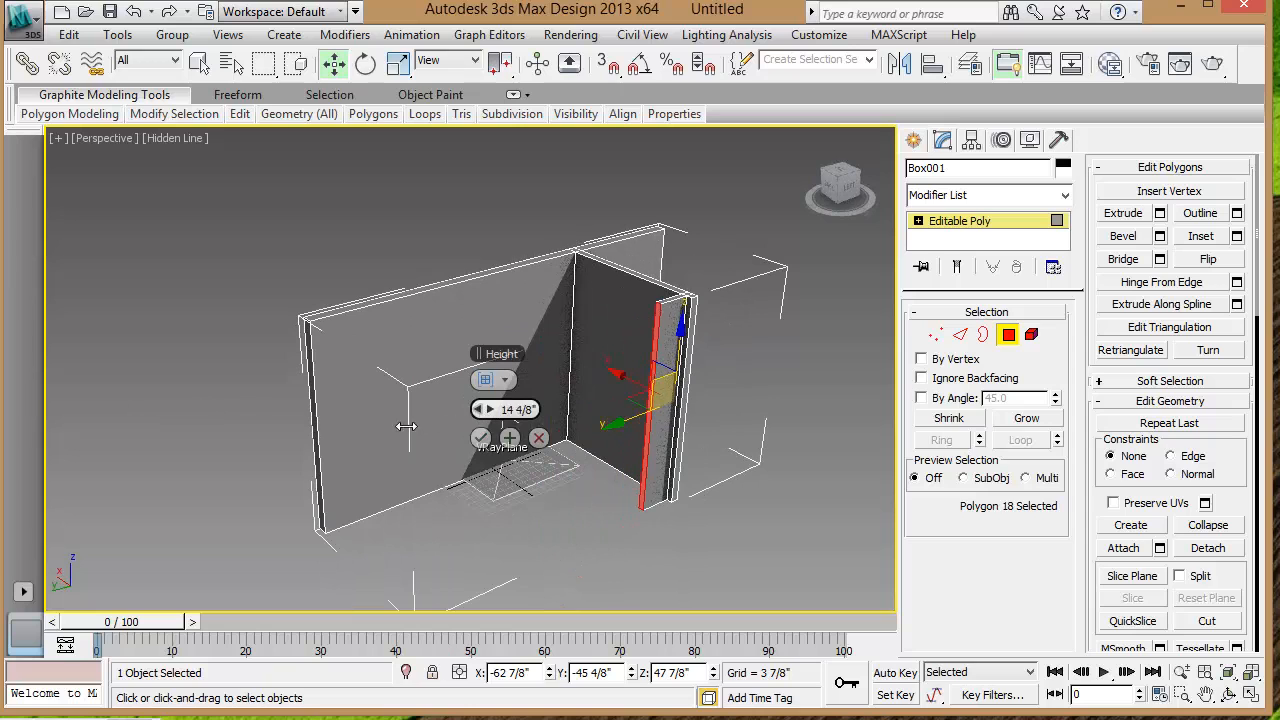
click(480, 438)
click(690, 466)
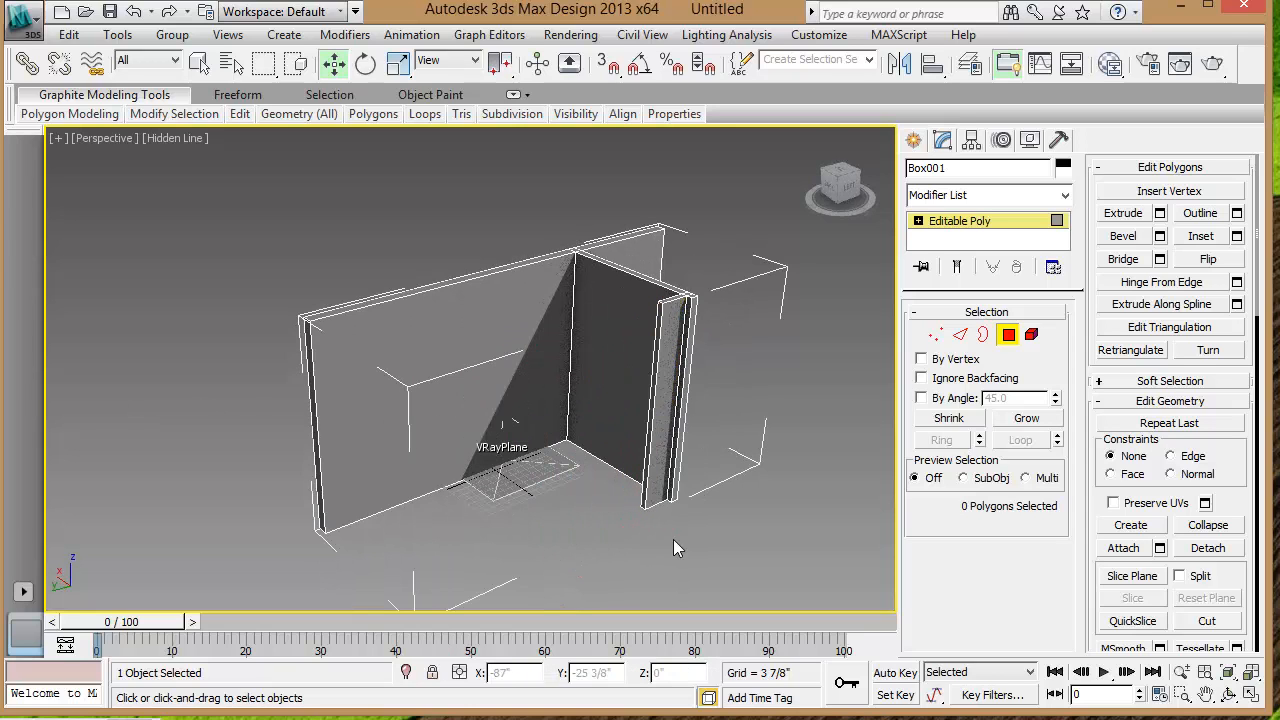
Leave polygon editing, test-render the perspective view and close the render window.
click(1008, 335)
click(1212, 63)
click(684, 12)
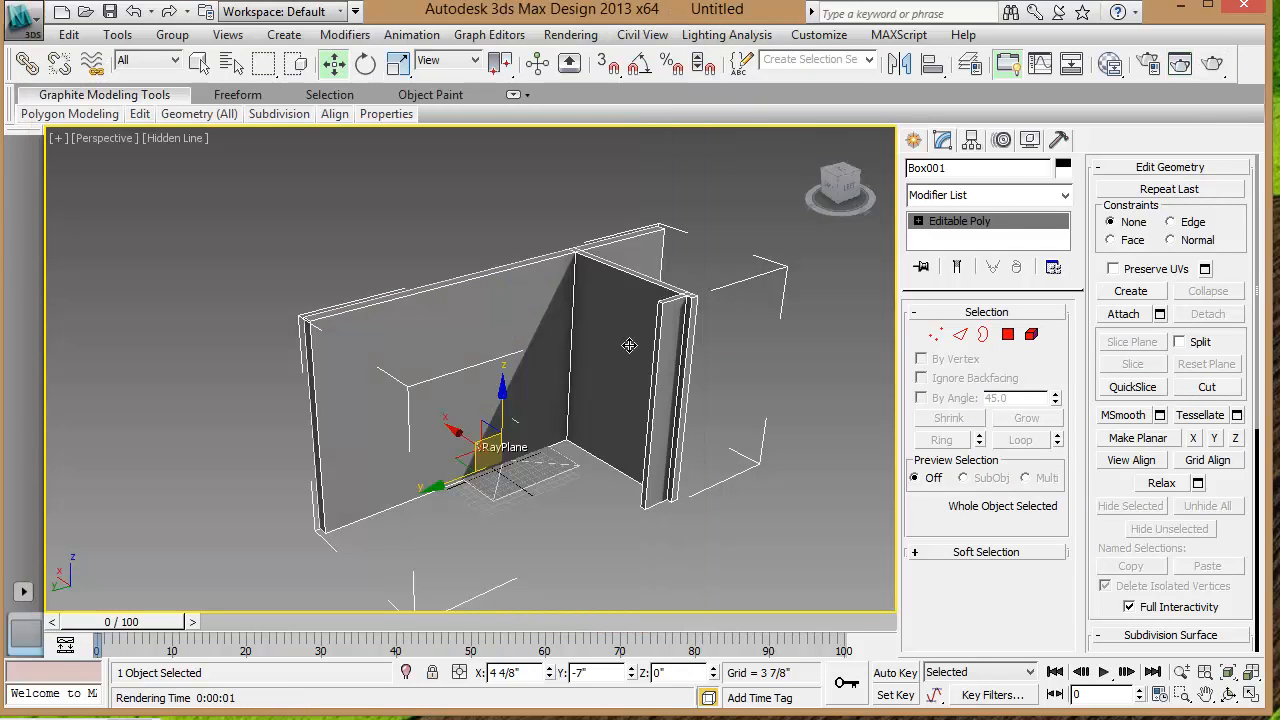
Set the wall object's colour to a medium blue from the basic palette.
click(1062, 167)
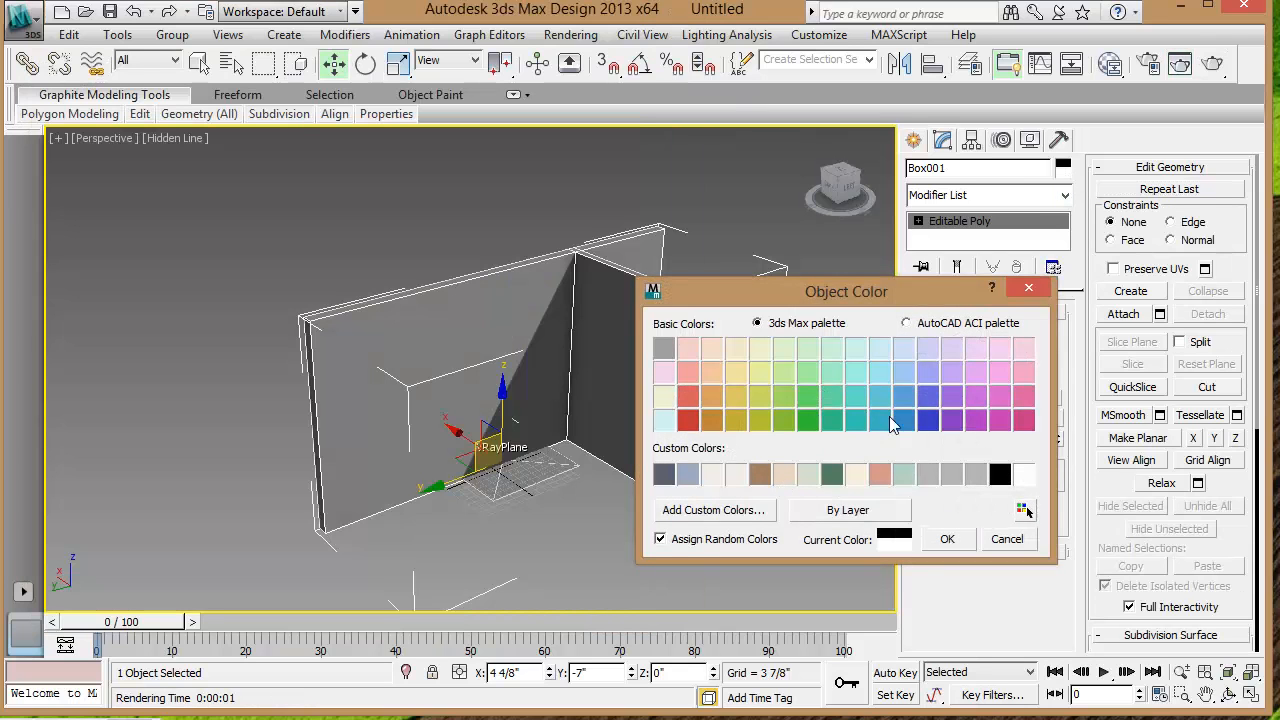
click(904, 397)
click(947, 539)
Create a plane-type VRayLight beside the long wall in the top view, half-length about 9 7/8" and half-width about 17 1/8".
alt+middle_drag(646, 534, 634, 514)
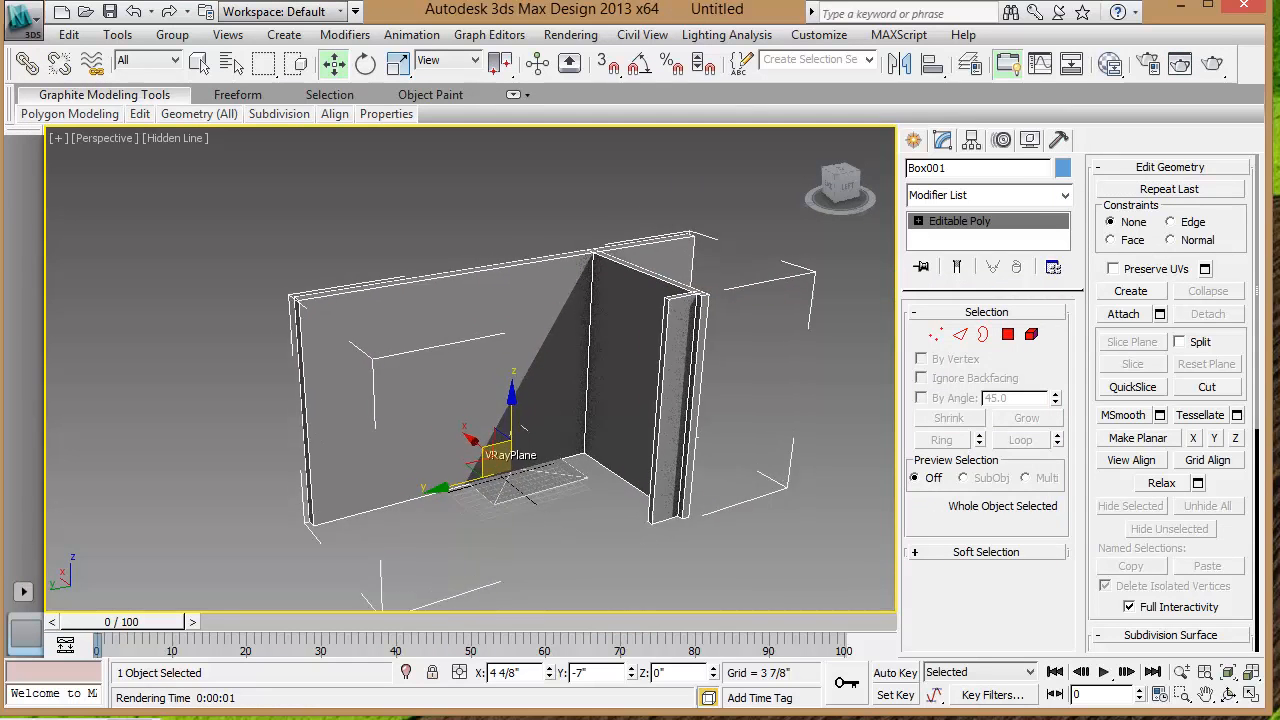
scroll(491, 429, up, 3)
alt+middle_drag(491, 429, 484, 394)
scroll(484, 394, up, 1)
click(781, 194)
click(912, 143)
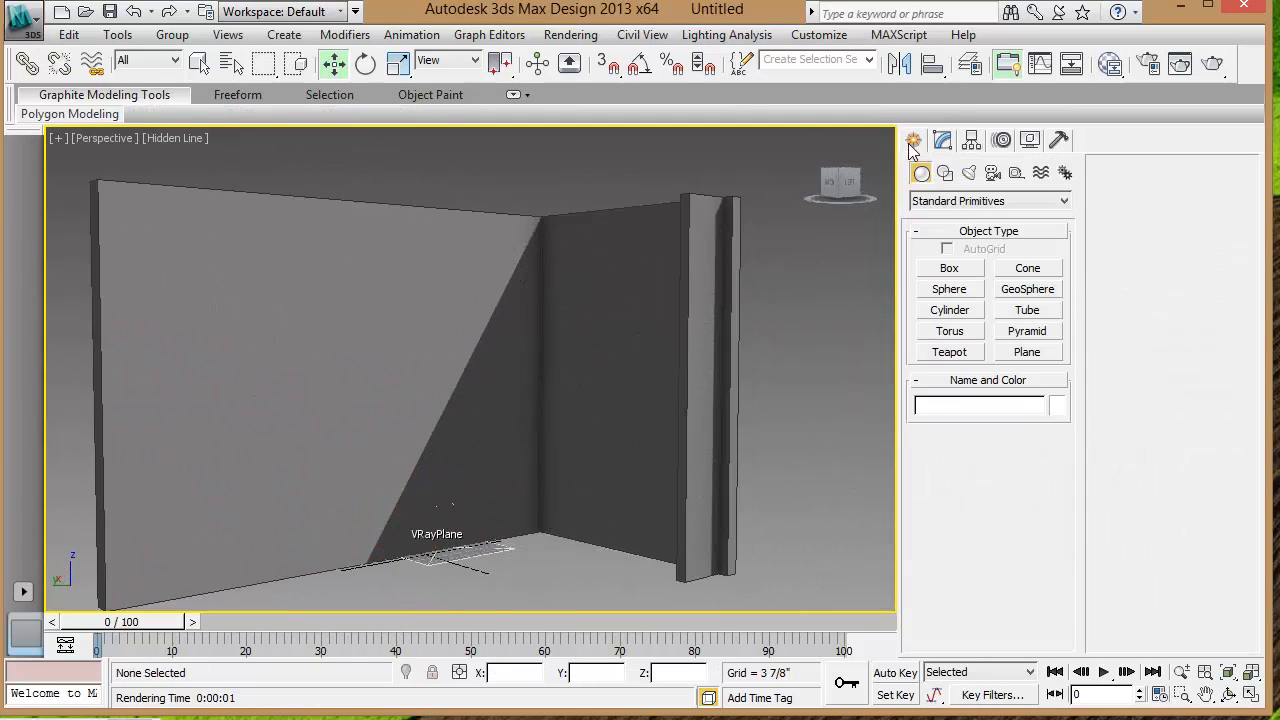
click(967, 174)
click(960, 203)
click(938, 246)
click(949, 268)
key(alt+w)
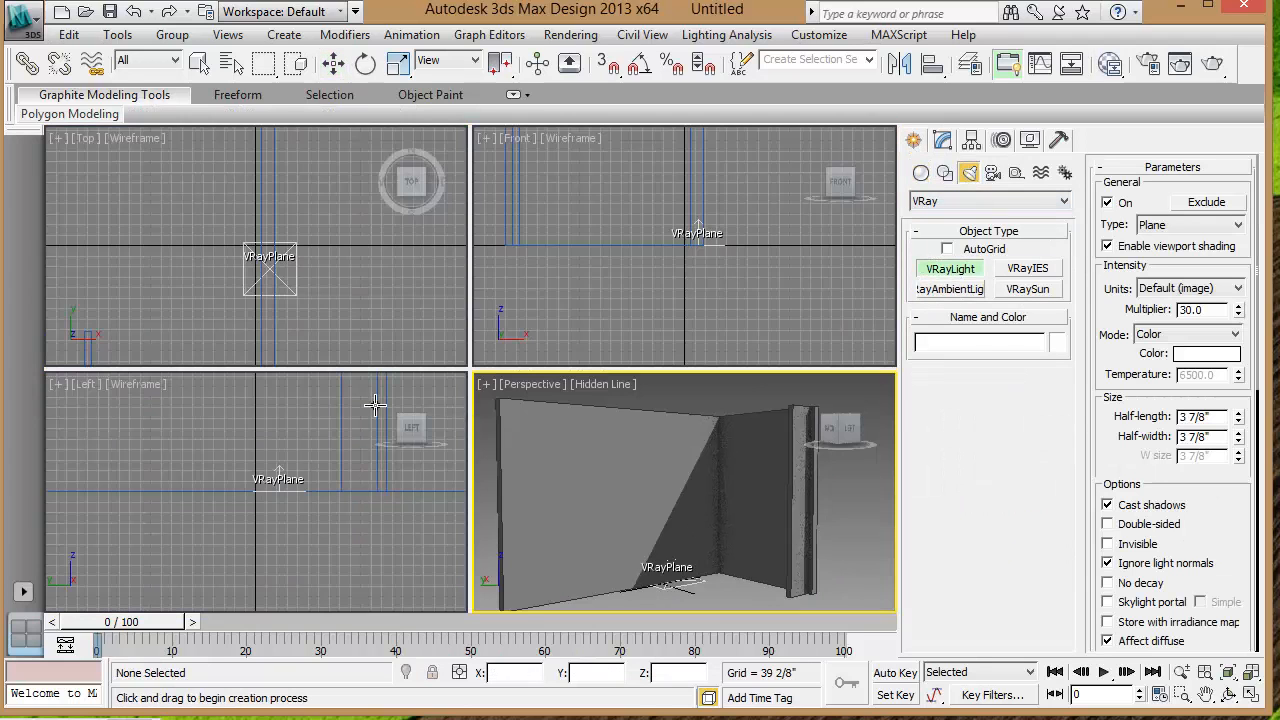
right_click(240, 312)
drag(304, 271, 324, 307)
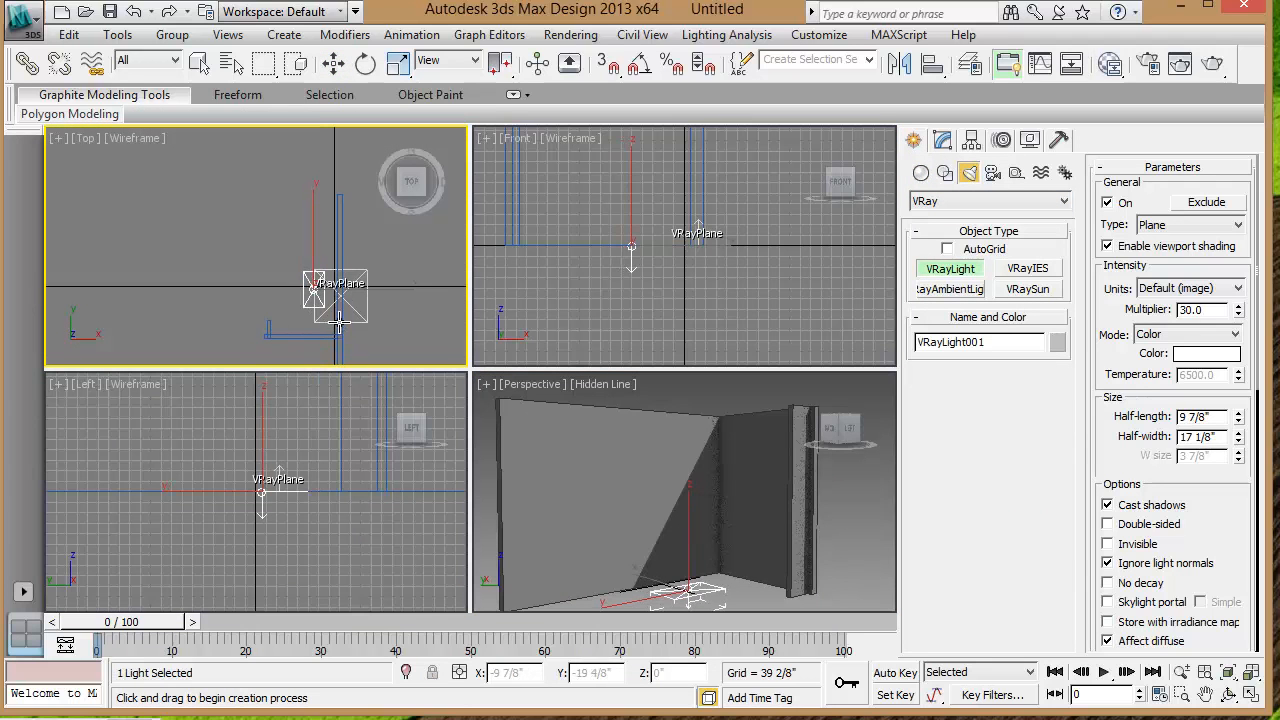
Raise the VRayLight to ceiling height near the top of the walls.
key(w)
right_click(534, 275)
scroll(560, 296, down, 3)
drag(609, 241, 609, 116)
Clone the ceiling light farther along the long wall and shift both lights about 9 5/8" away from that wall.
right_click(434, 201)
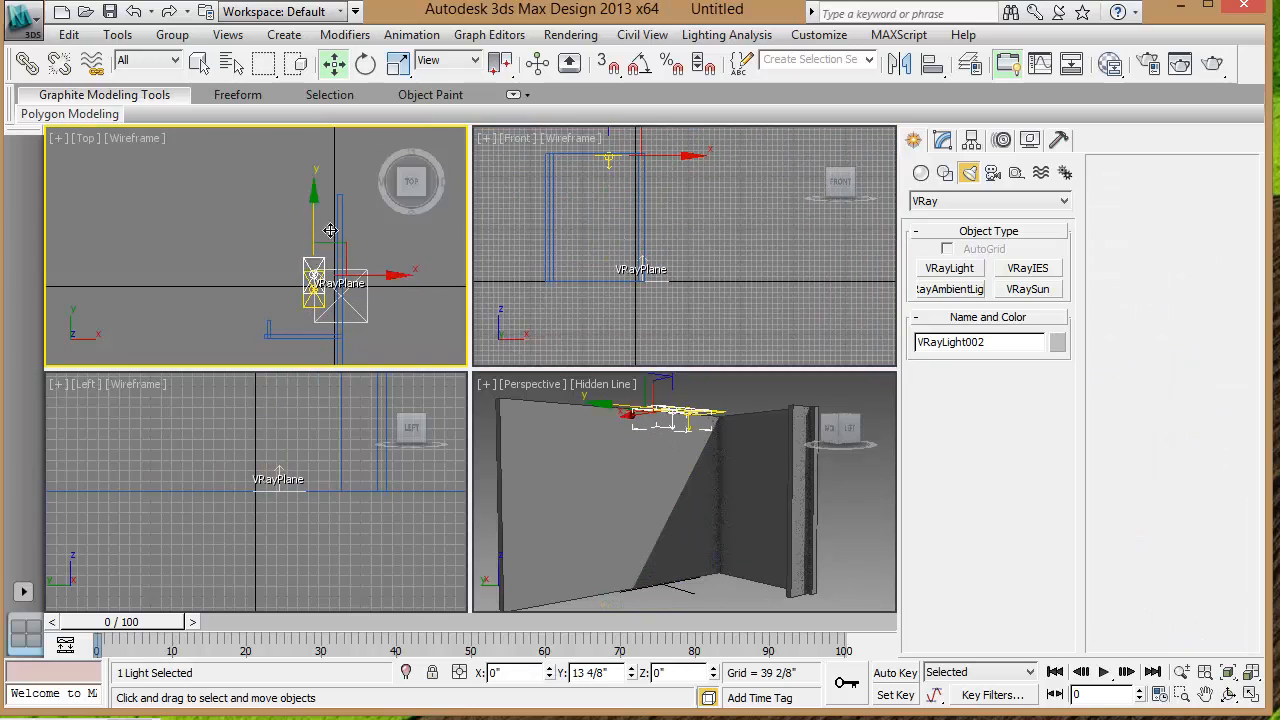
shift+drag(316, 288, 316, 216)
click(551, 450)
drag(377, 257, 368, 257)
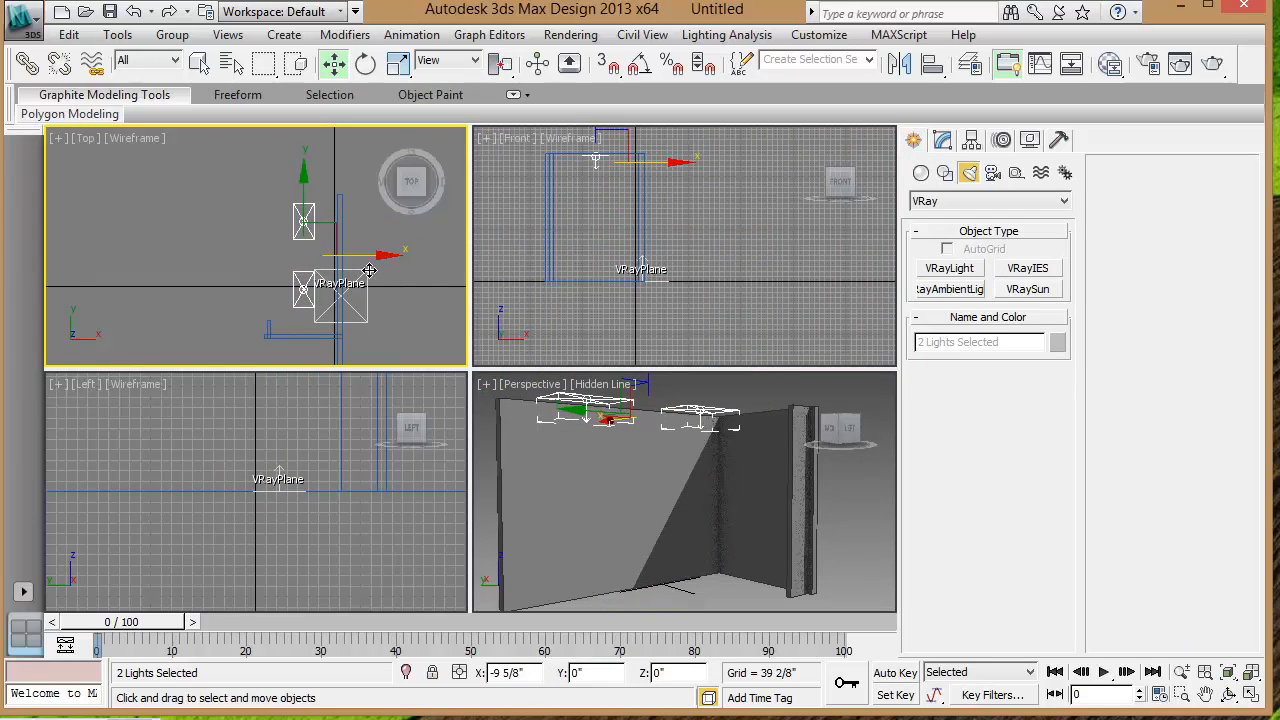
click(408, 298)
Render the perspective view to check the two ceiling lights, and close the render window.
right_click(680, 517)
click(1214, 66)
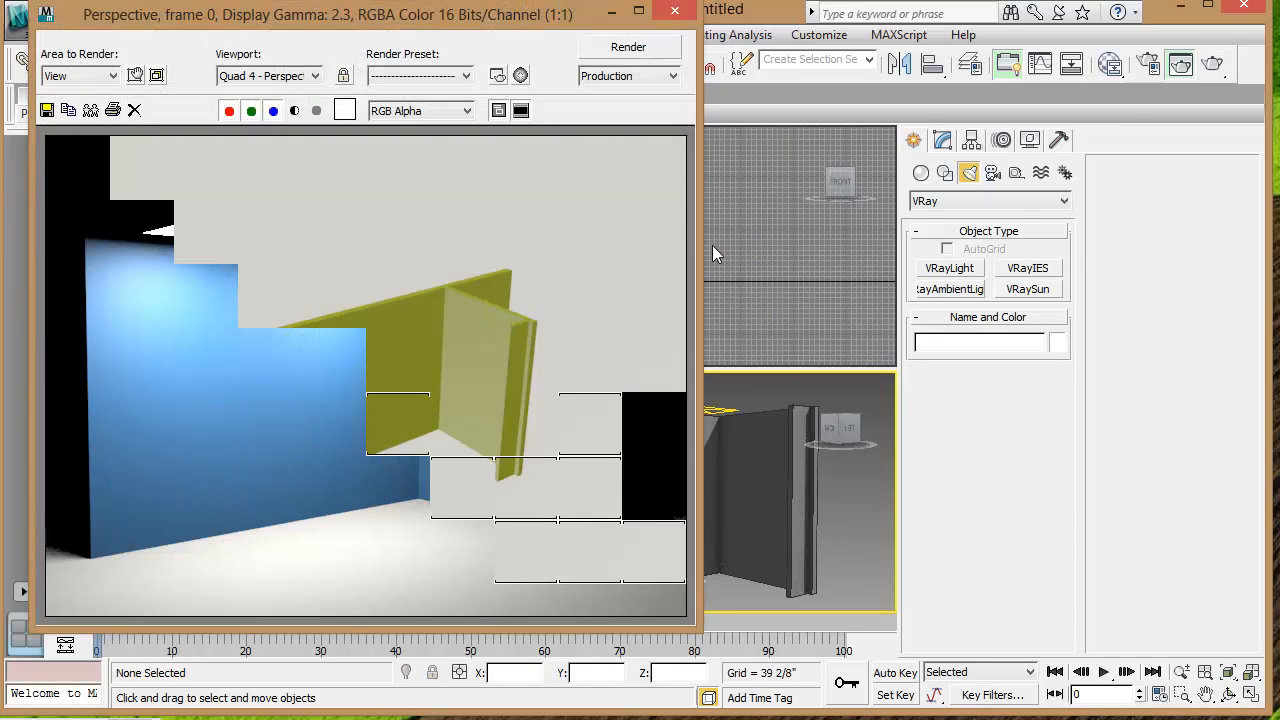
click(668, 18)
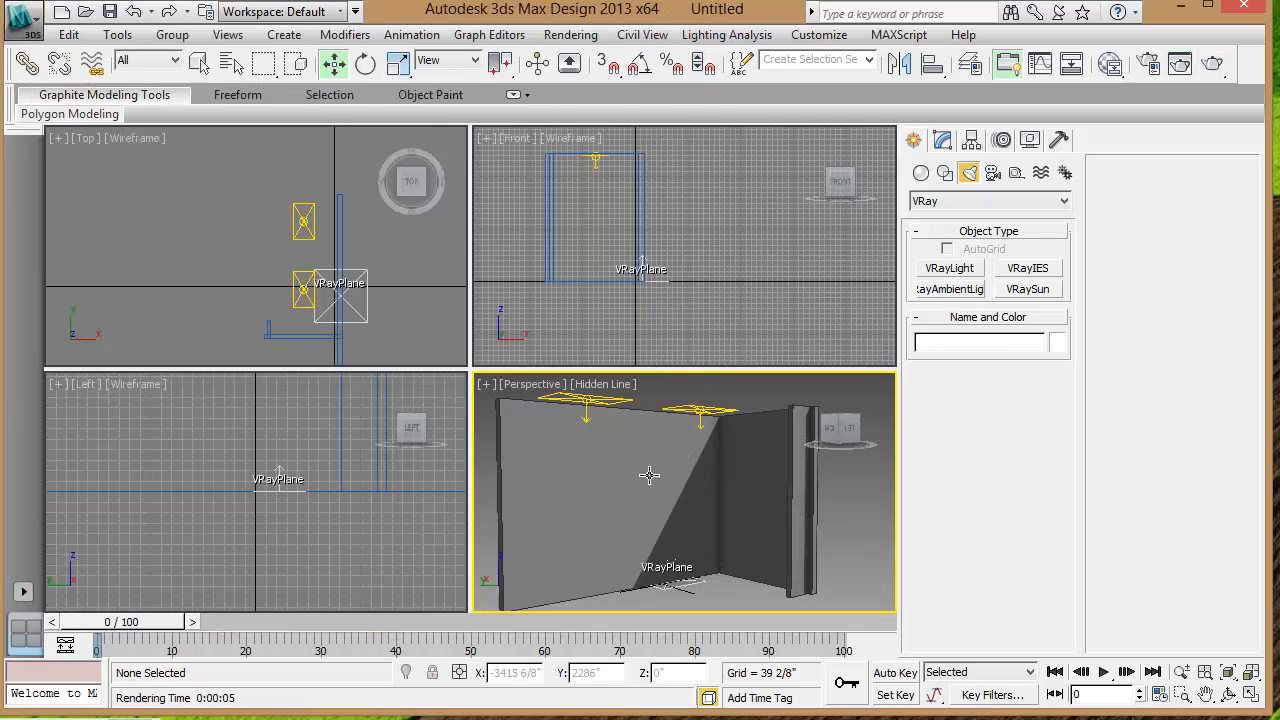
Move both ceiling lights about 5 1/8" farther from the long wall and raise them slightly.
alt+middle_drag(651, 471, 686, 471)
key(alt+w)
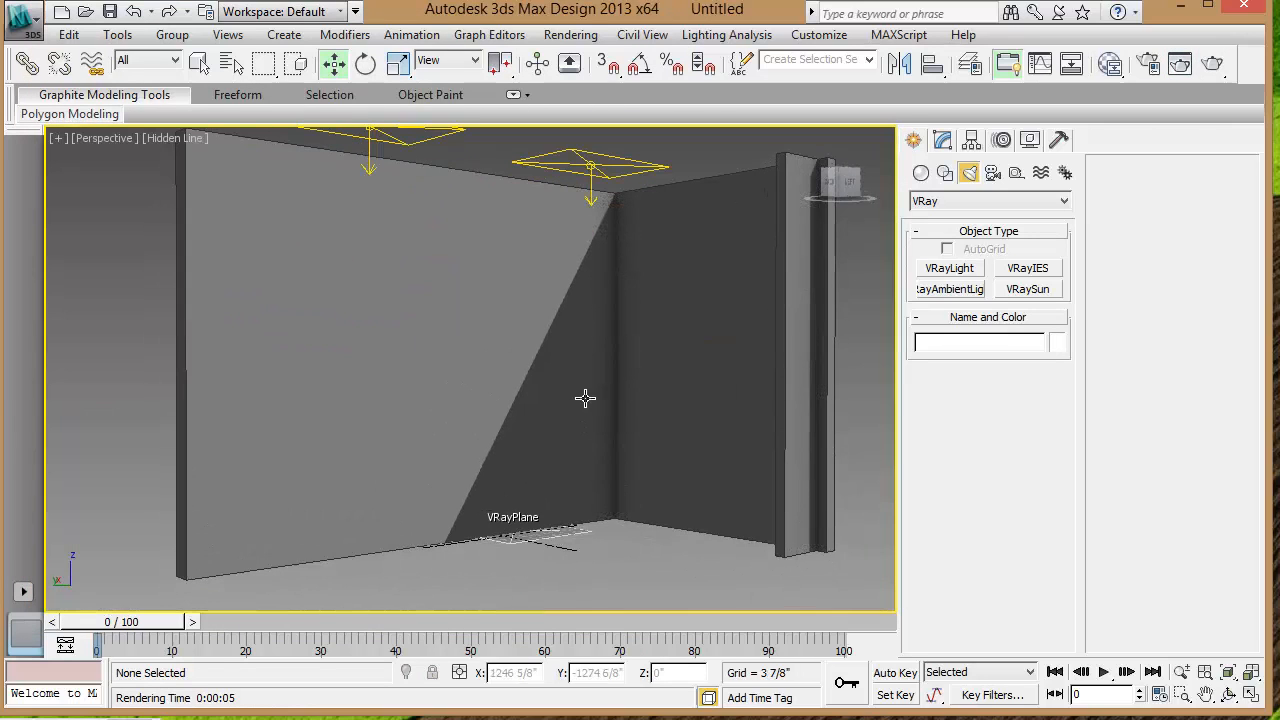
click(592, 167)
ctrl+click(390, 150)
alt+middle_drag(449, 257, 537, 370)
drag(509, 305, 531, 314)
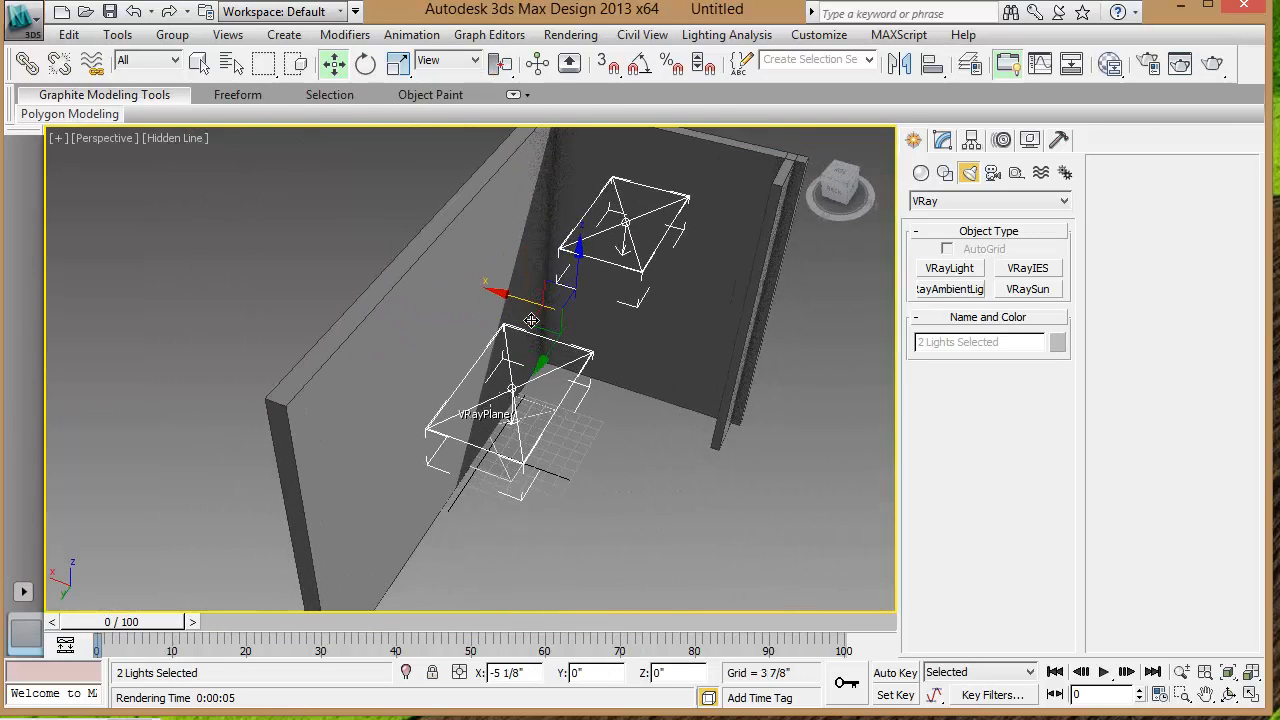
alt+middle_drag(600, 410, 556, 314)
drag(588, 280, 589, 260)
alt+middle_drag(589, 260, 595, 336)
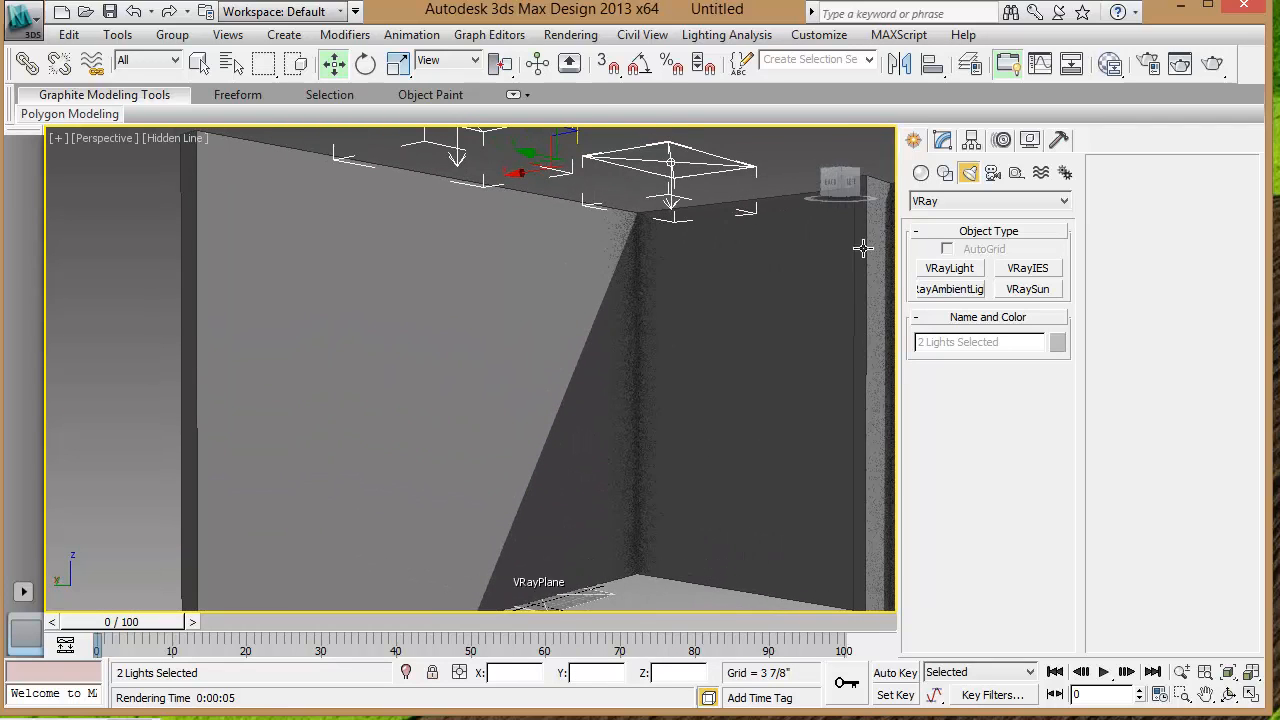
click(863, 248)
Change the wall object's colour to a pale blue from the basic palette.
click(614, 244)
click(1054, 345)
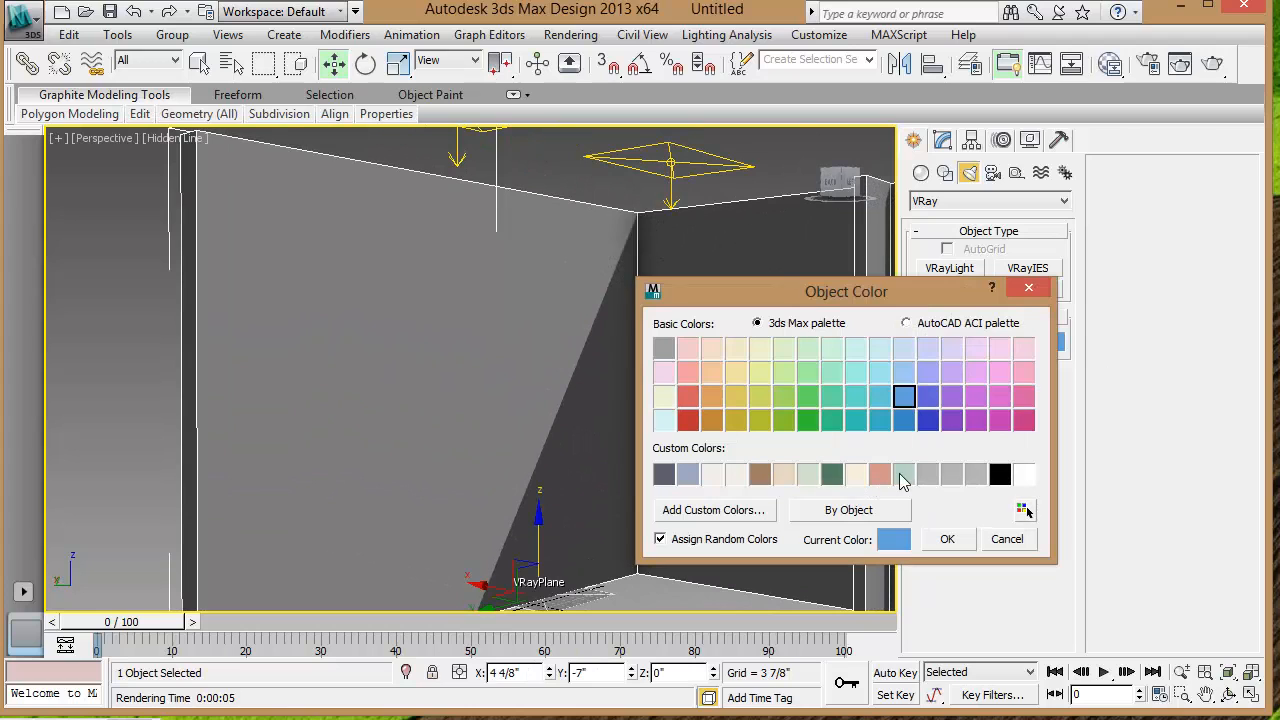
click(880, 372)
click(905, 352)
click(955, 539)
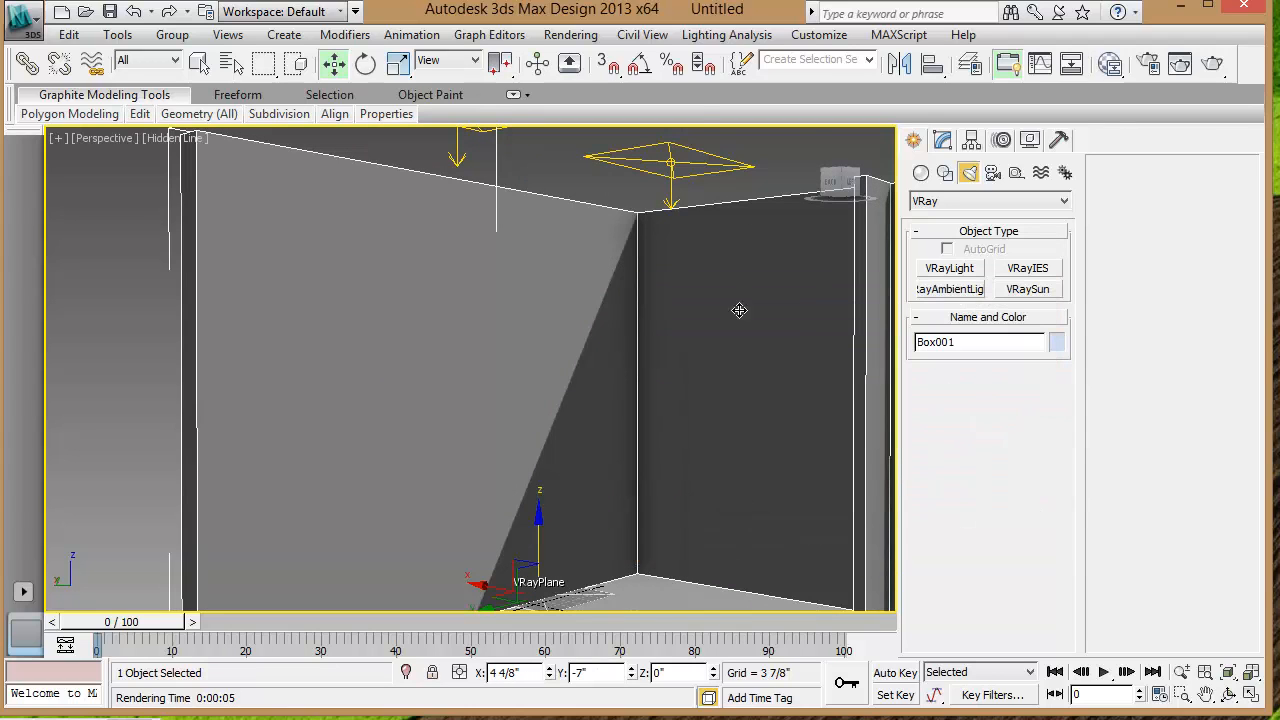
Test-render the scene with the recoloured walls, close the render window and deselect the walls.
click(1212, 64)
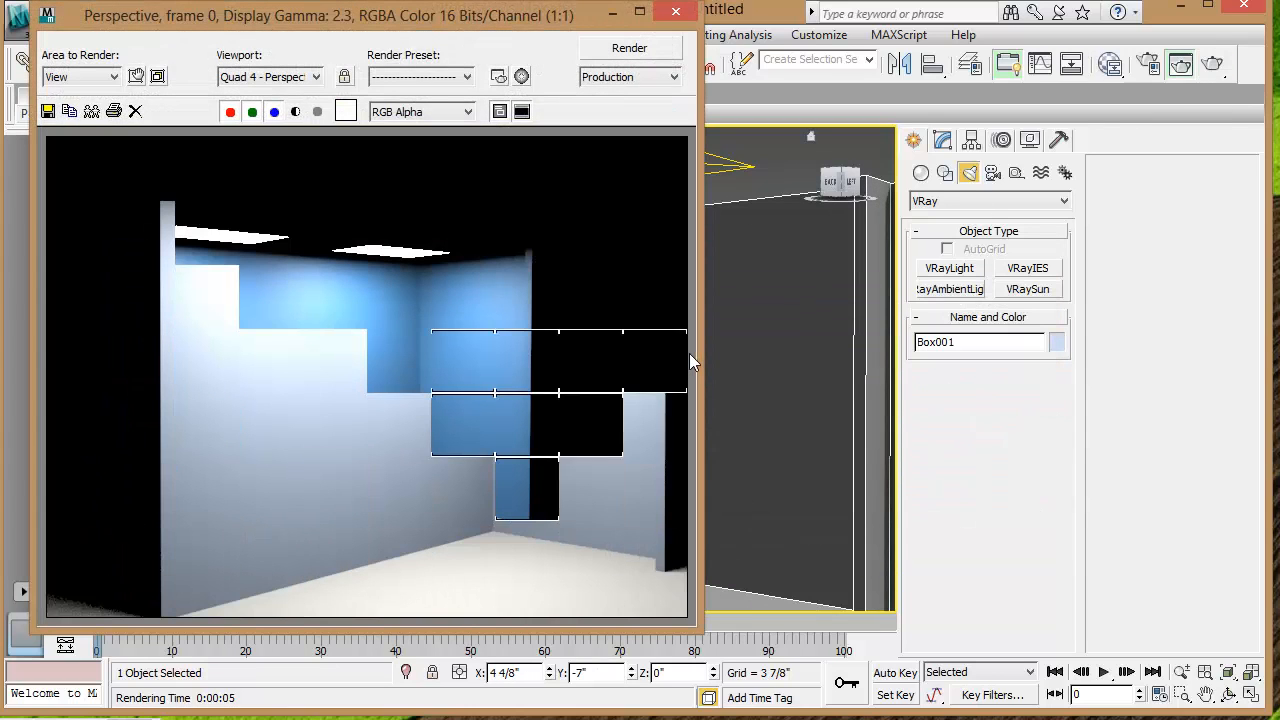
click(676, 11)
click(712, 196)
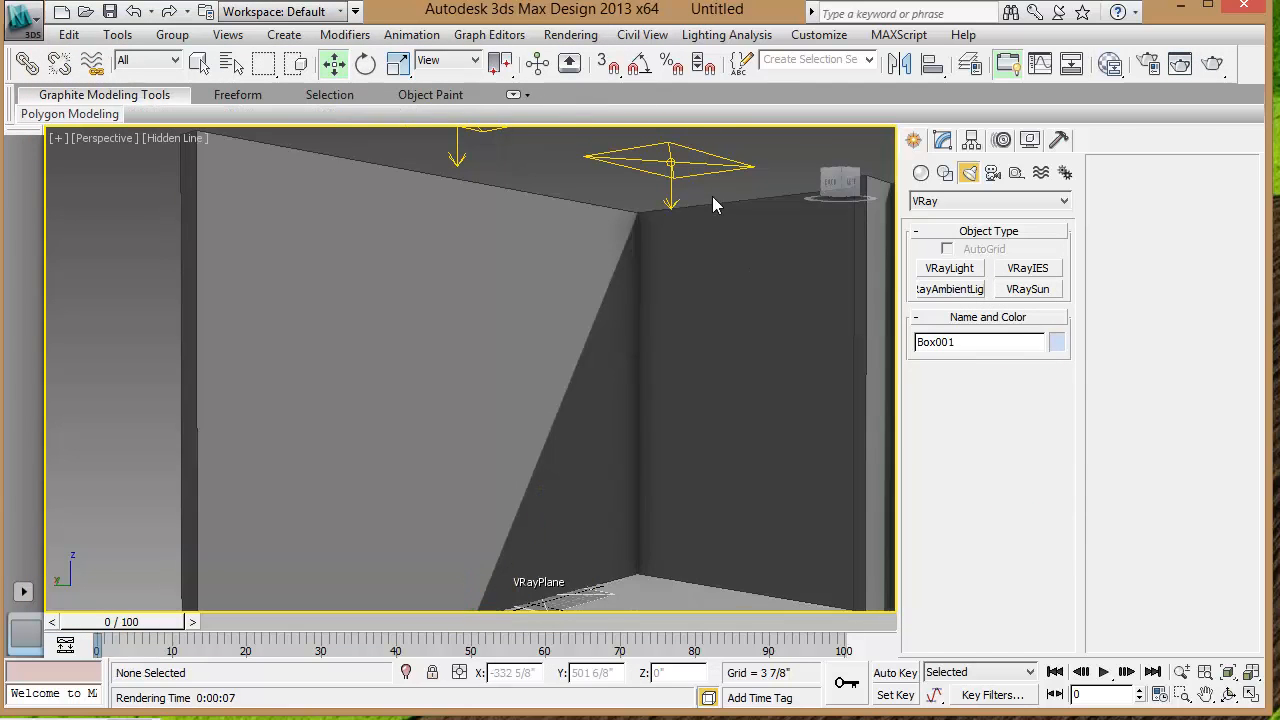
Create a sign plane on the long wall in the left view, about 20 4/8" by 61 6/8", with 1 length and 1 width segment.
key(alt+w)
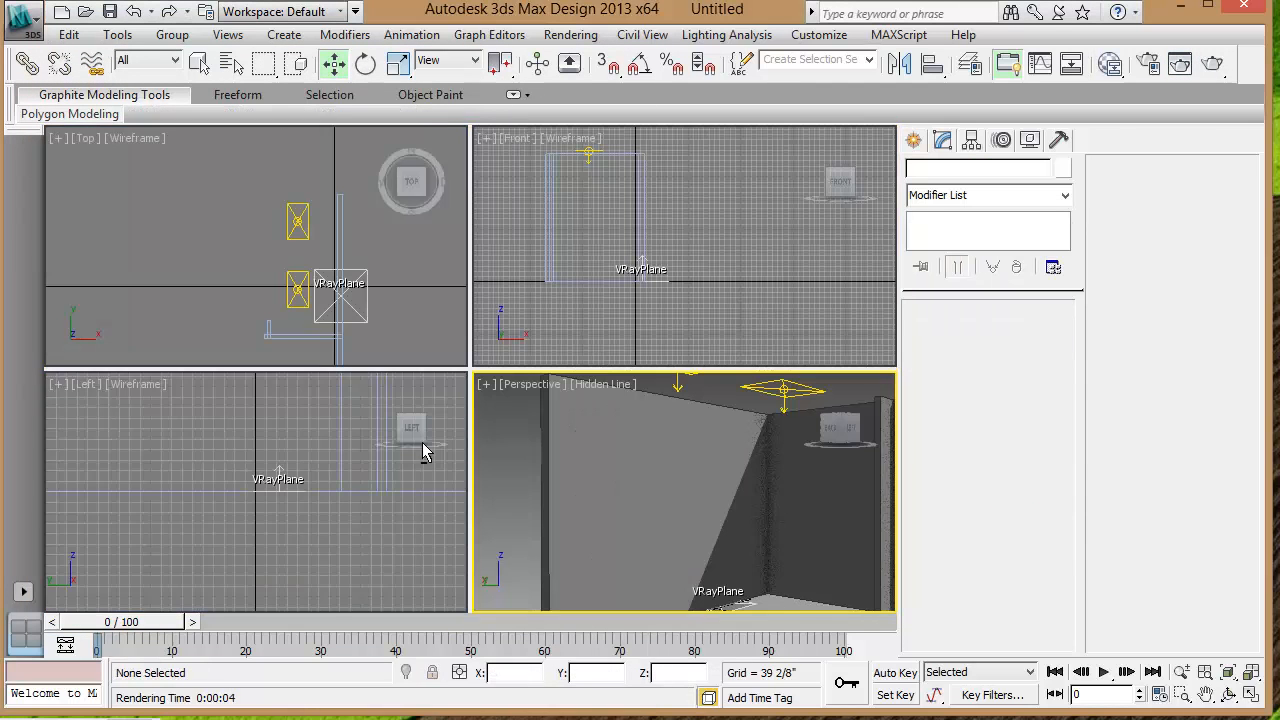
click(338, 511)
key(z)
click(913, 139)
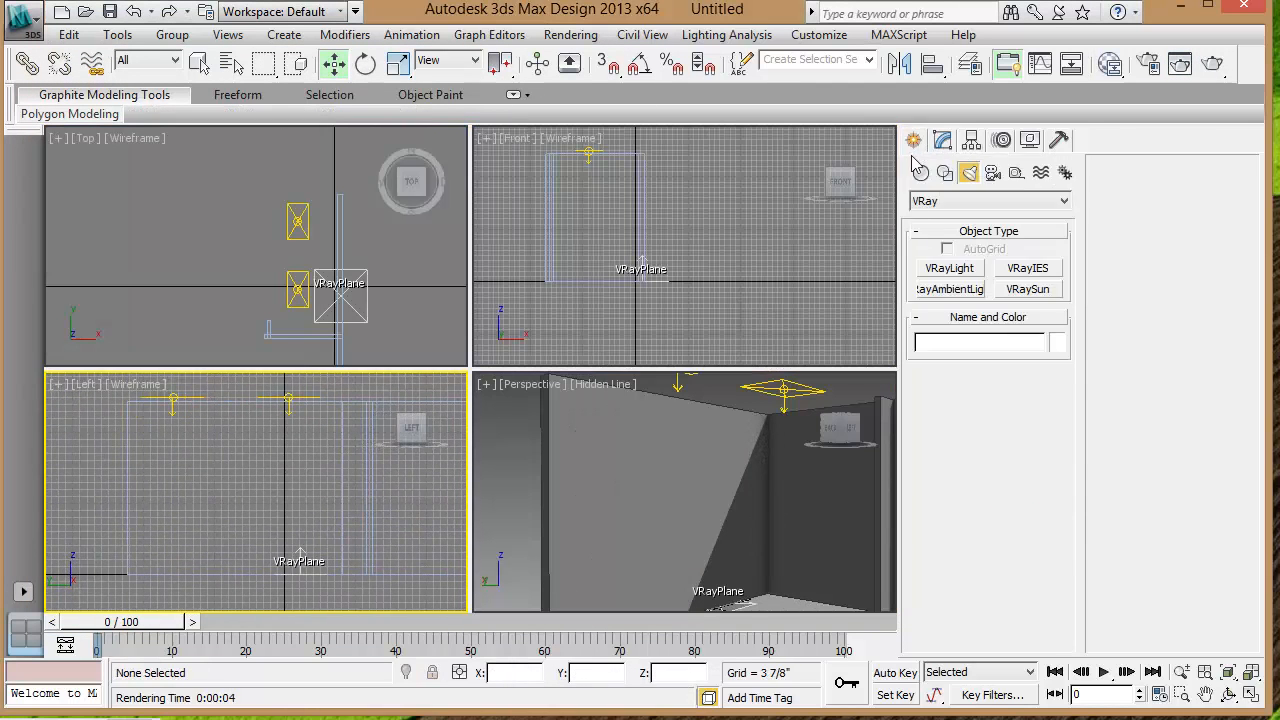
click(1019, 358)
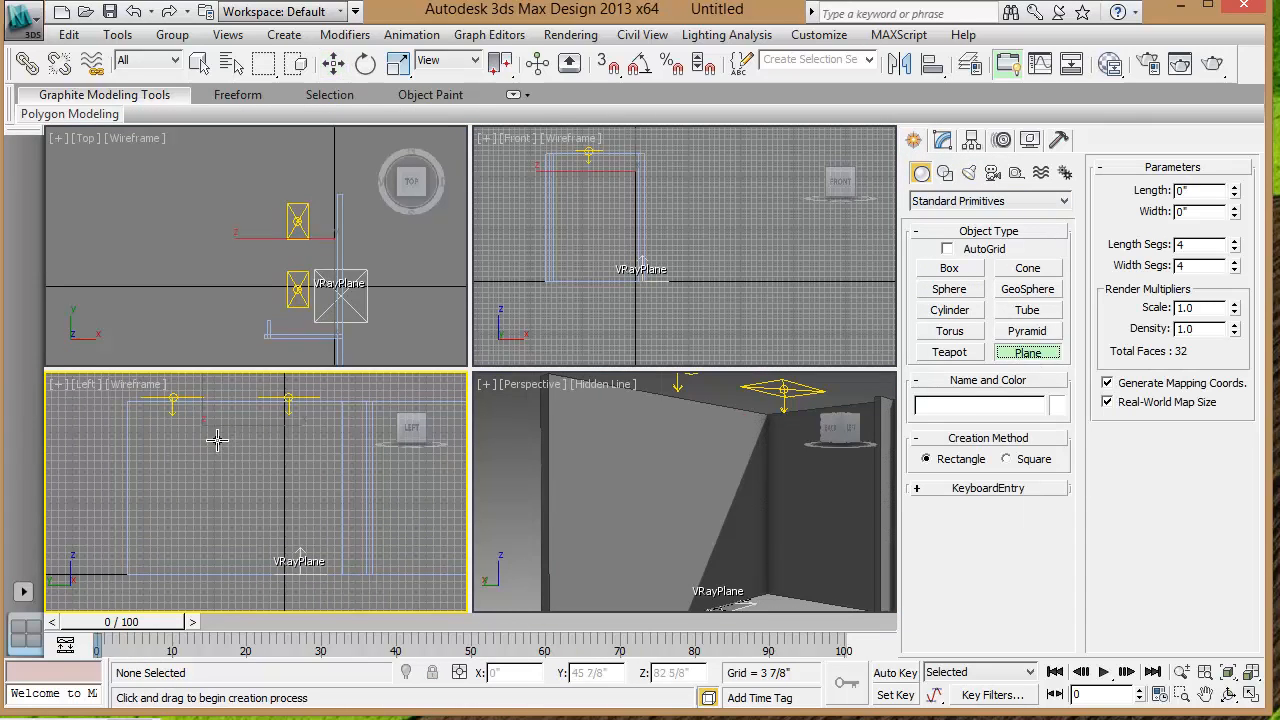
drag(202, 427, 314, 462)
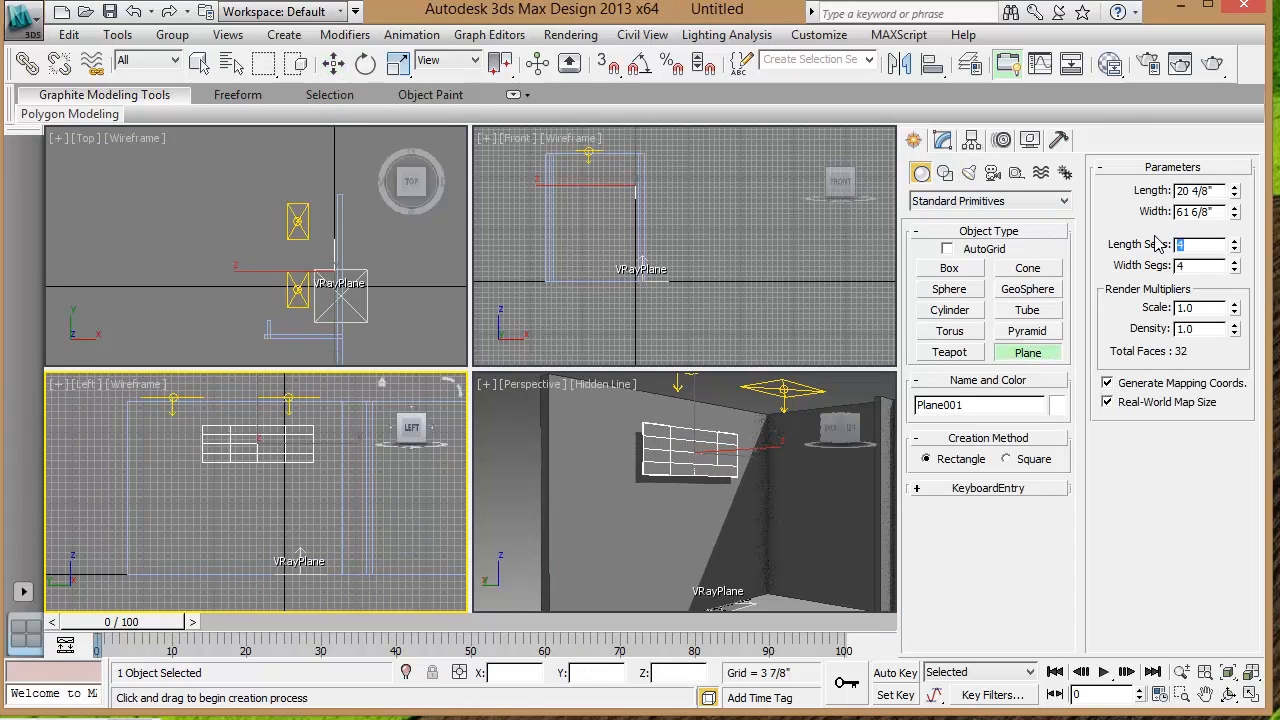
text(1)
key(Tab)
Move the sign plane along X in the top view so it sits just in front of the long wall's surface.
middle_click(252, 304)
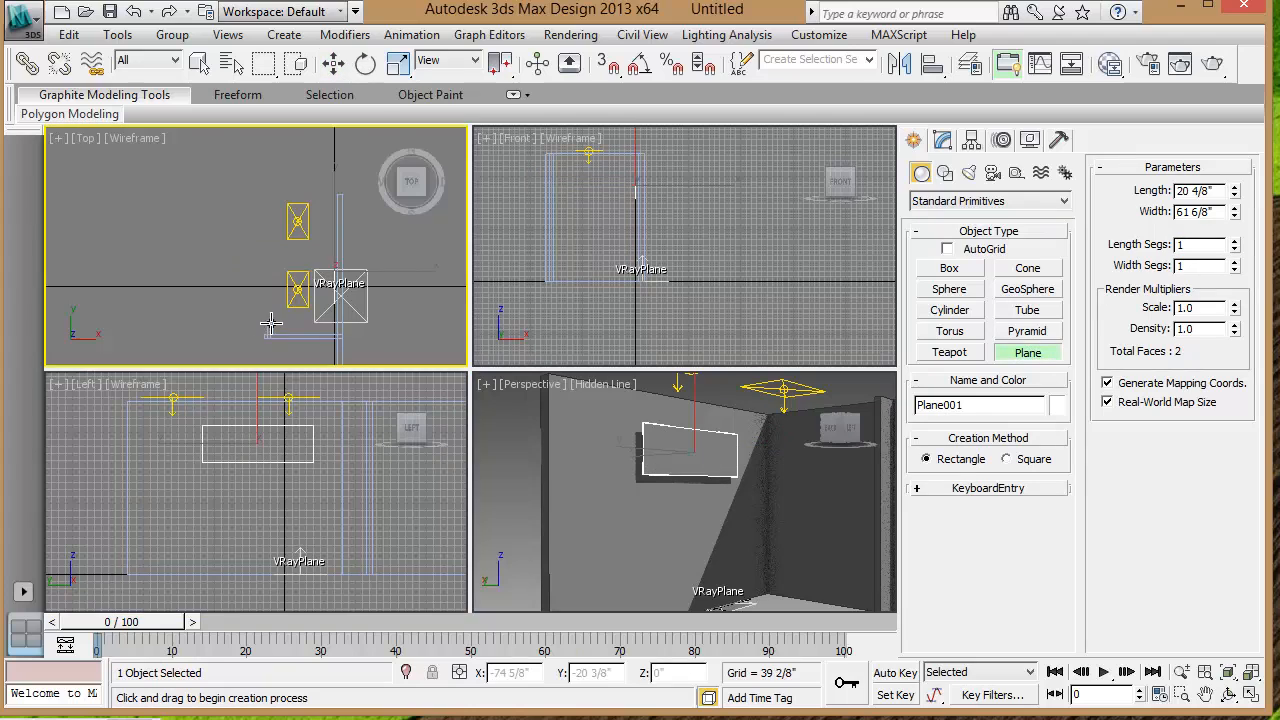
scroll(250, 305, up, 5)
middle_drag(247, 305, 143, 291)
middle_drag(266, 350, 93, 337)
middle_drag(236, 317, 272, 297)
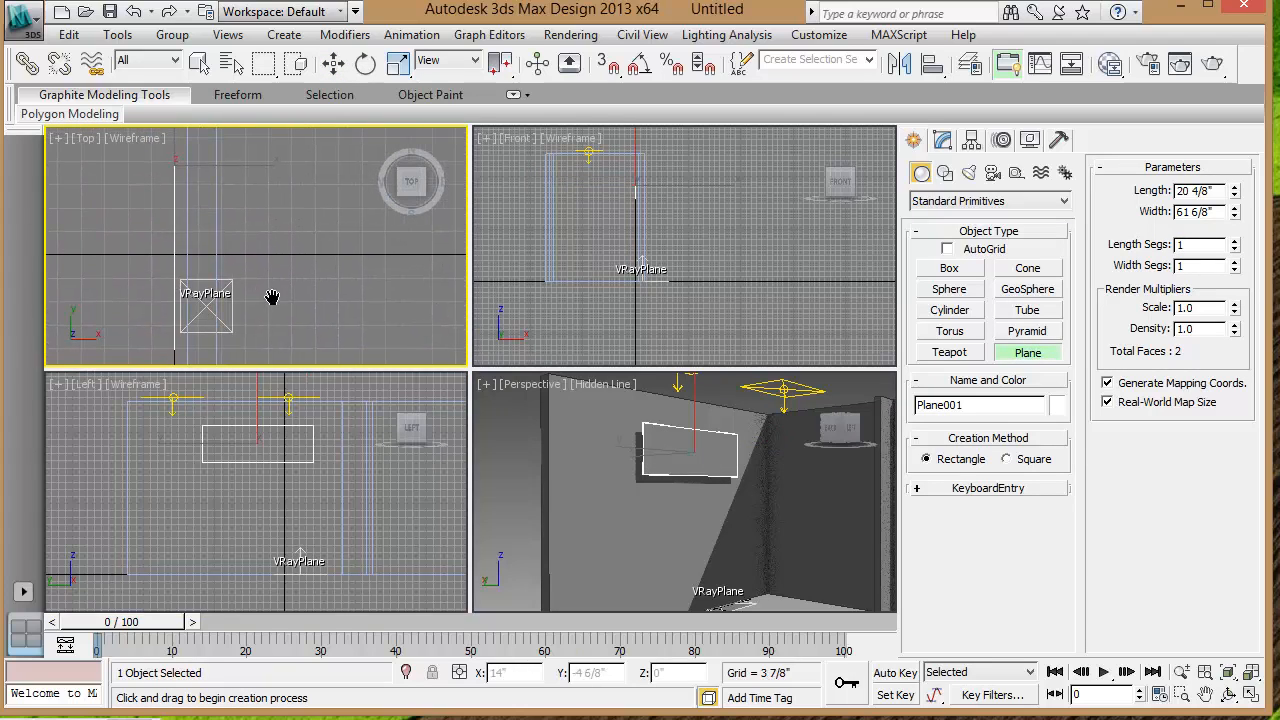
click(335, 75)
middle_drag(262, 214, 270, 302)
drag(265, 268, 277, 264)
middle_click(749, 541)
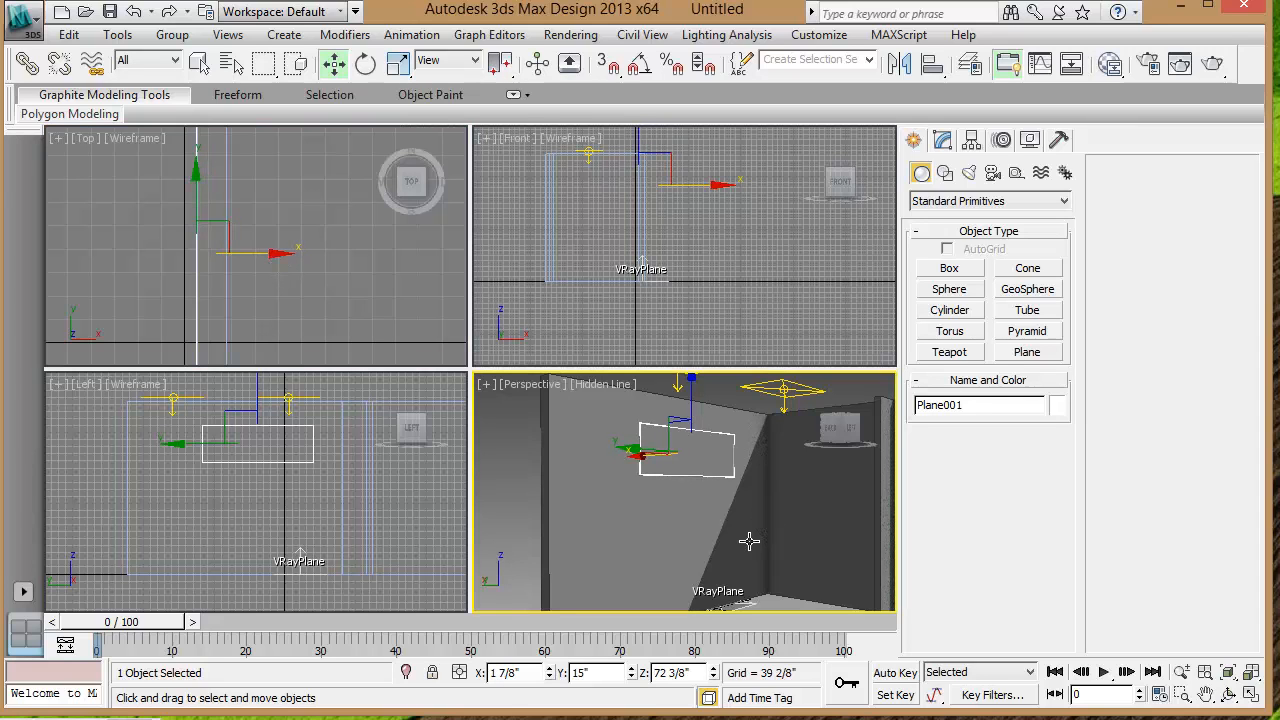
Create a VRayMtl in the Slate Material Editor and set its diffuse colour to yellow.
click(1110, 65)
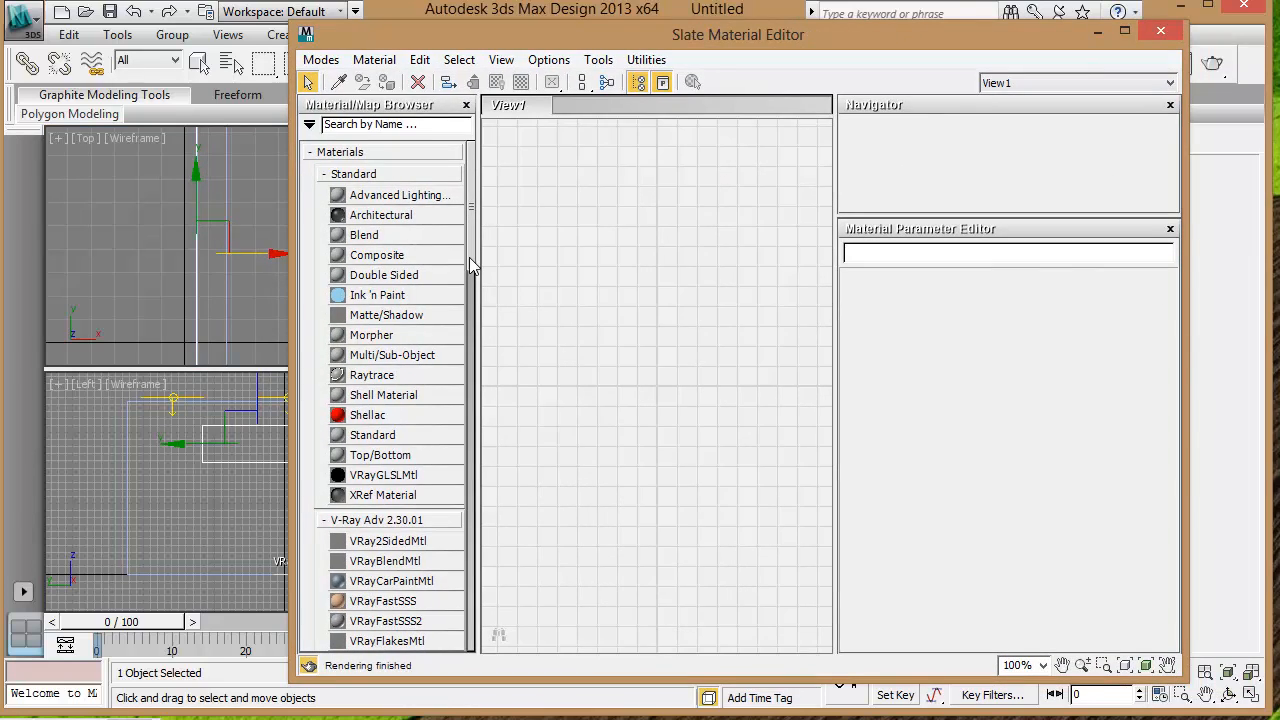
scroll(469, 257, down, 5)
drag(370, 383, 697, 193)
click(949, 387)
drag(248, 116, 246, 78)
drag(405, 131, 405, 118)
click(552, 221)
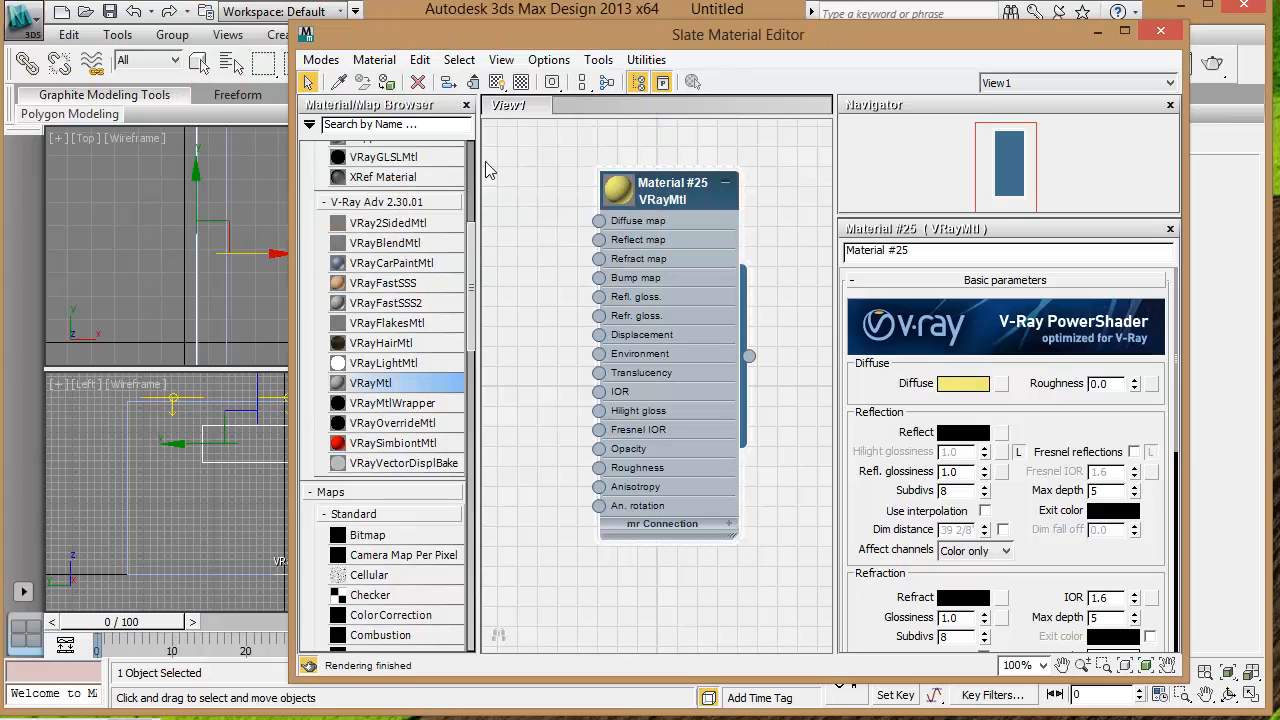
Assign the yellow VRayMtl to the sign plane and test-render the perspective view.
click(387, 84)
drag(397, 40, 571, 504)
click(1212, 63)
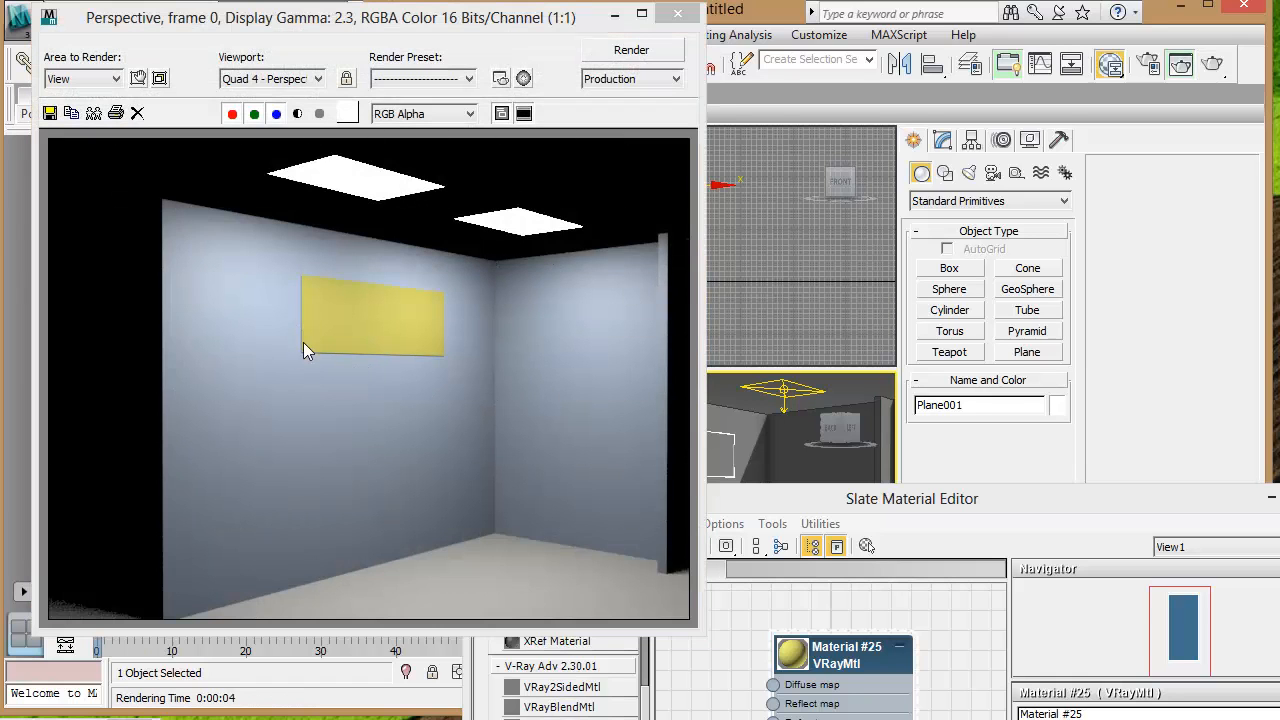
click(678, 13)
Add a Bitmap map to the diffuse input of the yellow VRayMtl in the Slate Material Editor.
drag(912, 498, 727, 109)
drag(653, 270, 713, 250)
drag(651, 277, 590, 278)
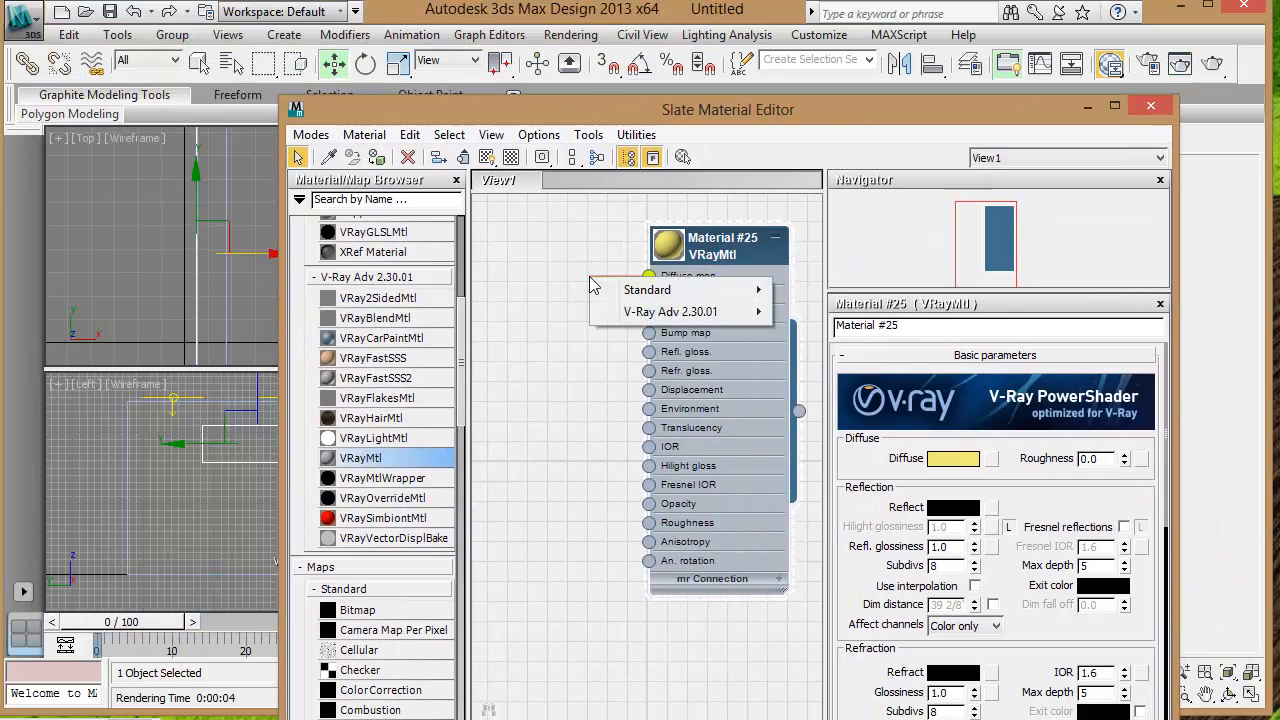
mouse_move(612, 287)
click(472, 23)
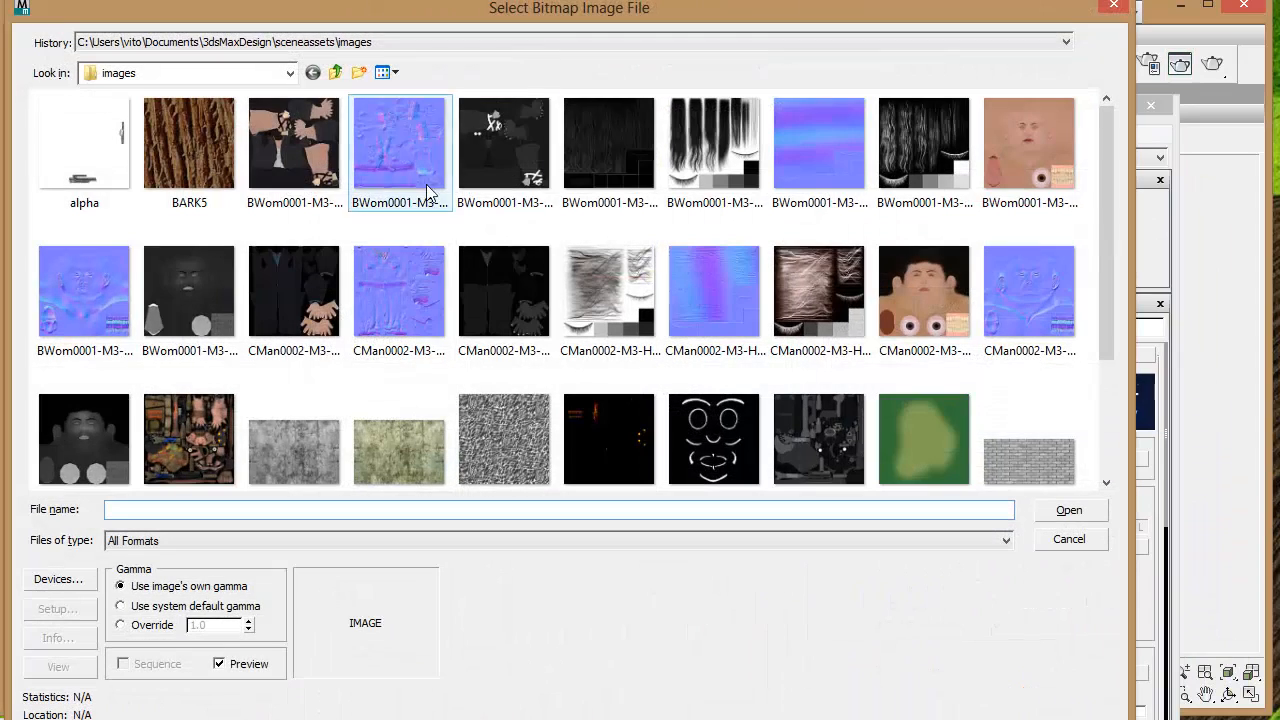
Load the grayscale signs.jpg from the 3DS Source\VinylLetters folder as the bitmap and enlarge its node preview.
click(290, 73)
click(175, 260)
double_click(95, 130)
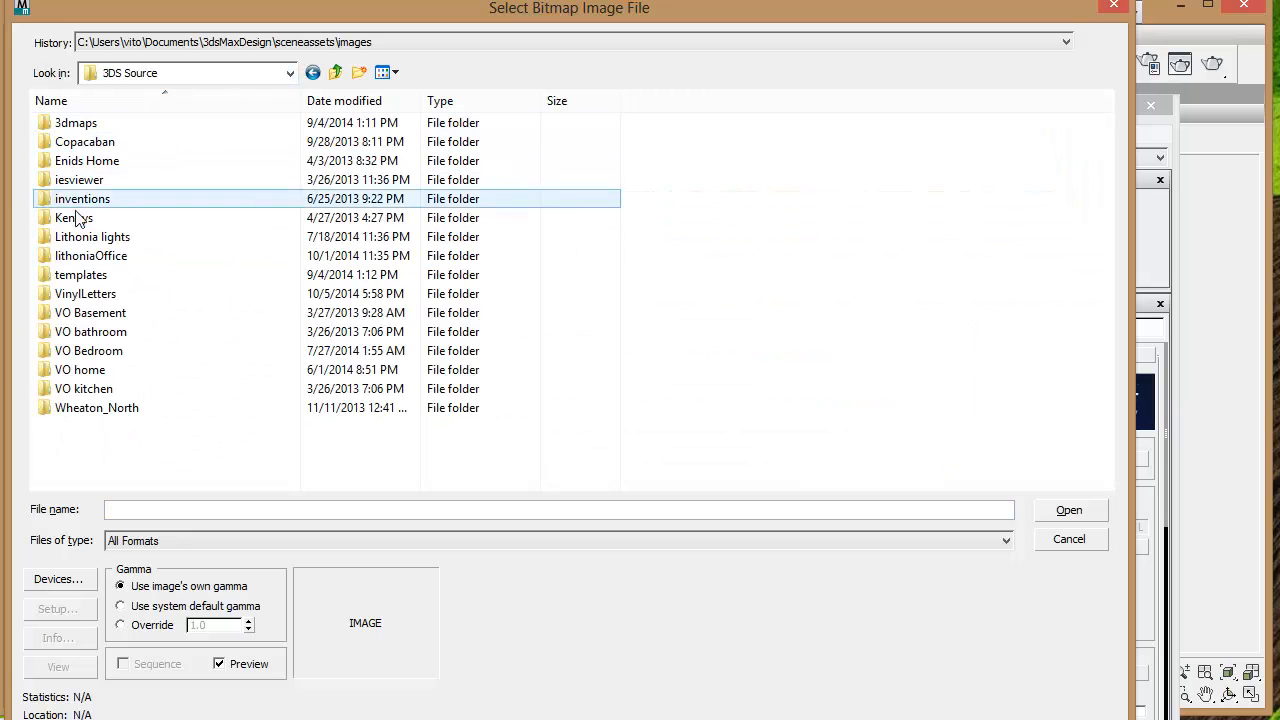
double_click(77, 300)
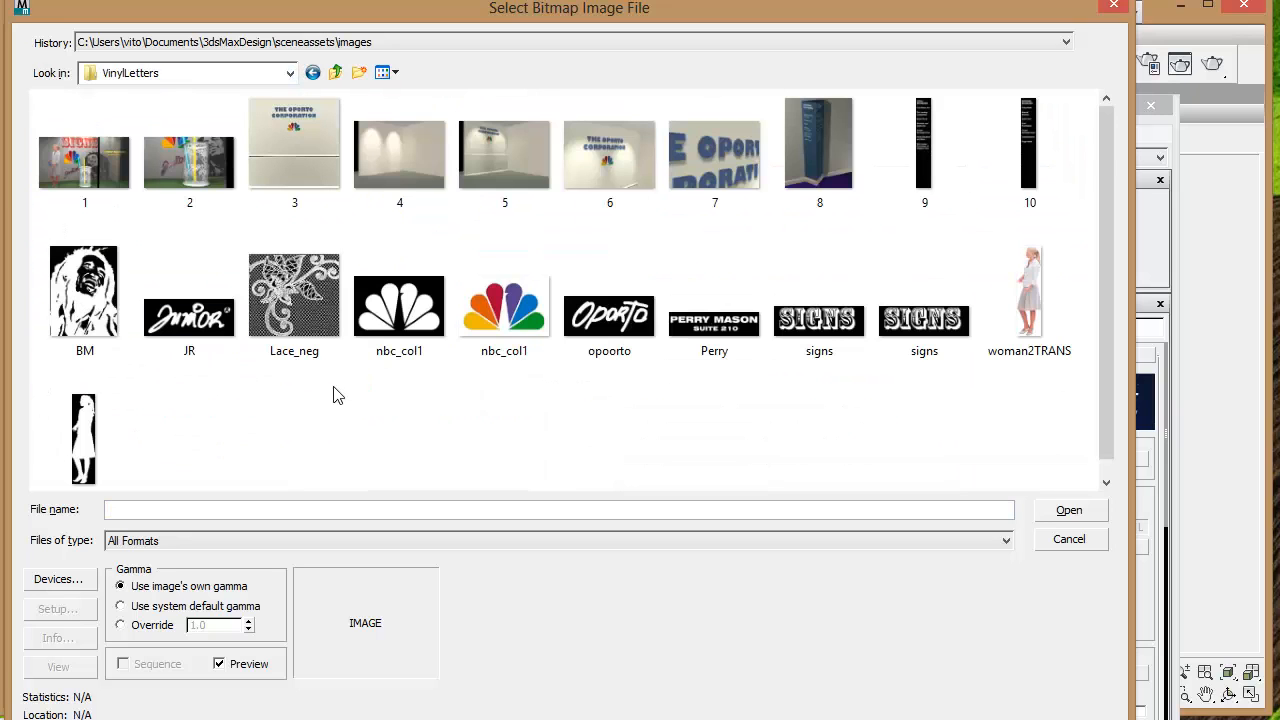
click(840, 335)
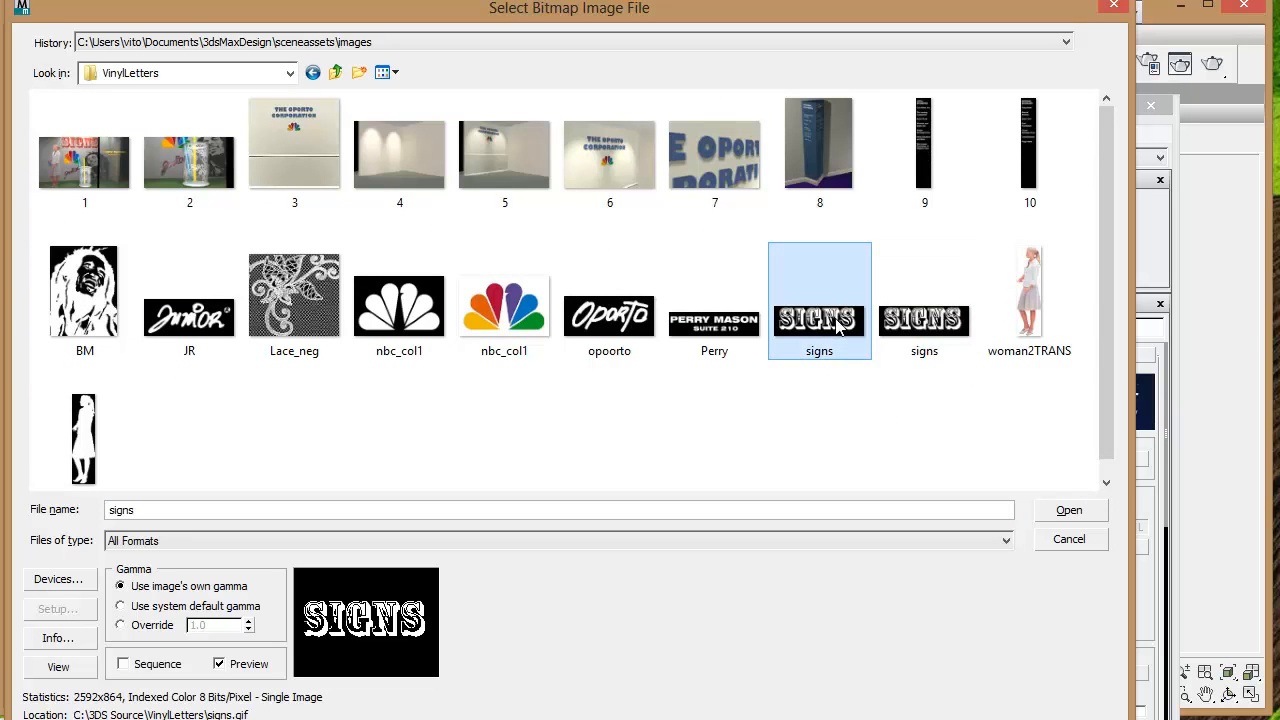
click(915, 330)
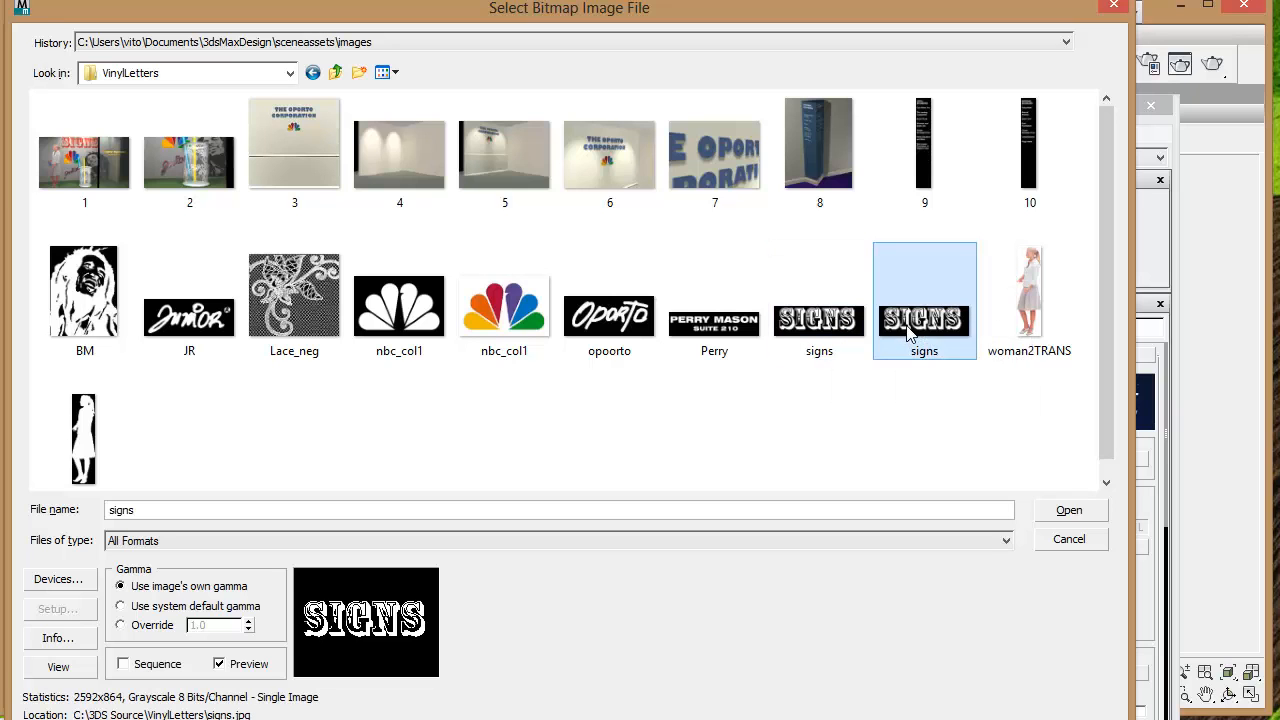
click(1069, 510)
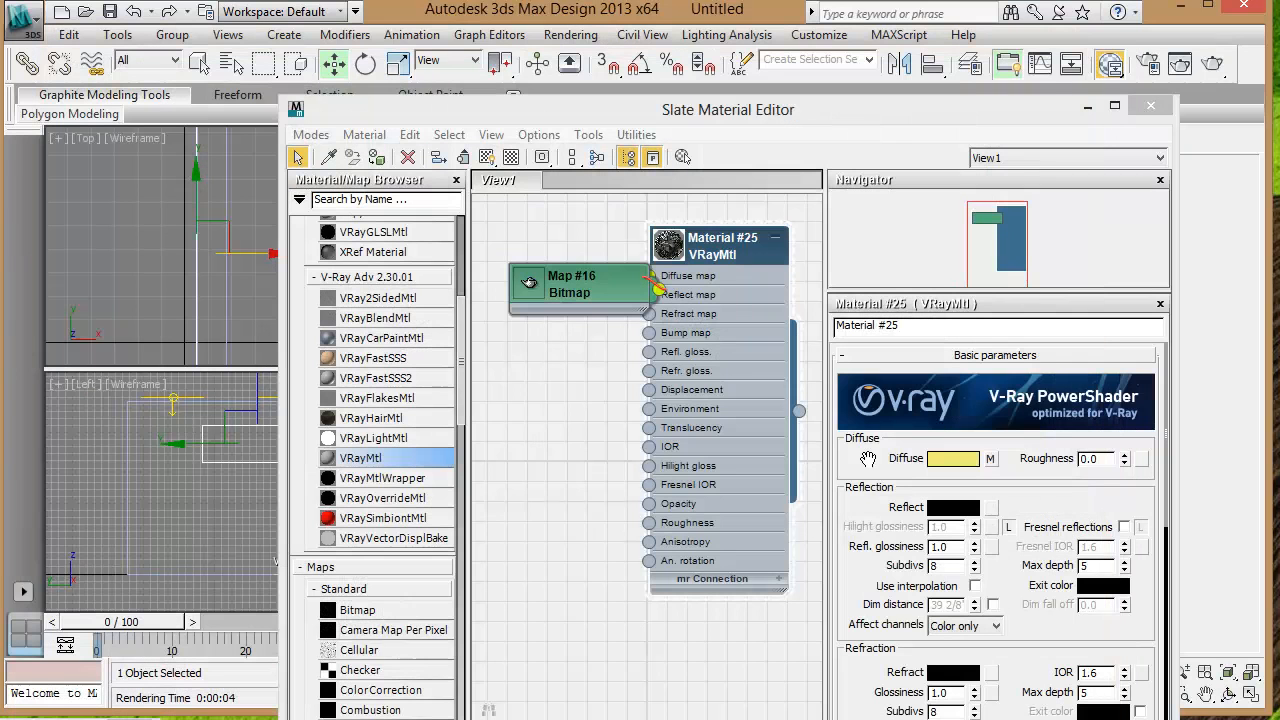
double_click(537, 287)
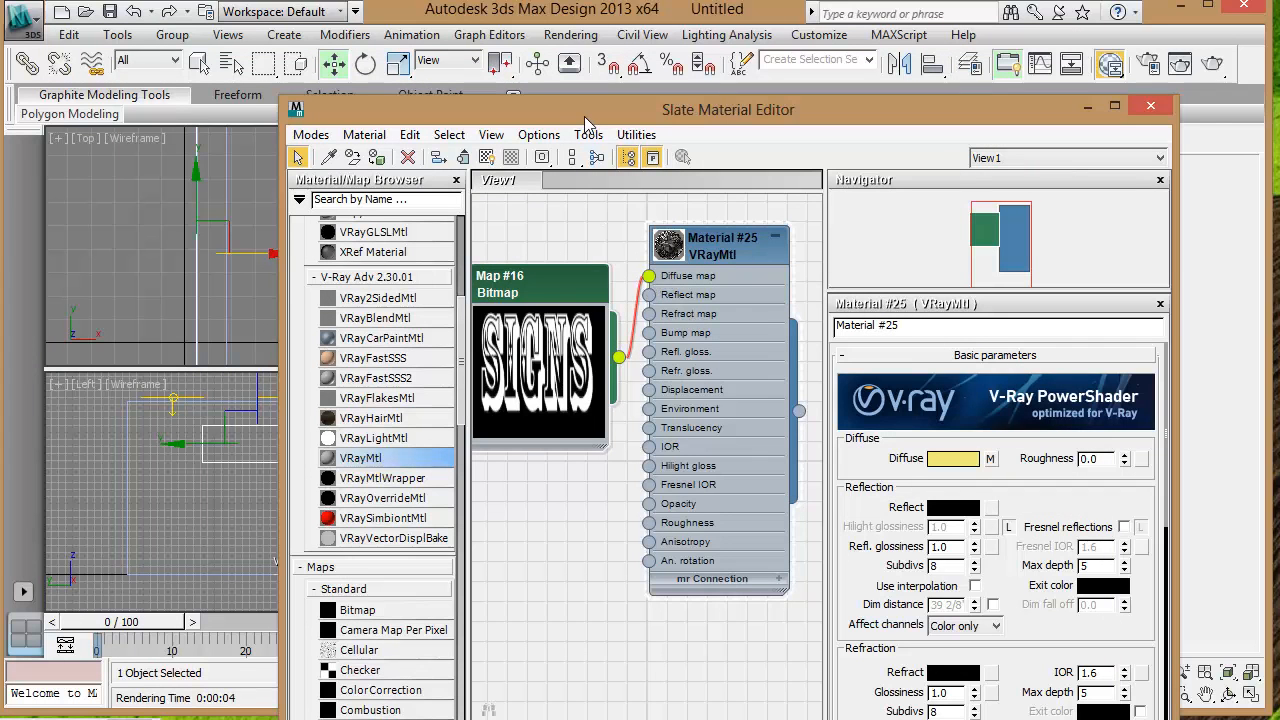
Test-render the perspective view with the signs bitmap in the sign material's diffuse channel.
drag(587, 122, 1012, 512)
right_click(643, 430)
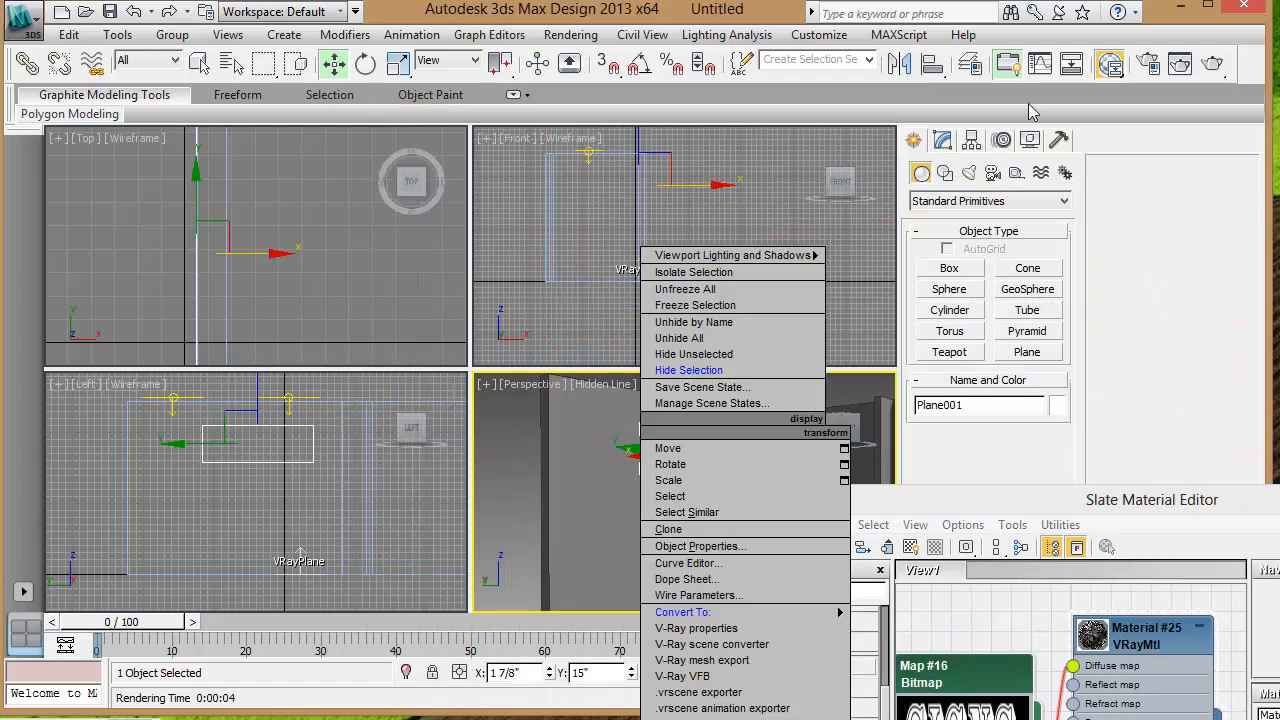
click(1212, 64)
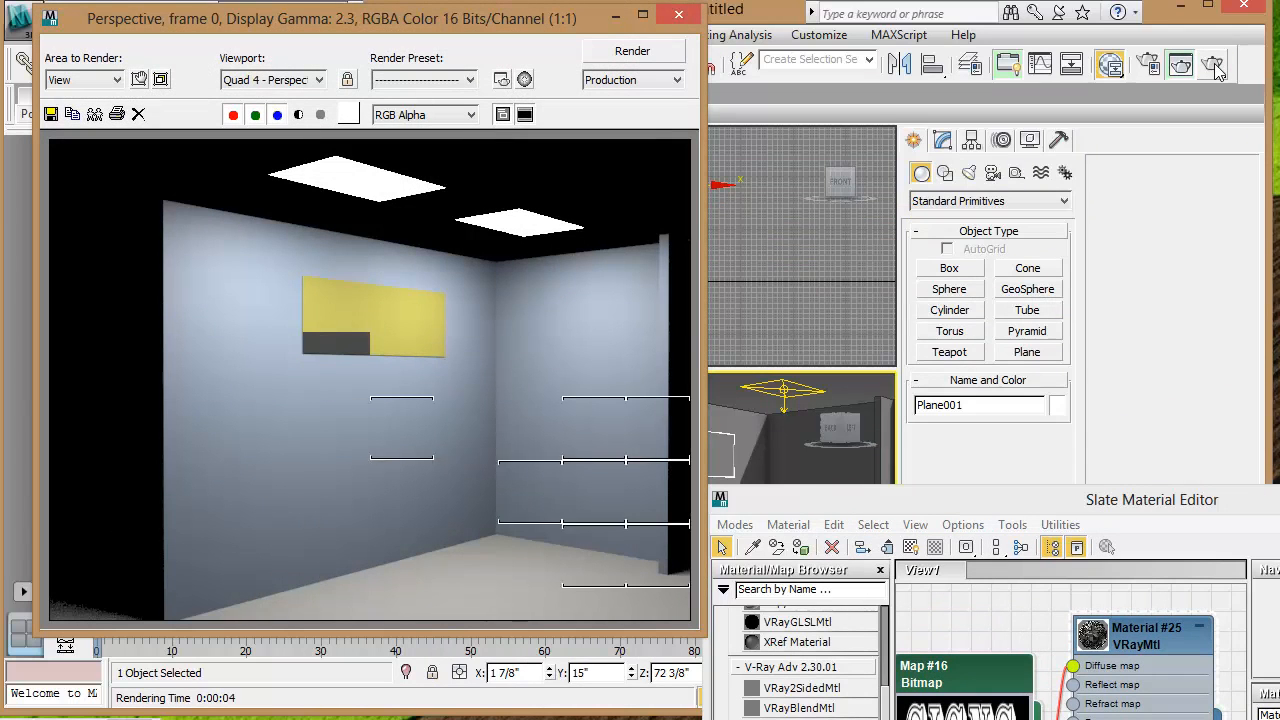
click(679, 14)
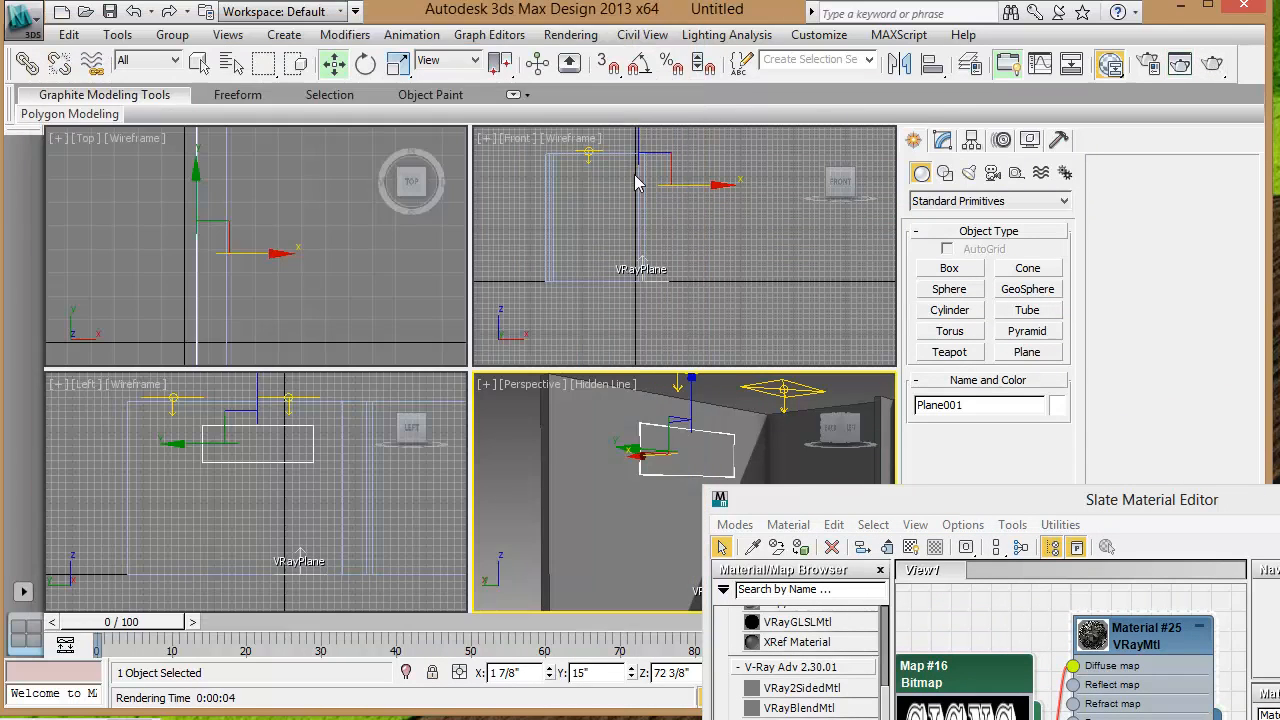
Move the signs bitmap's connection from Diffuse map to Opacity and turn off Use Real-World Scale for the bitmap.
drag(1037, 510, 559, 37)
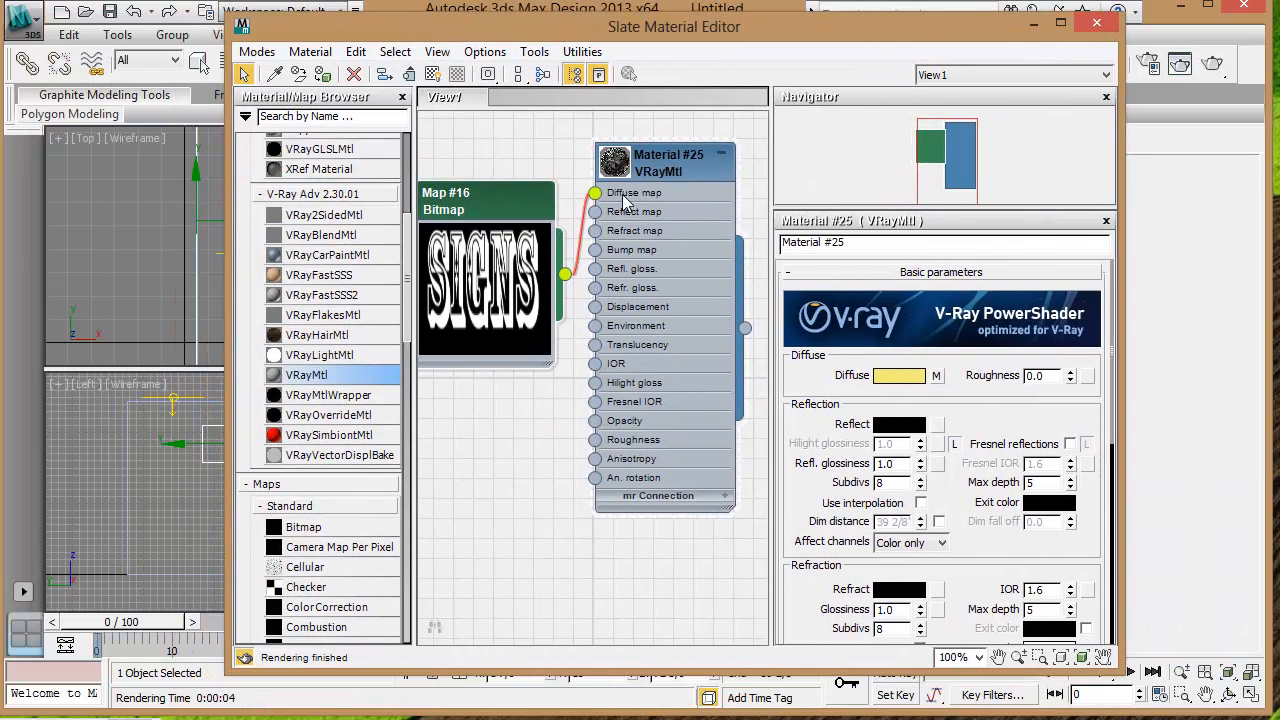
drag(596, 194, 575, 222)
drag(590, 411, 595, 421)
double_click(521, 224)
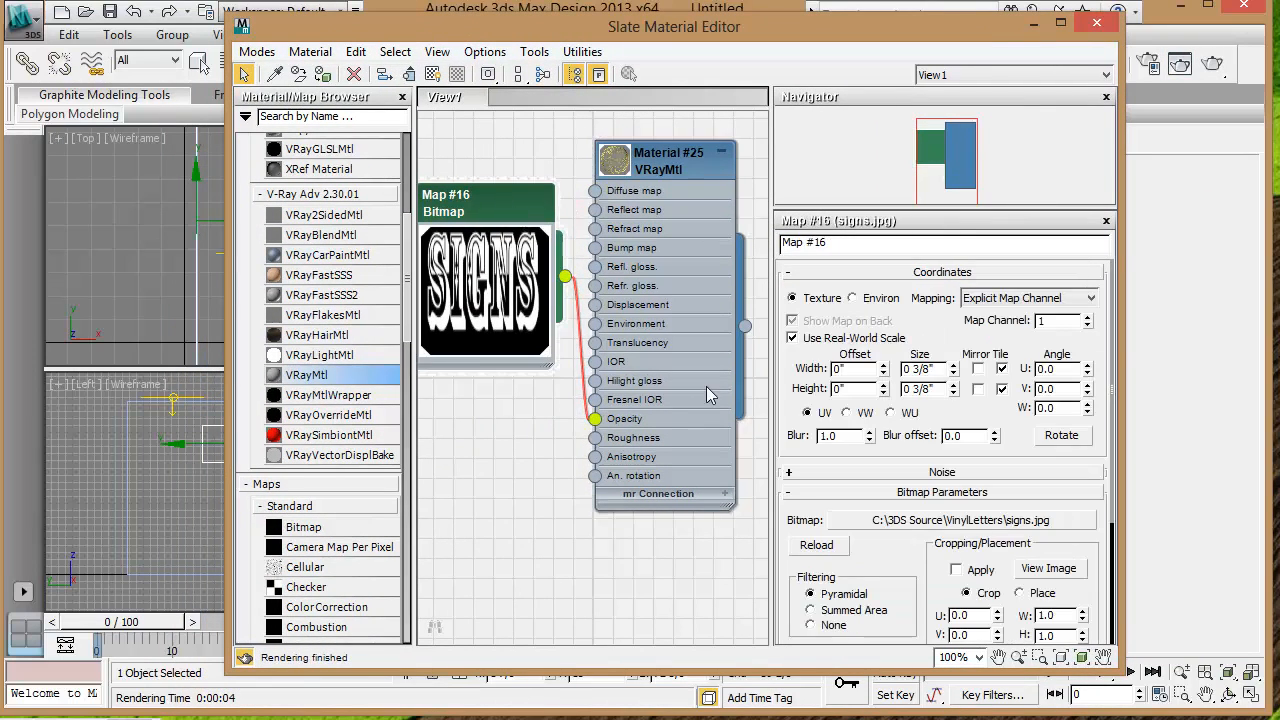
click(792, 338)
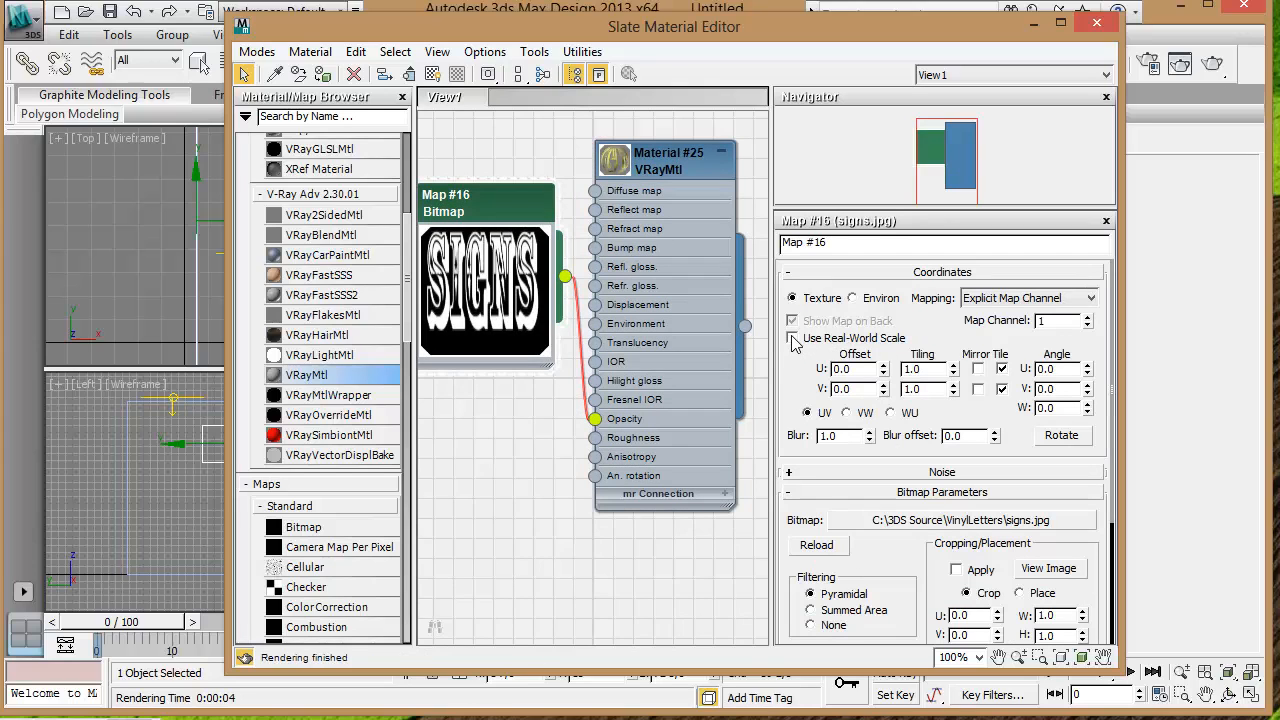
double_click(622, 172)
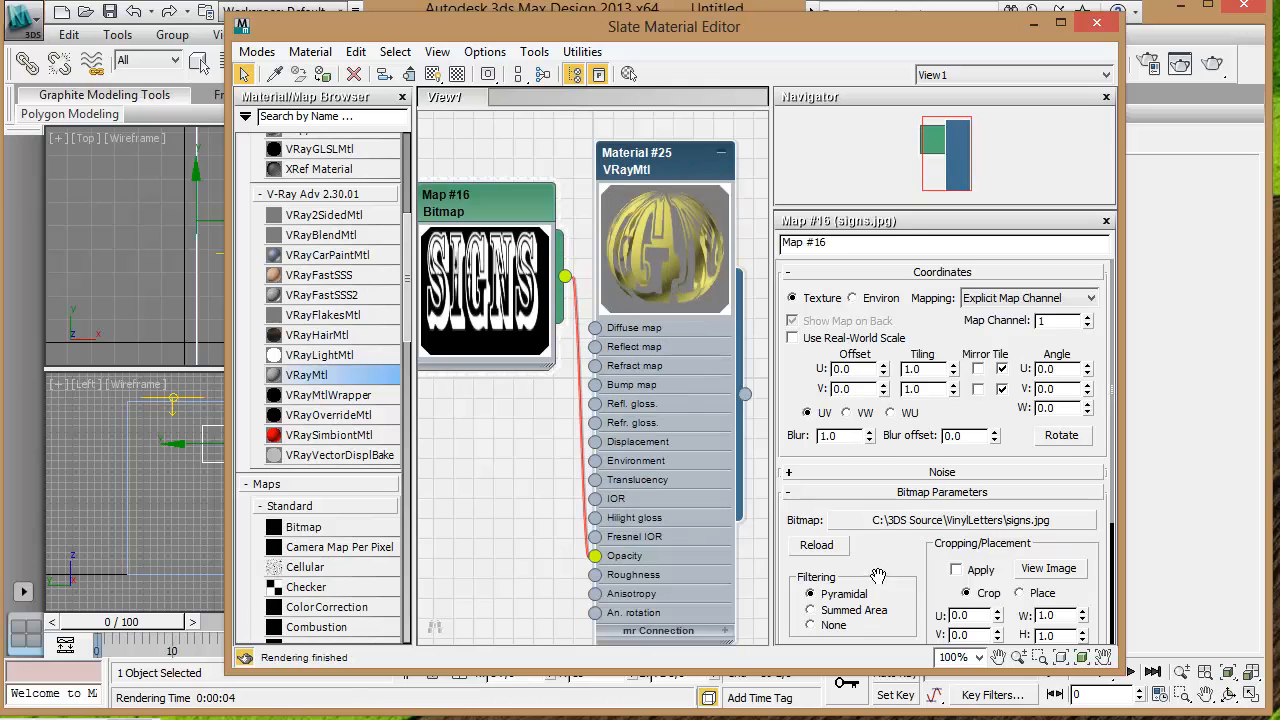
Check the signs bitmap's parameters and its source file without changing them.
scroll(877, 577, down, 3)
drag(902, 387, 900, 394)
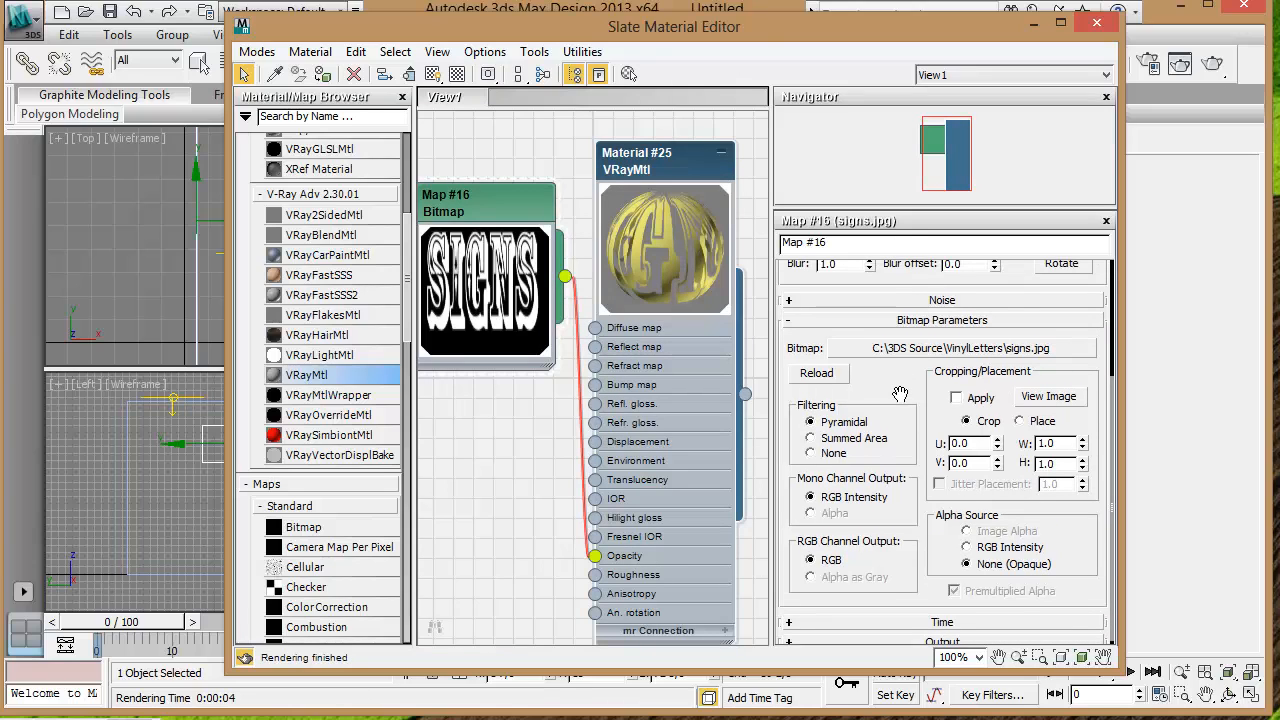
click(905, 350)
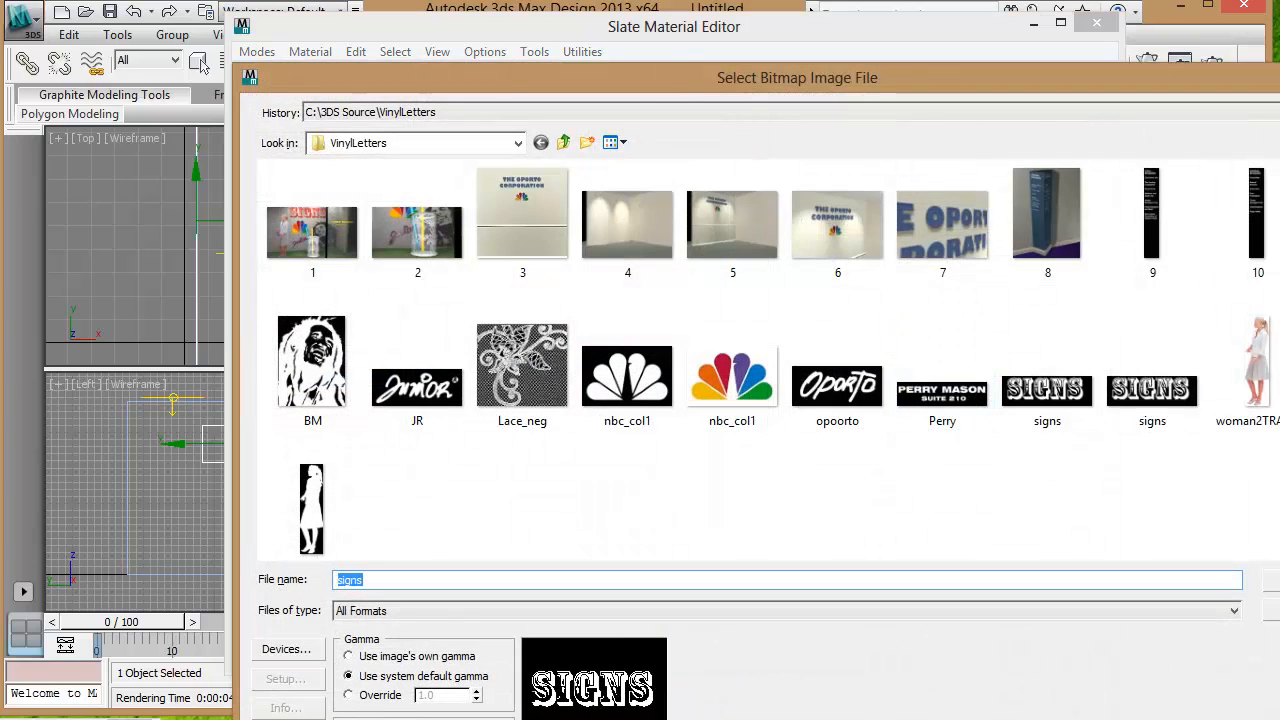
key(Escape)
Test-render the perspective view with signs.jpg as the opacity map and compare it with the material preview.
drag(484, 34, 796, 518)
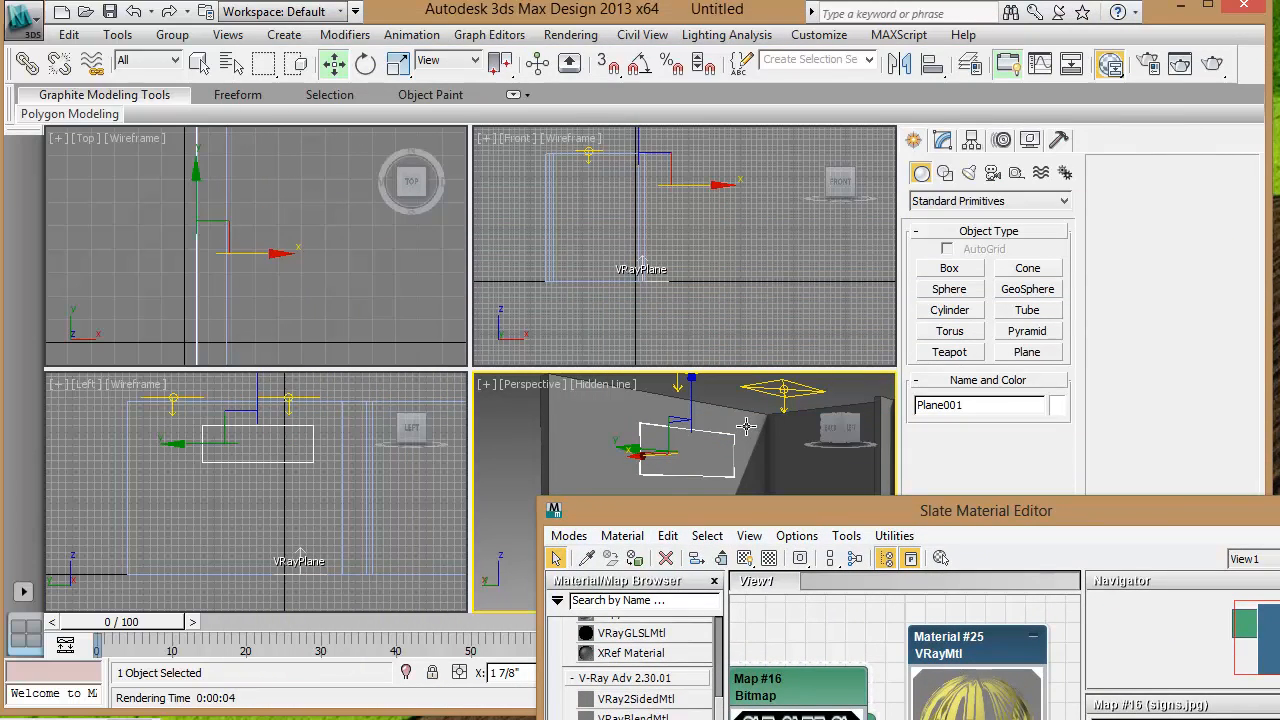
click(1213, 68)
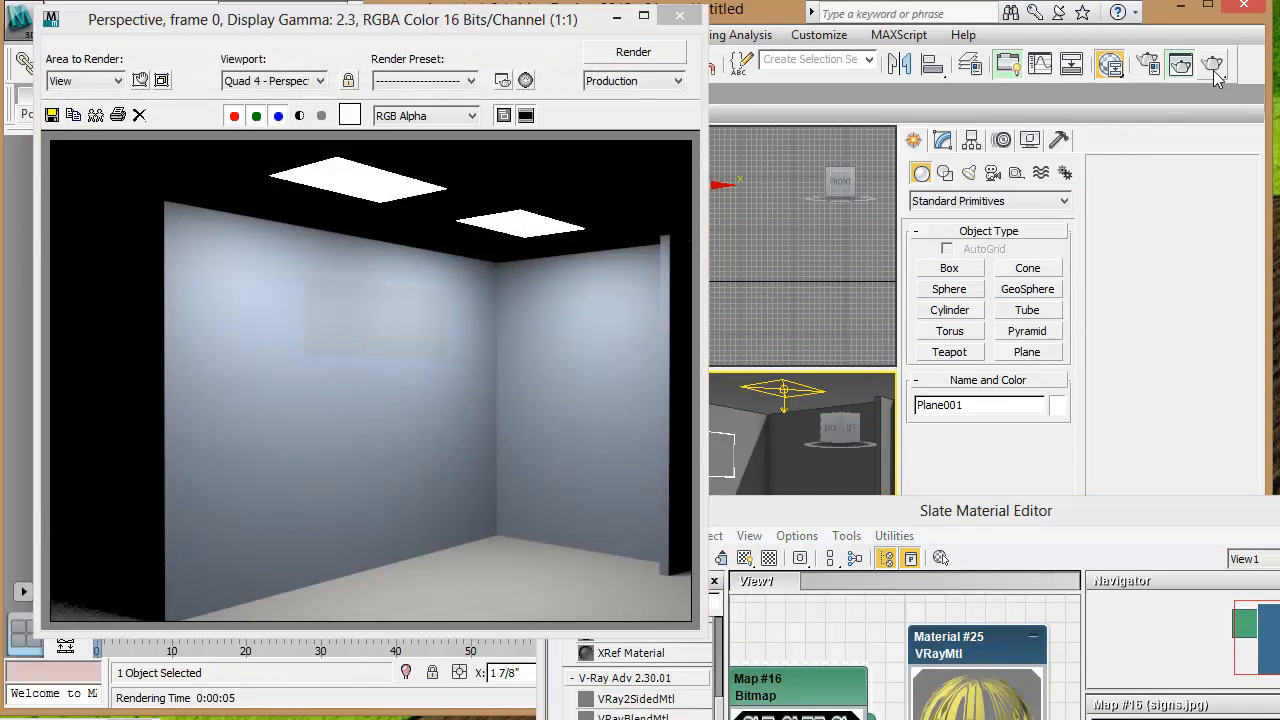
drag(1030, 511, 878, 102)
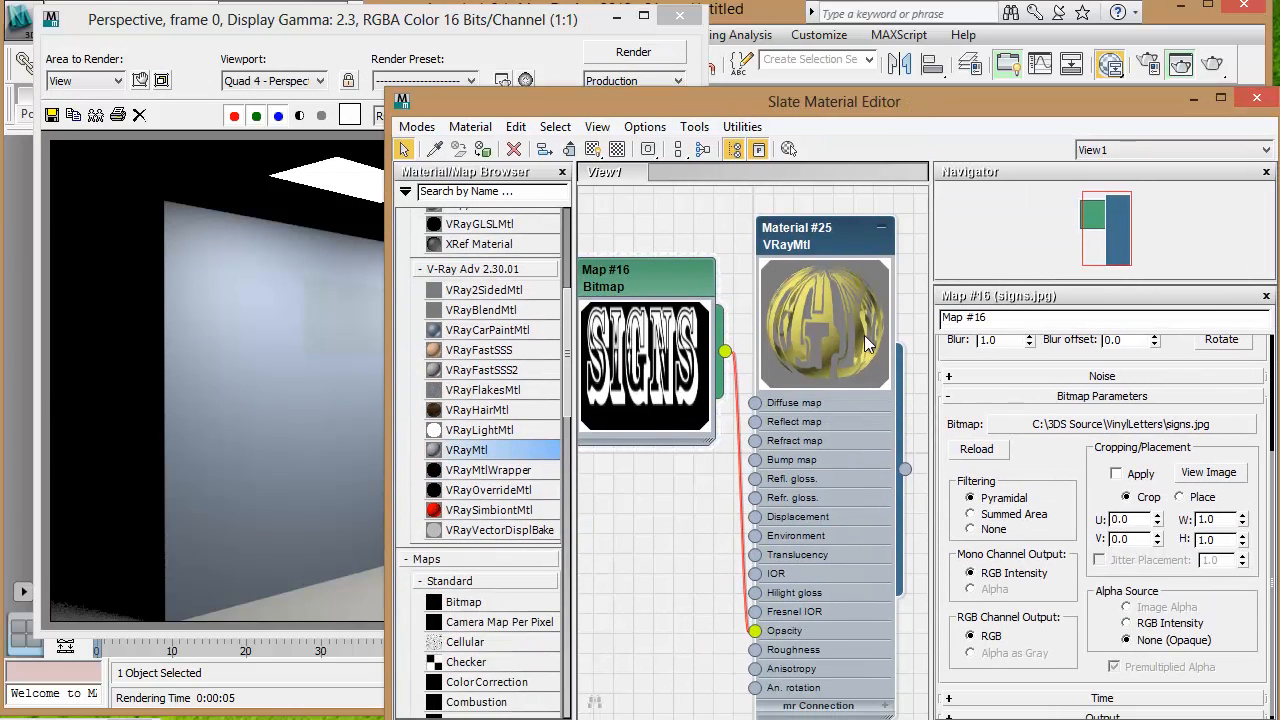
drag(533, 106, 560, 596)
click(680, 16)
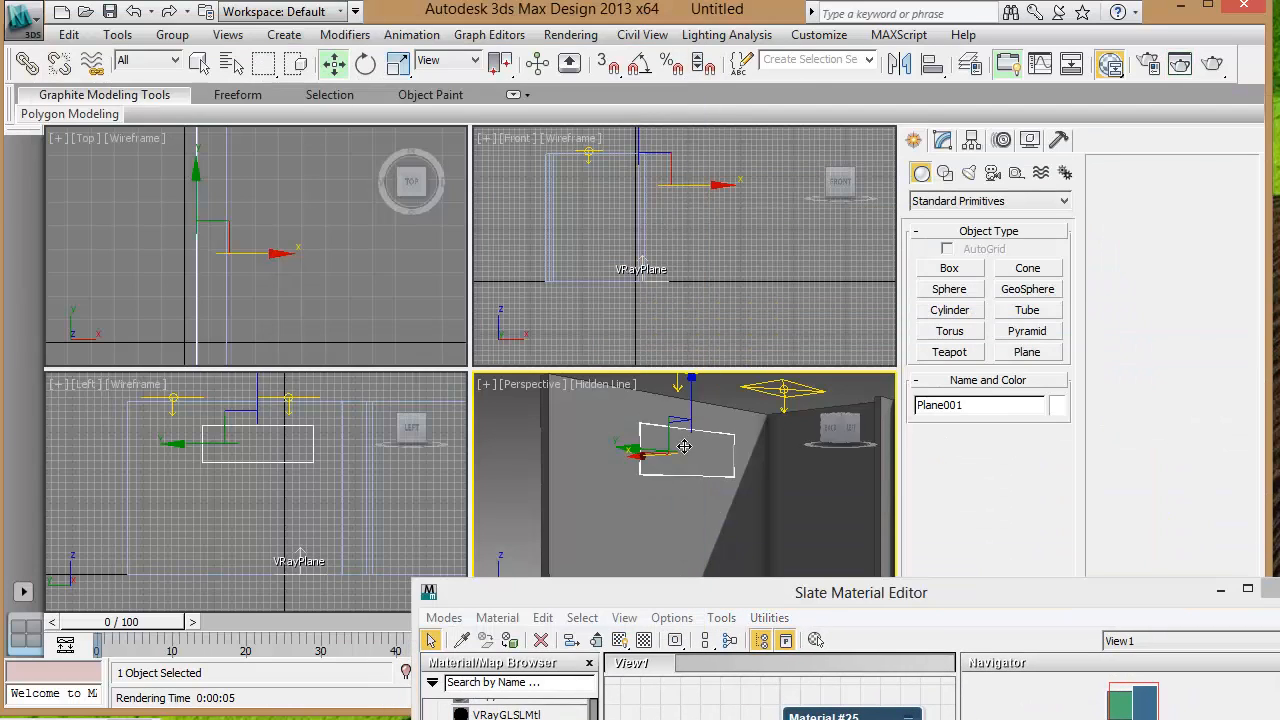
click(943, 140)
click(1064, 195)
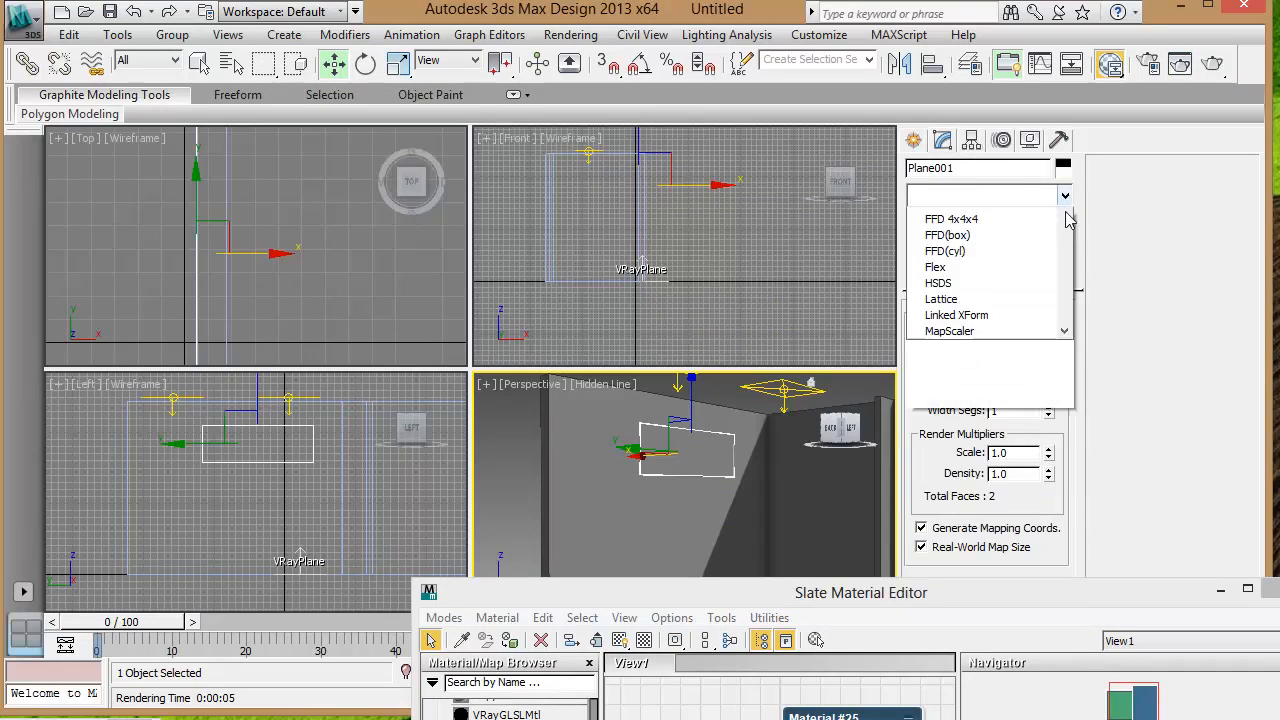
scroll(990, 450, down, 15)
drag(1064, 678, 1064, 716)
click(950, 718)
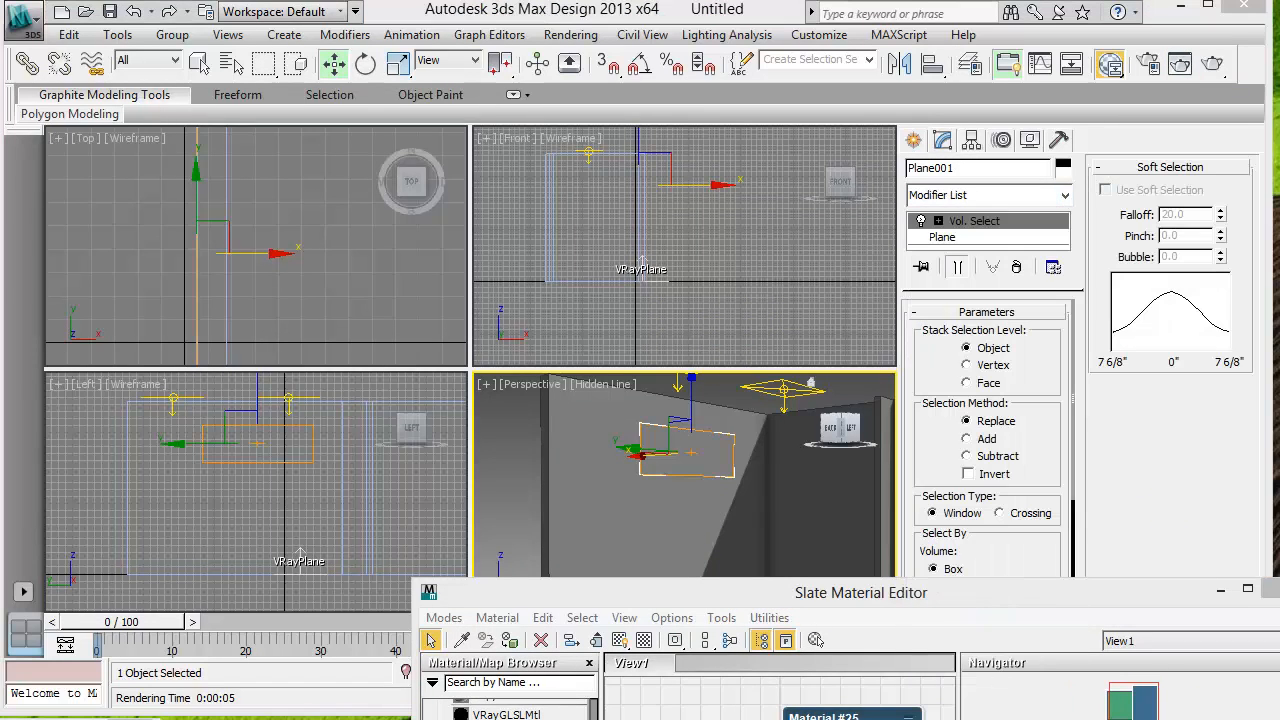
Add a UVW Map modifier to the sign plane and close the Slate Material Editor.
click(1064, 194)
drag(1064, 230, 1054, 682)
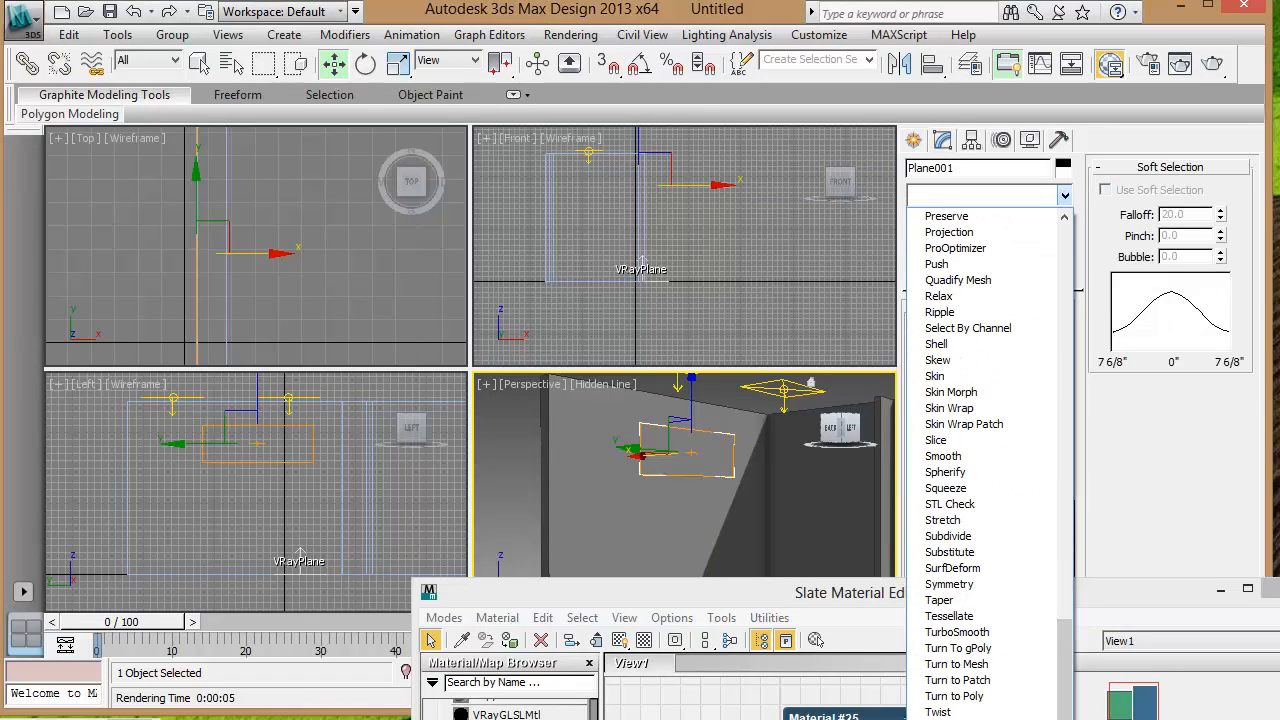
click(970, 718)
drag(939, 598, 856, 708)
click(1201, 704)
mouse_move(1041, 461)
mouse_down()
mouse_move(1029, 411)
mouse_move(1060, 417)
mouse_move(1050, 462)
mouse_up()
scroll(985, 490, down, 3)
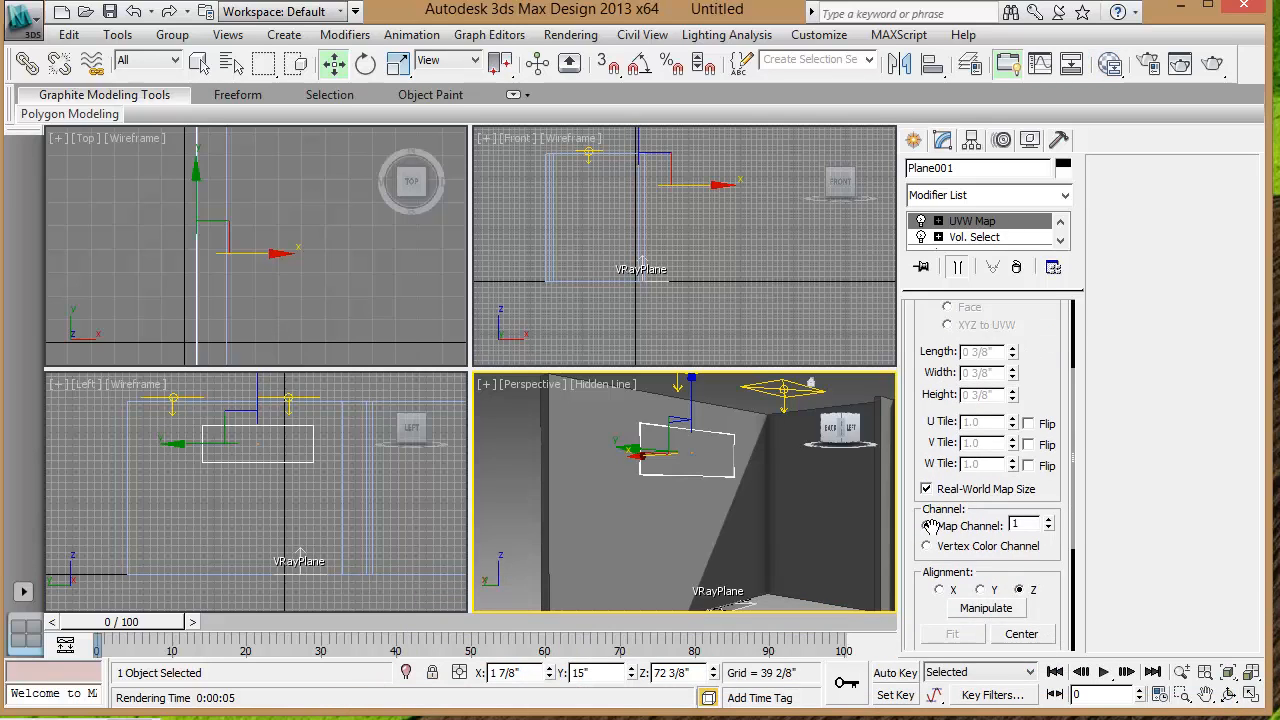
Turn off Real-World Map Size in the sign plane's UVW Map modifier and test-render the perspective view.
click(926, 489)
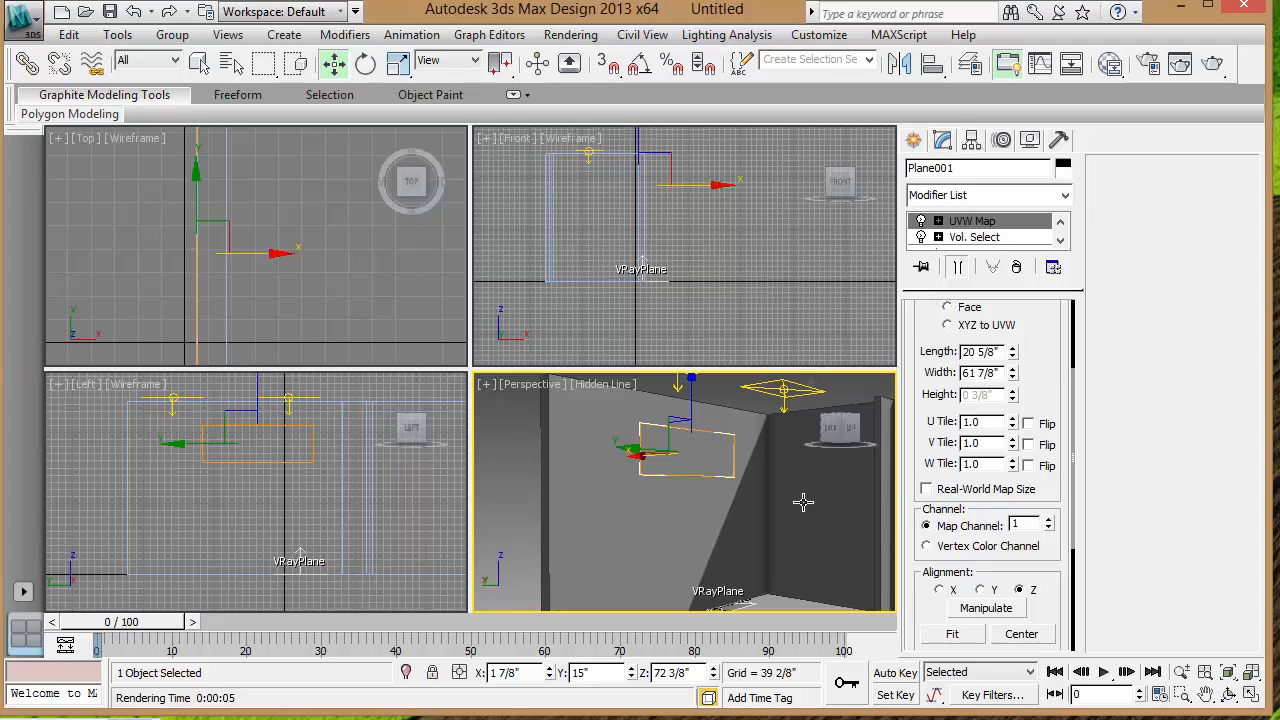
click(1213, 65)
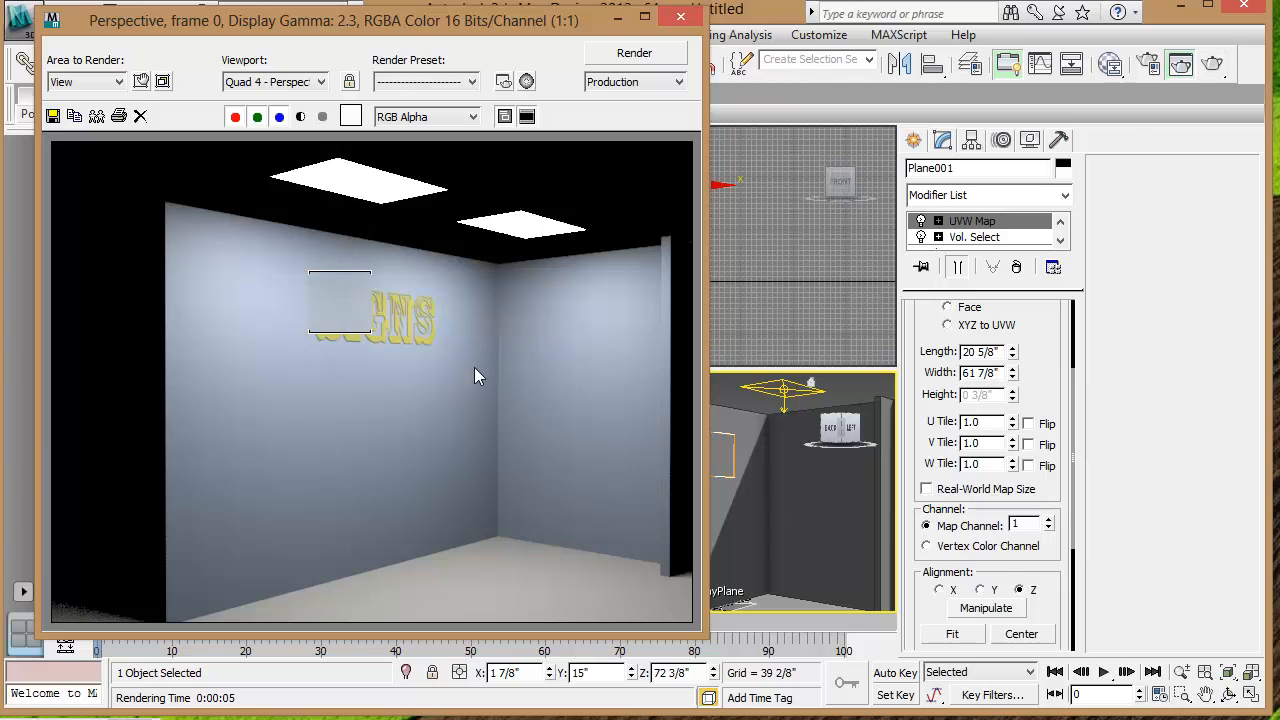
click(681, 18)
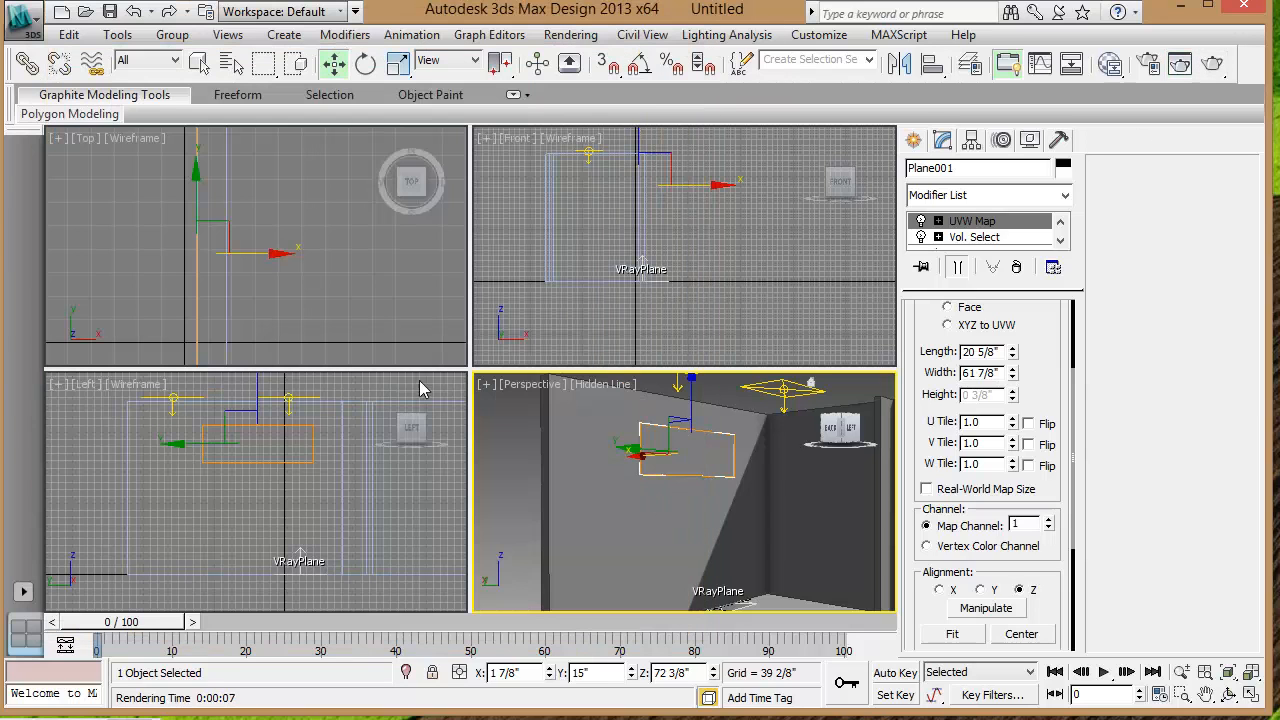
Move the sign plane about 1/8" along X in the top view, slightly farther from the wall's surface.
scroll(698, 412, up, 2)
middle_drag(700, 408, 690, 459)
scroll(655, 446, up, 3)
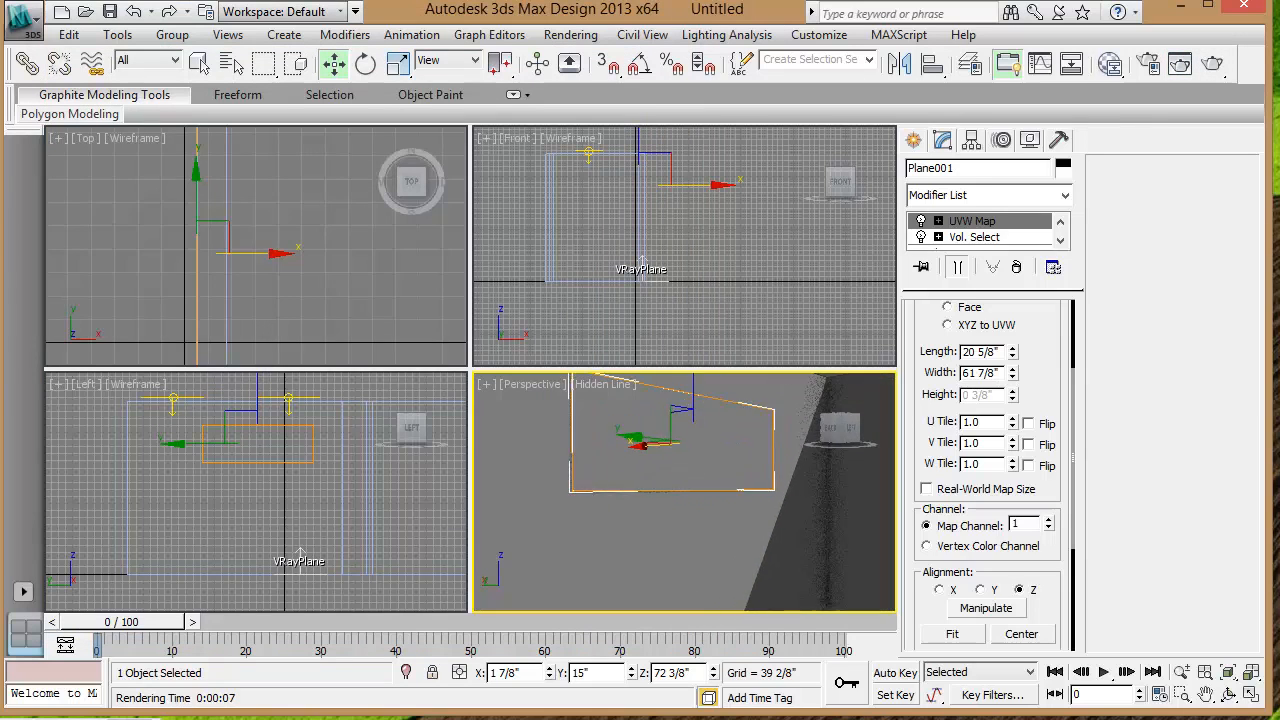
scroll(294, 323, up, 3)
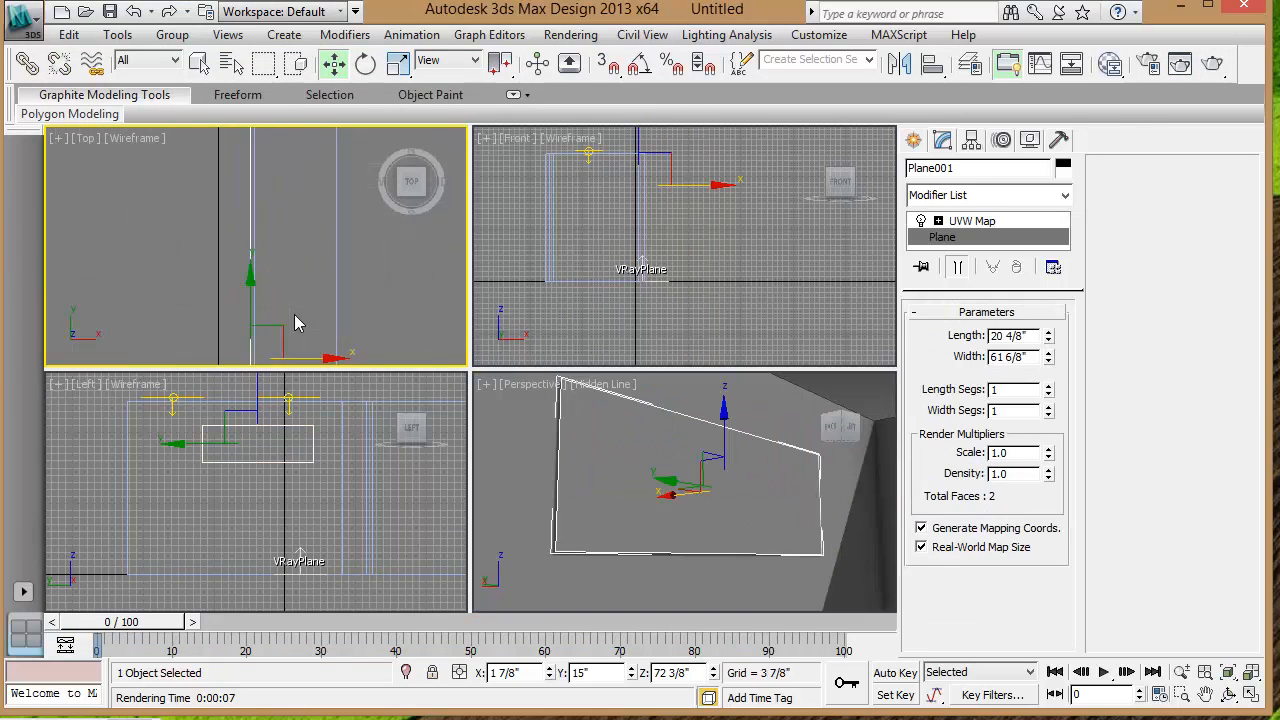
middle_drag(294, 323, 257, 271)
drag(322, 259, 343, 256)
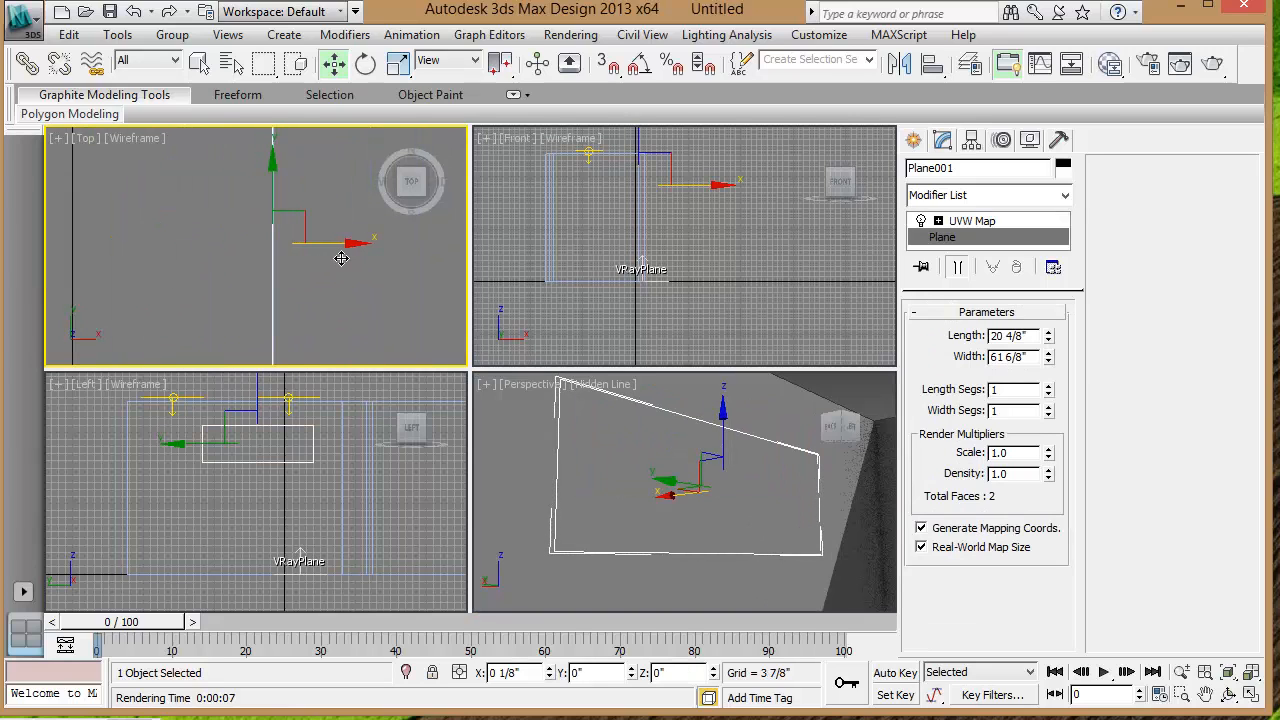
Test-render the close-up perspective view of the lettering on the wall.
click(712, 469)
click(1212, 63)
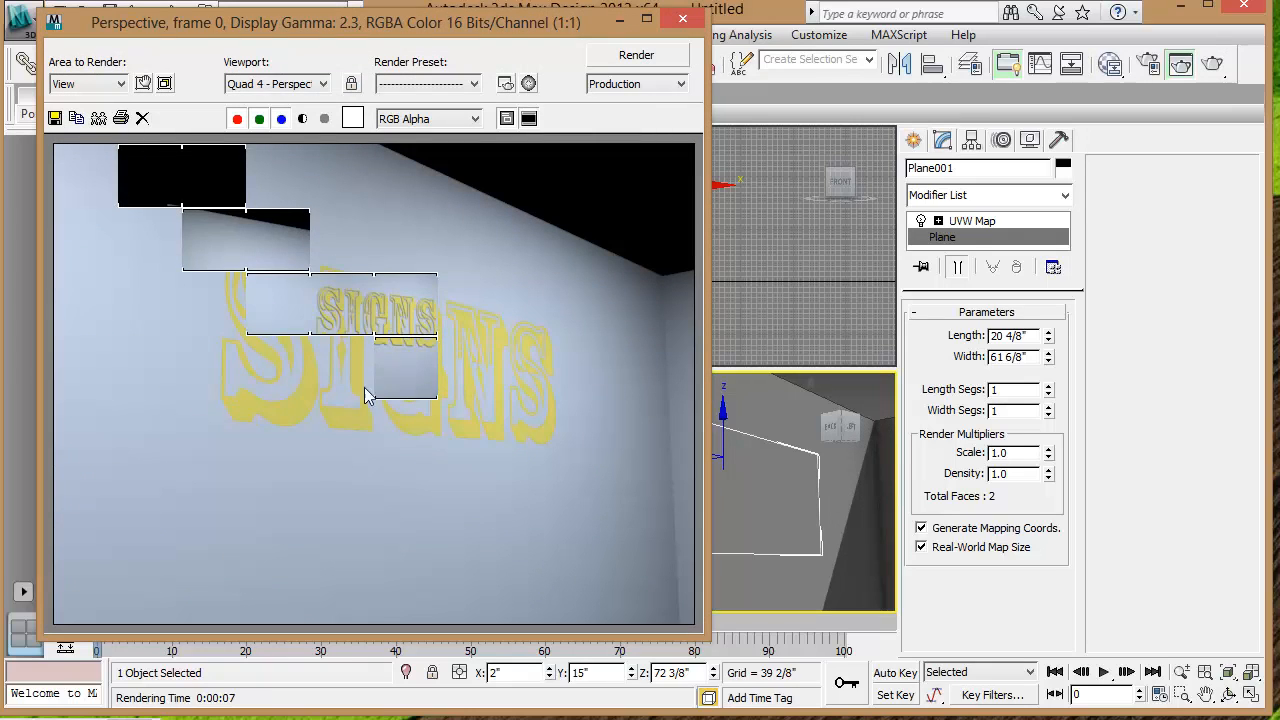
click(683, 20)
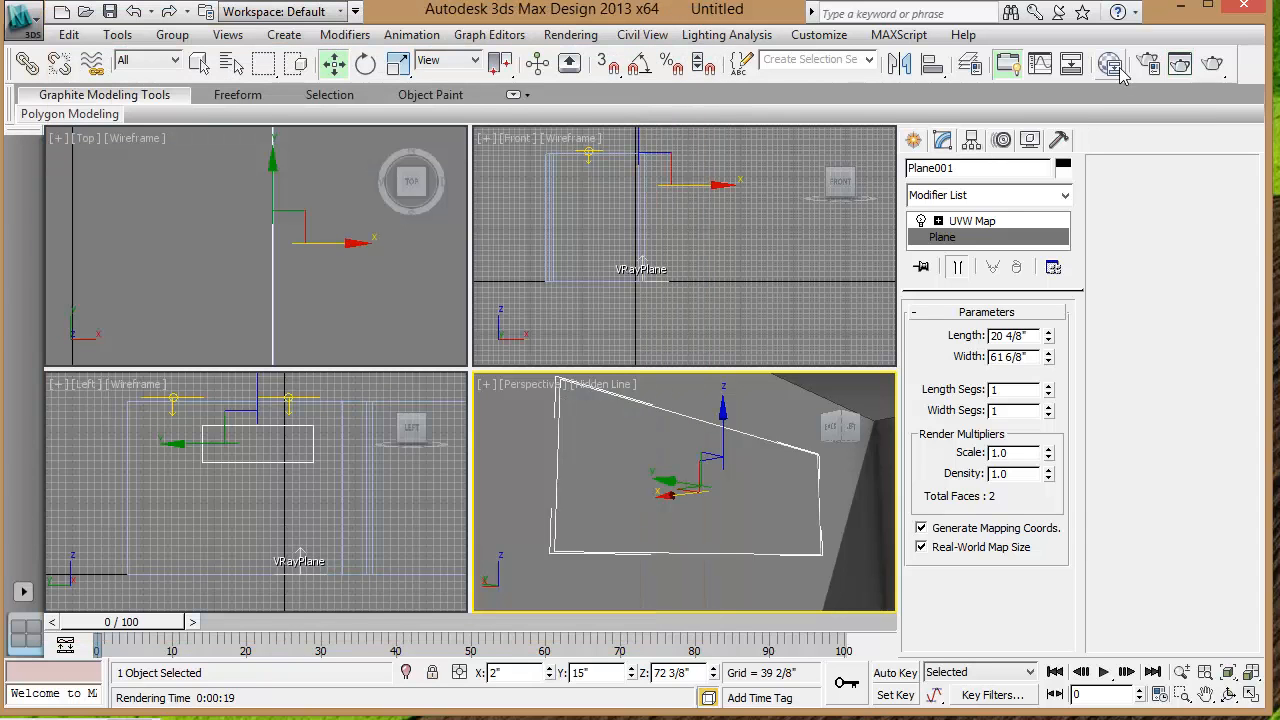
Change the sign material's diffuse colour from the Slate Material Editor to blue with red 30, green 39 and blue 156.
click(1112, 65)
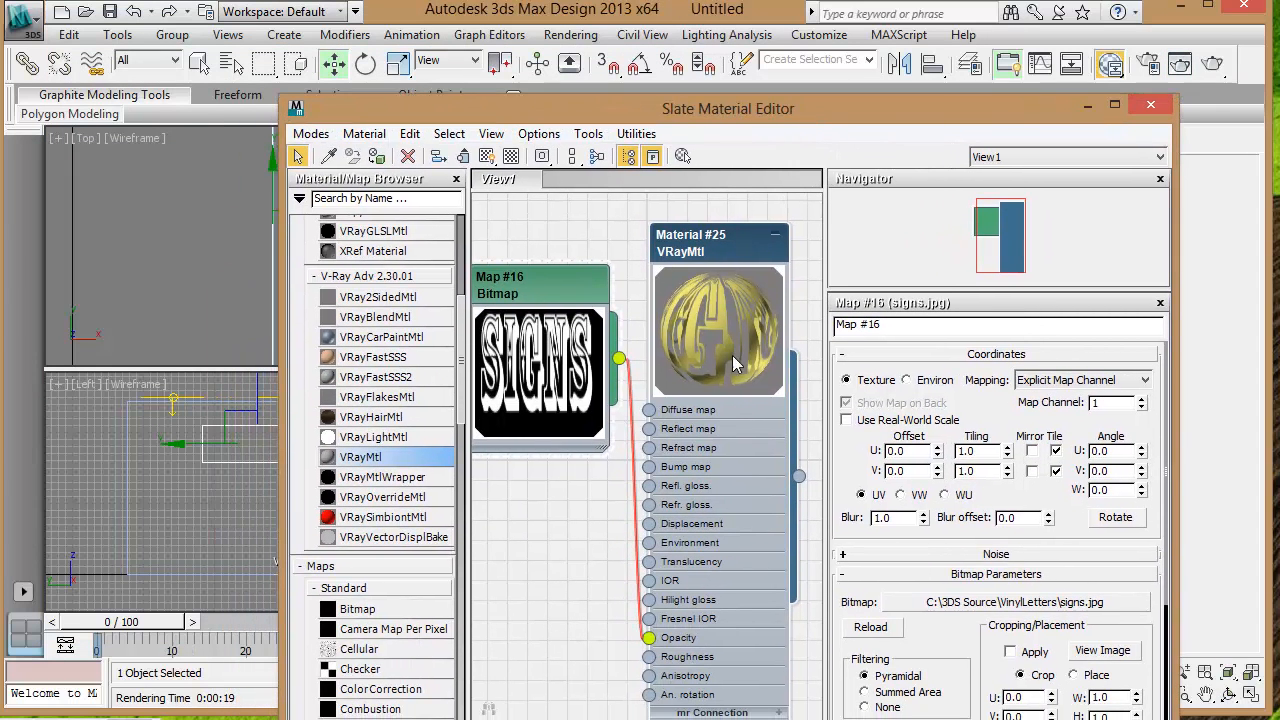
double_click(732, 355)
double_click(723, 245)
click(952, 459)
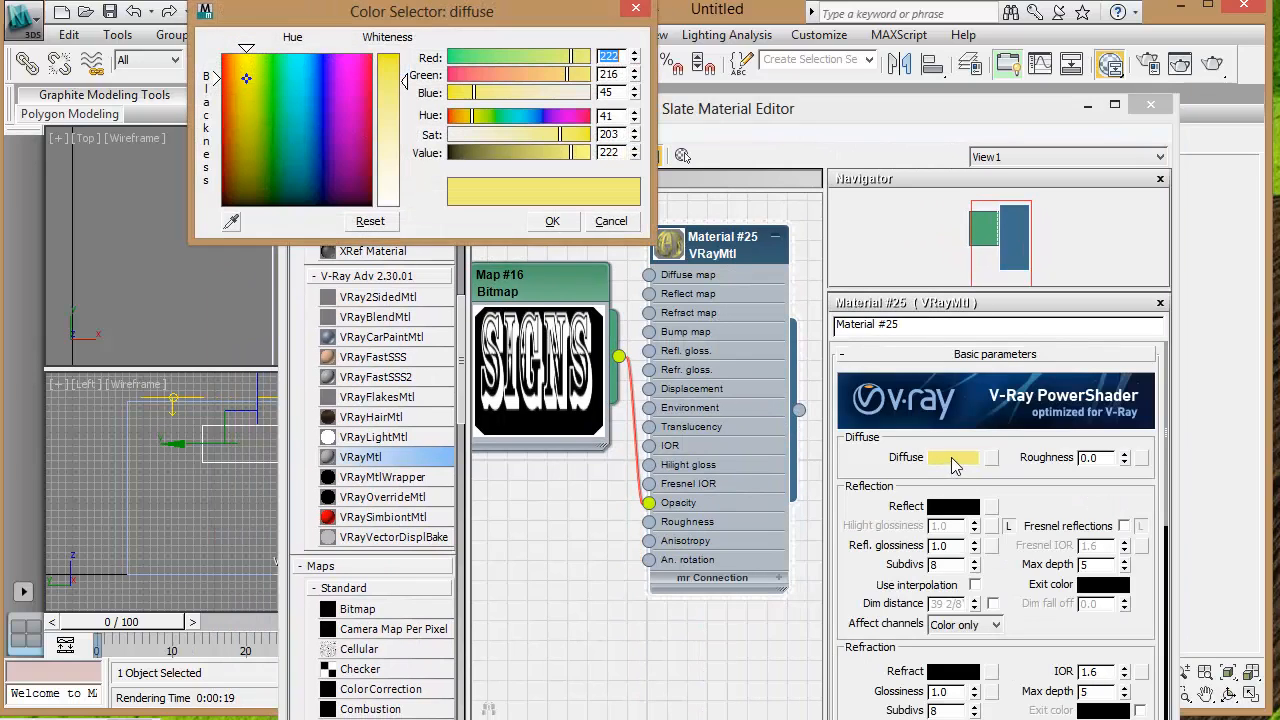
drag(405, 17, 331, 81)
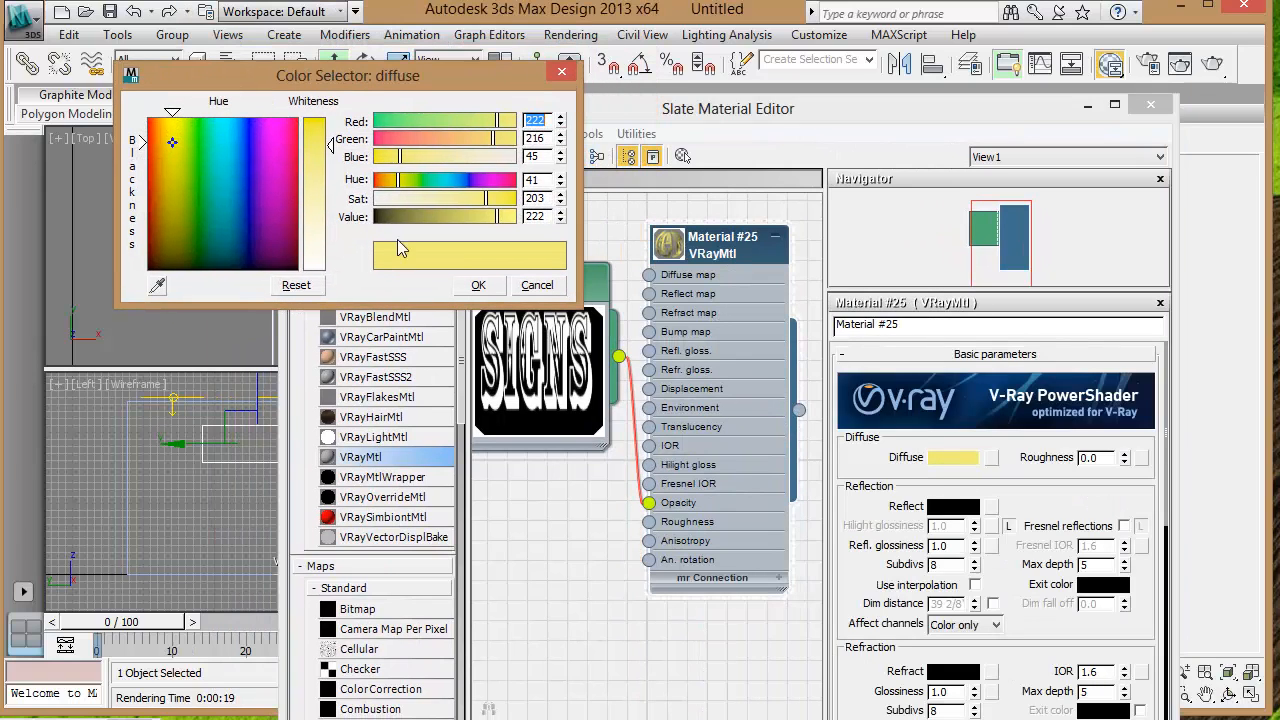
click(247, 187)
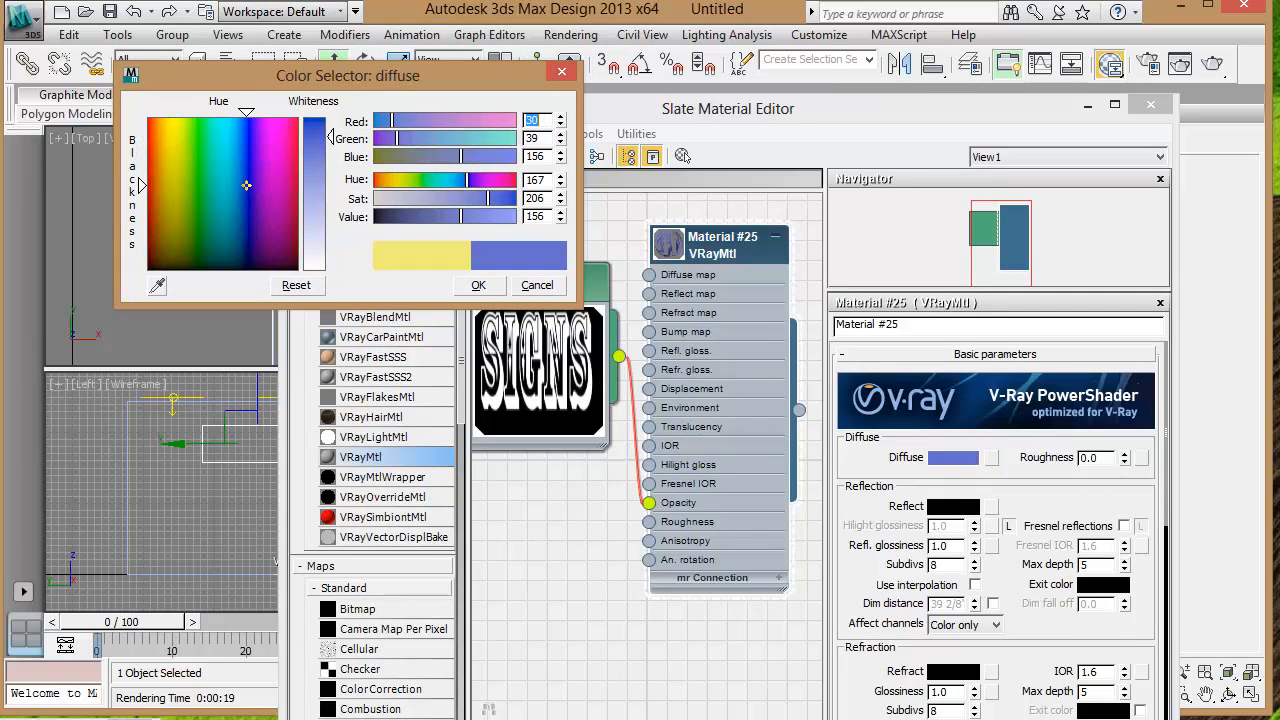
click(478, 285)
double_click(676, 250)
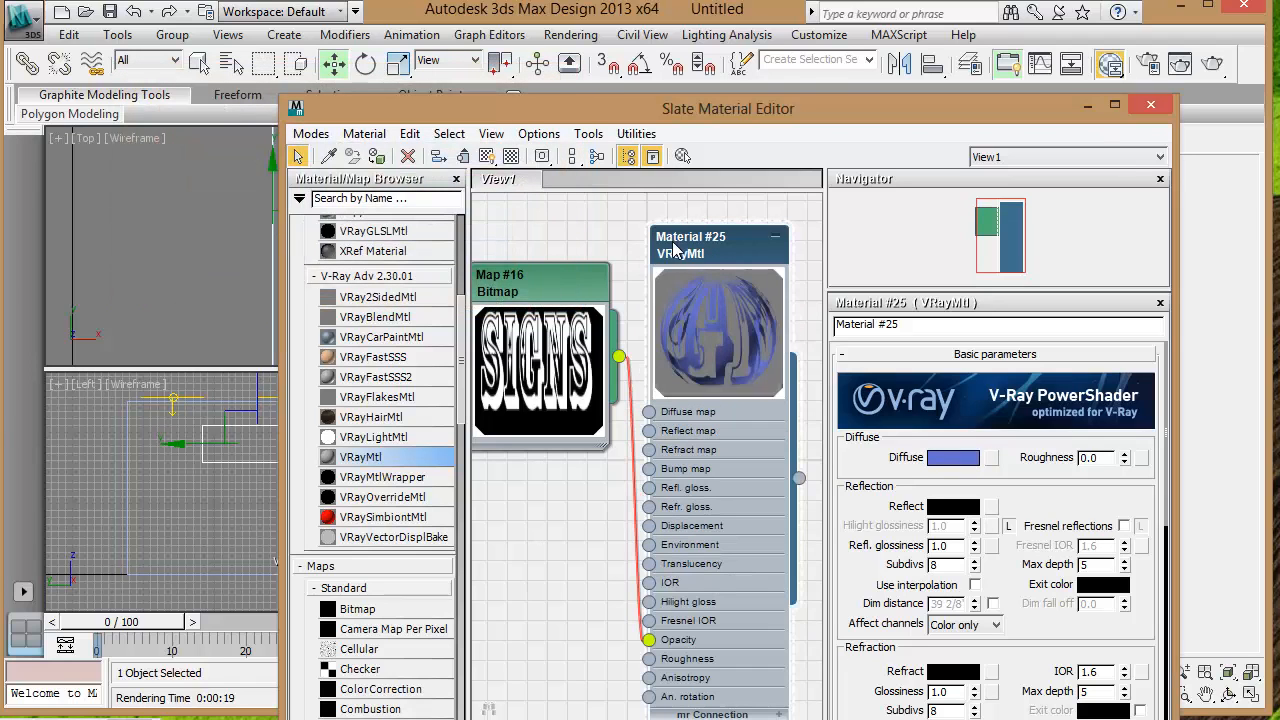
Close the Slate Material Editor and test-render the perspective view with the recoloured lettering.
drag(521, 116, 561, 117)
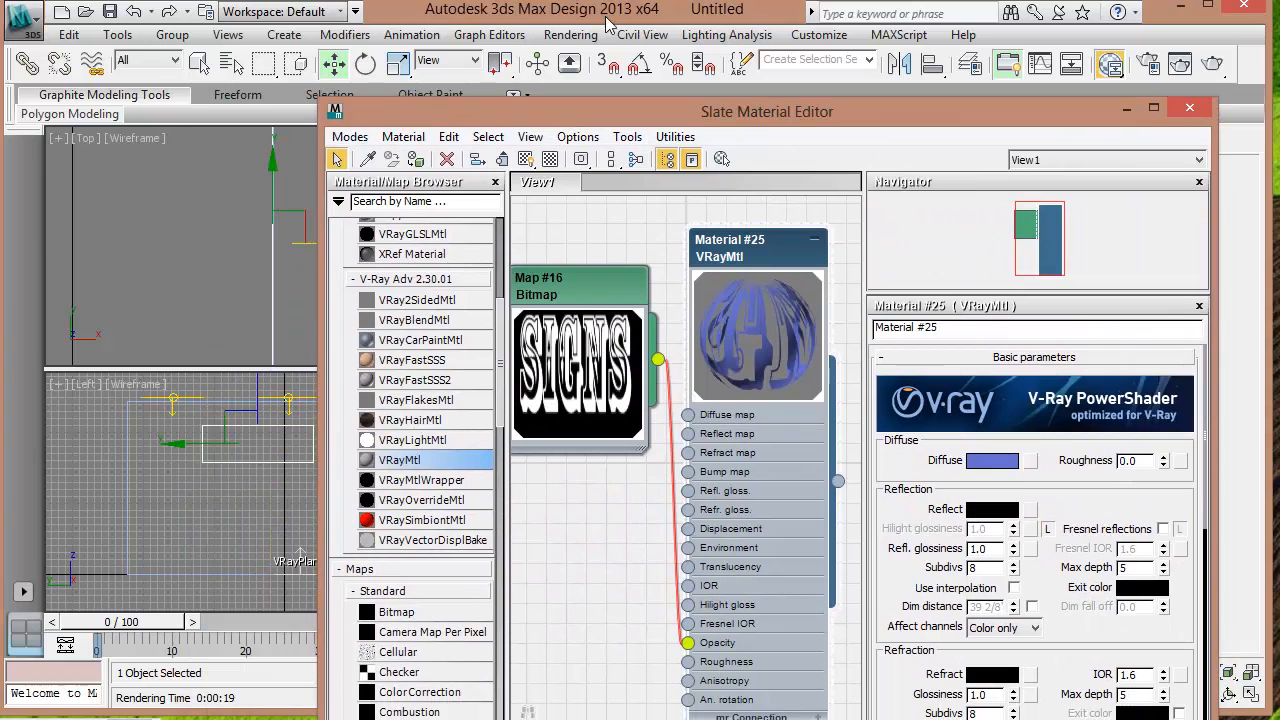
drag(655, 118, 483, 400)
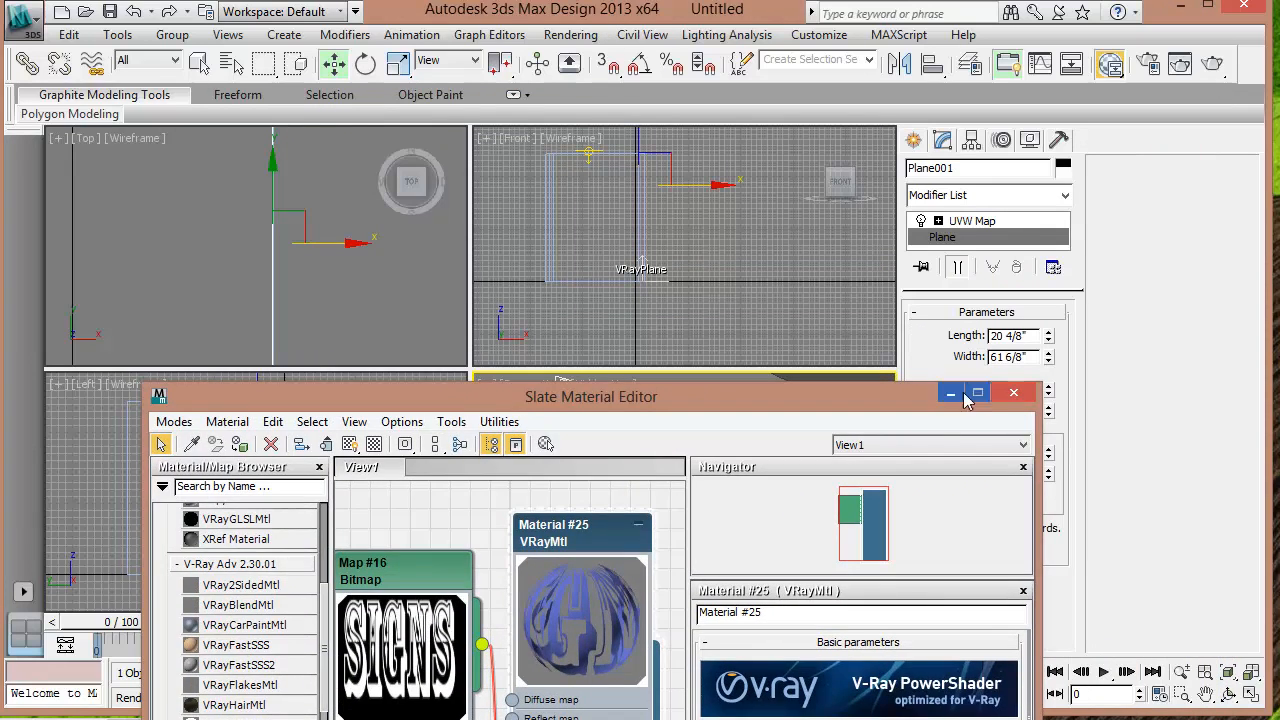
click(1018, 396)
click(1180, 63)
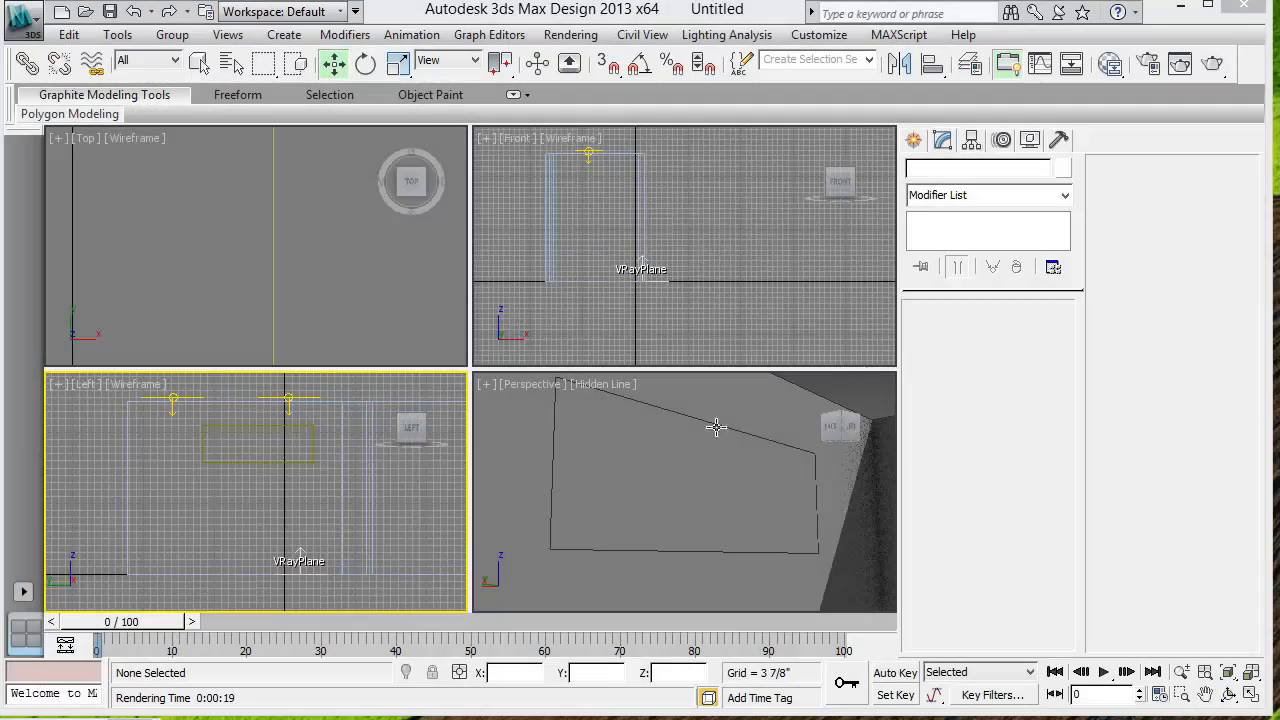
Create a roughly square plane about 30" by 31 1/8" below the sign plane in the left view.
click(914, 140)
click(1025, 350)
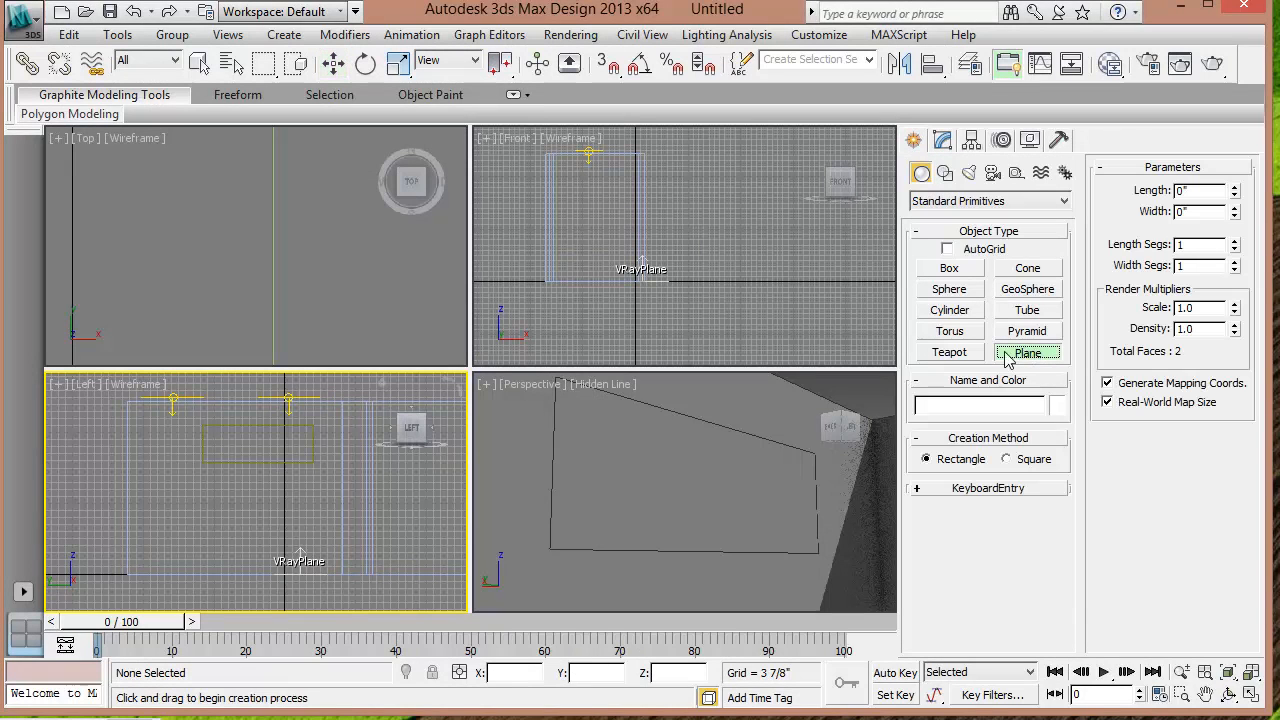
drag(233, 488, 290, 545)
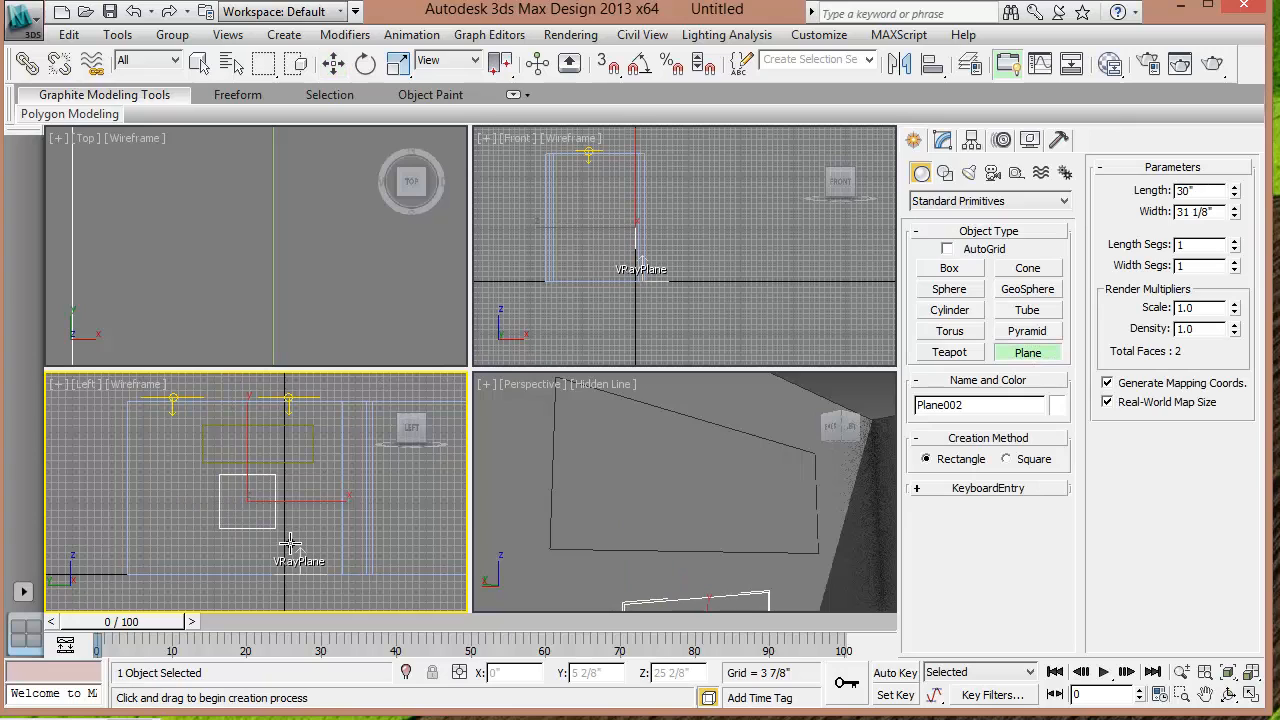
Move the new plane along X to 2" in the top view so that it sits at the wall's surface.
key(w)
scroll(243, 319, down, 9)
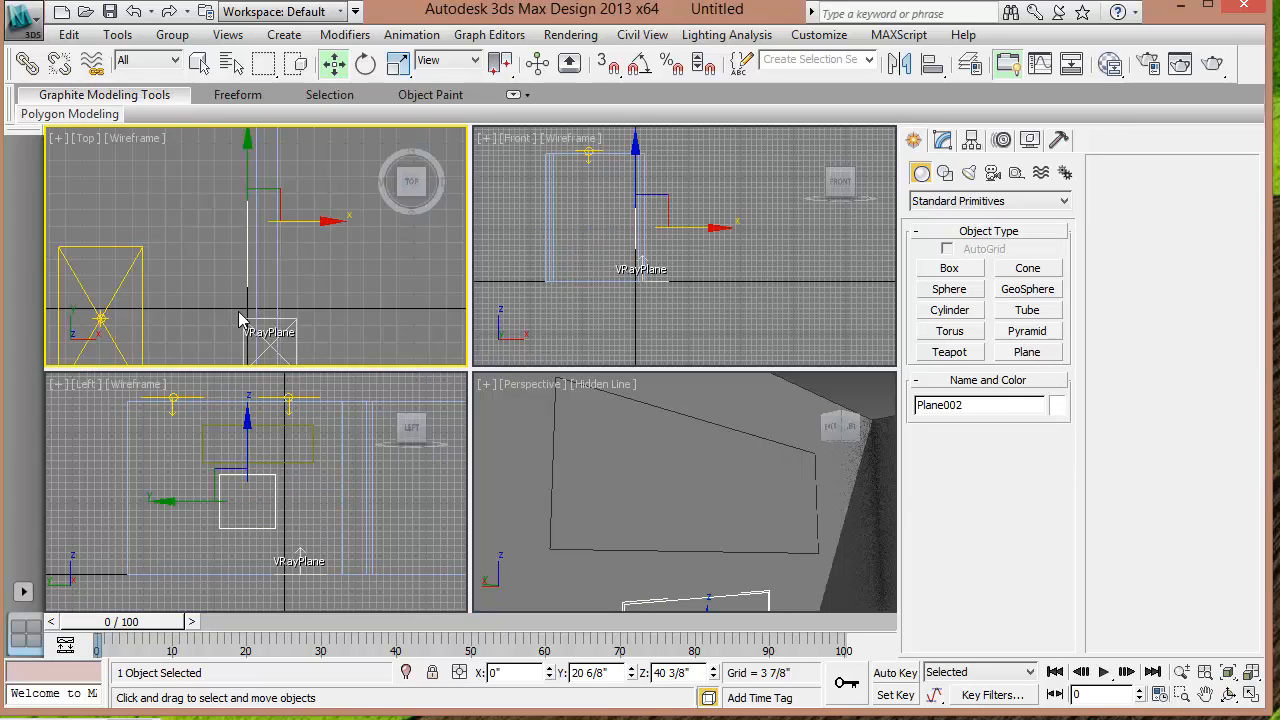
middle_drag(243, 320, 220, 378)
drag(290, 275, 295, 277)
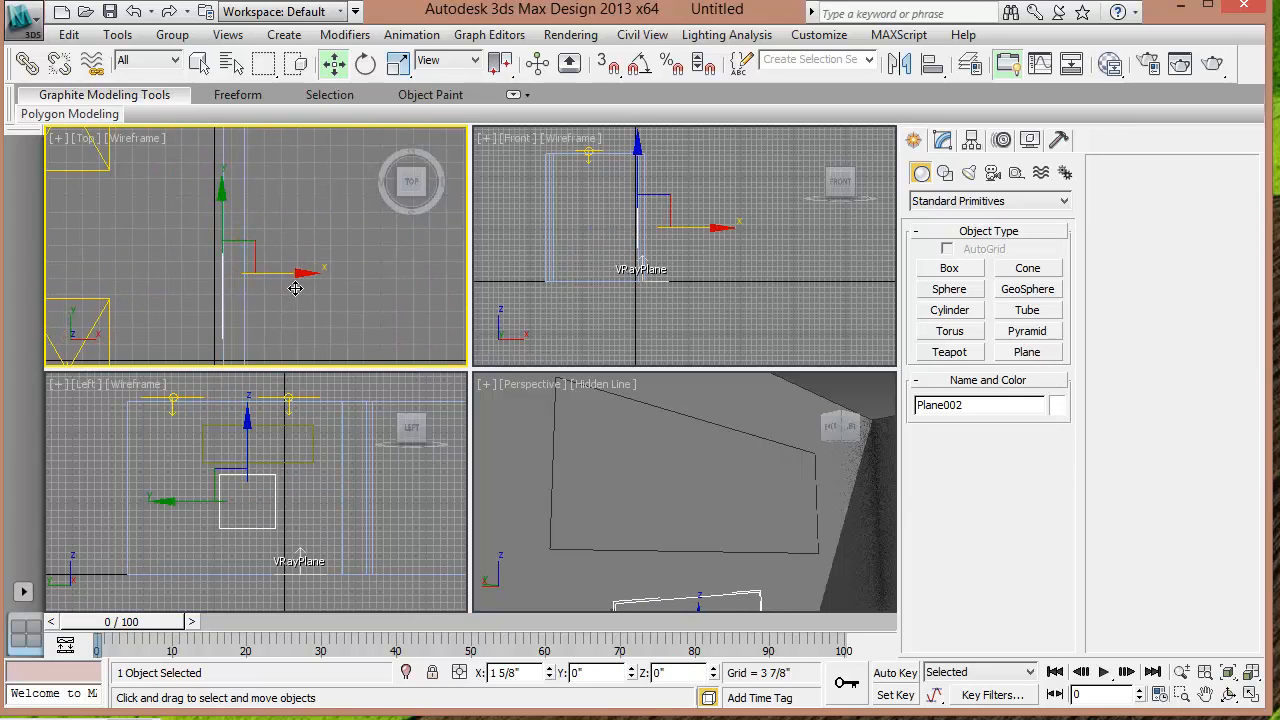
scroll(238, 278, up, 6)
middle_drag(268, 310, 428, 275)
scroll(356, 287, up, 2)
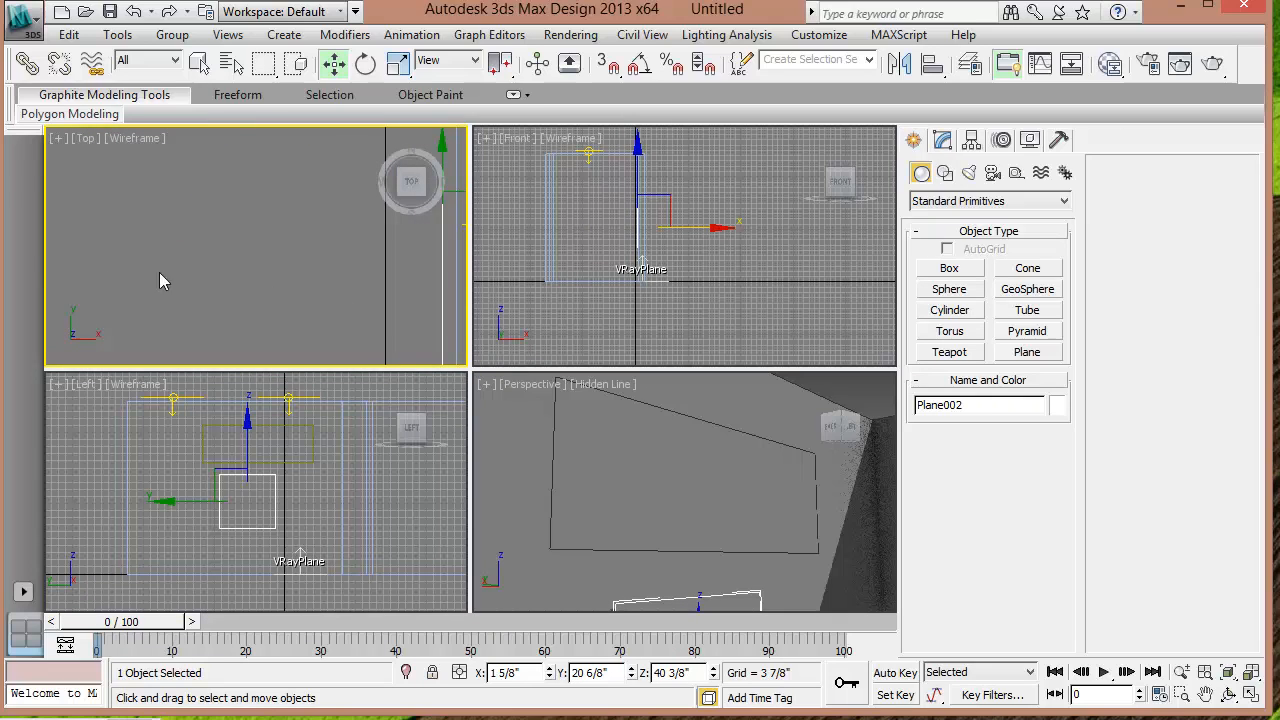
middle_drag(343, 313, 106, 303)
scroll(230, 300, up, 1)
middle_drag(247, 285, 254, 320)
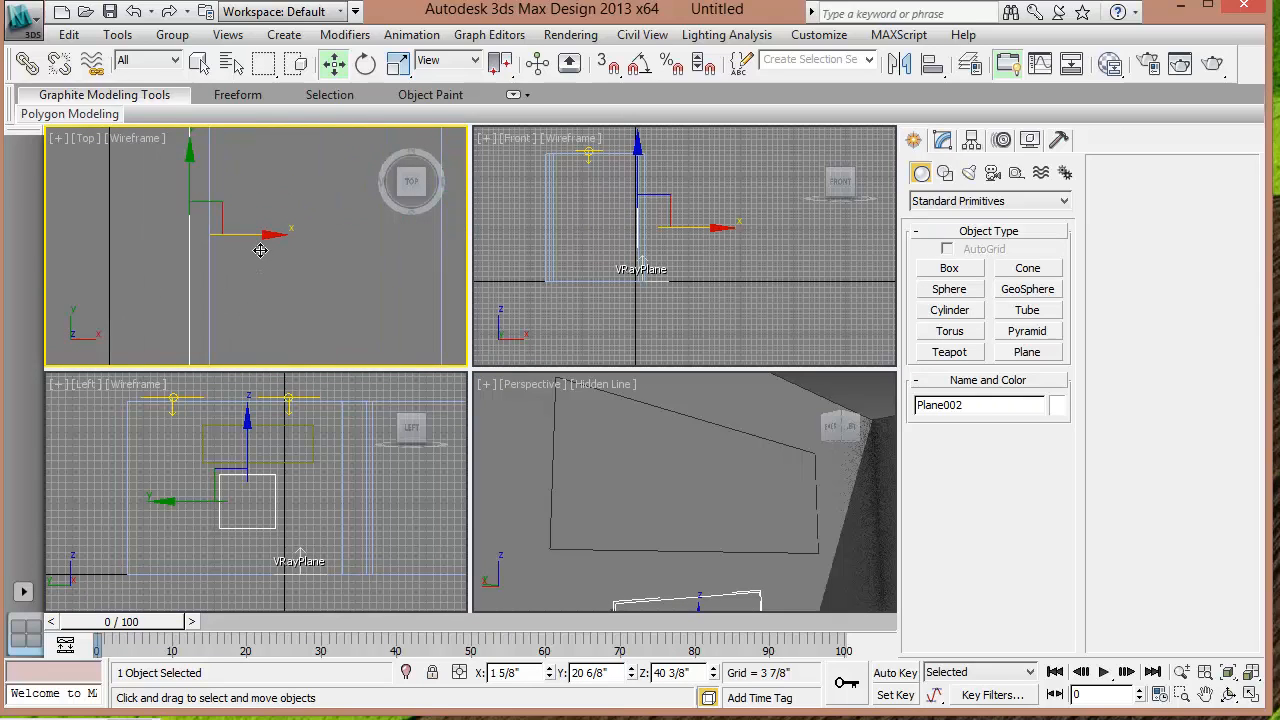
drag(258, 251, 278, 251)
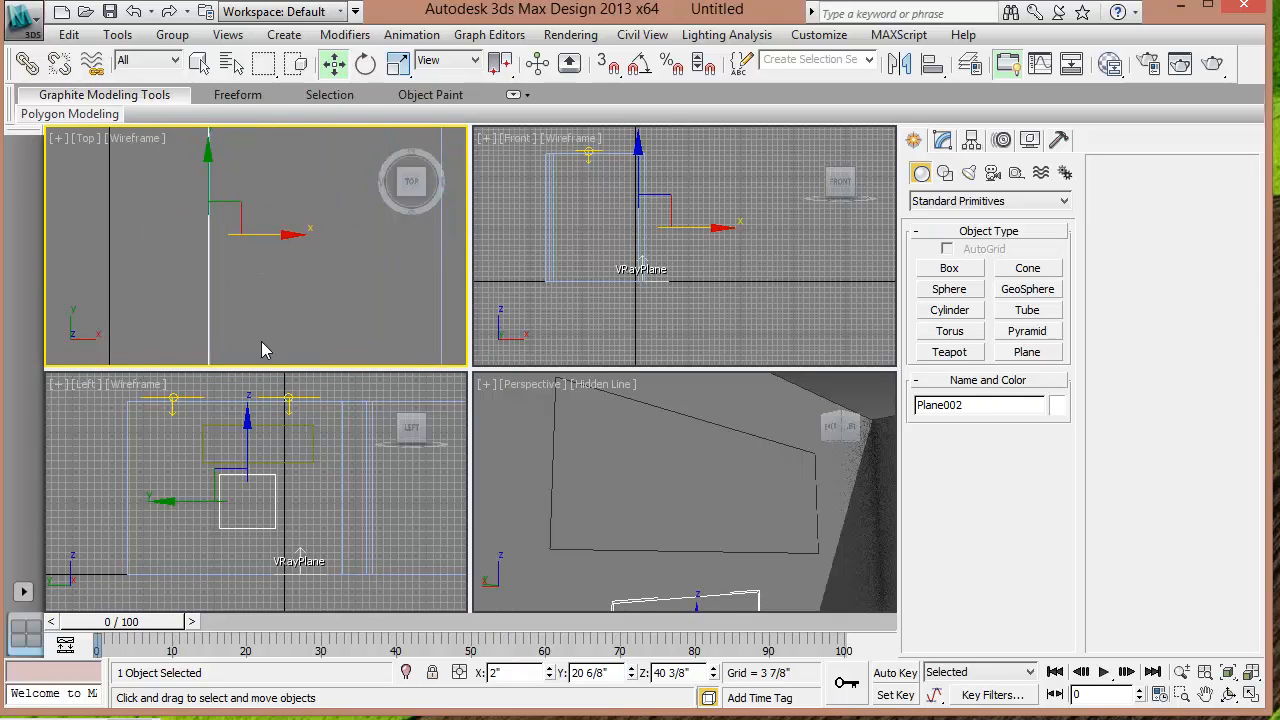
Reopen the Slate Material Editor, collapse and rearrange the existing sign nodes, and add a new VRayMtl to the view.
right_click(531, 546)
middle_drag(625, 566, 596, 503)
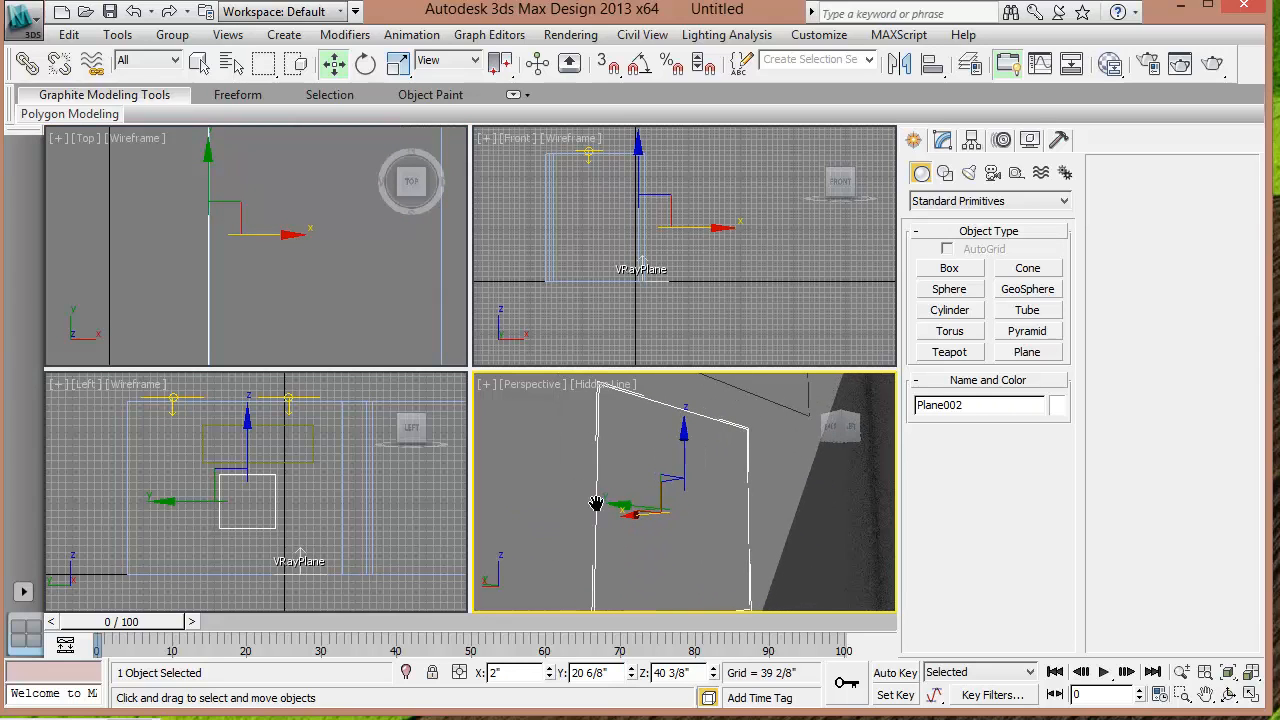
click(1110, 63)
drag(810, 312, 642, 55)
double_click(460, 351)
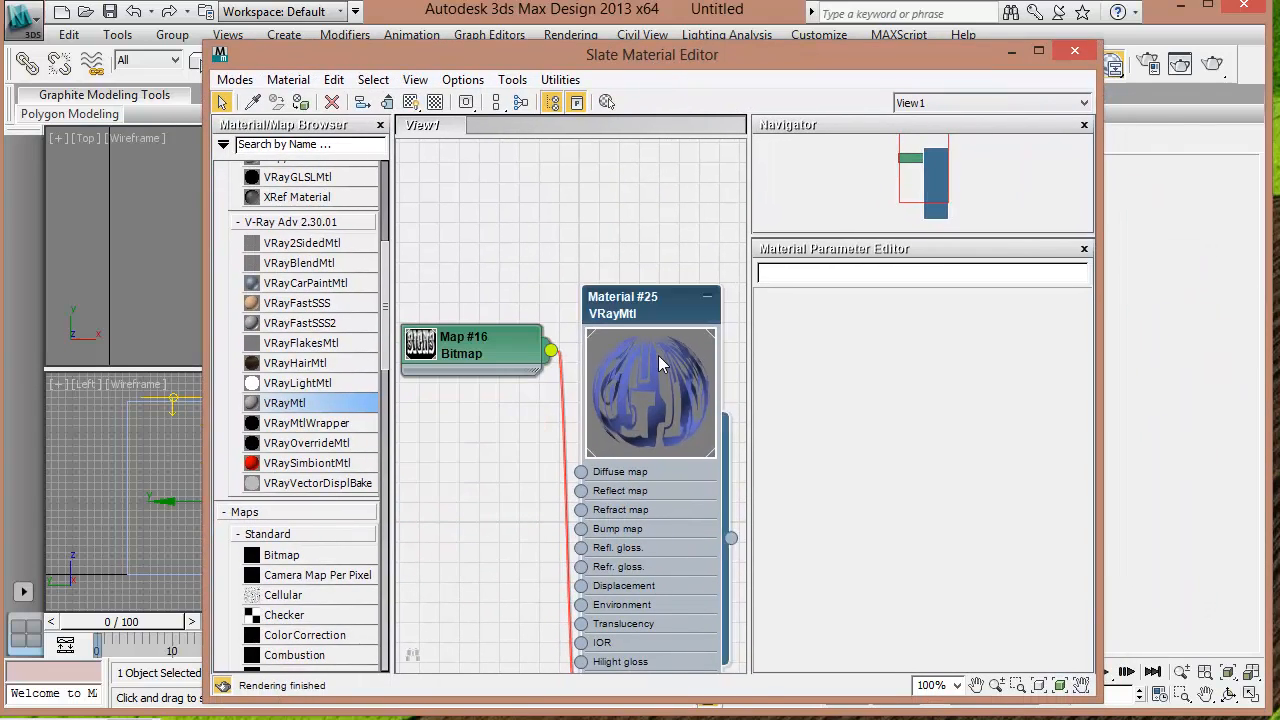
double_click(665, 310)
drag(502, 357, 502, 487)
drag(643, 313, 643, 333)
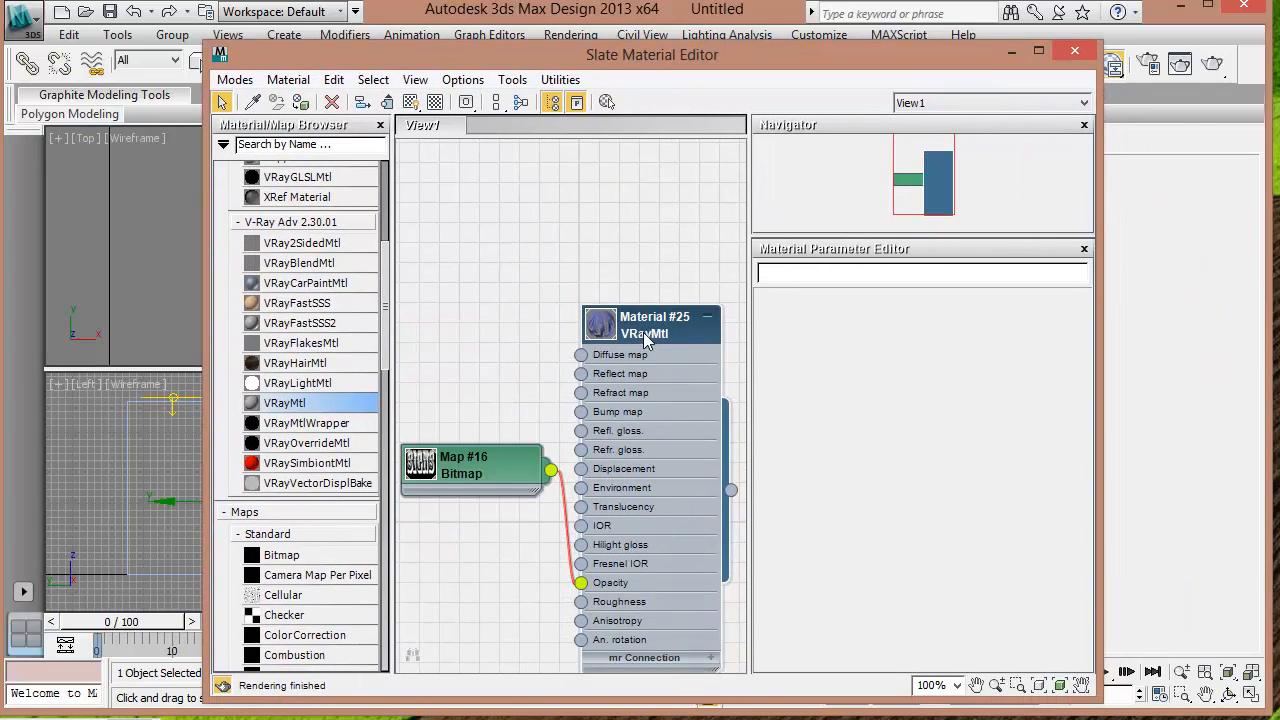
drag(541, 190, 627, 210)
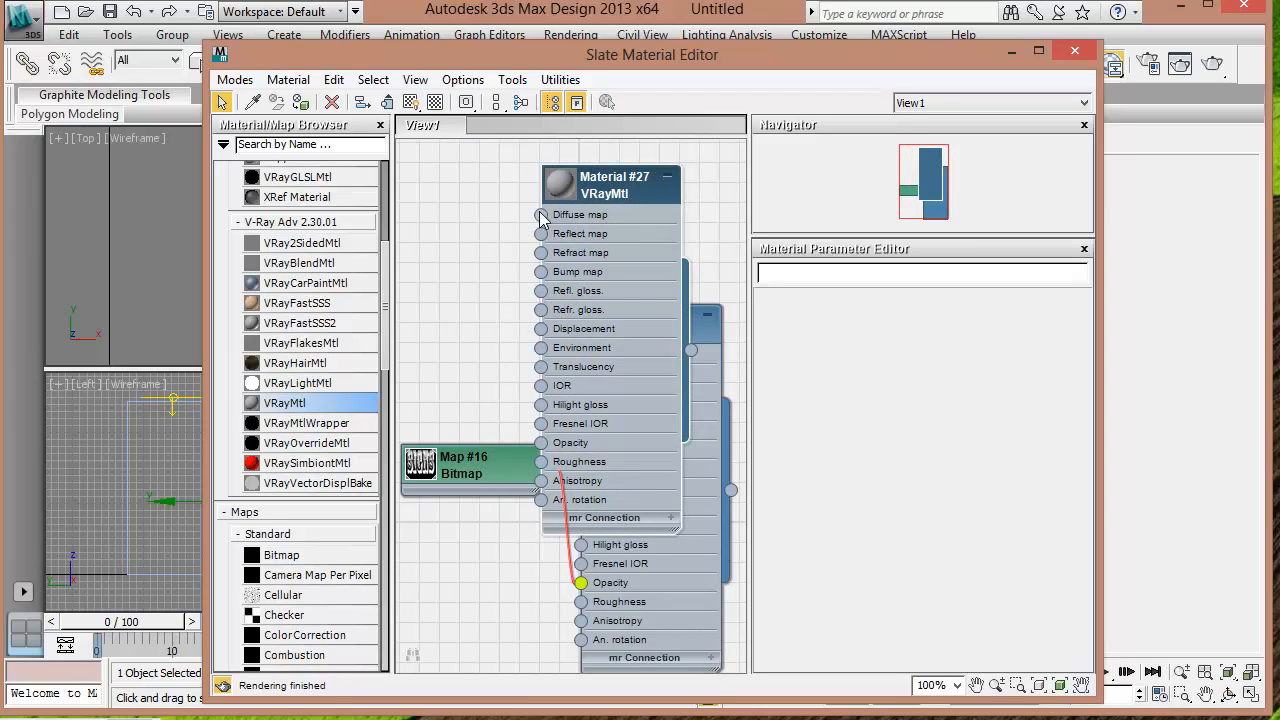
Connect a Bitmap map with the colour logo nbc_col1.jpg to the new material's Diffuse map.
drag(541, 216, 478, 192)
mouse_move(525, 205)
click(360, 81)
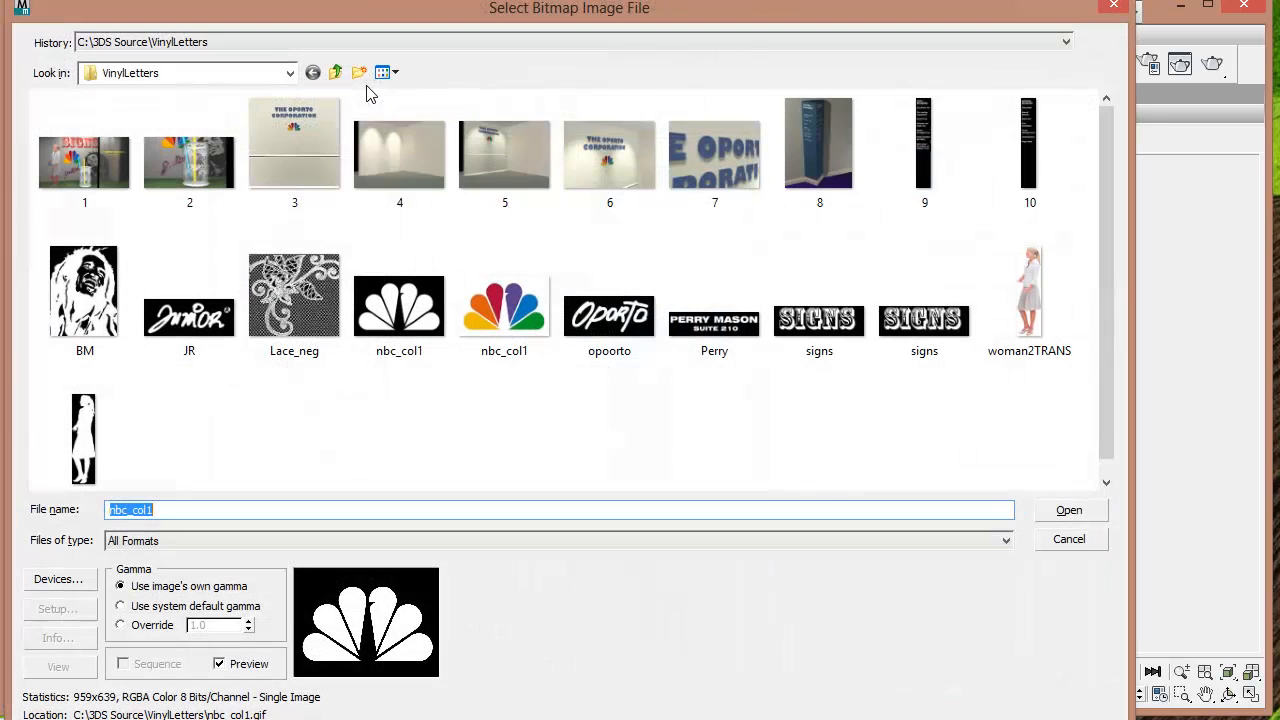
click(514, 338)
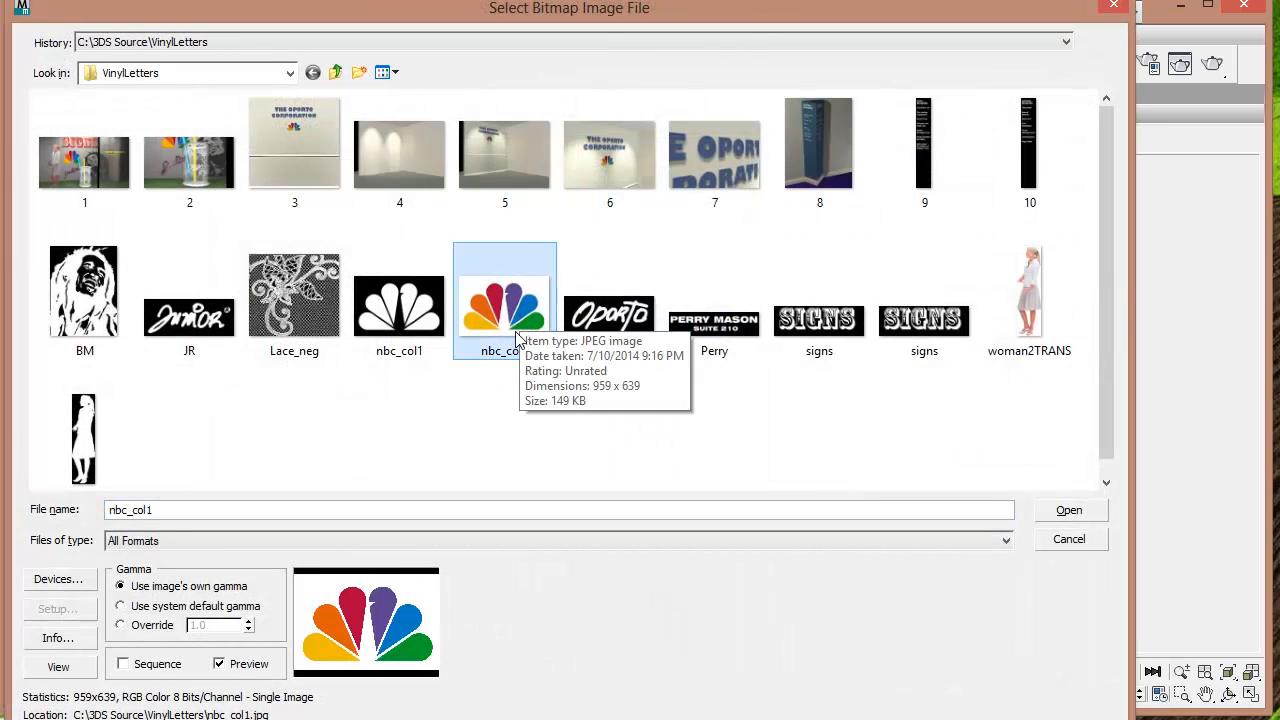
click(1069, 511)
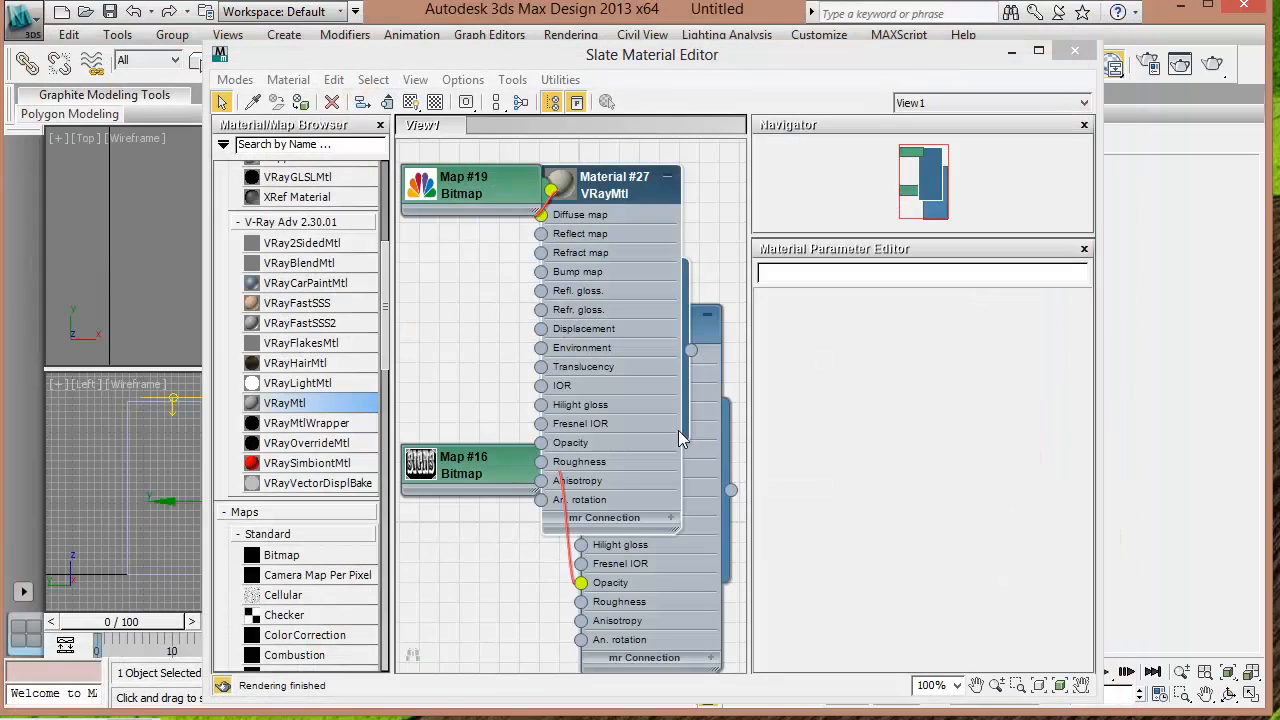
Enlarge the new material's preview and turn off Use Real-World Scale for the colour logo bitmap.
drag(483, 191, 465, 191)
middle_drag(494, 307, 526, 325)
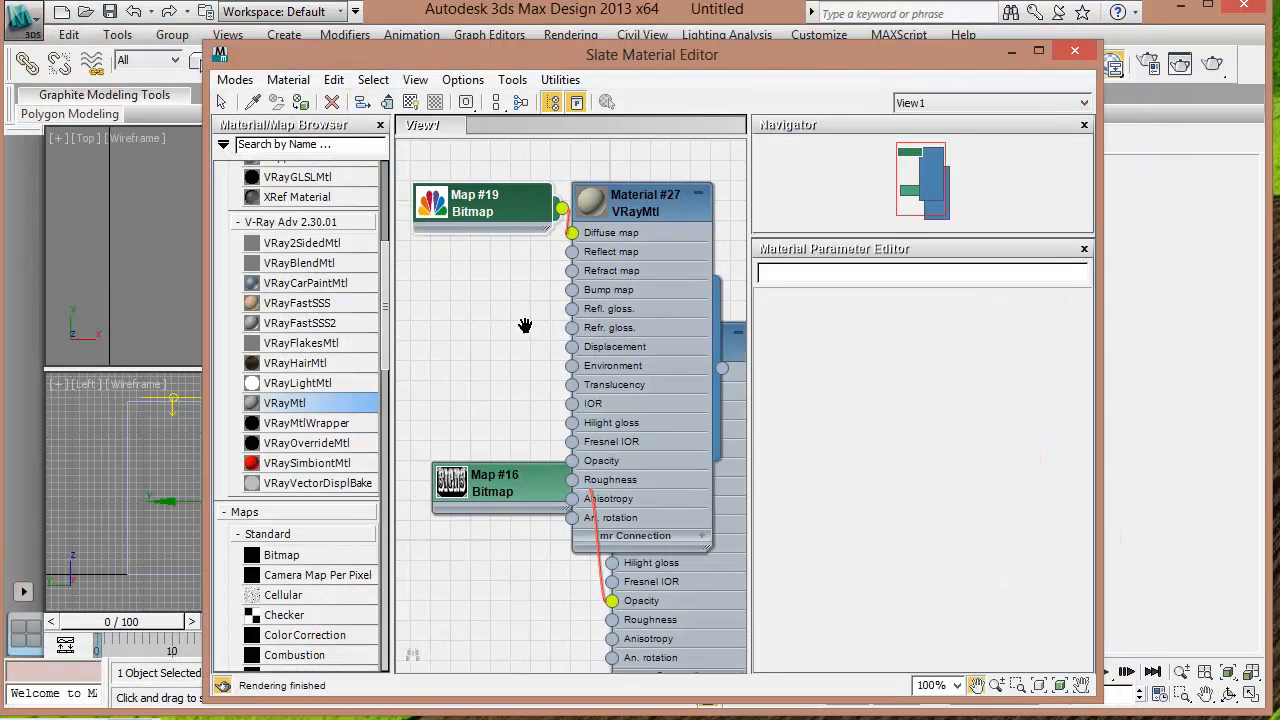
double_click(596, 210)
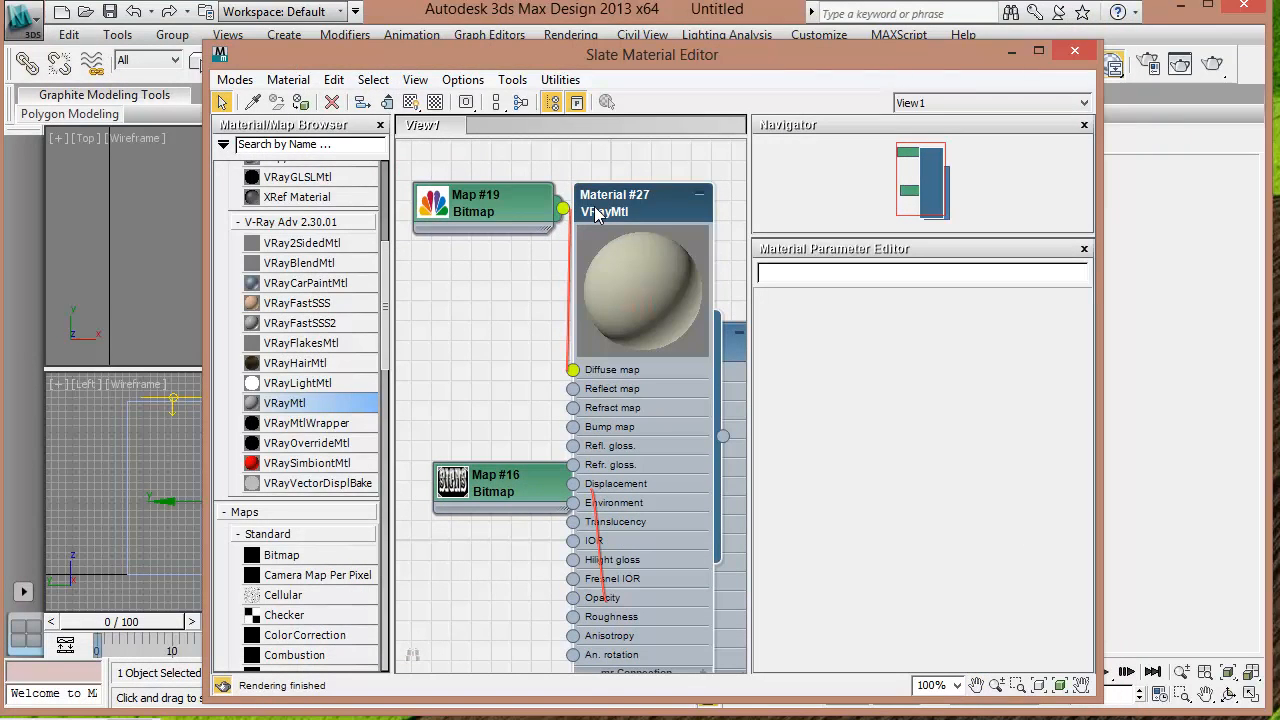
double_click(505, 215)
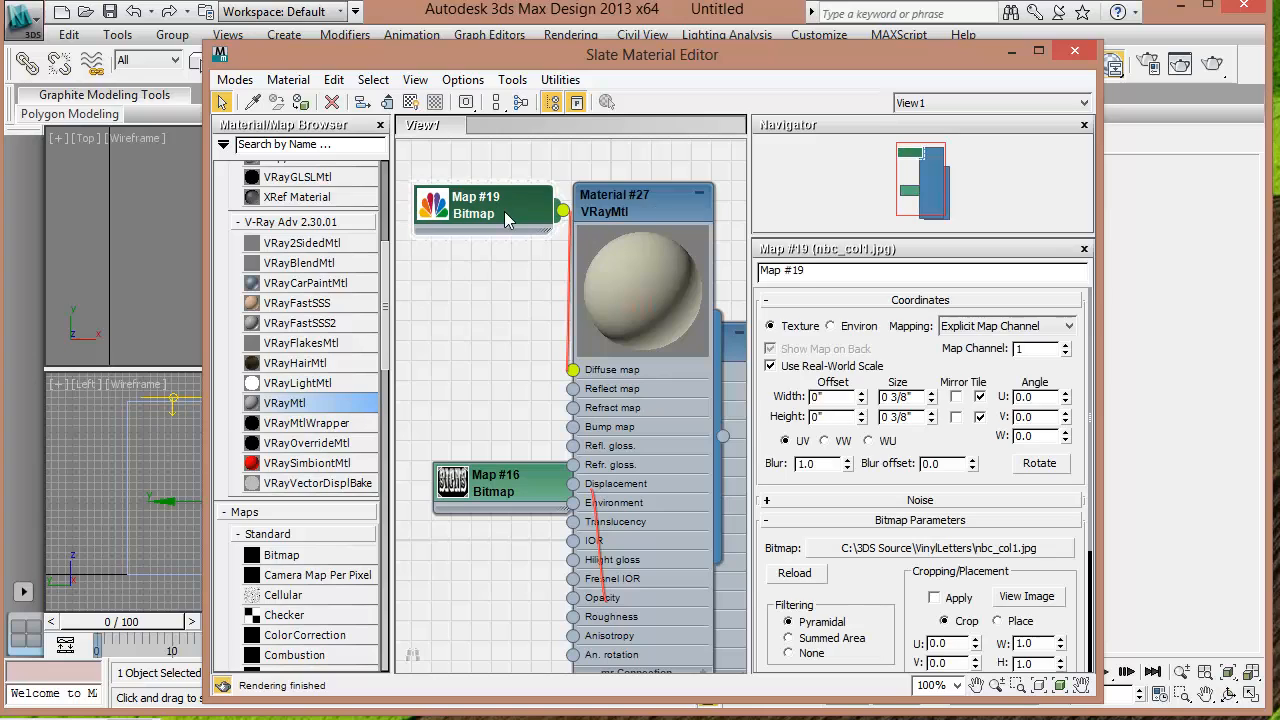
click(770, 366)
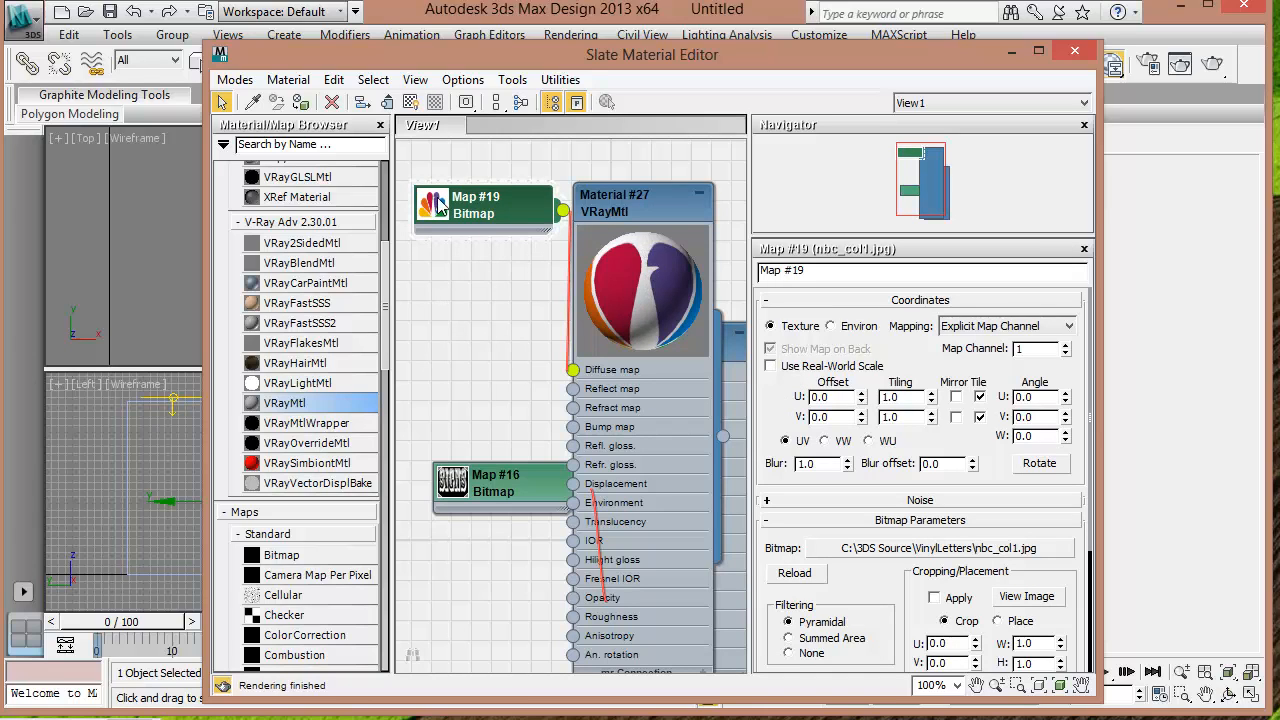
Collapse the new material's preview and rearrange its node beside the colour logo bitmap to leave room for another map.
drag(512, 216, 492, 257)
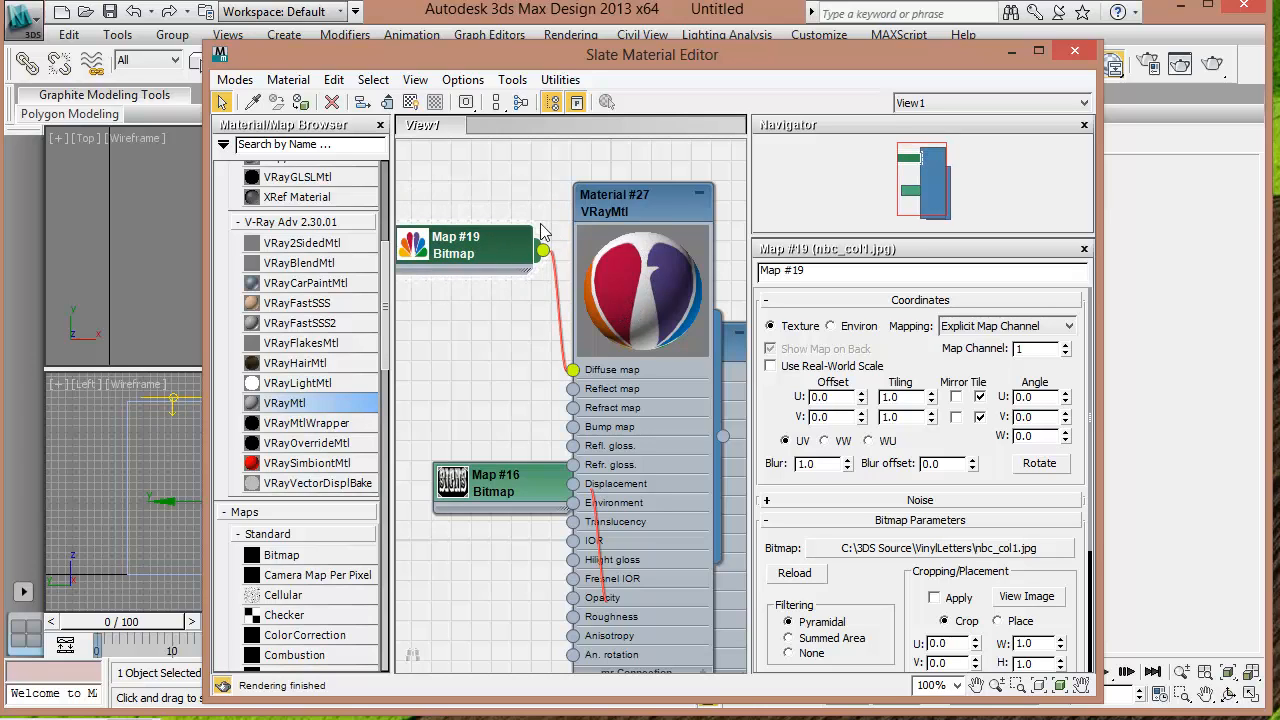
drag(637, 202, 637, 182)
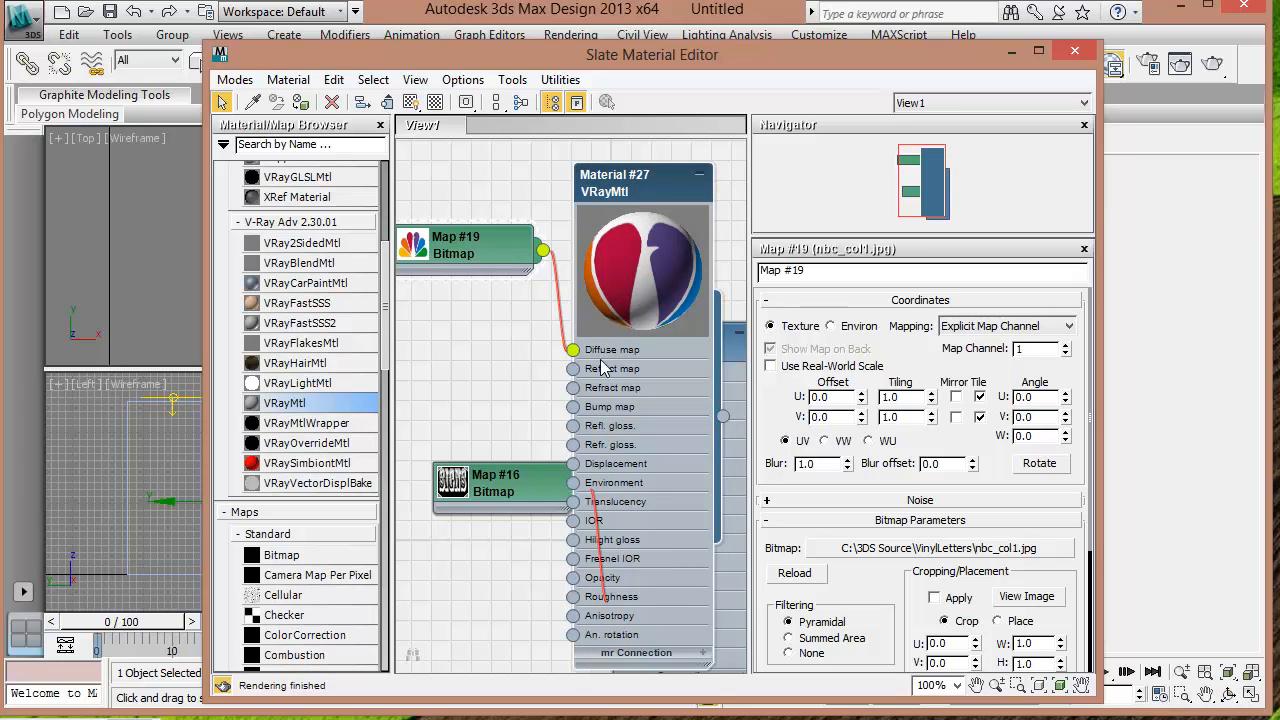
double_click(657, 226)
drag(677, 190, 697, 150)
middle_drag(657, 227, 658, 366)
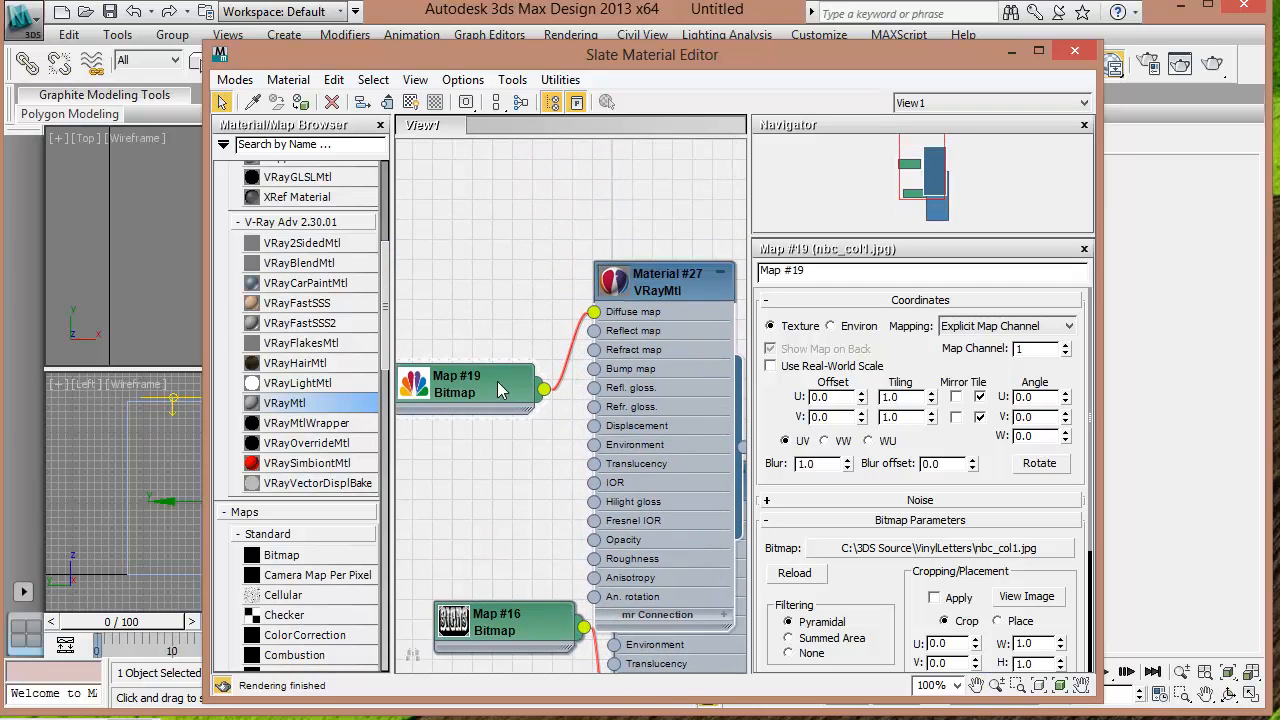
drag(498, 380, 498, 220)
drag(675, 283, 675, 203)
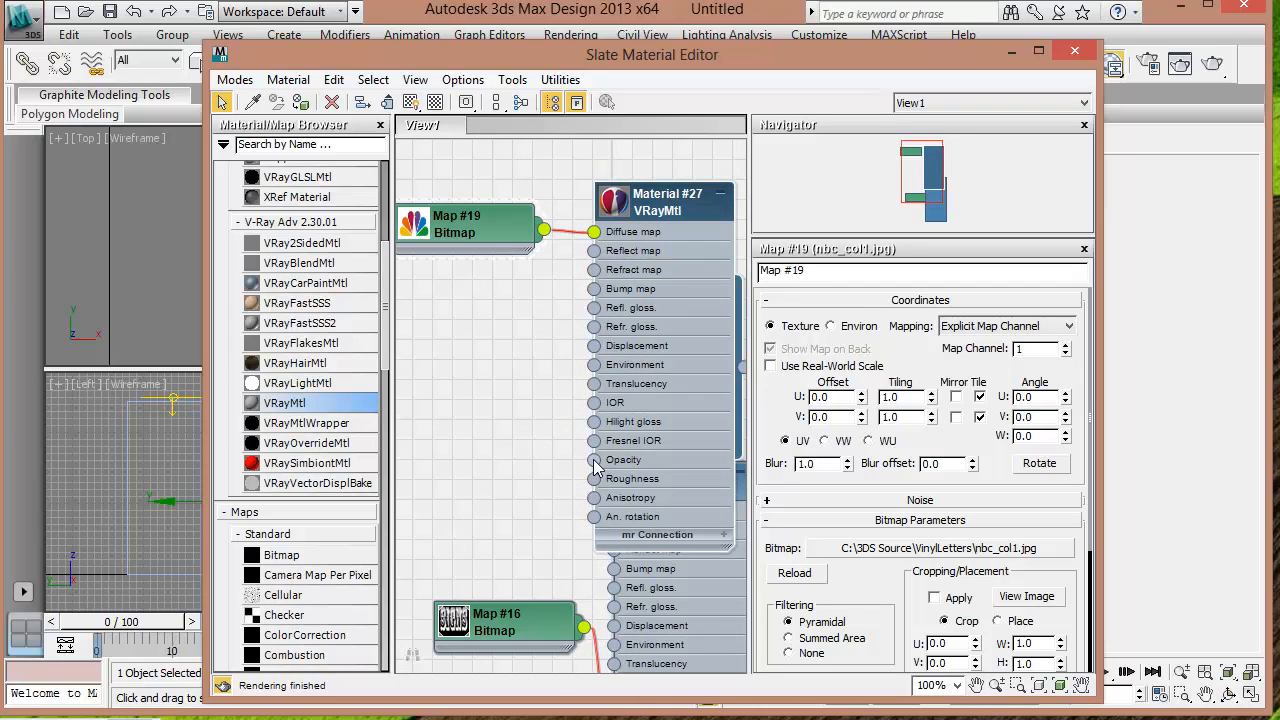
Connect a Bitmap map with the black-and-white logo nbc_col1.gif to the new material's Opacity.
drag(597, 466, 512, 412)
mouse_move(465, 417)
click(404, 92)
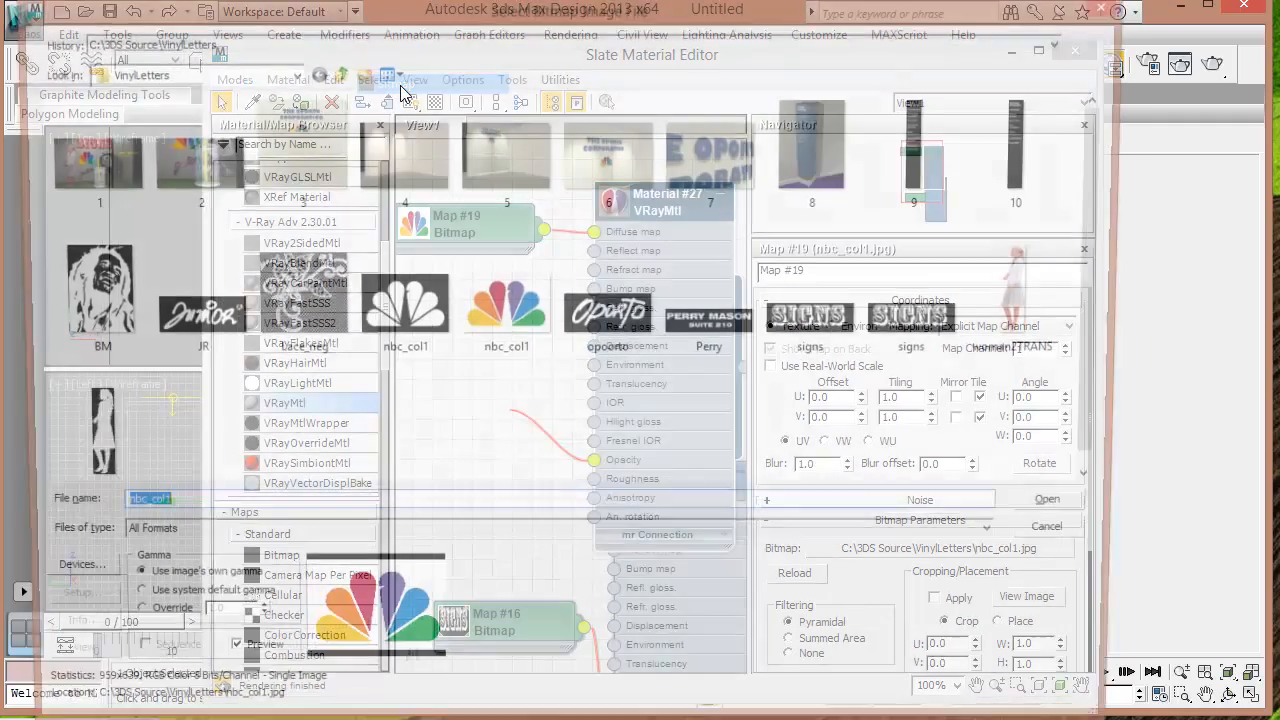
click(435, 335)
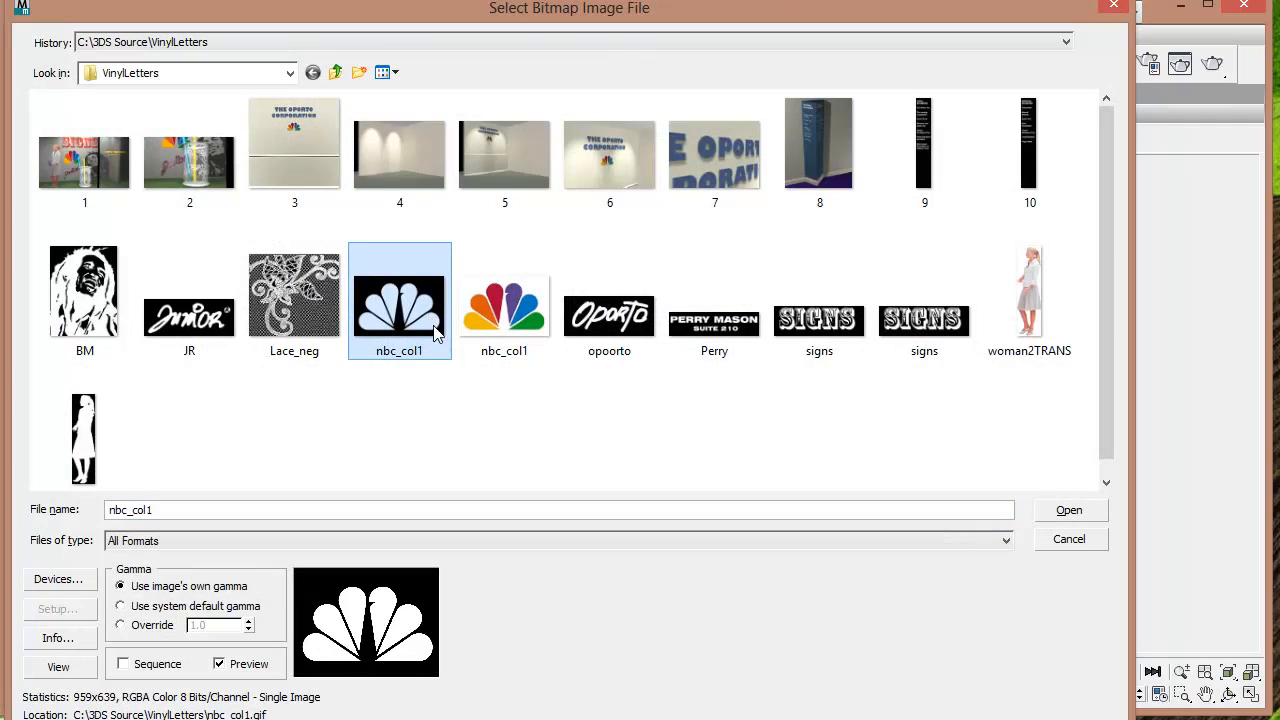
click(1075, 514)
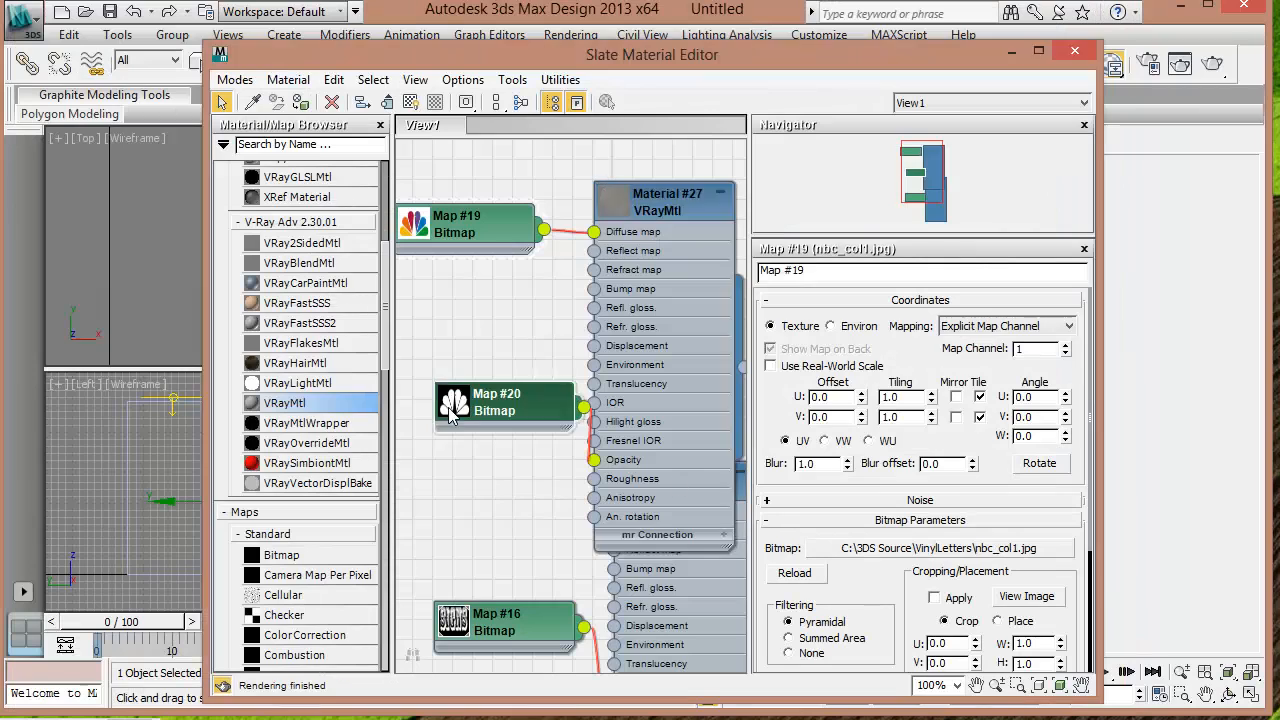
Rearrange the nbc_col1.gif bitmap node, enlarge the logo material's preview, and turn off Use Real-World Scale for that bitmap.
drag(449, 415, 428, 417)
double_click(618, 202)
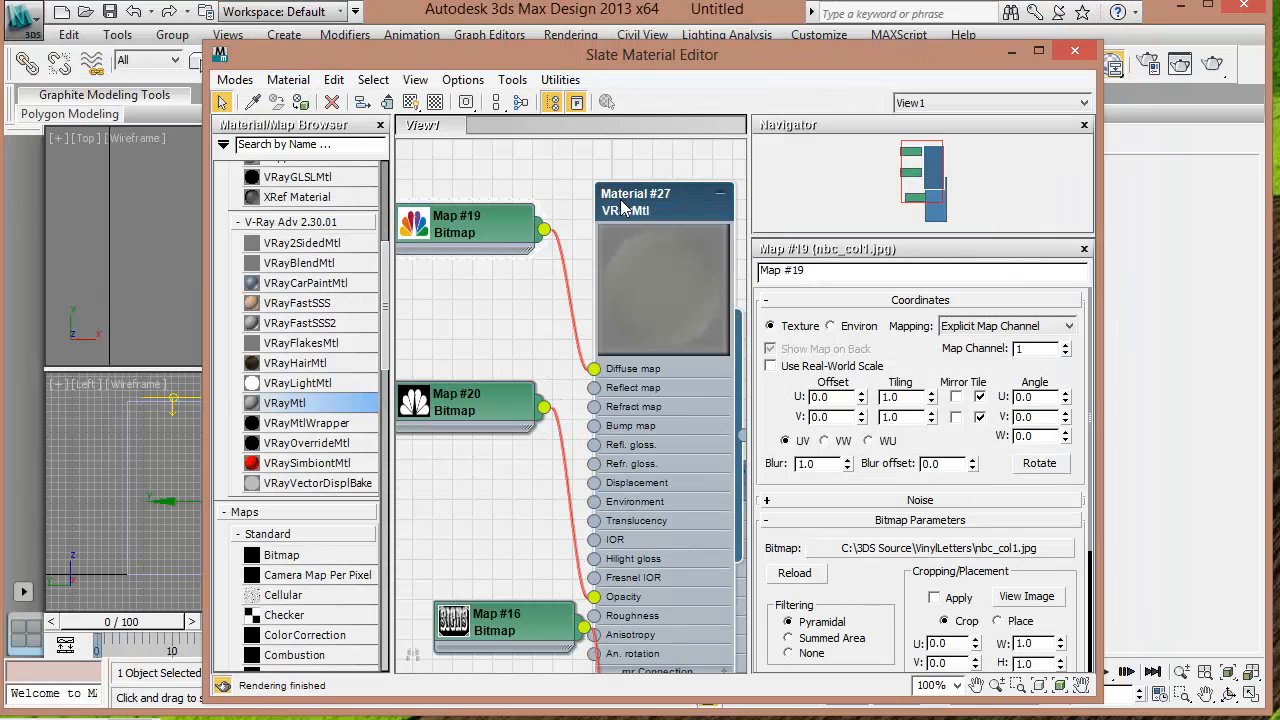
double_click(468, 416)
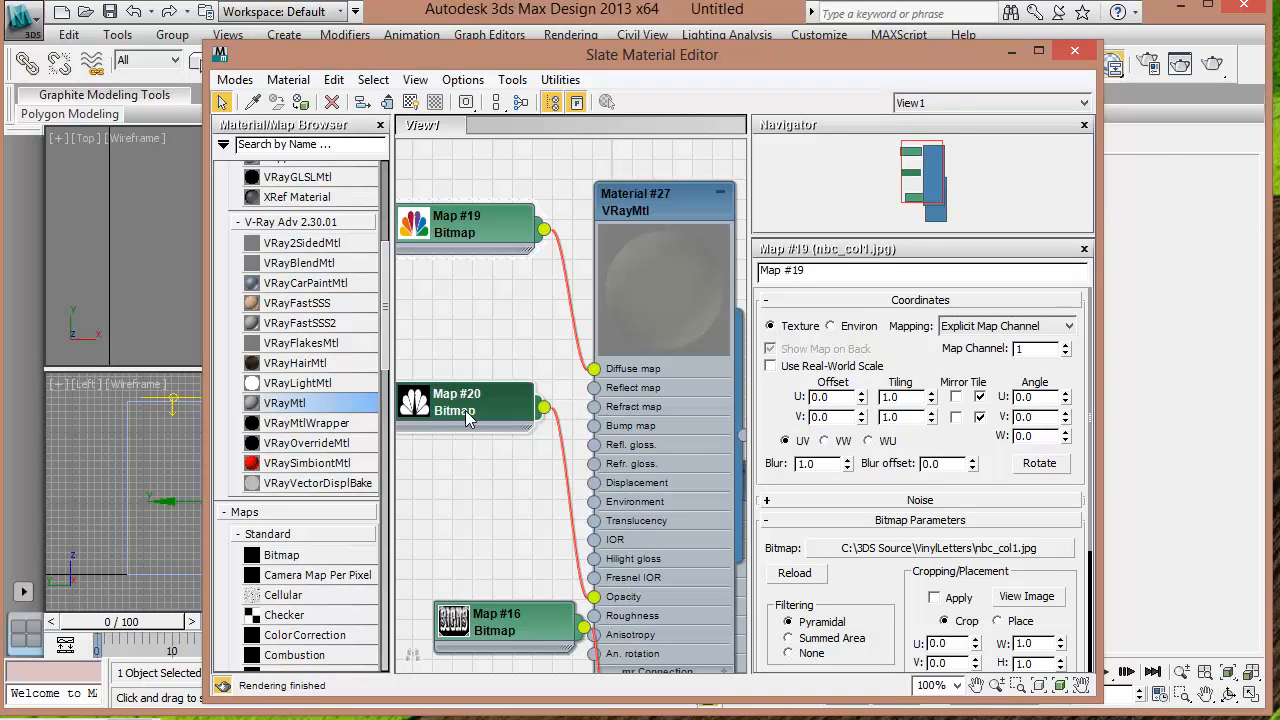
click(770, 366)
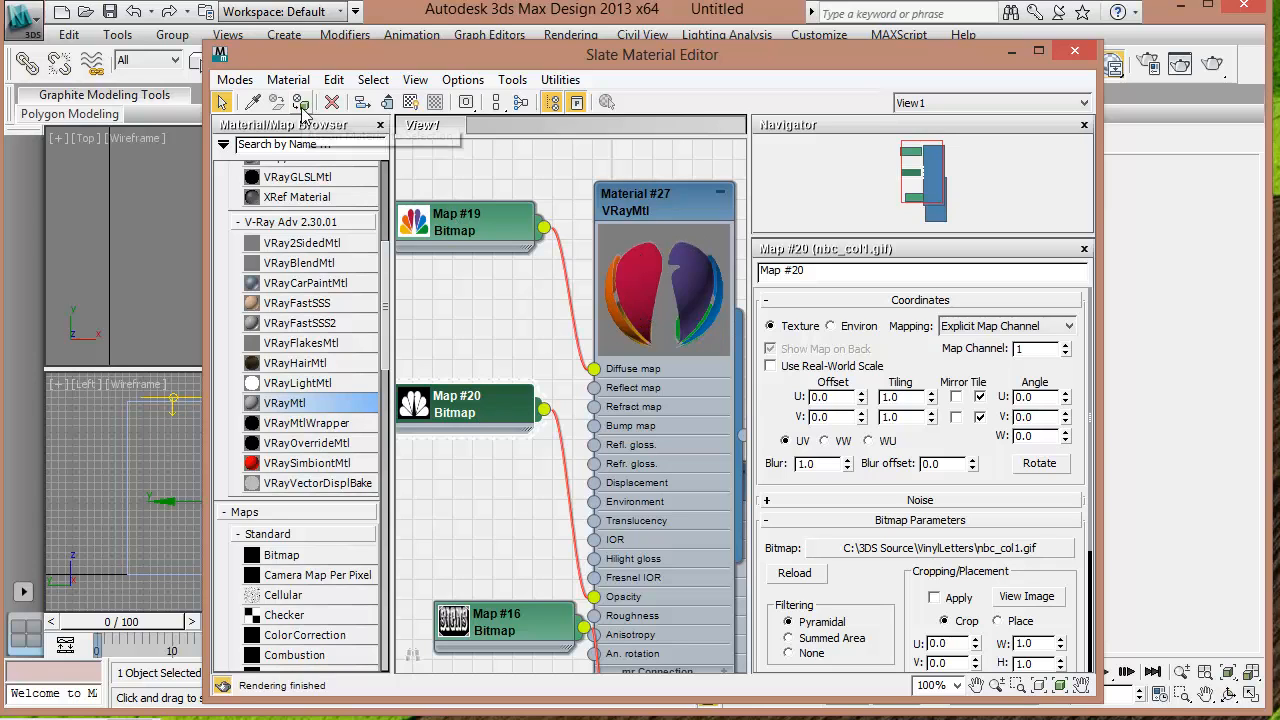
Add a UVW Map modifier with Real-World Map Size off to the square logo plane and render the Perspective view.
drag(366, 58, 688, 580)
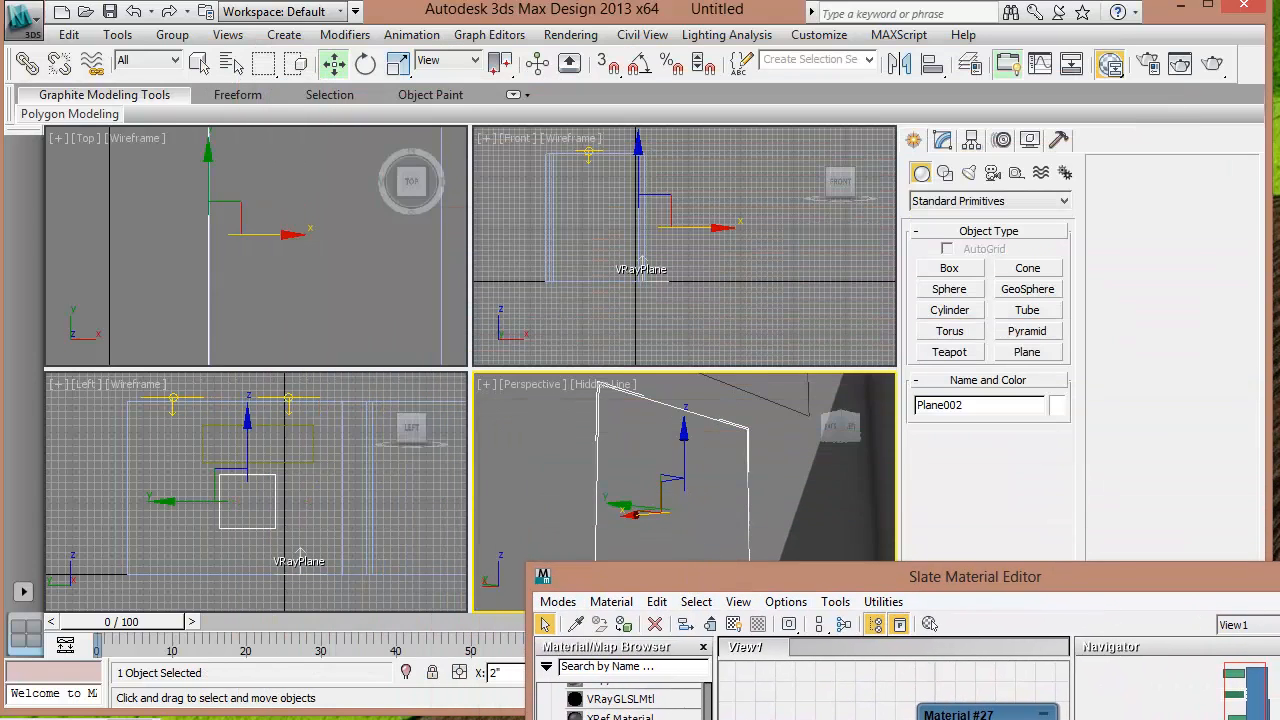
key(m)
click(942, 139)
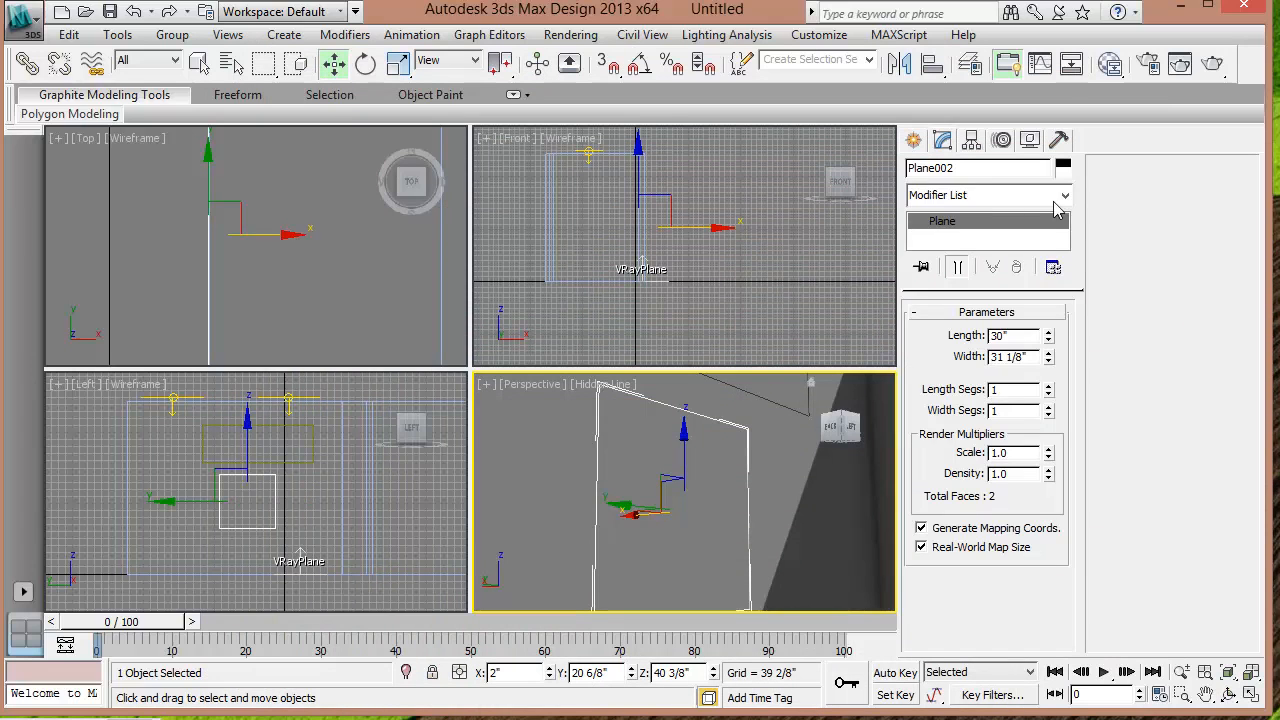
click(1062, 197)
scroll(990, 460, down, 15)
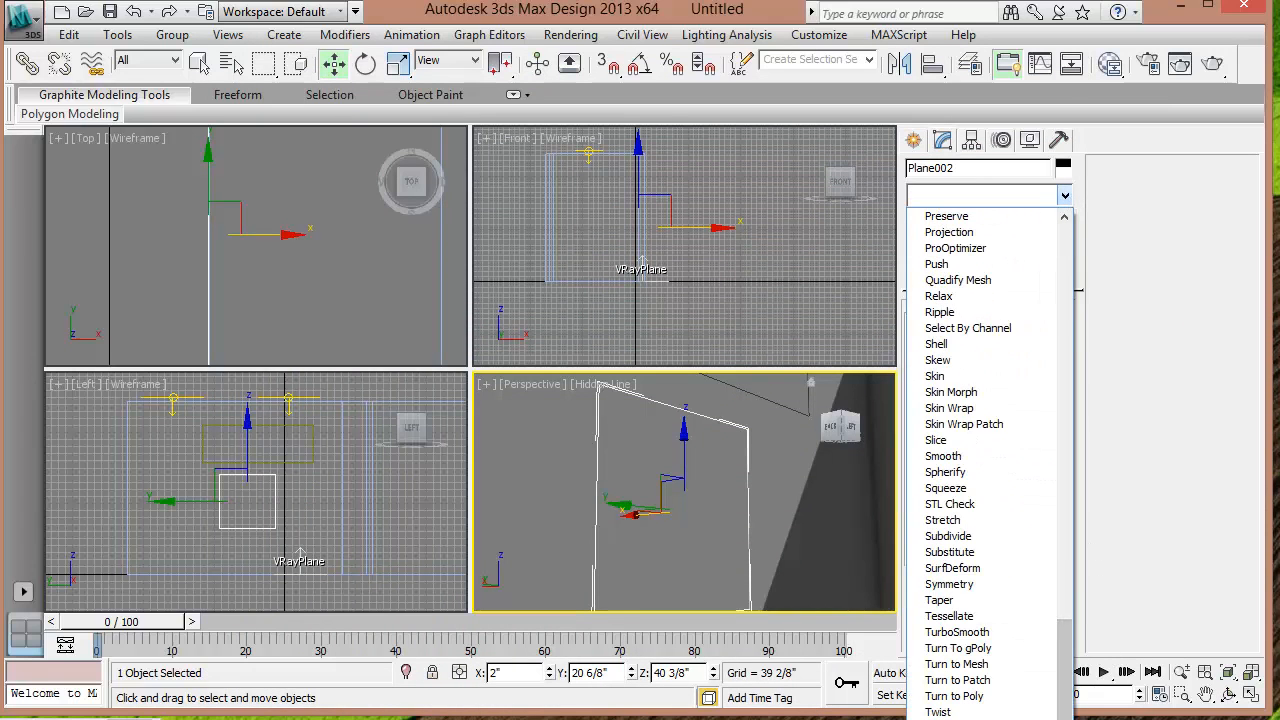
click(975, 719)
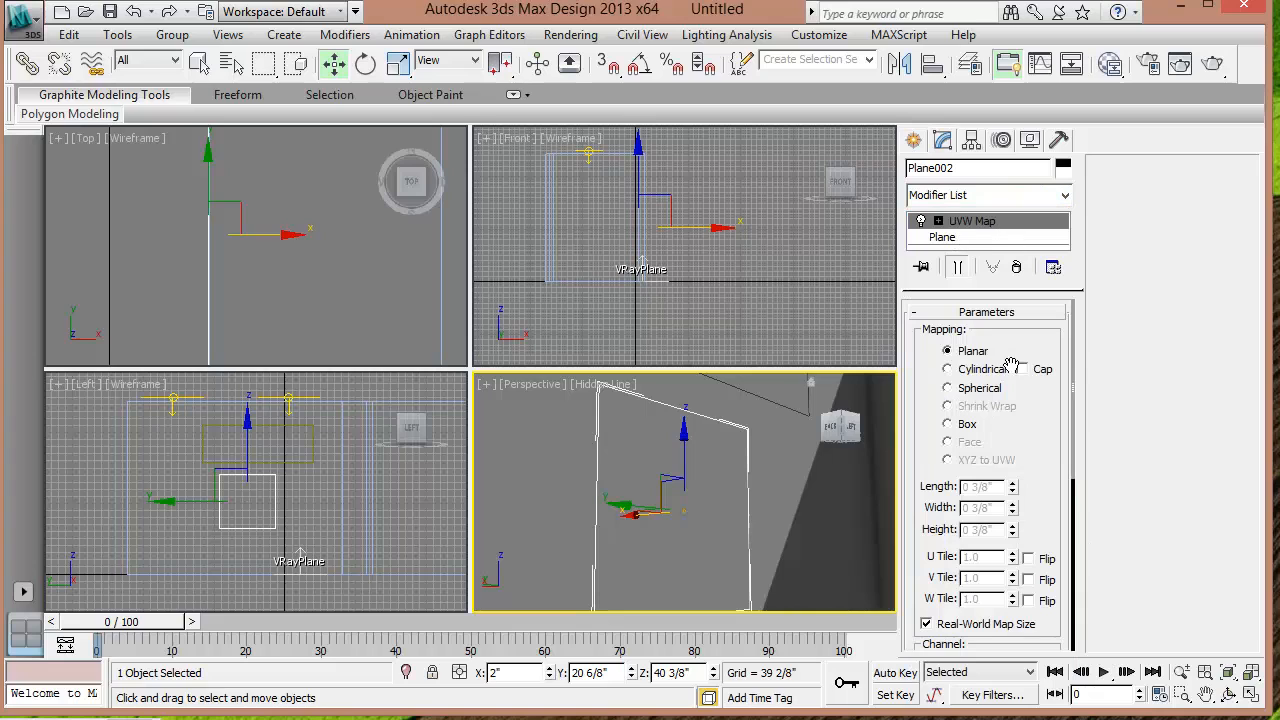
scroll(1000, 462, down, 3)
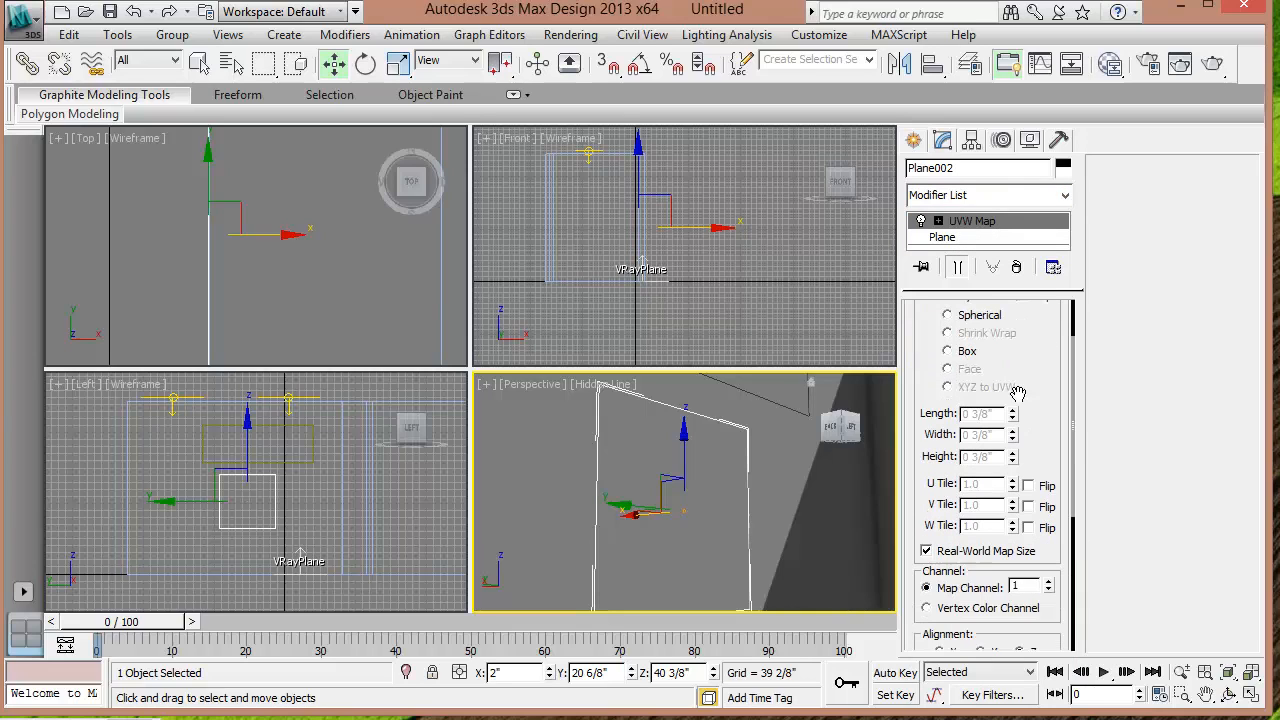
click(926, 553)
right_click(800, 500)
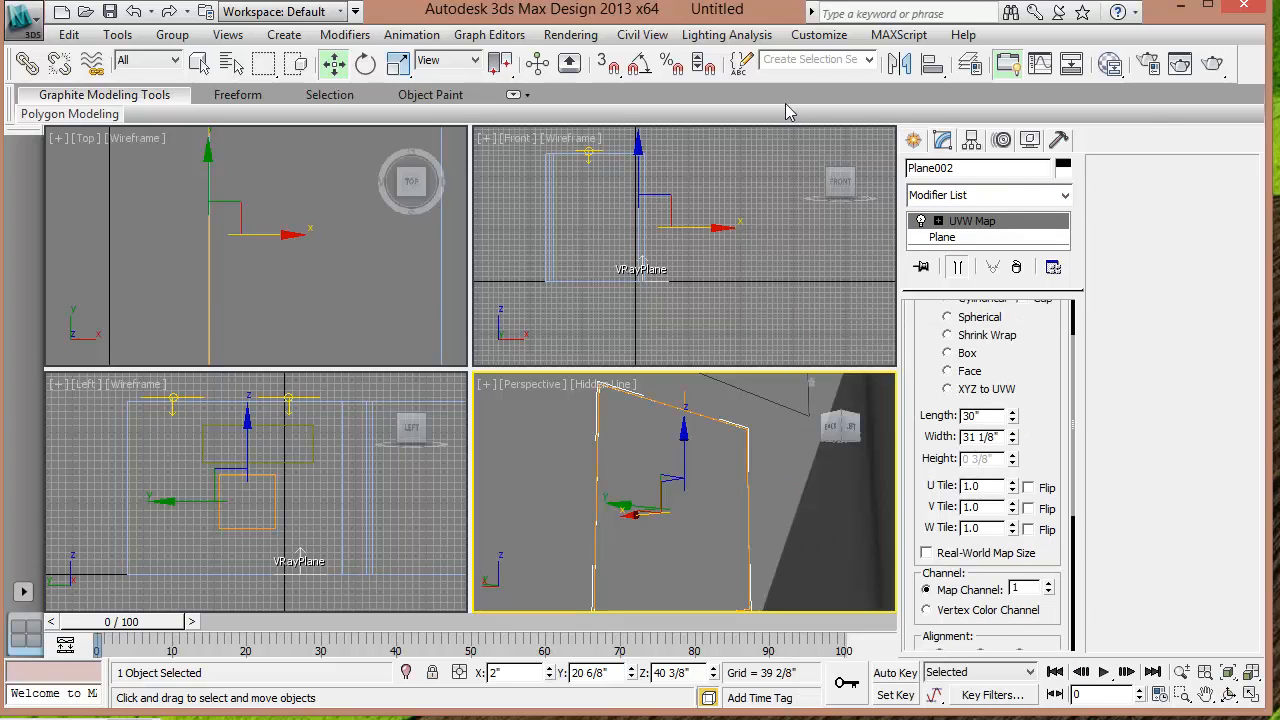
click(1211, 66)
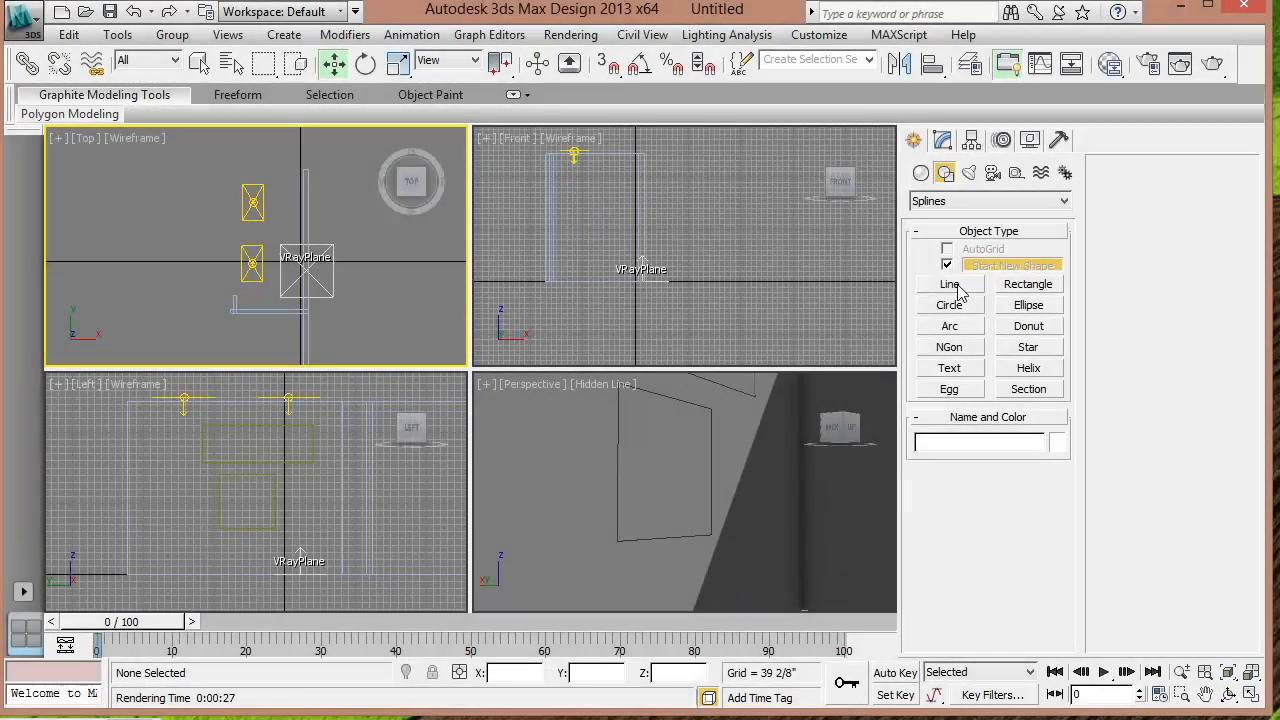
Draw an open zigzag line of eleven points in the Top view, running parallel to the wall between the lights and the wall.
click(950, 284)
right_click(281, 300)
key(alt+w)
middle_drag(362, 387, 345, 349)
scroll(362, 405, up, 3)
click(955, 286)
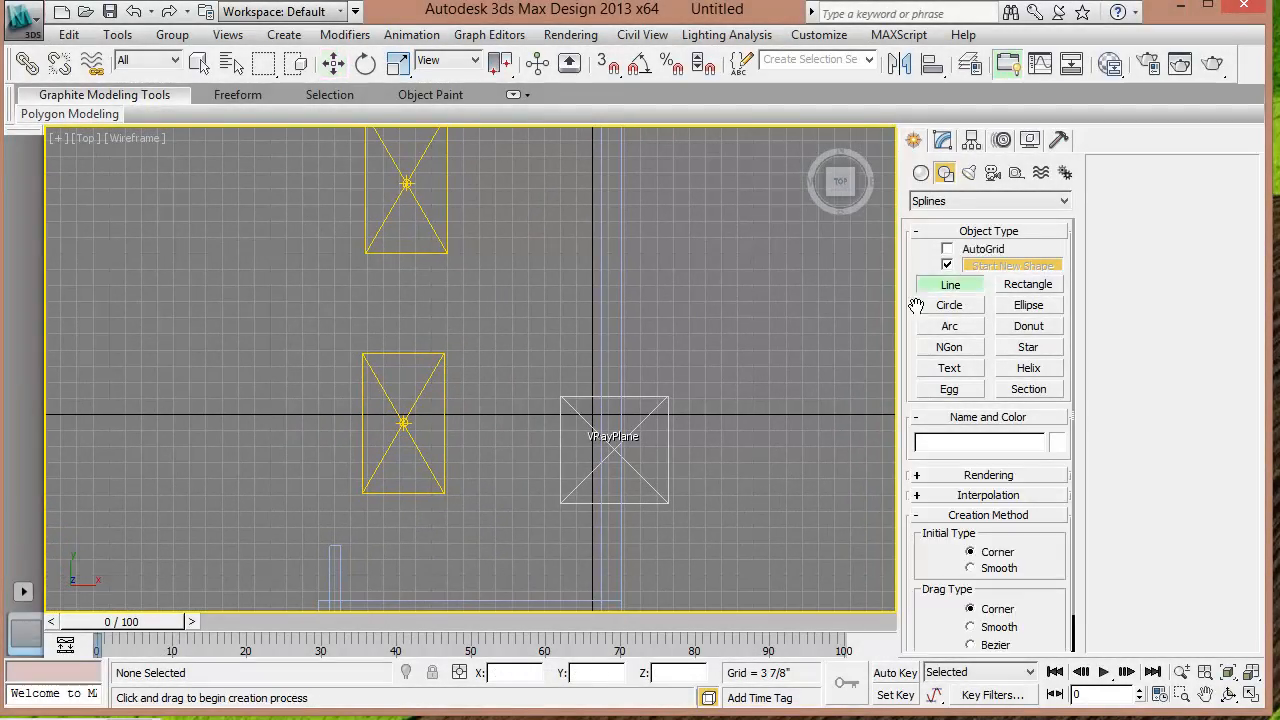
click(537, 234)
click(550, 258)
click(538, 281)
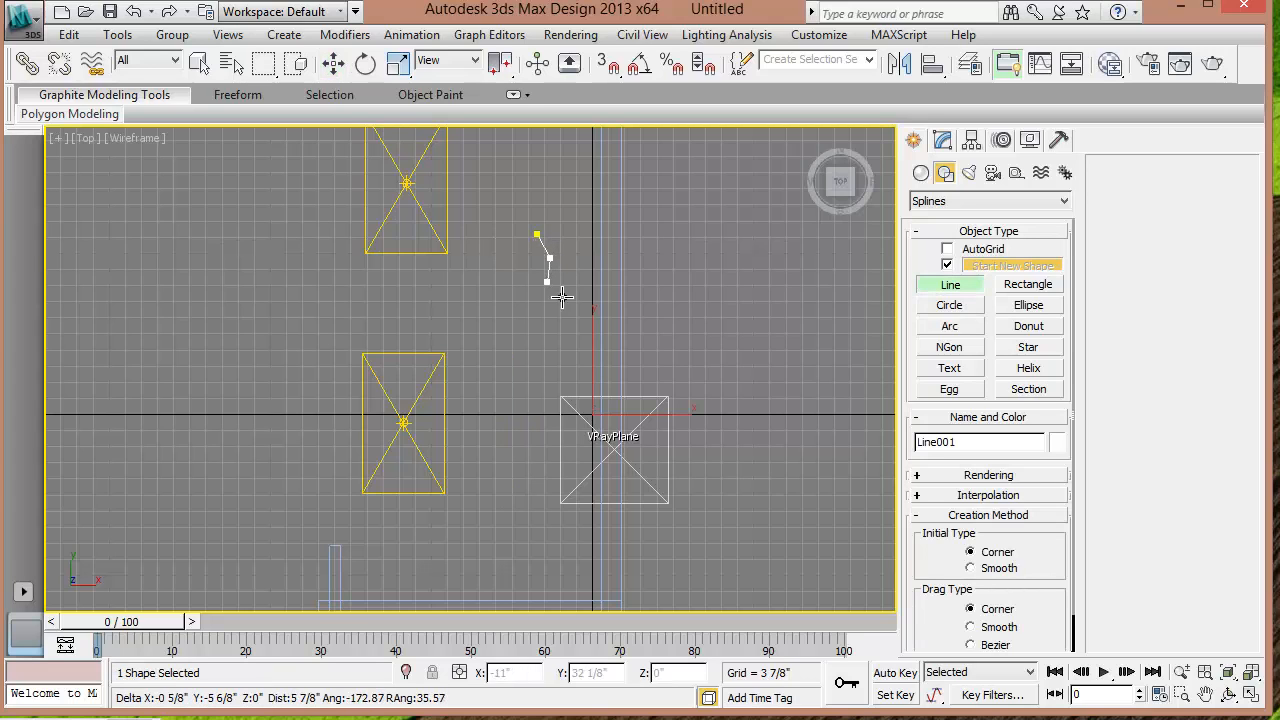
click(554, 296)
click(530, 312)
click(558, 327)
click(540, 338)
click(552, 354)
click(534, 369)
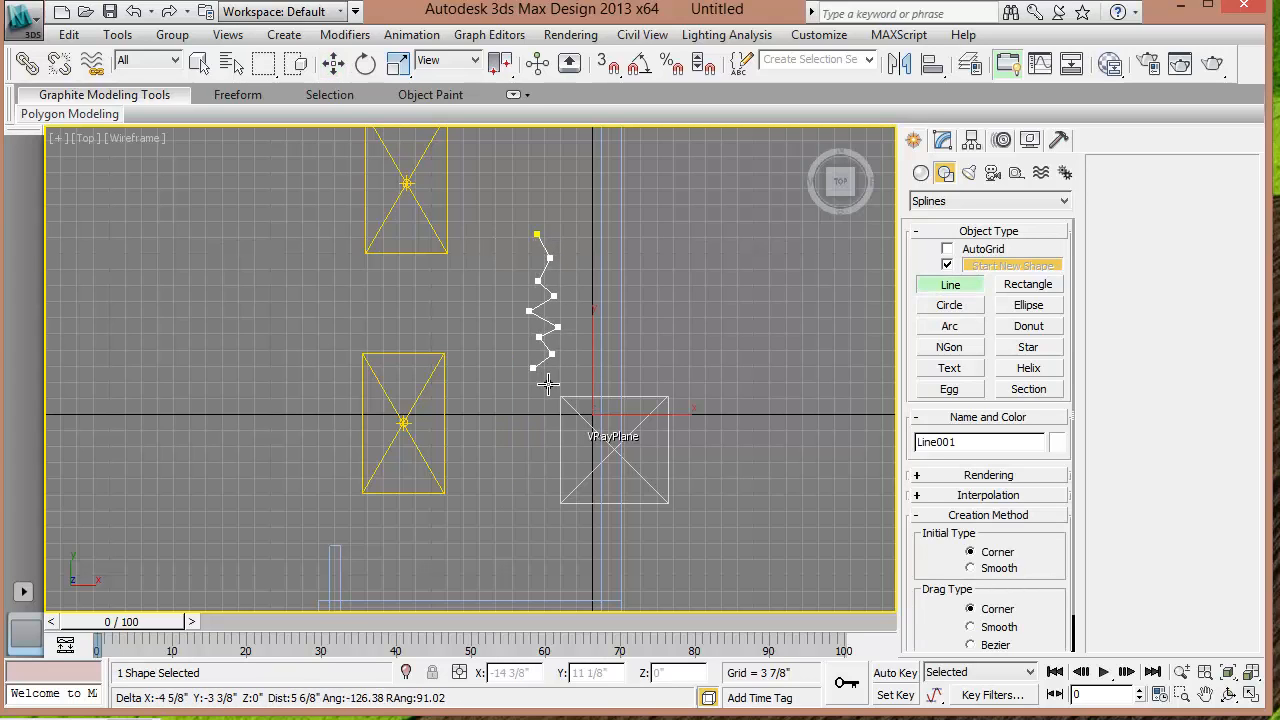
click(550, 379)
click(538, 389)
right_click(542, 416)
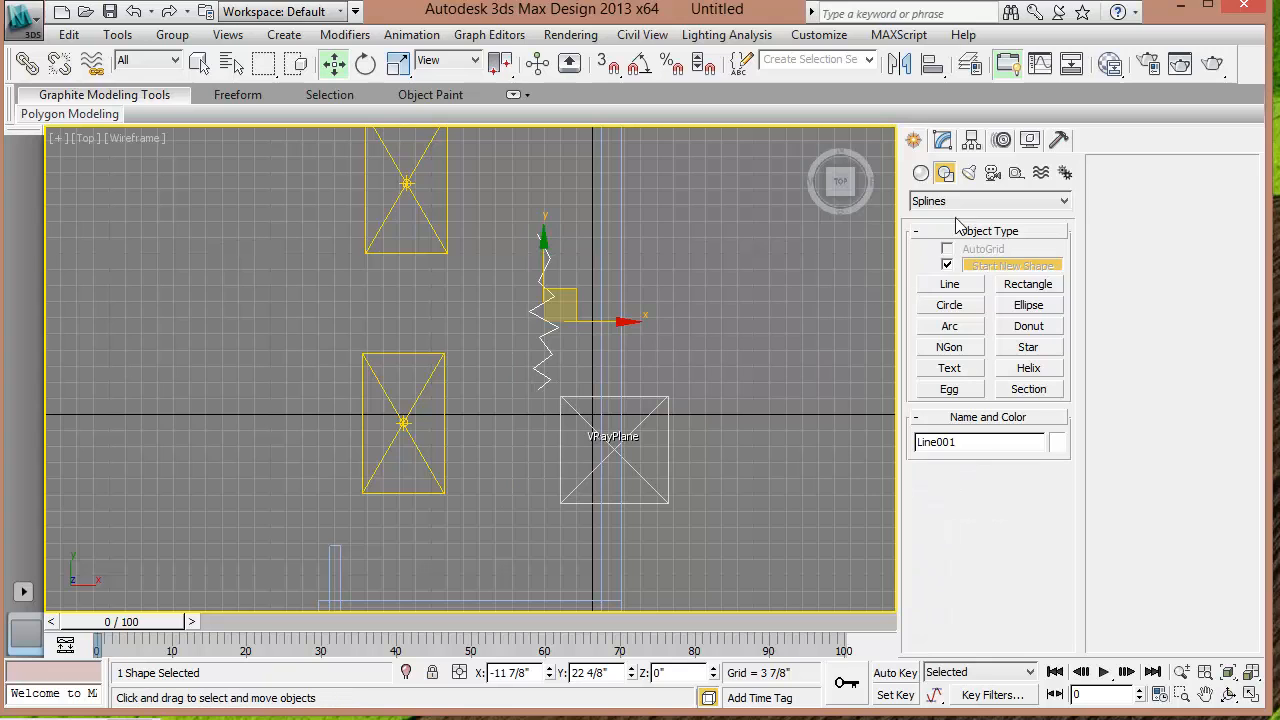
Fillet the nine inner vertices of the zigzag line by about 1 6/8" to form a wavy curve.
click(942, 139)
click(962, 379)
drag(503, 242, 588, 398)
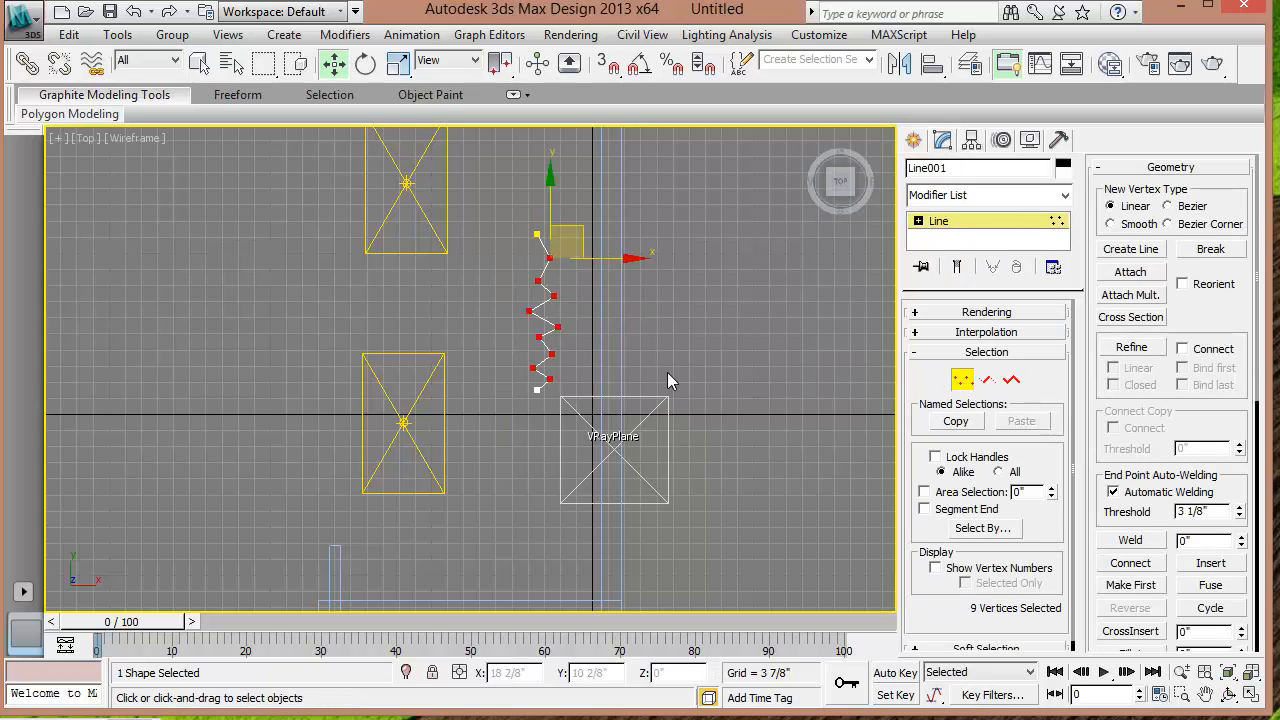
scroll(1187, 596, down, 5)
click(1131, 379)
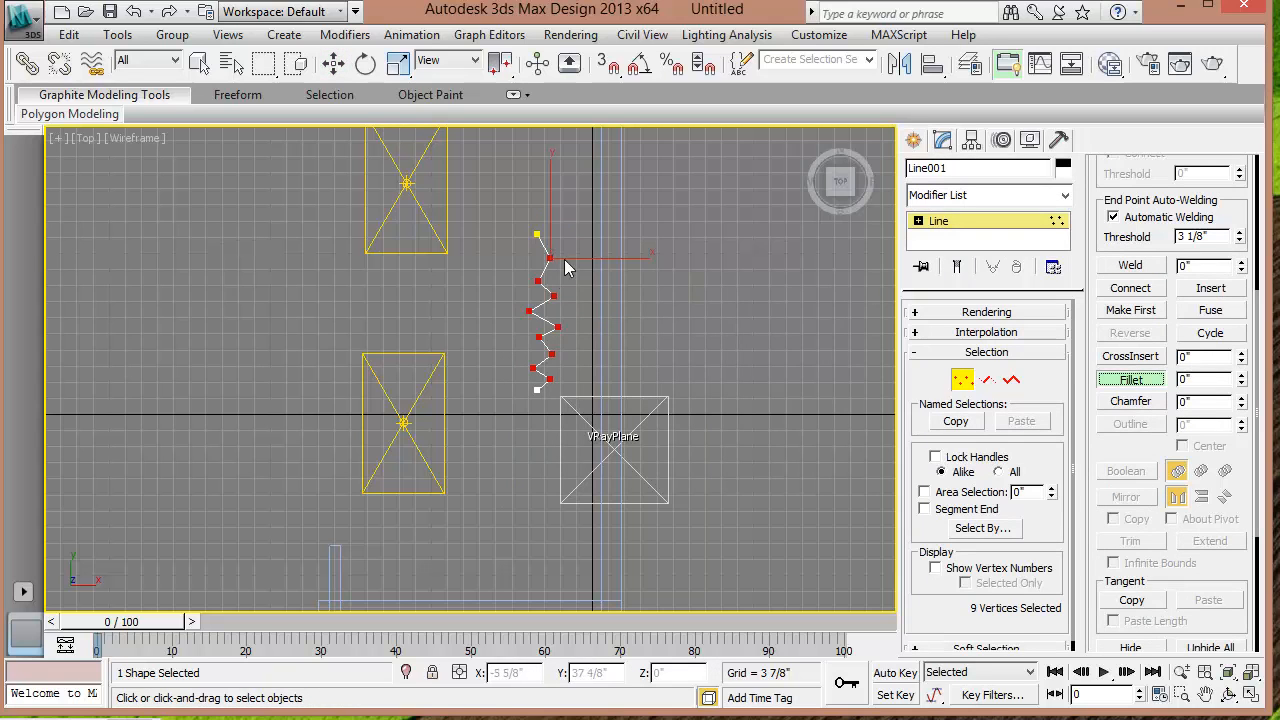
scroll(582, 272, up, 5)
middle_drag(626, 283, 609, 329)
drag(607, 224, 620, 217)
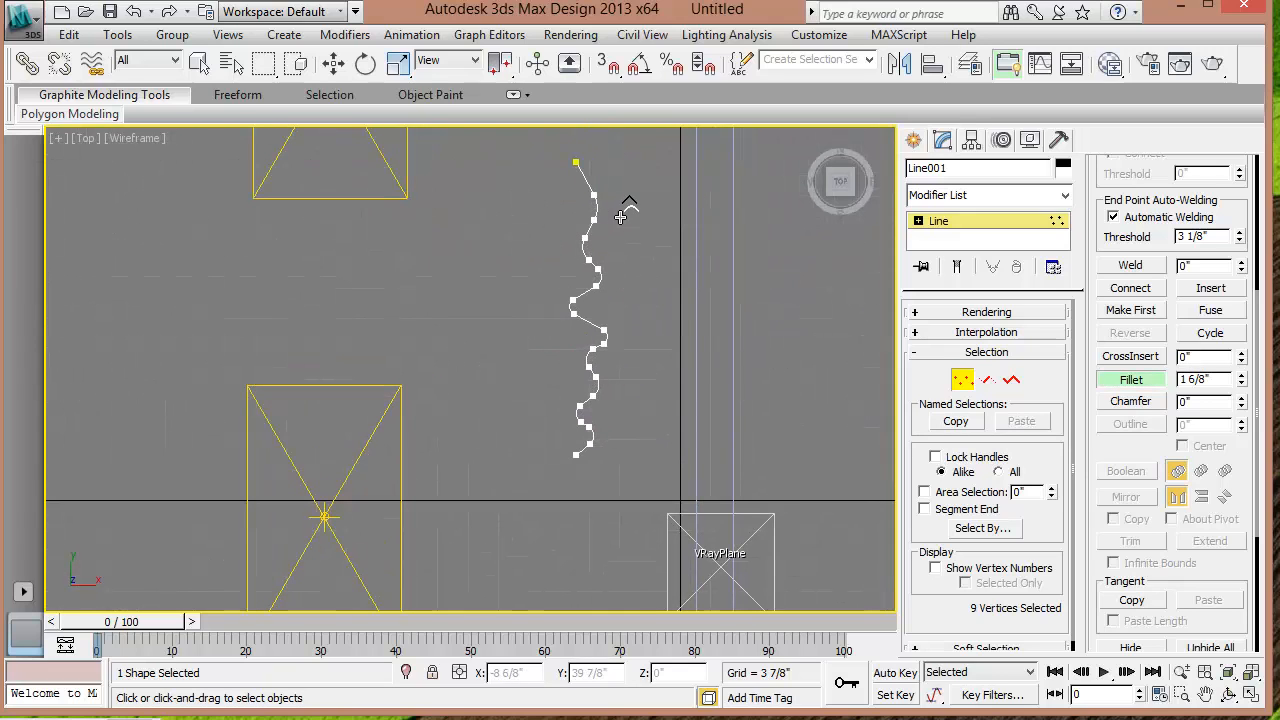
click(963, 380)
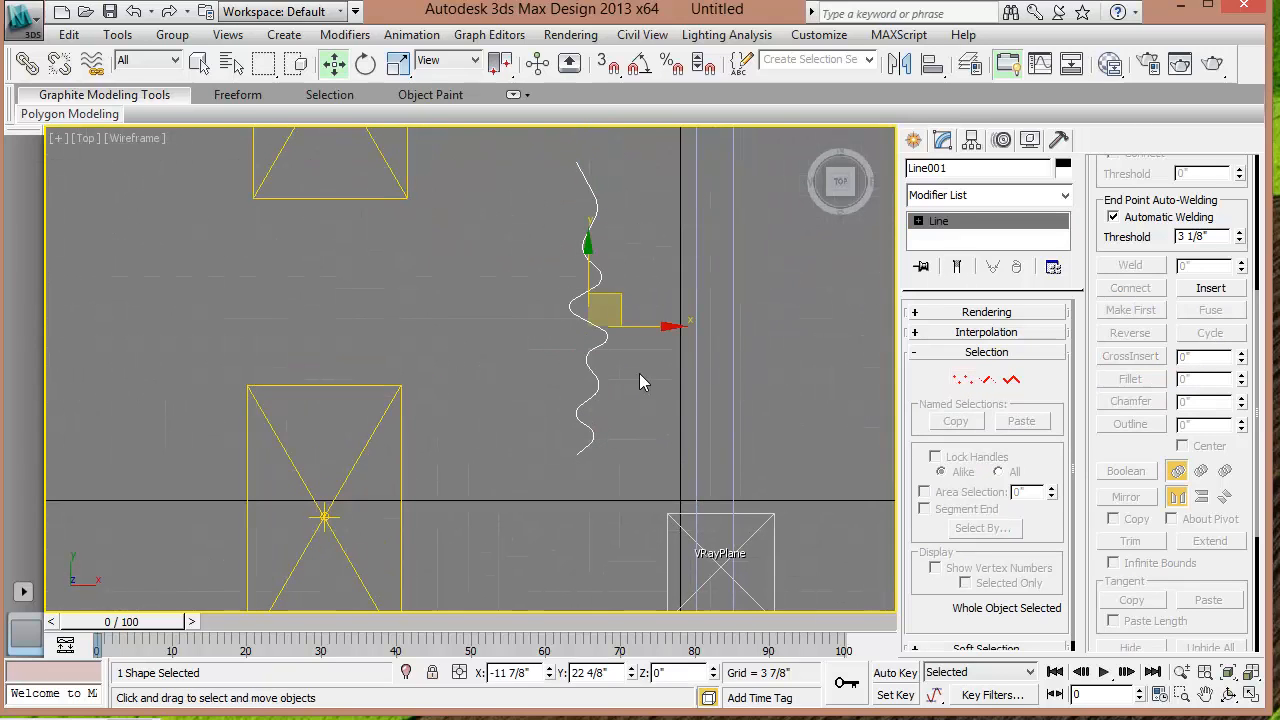
Apply an Extrude modifier to the wavy line with an amount of 57 6/8".
click(1066, 197)
drag(1066, 318, 1080, 420)
click(943, 471)
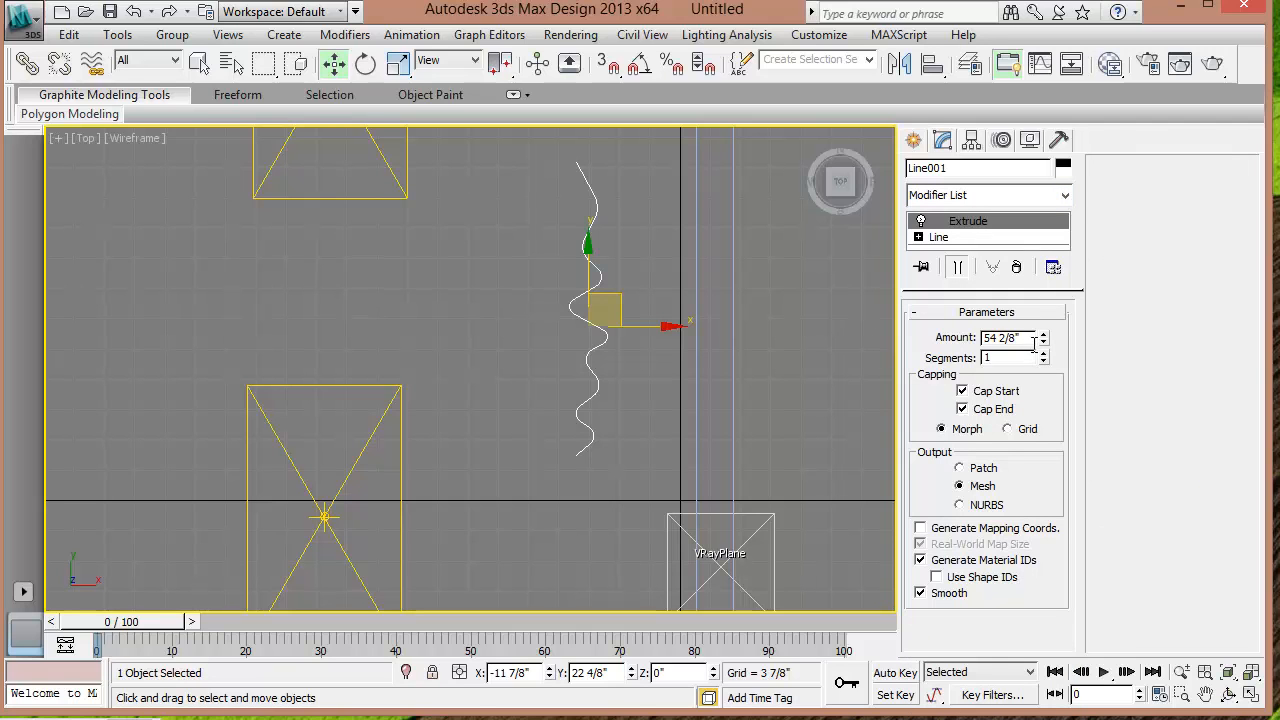
key(alt+w)
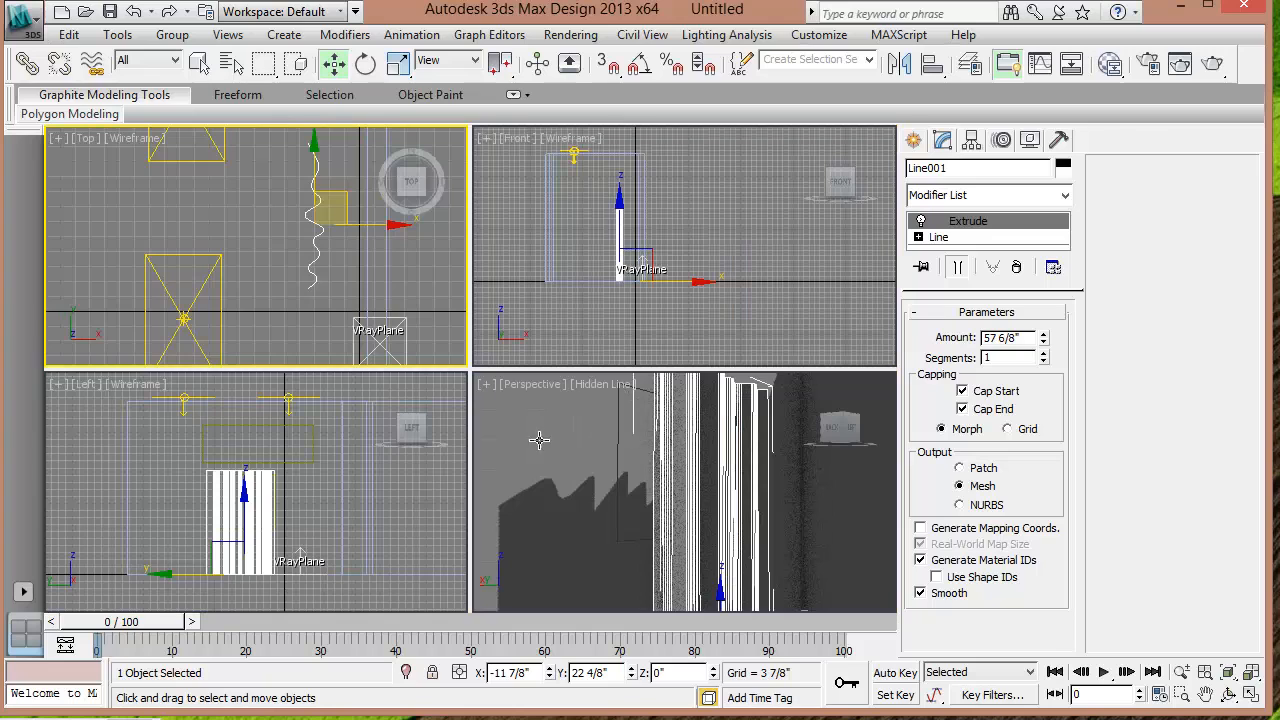
Raise the extruded curtain about 22 3/8" in the Left view and move it about 11" towards the wall in the Top view.
right_click(322, 532)
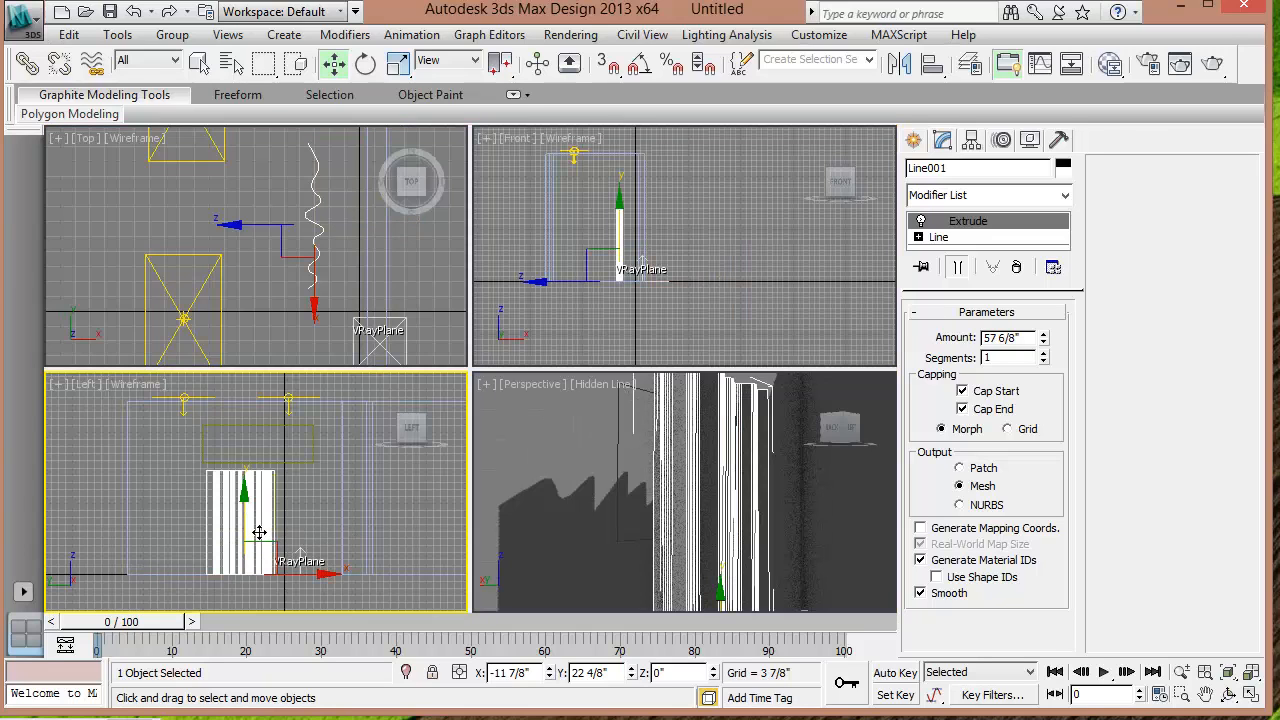
drag(259, 532, 257, 491)
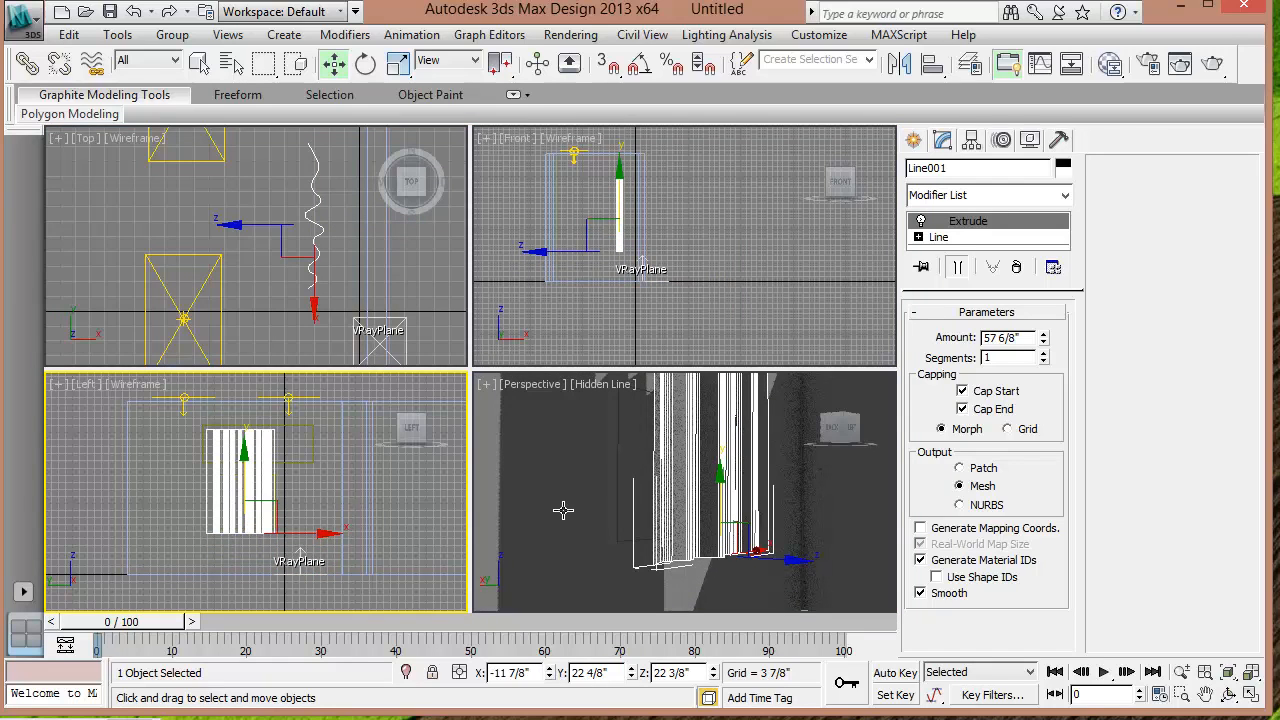
right_click(312, 302)
drag(375, 239, 416, 240)
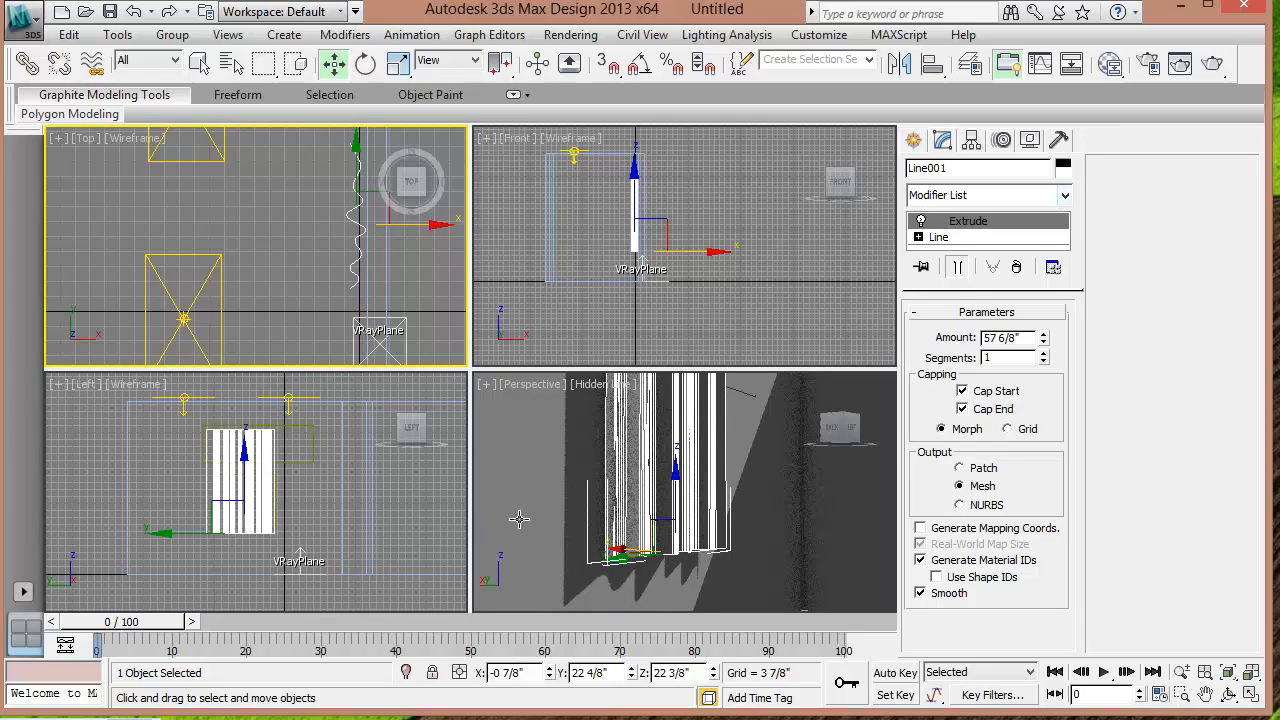
Reopen the Slate Material Editor, collapse the logo and signs material nodes, and line them up beside their bitmaps.
click(1110, 64)
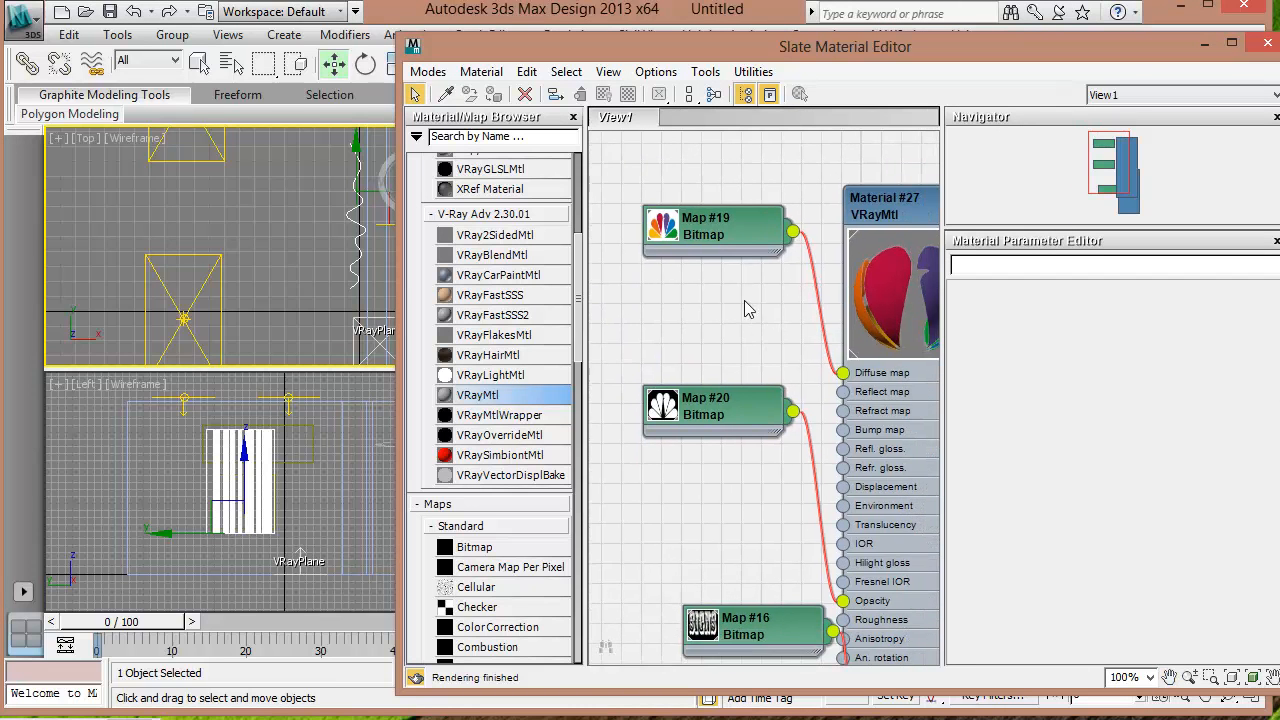
scroll(757, 336, down, 6)
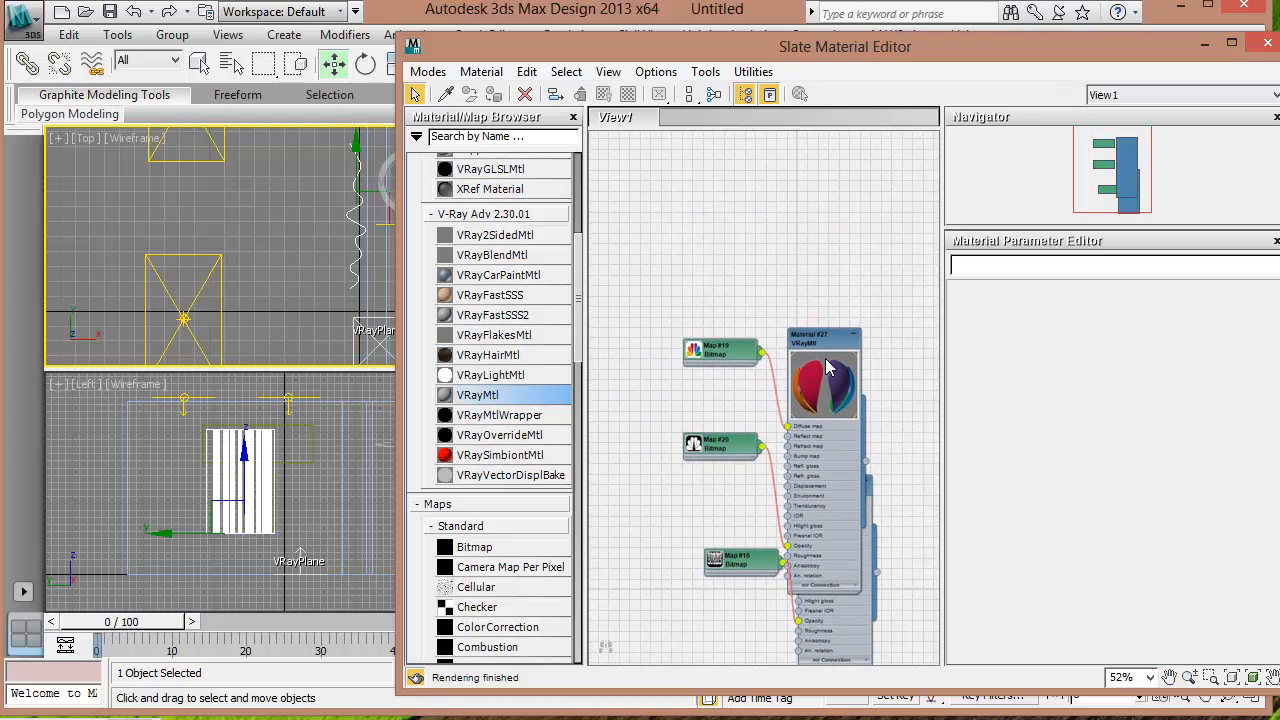
double_click(826, 368)
click(857, 333)
drag(840, 340, 840, 371)
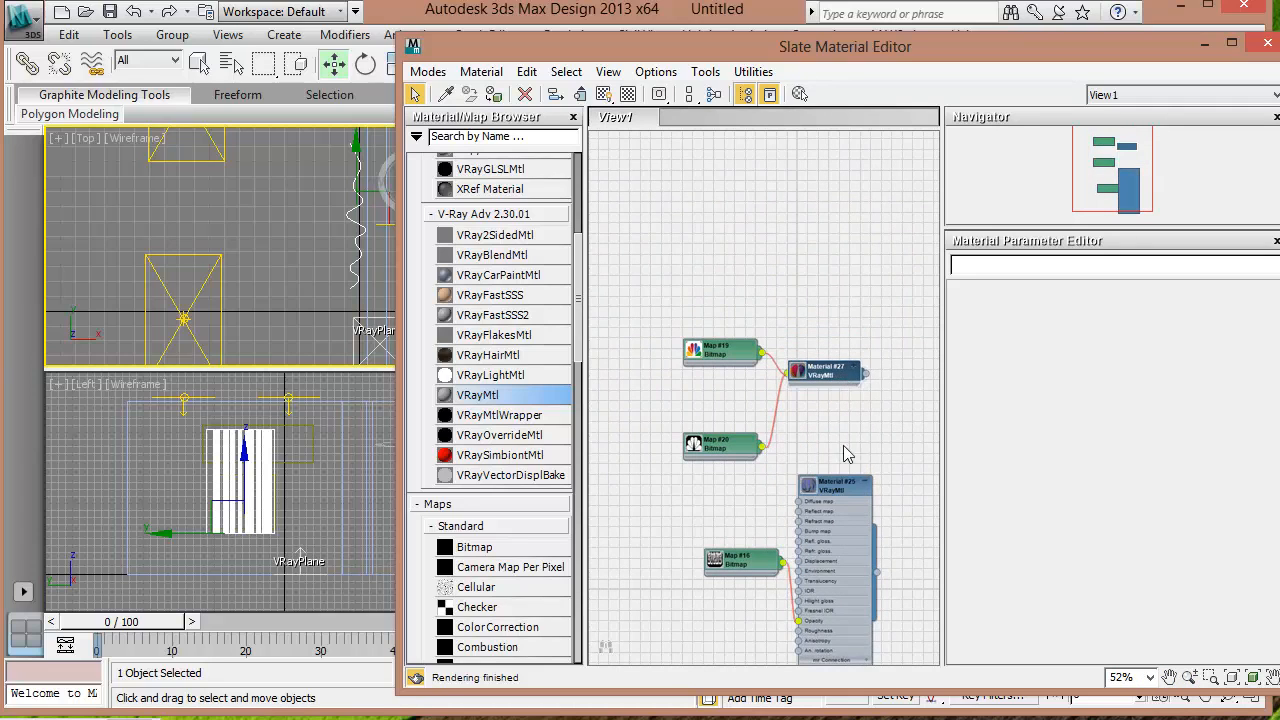
click(868, 481)
drag(834, 484, 835, 521)
scroll(817, 462, up, 4)
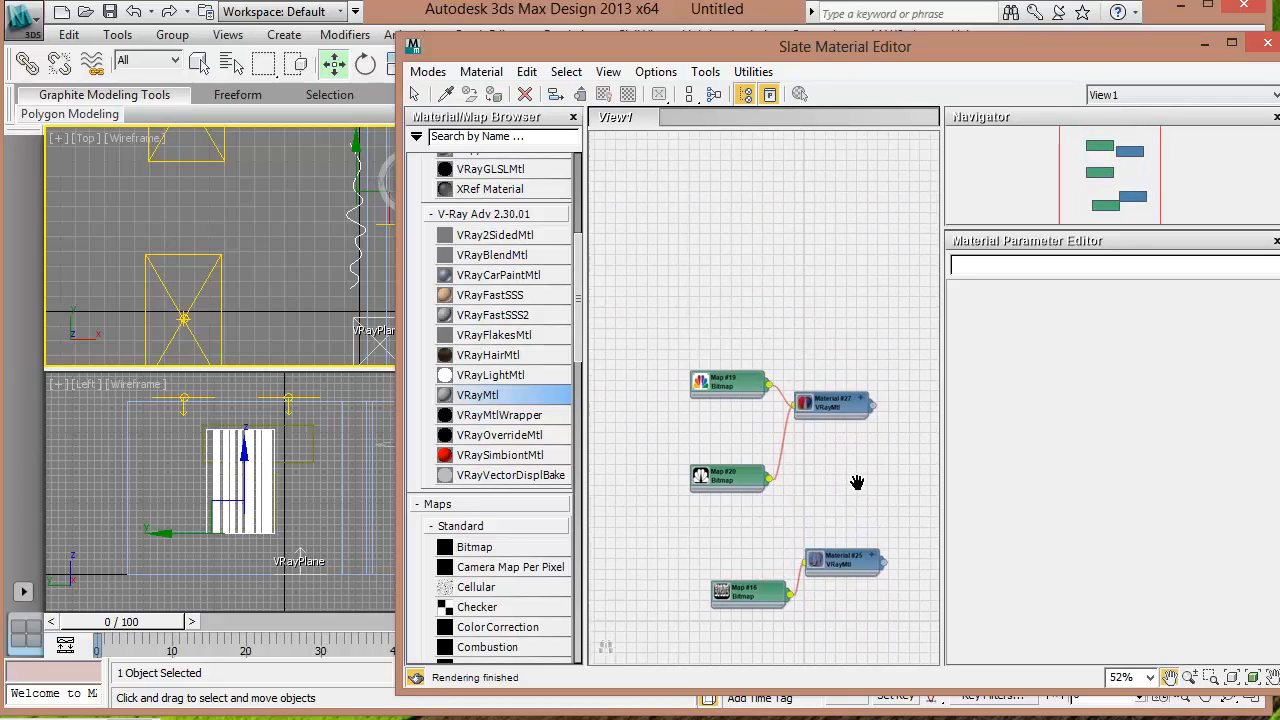
Add a new VRayMtl above the logo nodes and connect a Bitmap map with Lace_neg.jpg to its Opacity.
drag(477, 398, 828, 230)
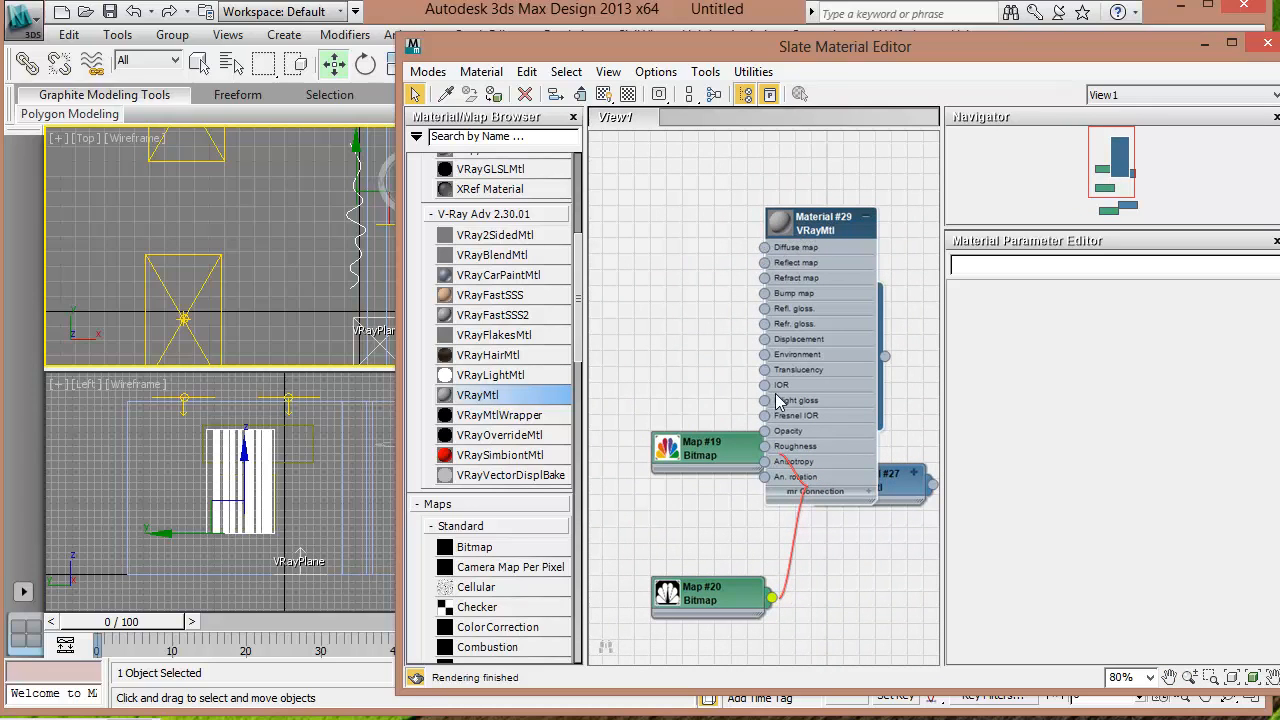
drag(813, 228, 829, 180)
drag(780, 383, 696, 296)
mouse_move(750, 304)
click(580, 84)
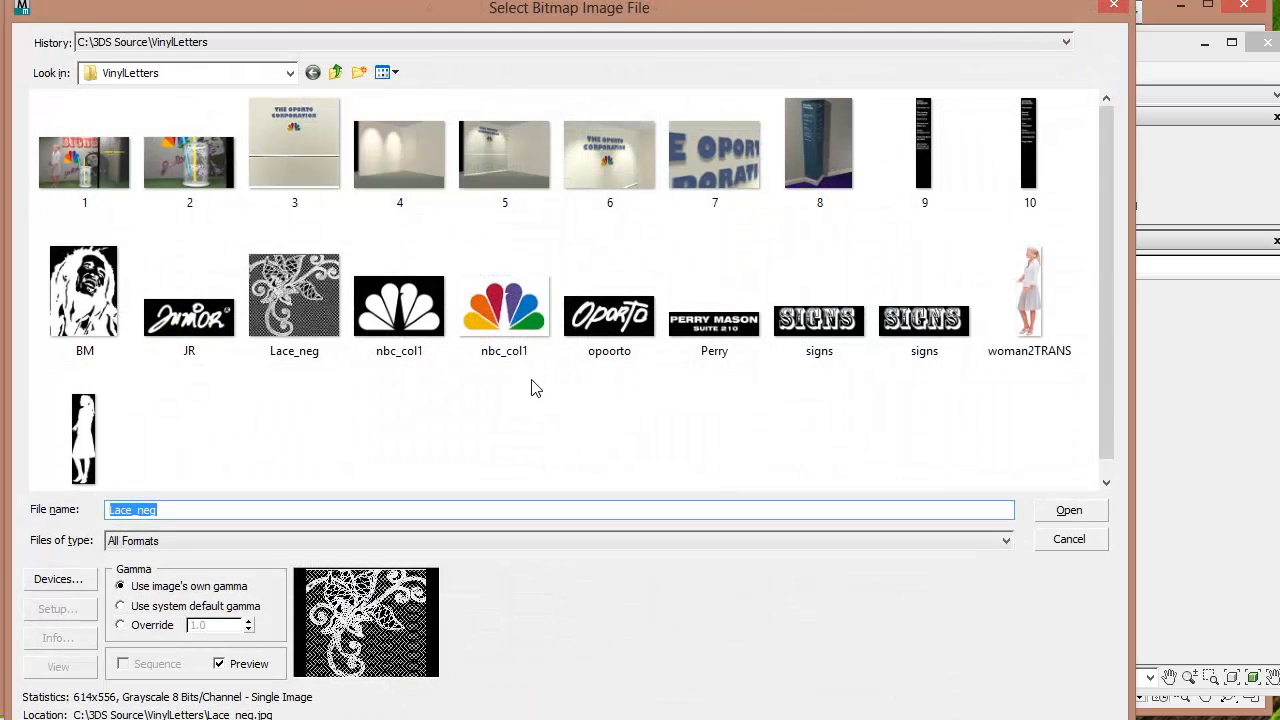
click(315, 320)
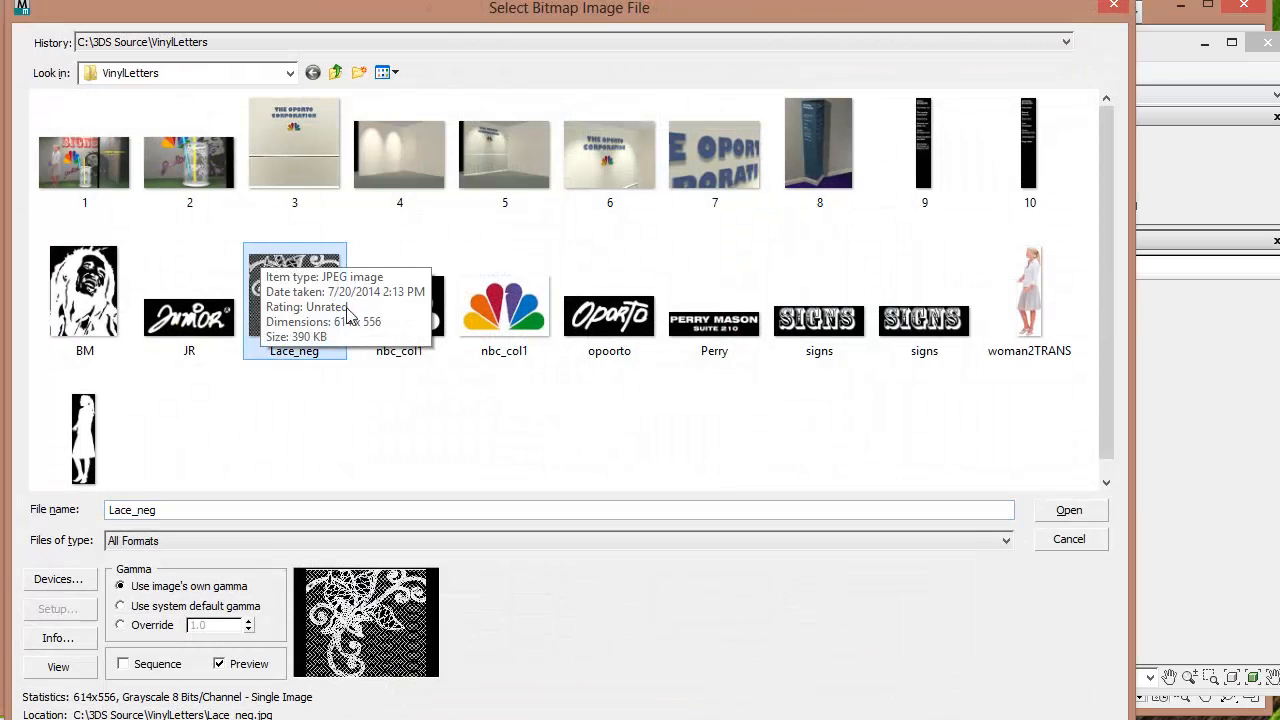
click(1066, 512)
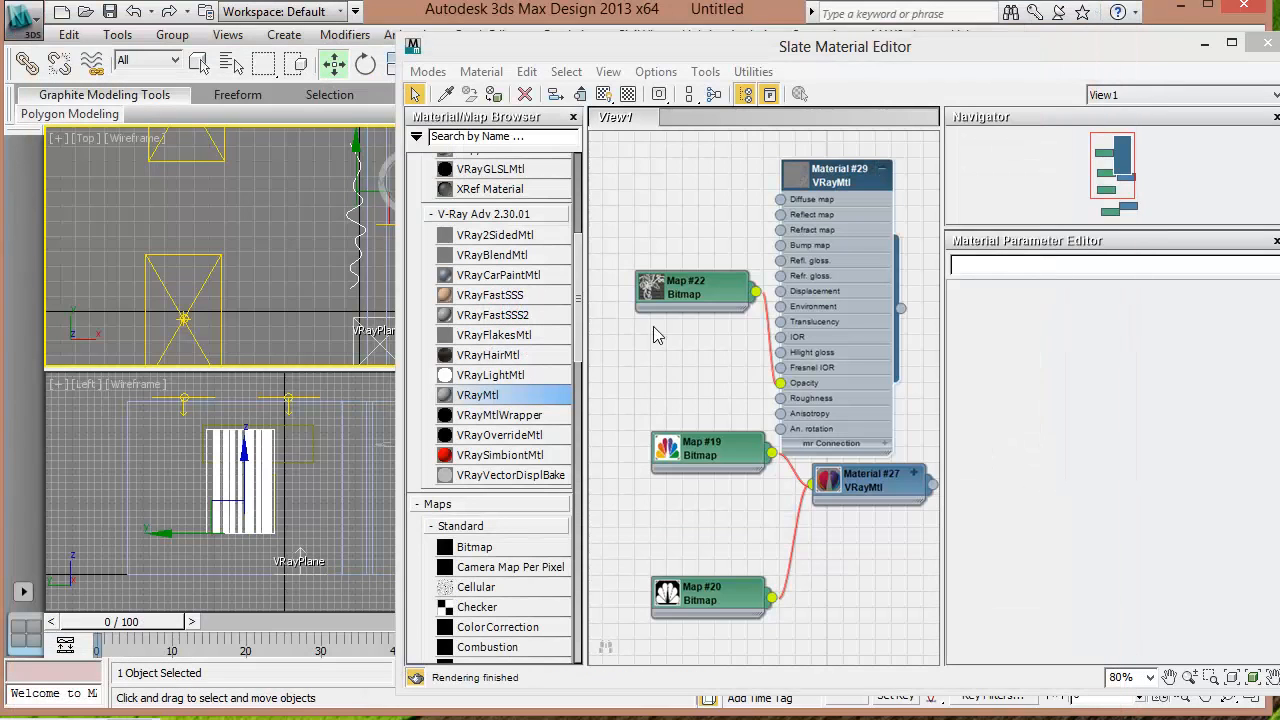
Enlarge the previews of the lace bitmap and its material, and turn off Use Real-World Scale for the lace bitmap.
drag(695, 295, 664, 247)
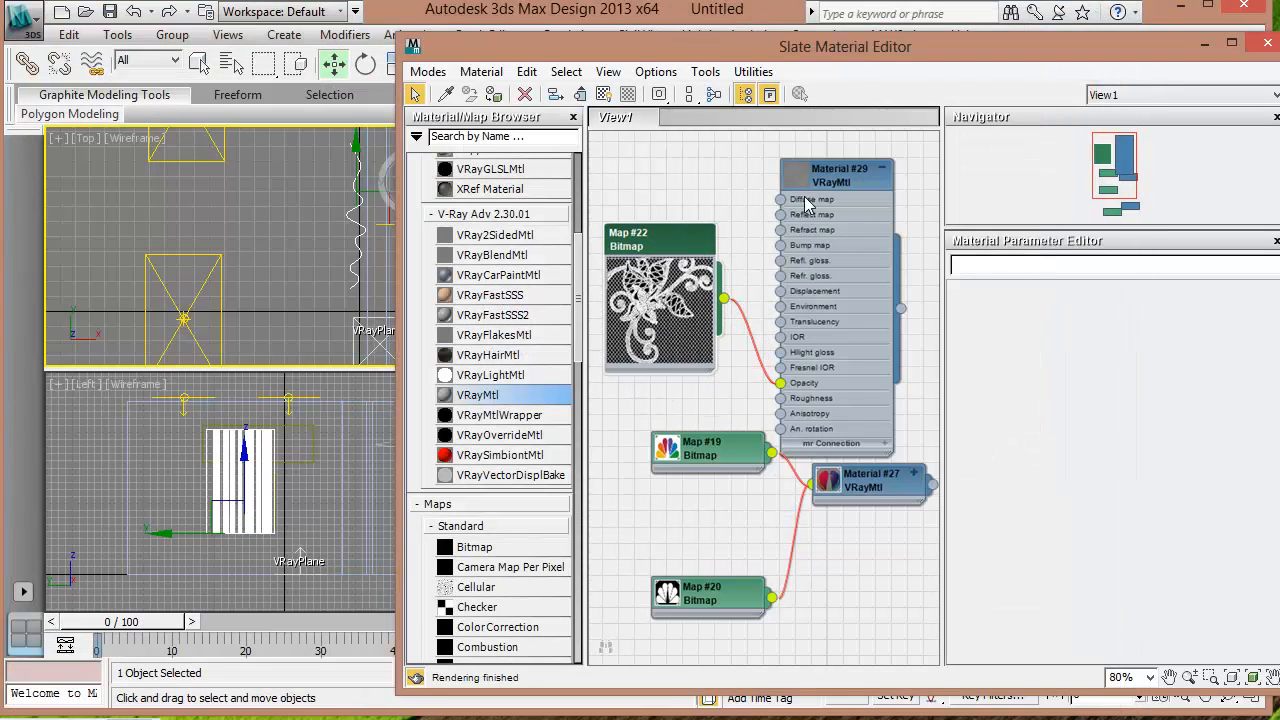
double_click(801, 180)
double_click(655, 270)
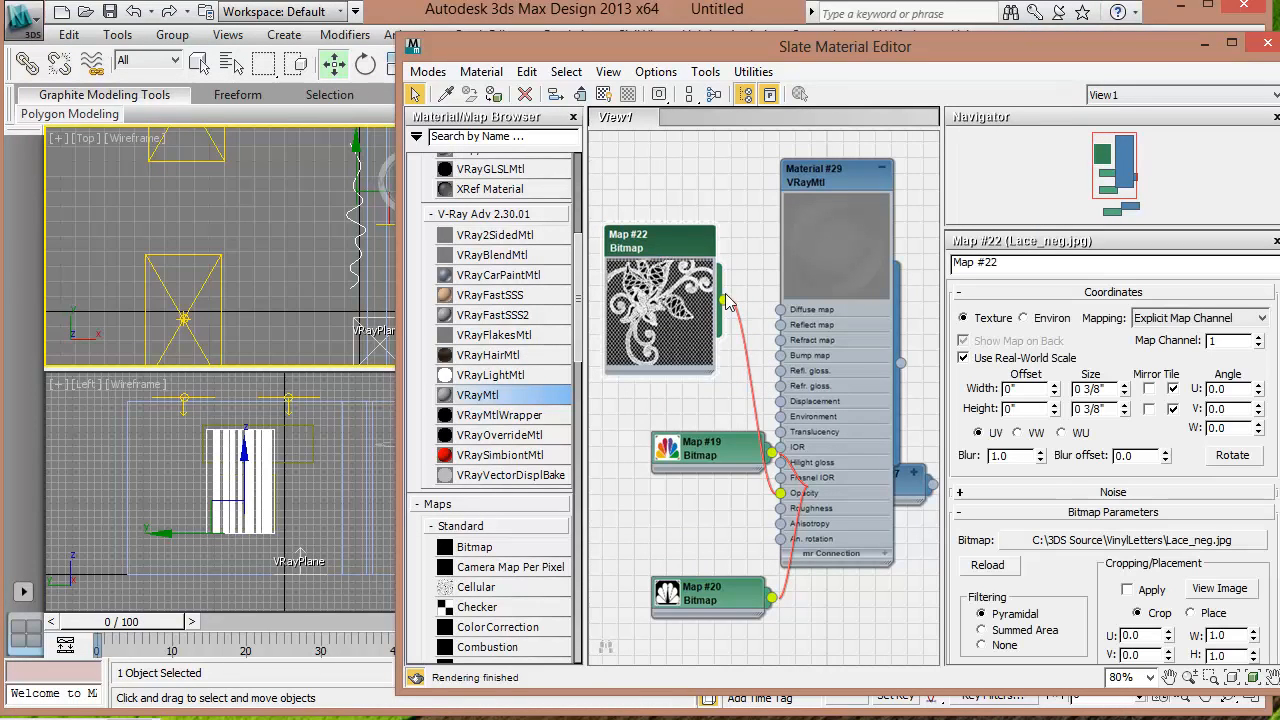
click(964, 358)
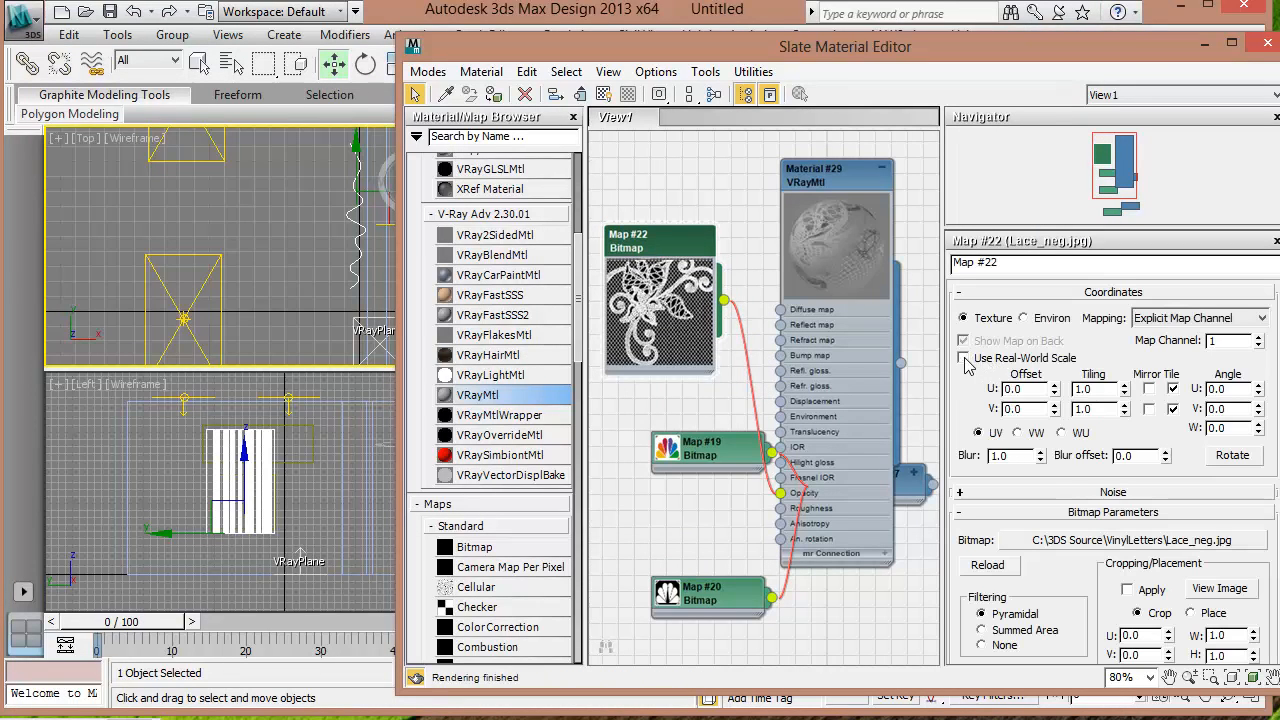
scroll(1003, 494, down, 3)
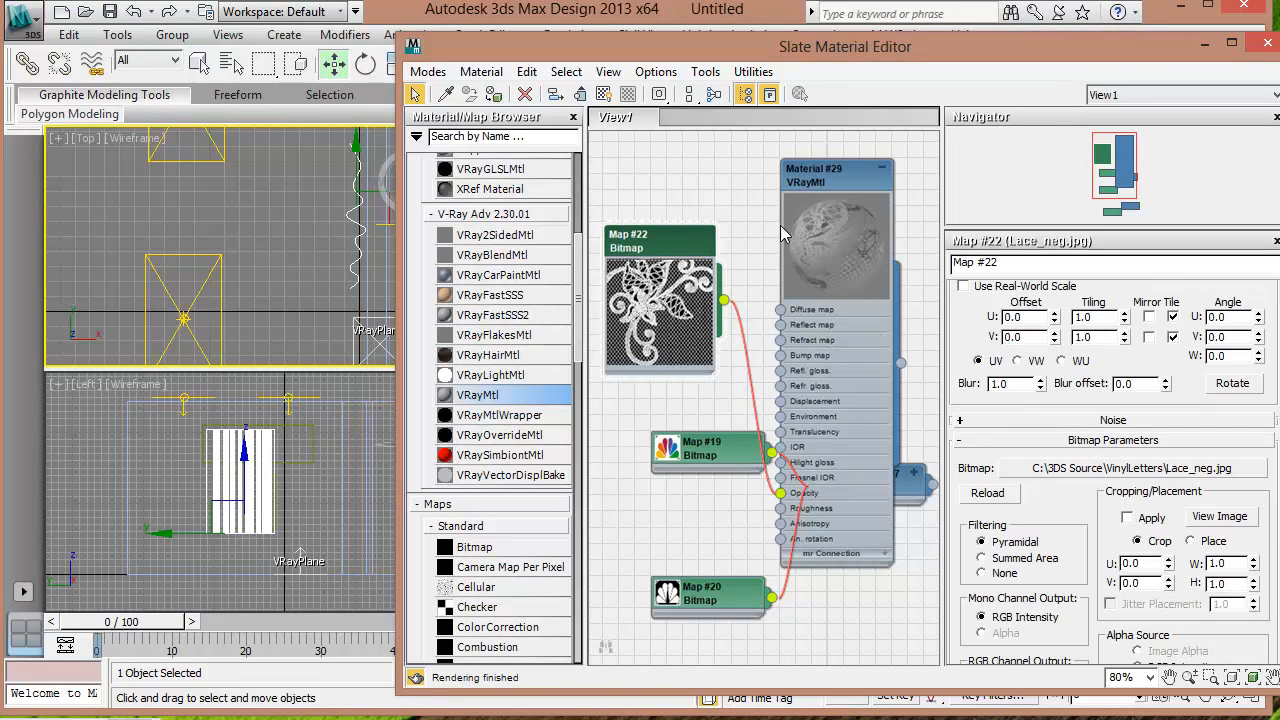
Set the lace VRayMtl's diffuse colour to a near-white grey with RGB 237, 237, 237.
double_click(828, 186)
click(1070, 395)
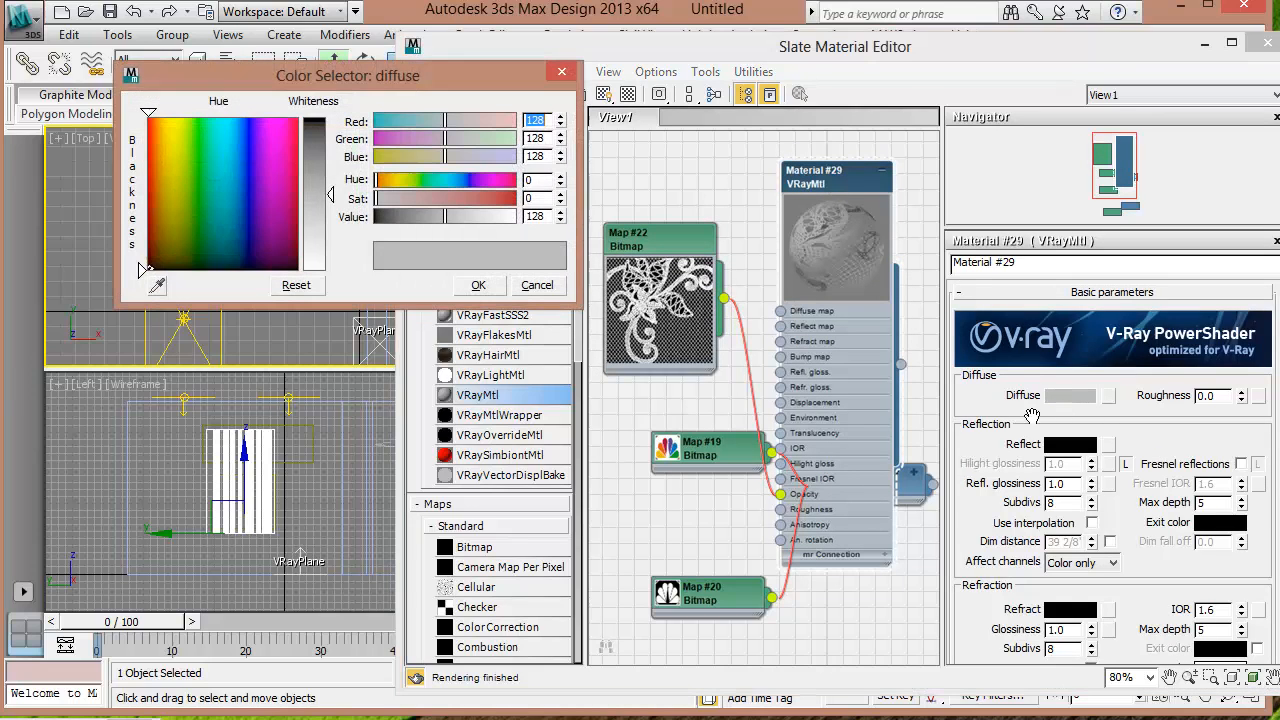
drag(333, 200, 330, 272)
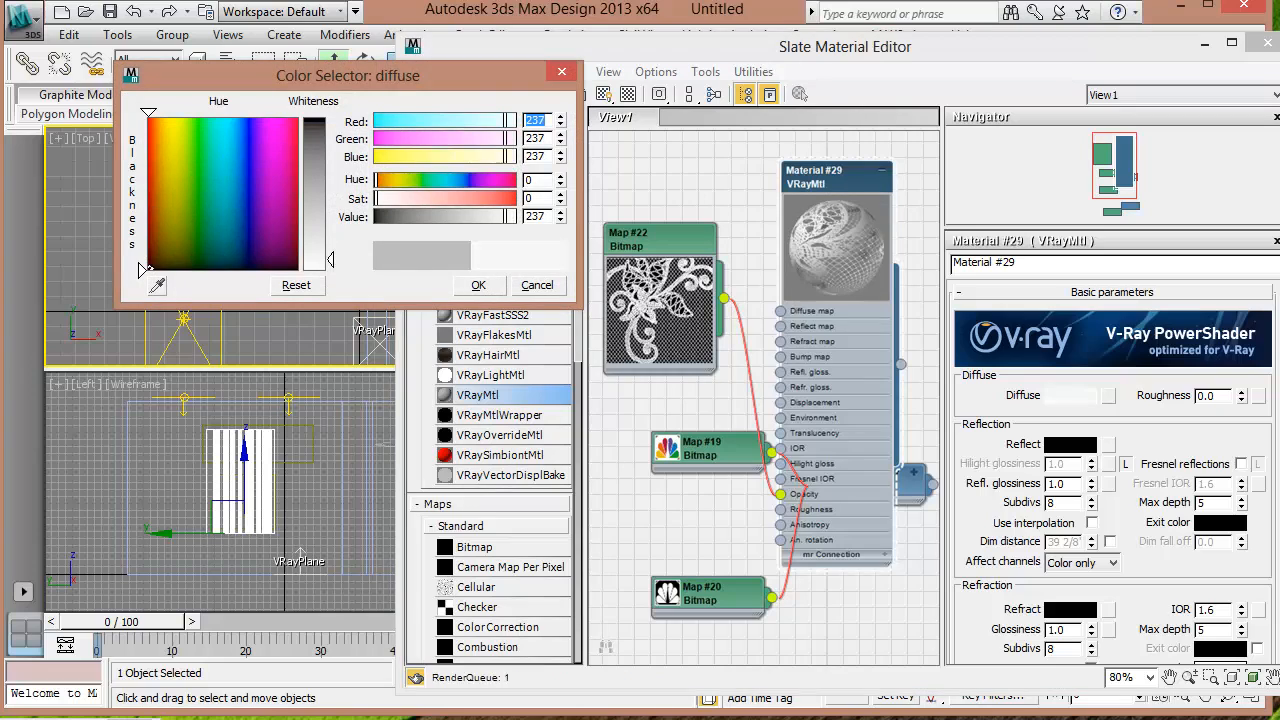
click(477, 288)
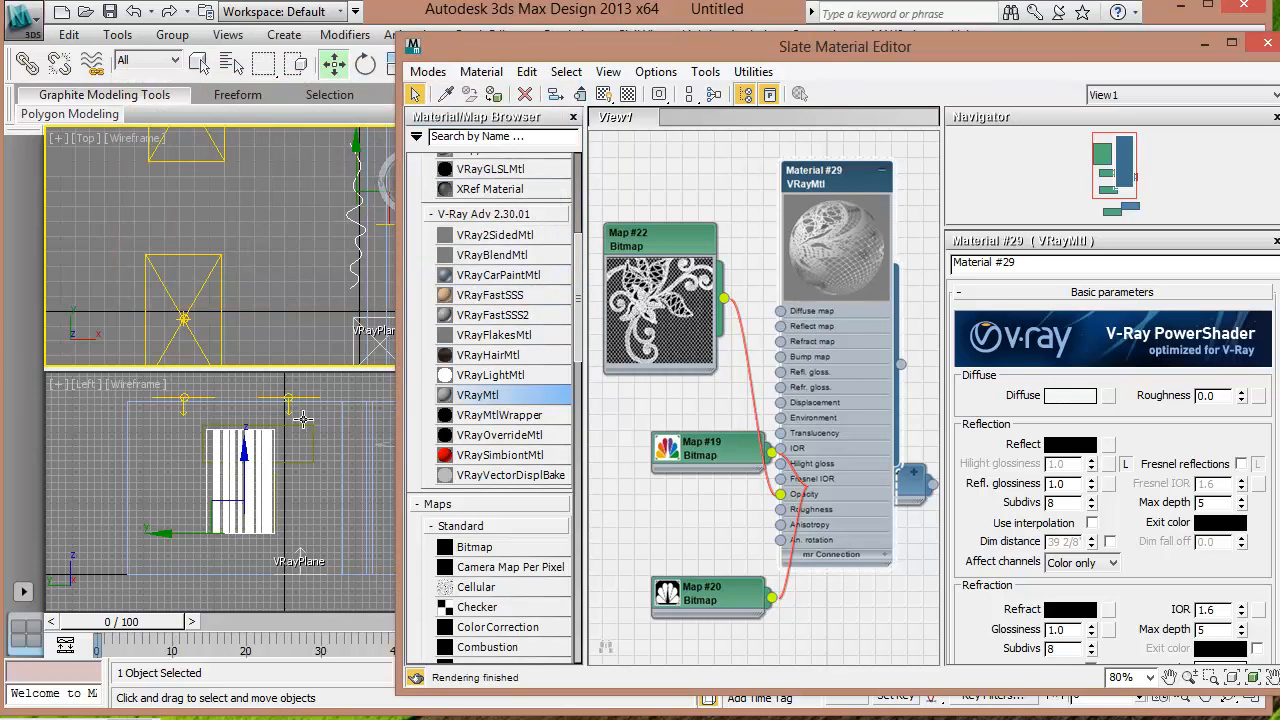
Add a UVW Map modifier to the extruded curtain and turn off its Real-World Map Size.
click(262, 466)
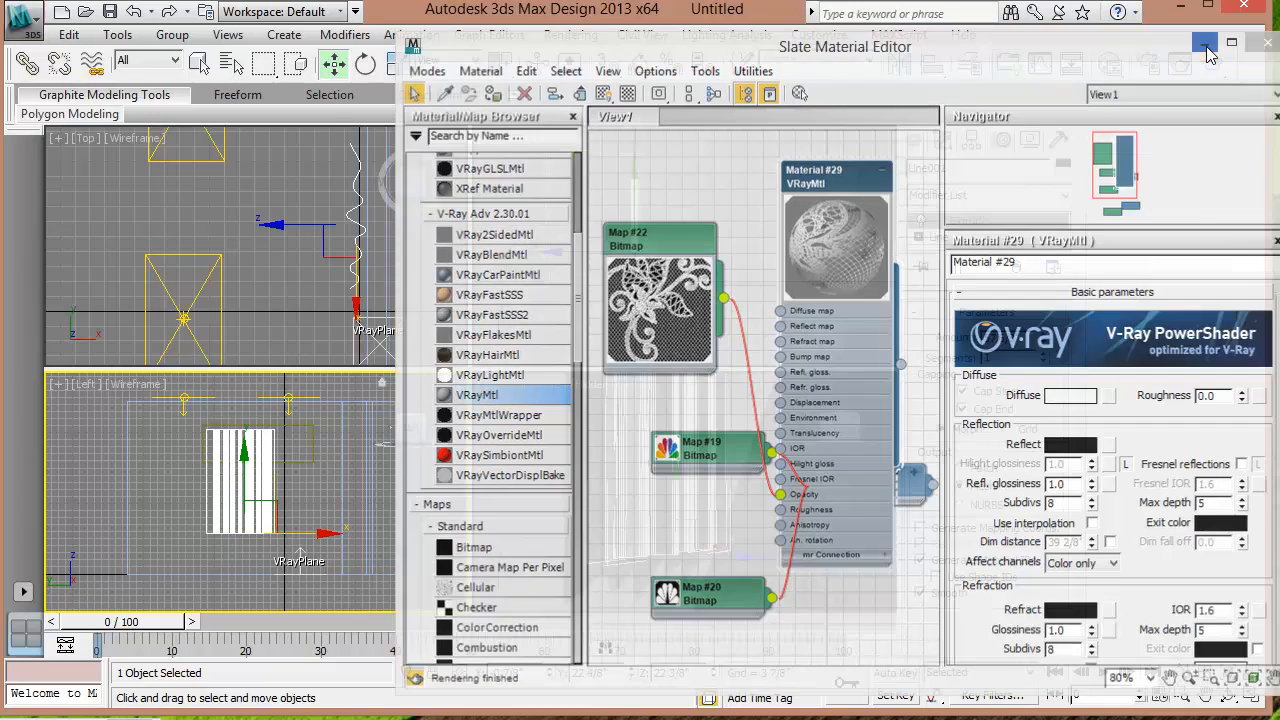
click(1206, 46)
click(1065, 195)
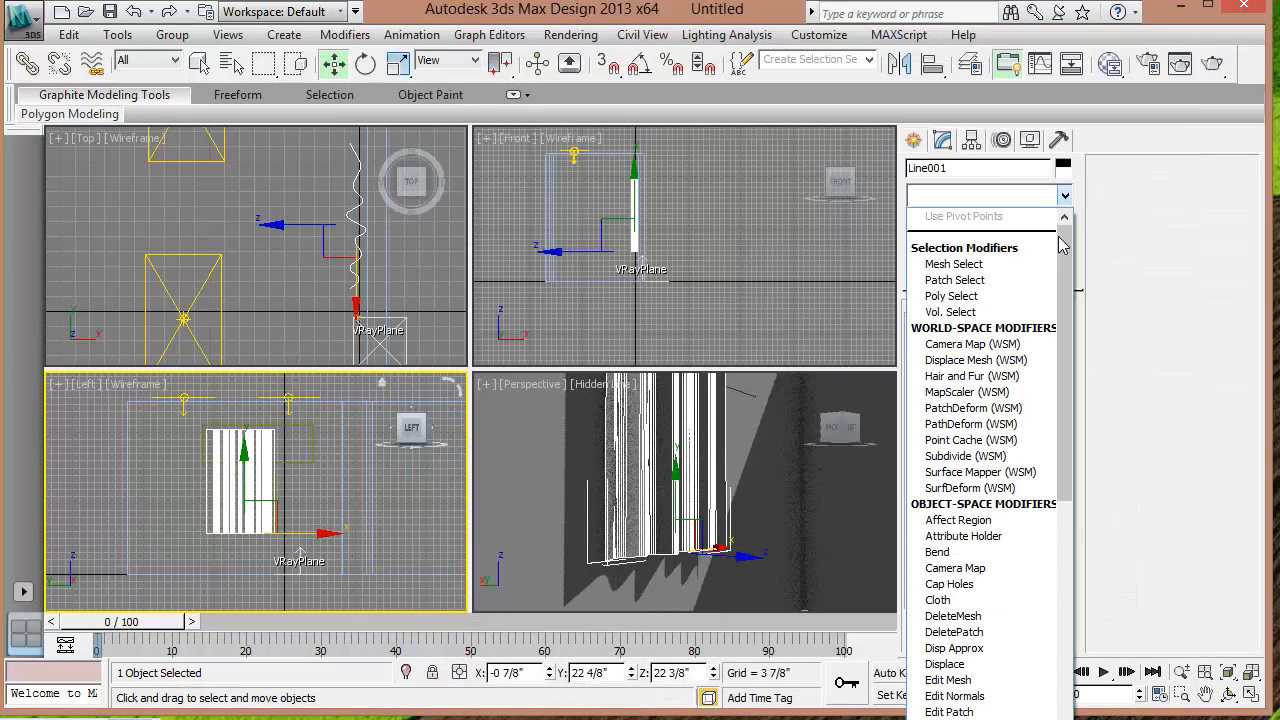
scroll(988, 460, down, 15)
click(952, 719)
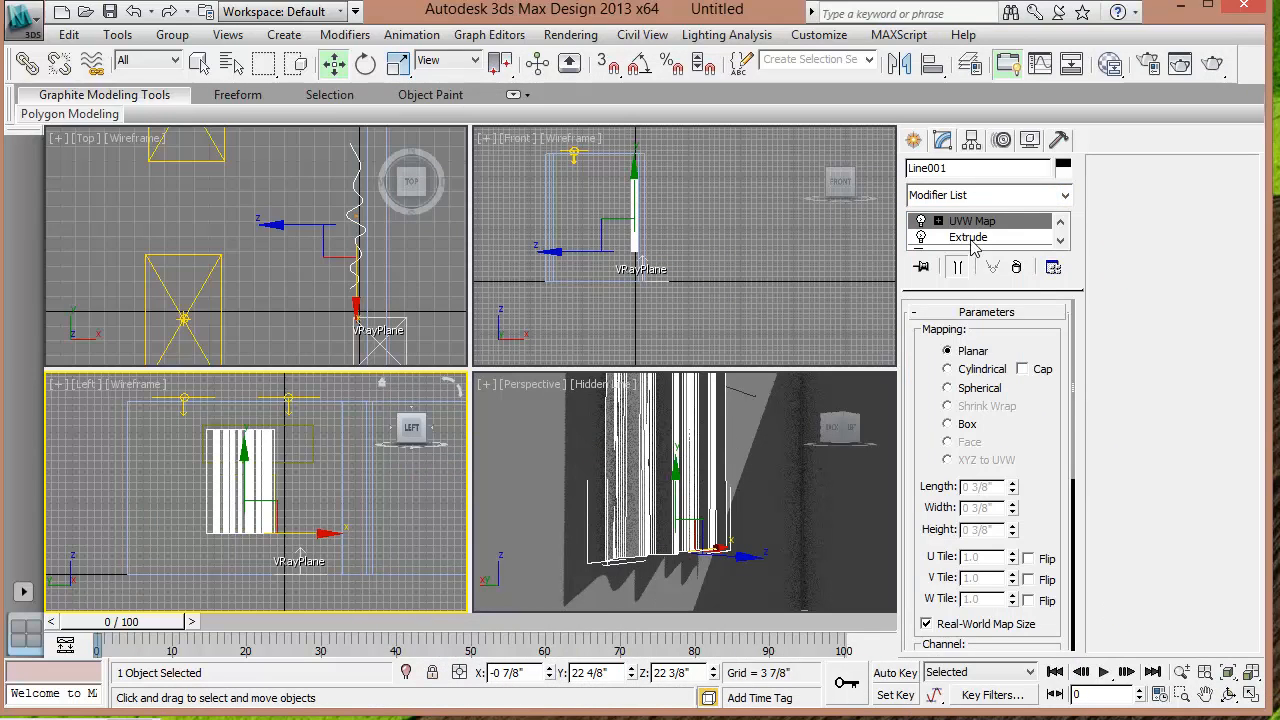
scroll(1056, 450, down, 2)
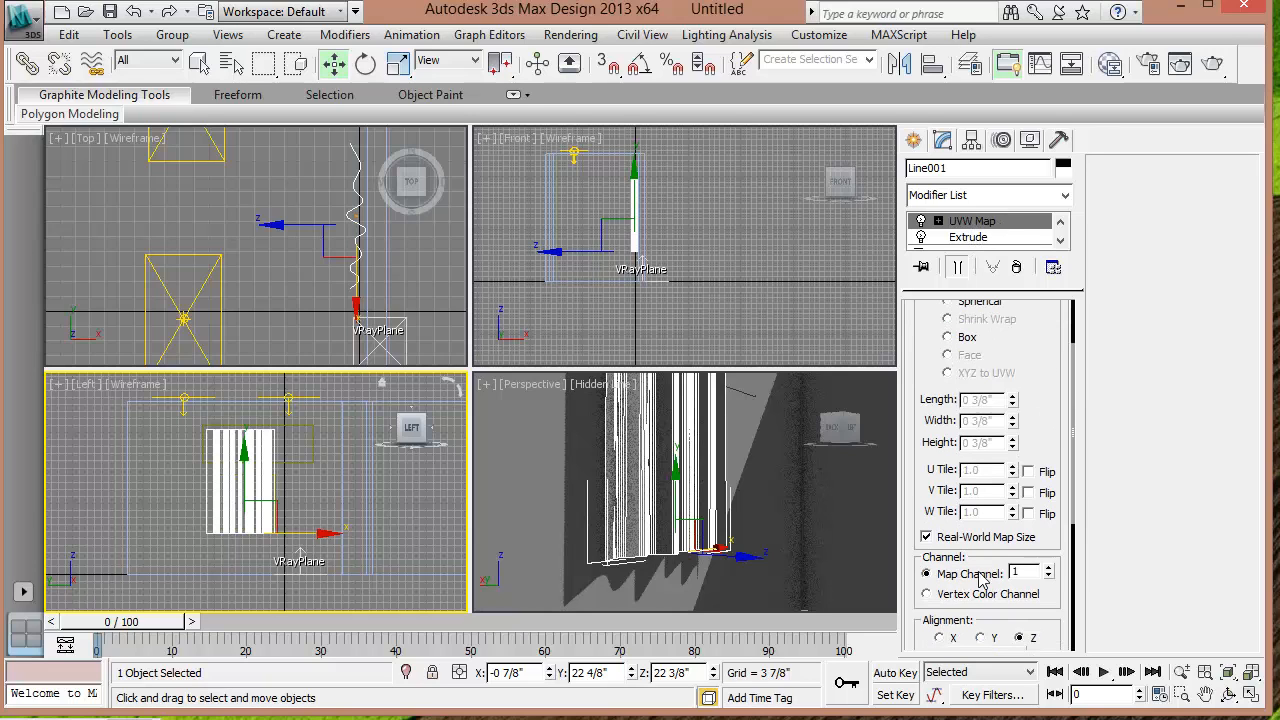
click(926, 538)
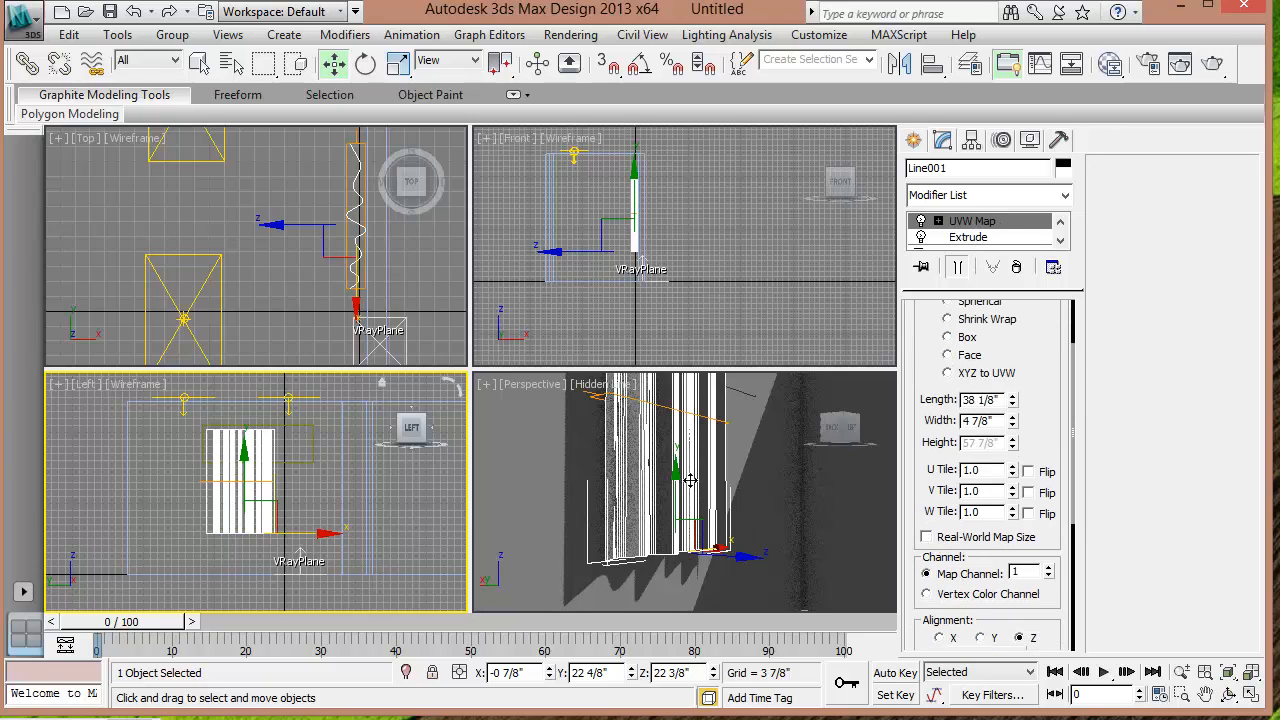
Align the curtain's planar UVW mapping to the X axis and fit its gizmo to the curtain.
scroll(690, 481, up, 5)
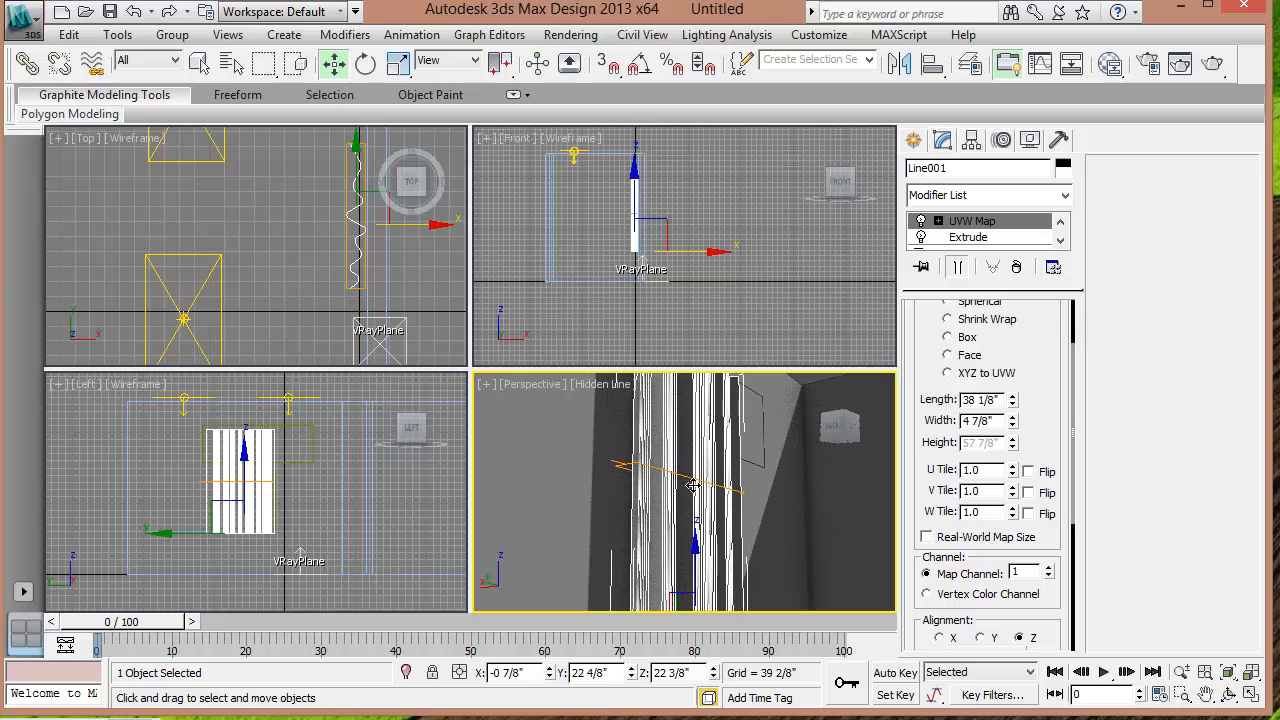
scroll(1046, 477, down, 3)
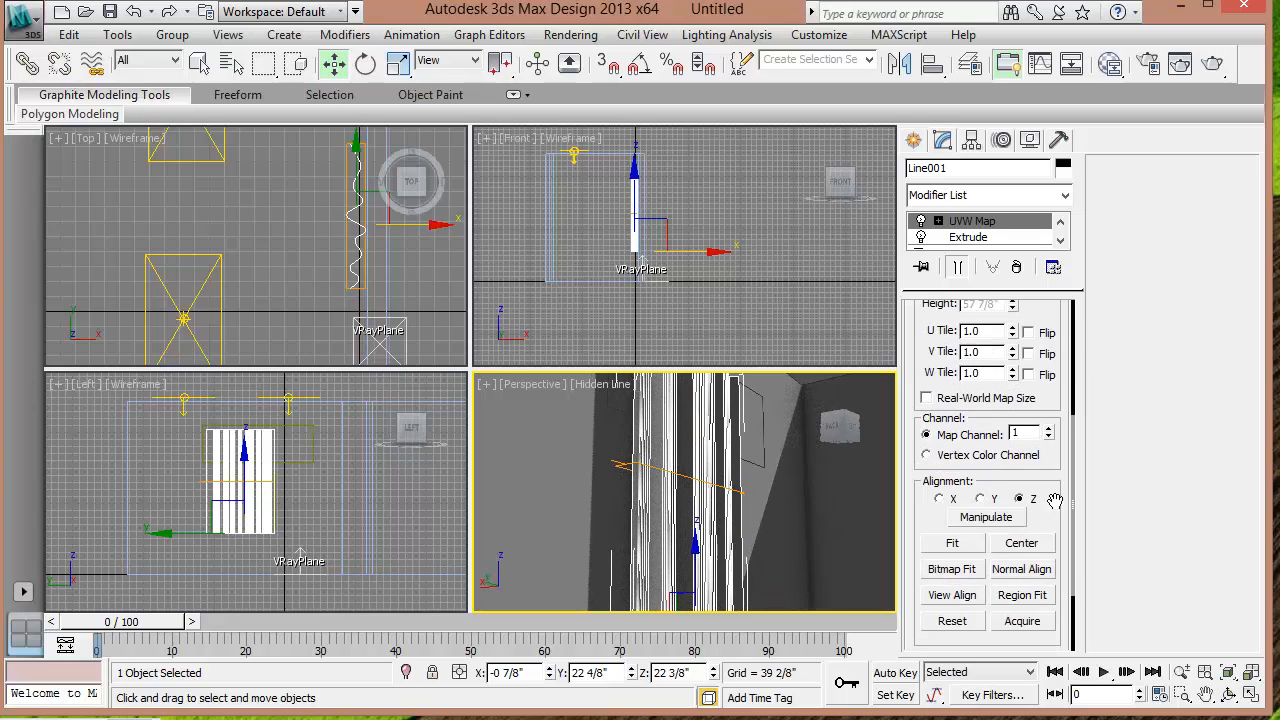
click(938, 498)
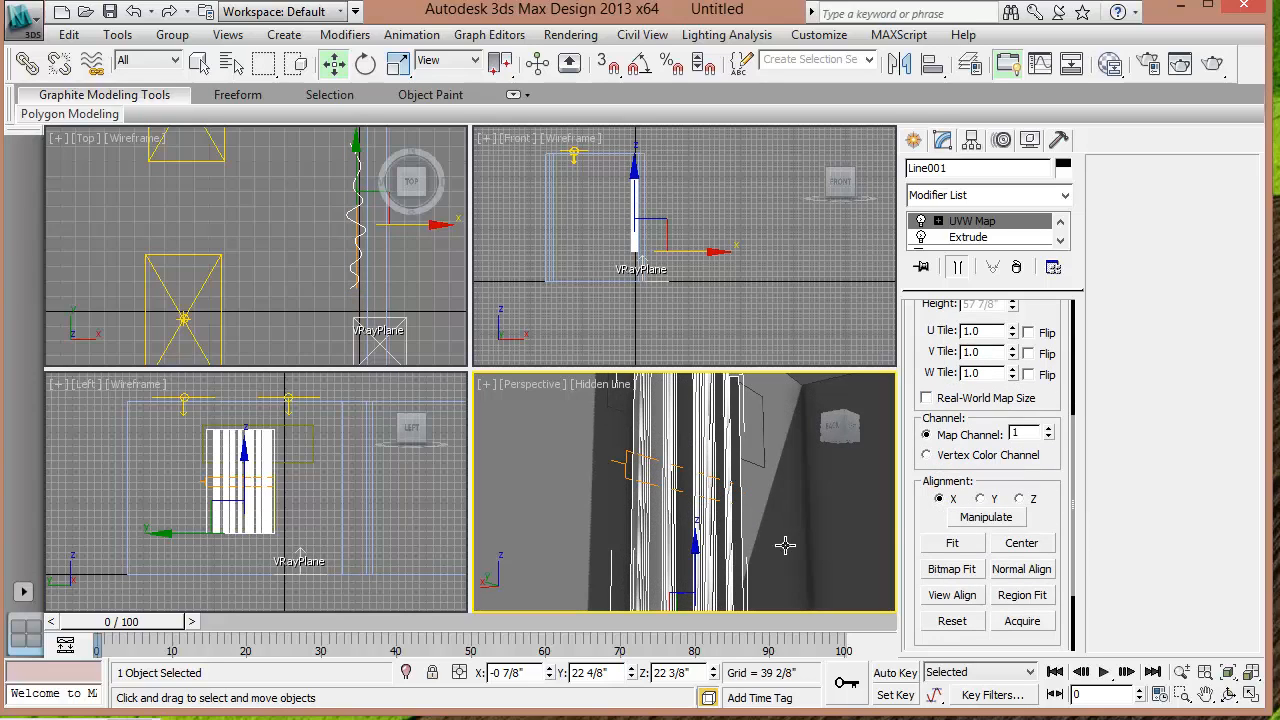
click(938, 220)
click(973, 237)
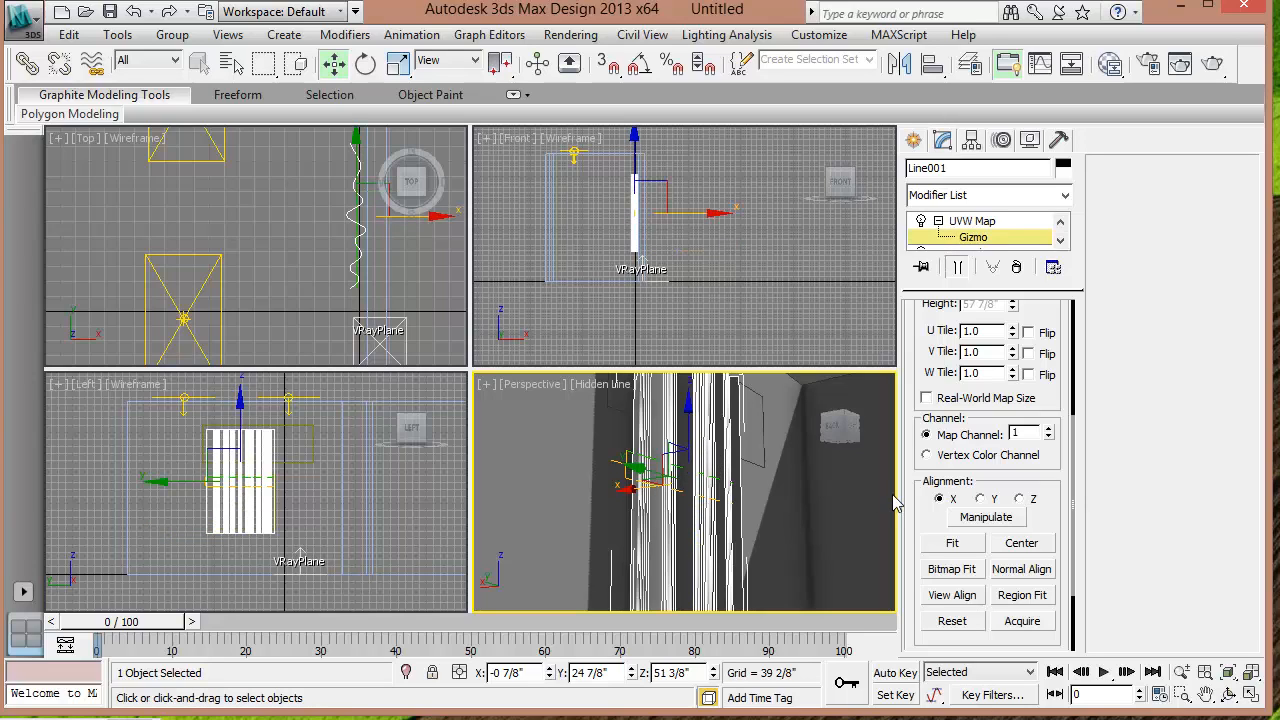
click(952, 545)
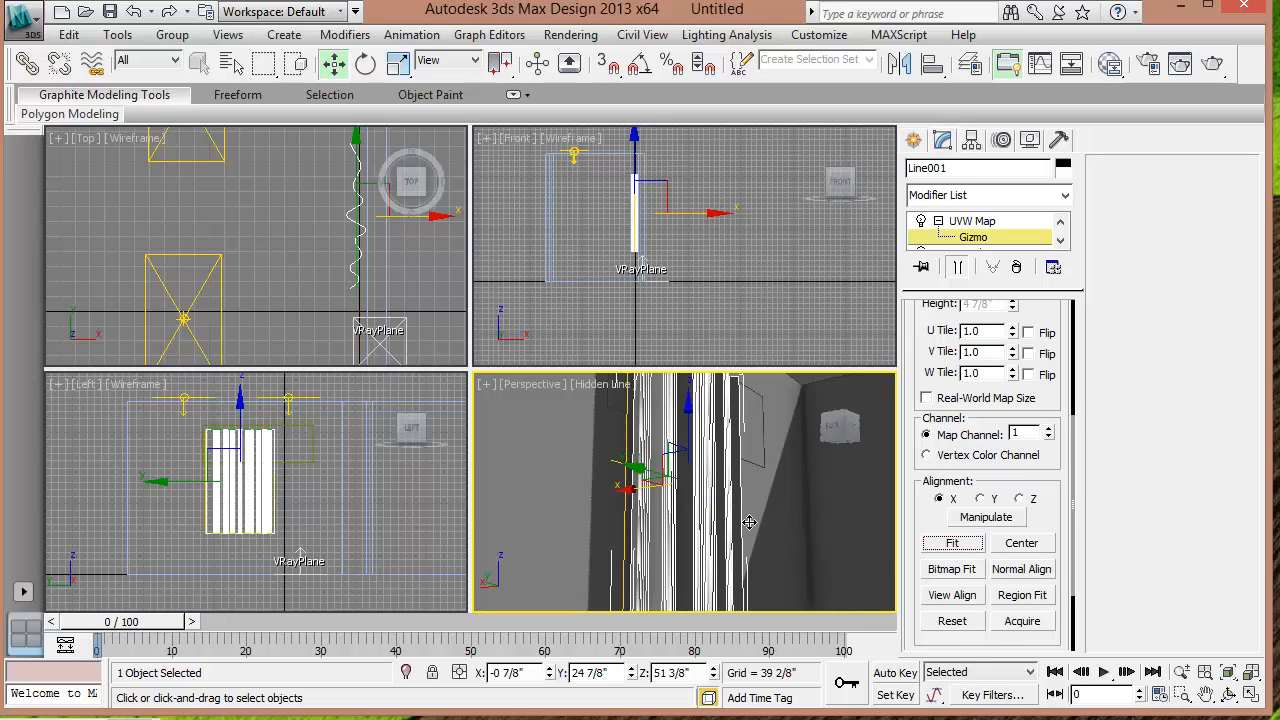